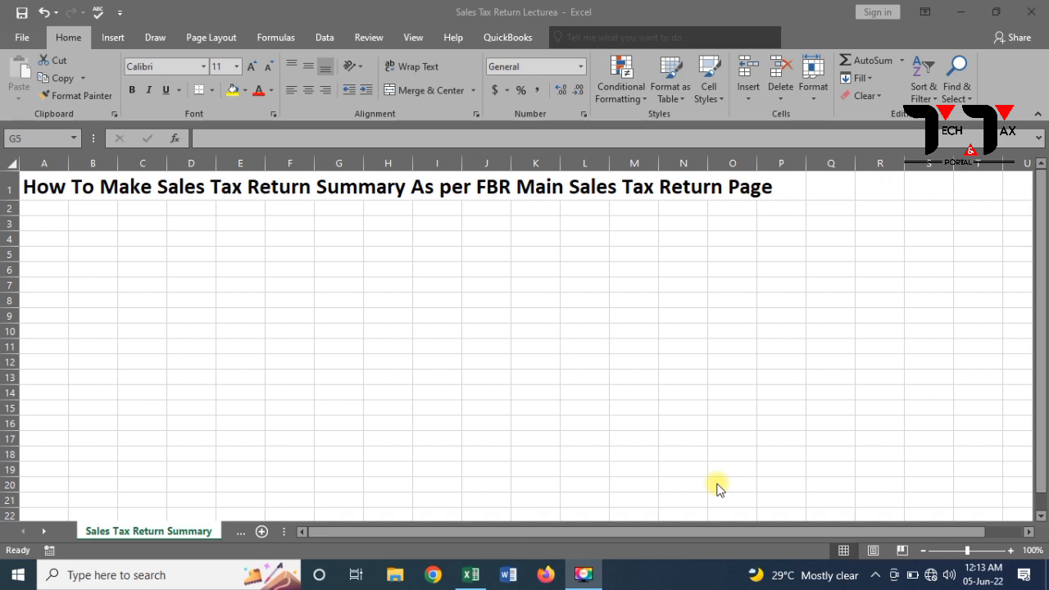
# Delete the title text in cell A1 and reduce that cell's font size to 14.
pyautogui.click(54, 195)
pyautogui.press('Delete')
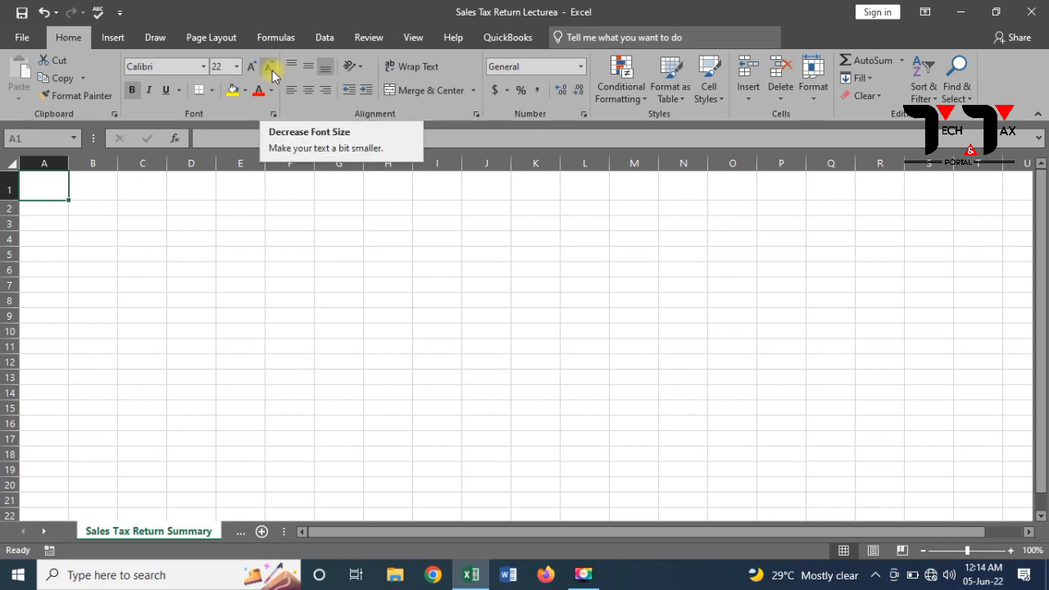
pyautogui.click(269, 67)
pyautogui.click(269, 68)
pyautogui.click(269, 67)
pyautogui.click(269, 67)
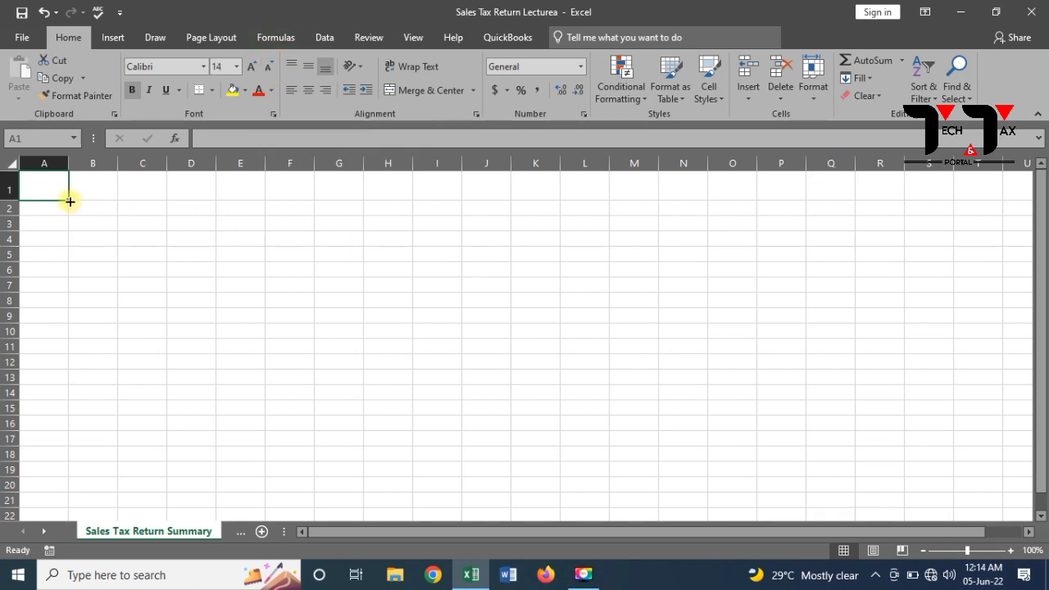
# Set the row height of the whole worksheet to 25.
pyautogui.click(15, 166)
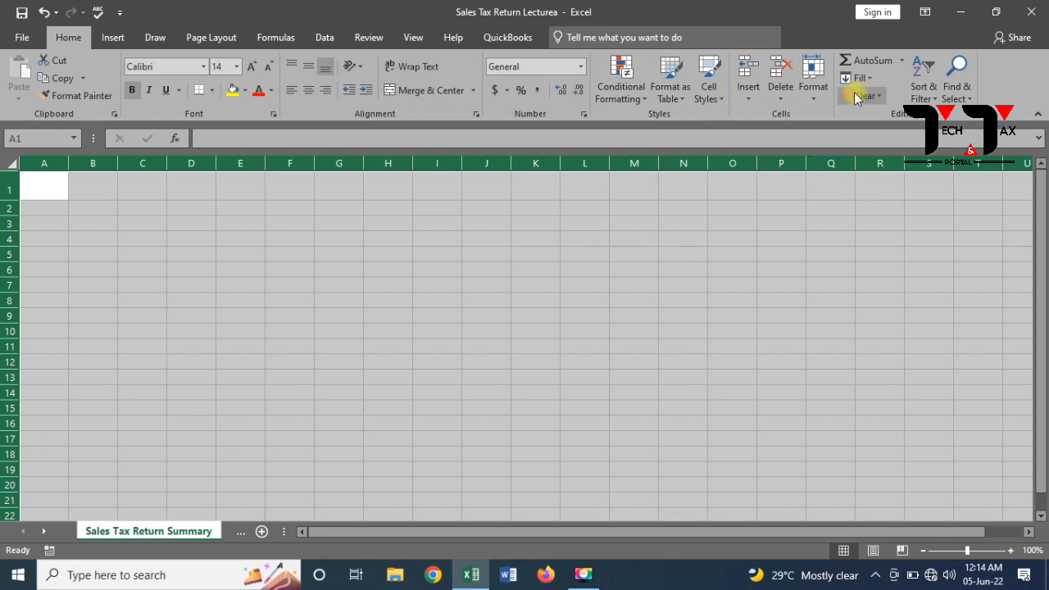
pyautogui.click(817, 106)
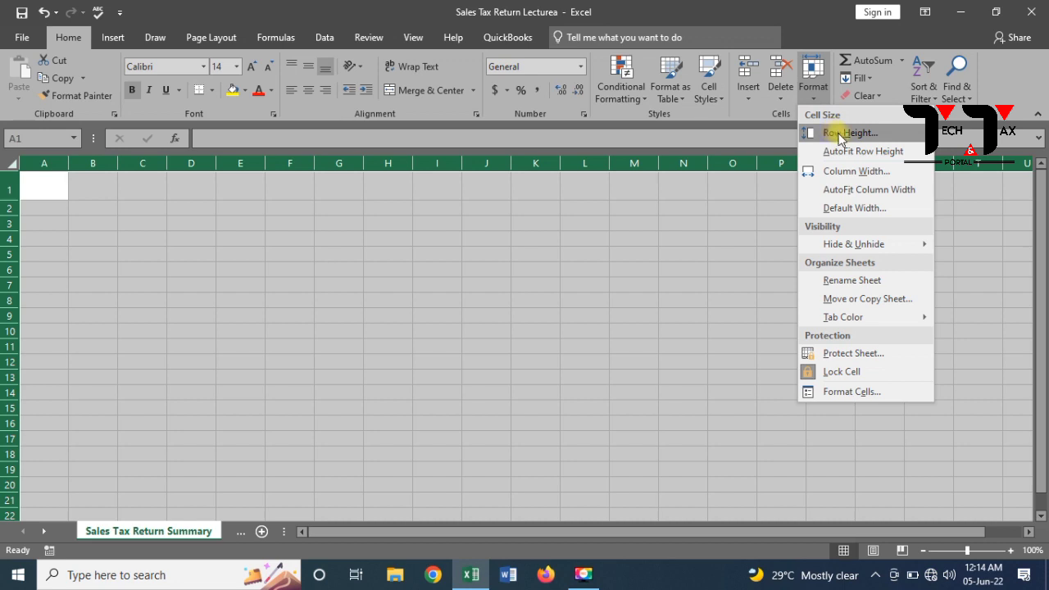
pyautogui.click(839, 135)
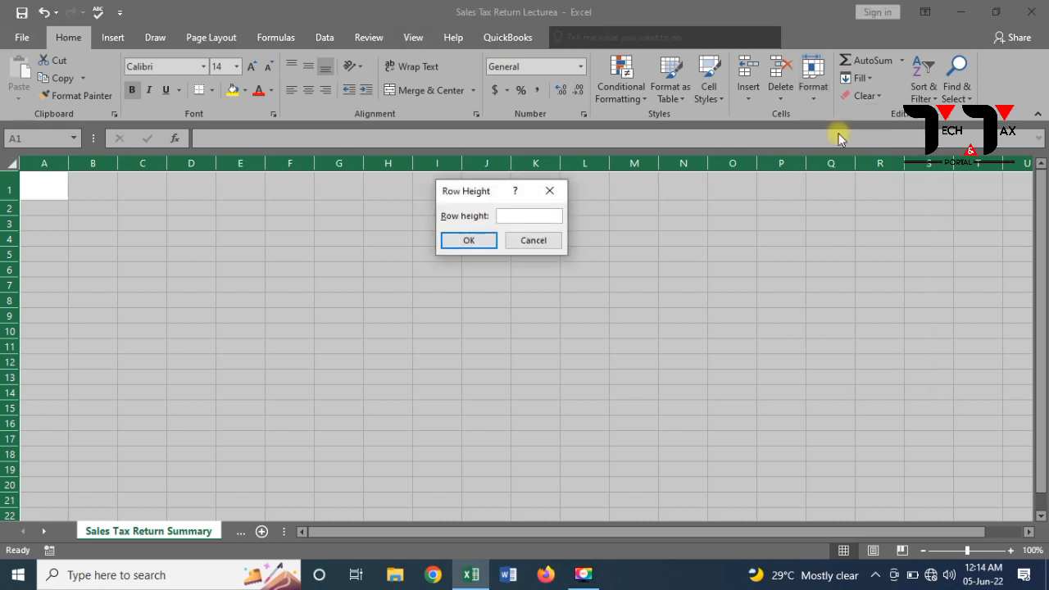
pyautogui.write('25')
pyautogui.click(469, 241)
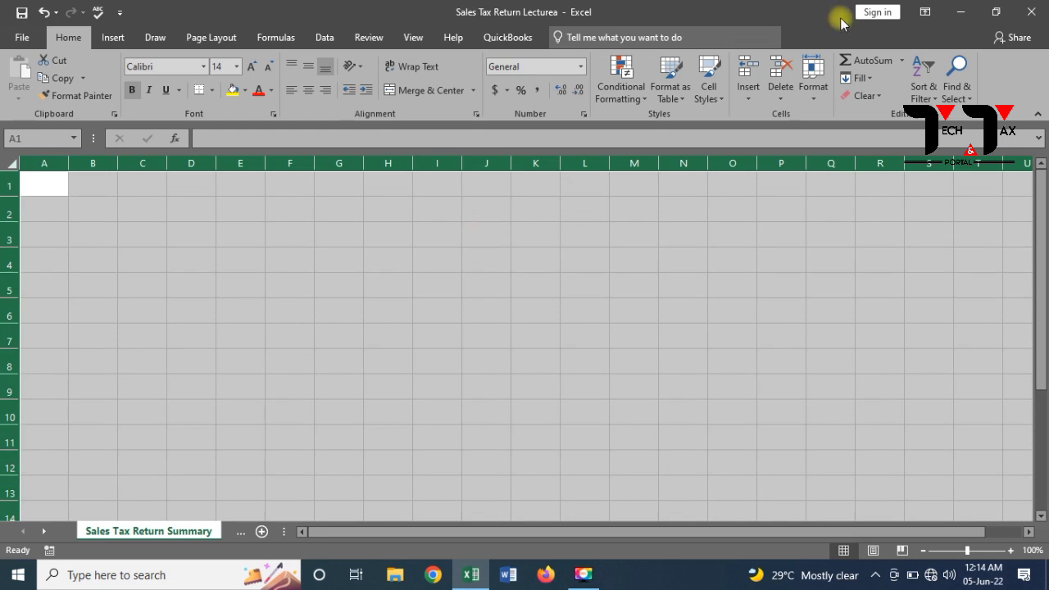
# Change the row height of all rows in the worksheet to 22.
pyautogui.click(815, 107)
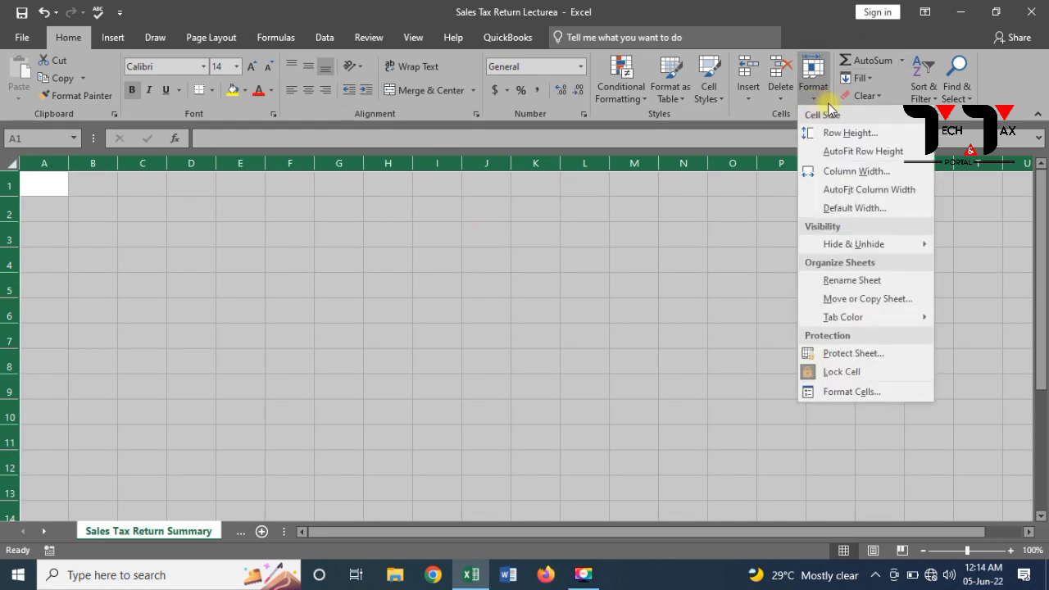
pyautogui.click(835, 131)
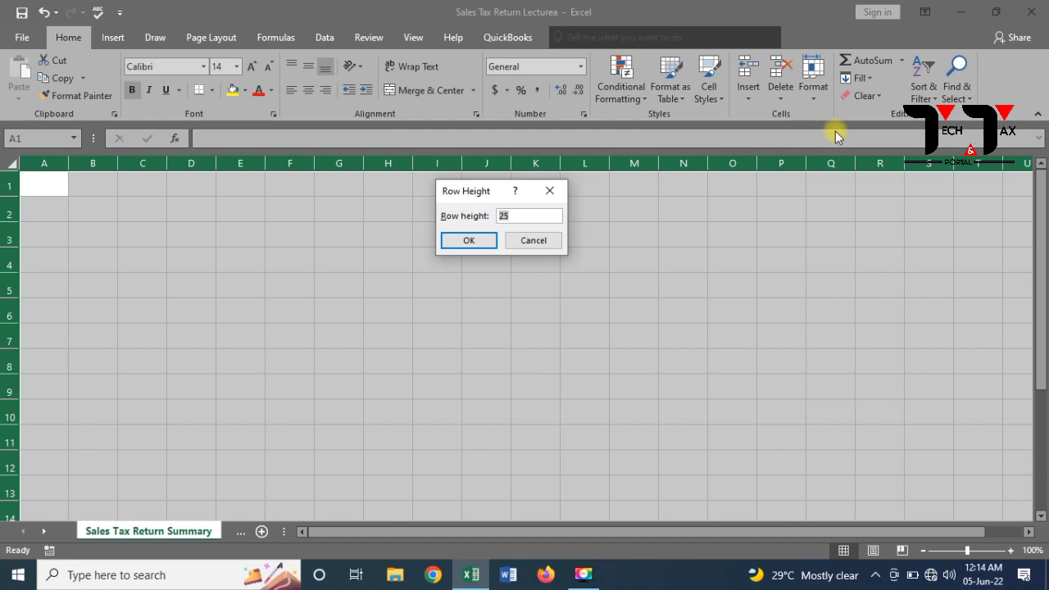
pyautogui.write('1')
pyautogui.press('BackSpace')
pyautogui.write('20')
pyautogui.press('BackSpace')
pyautogui.write('2')
pyautogui.click(479, 246)
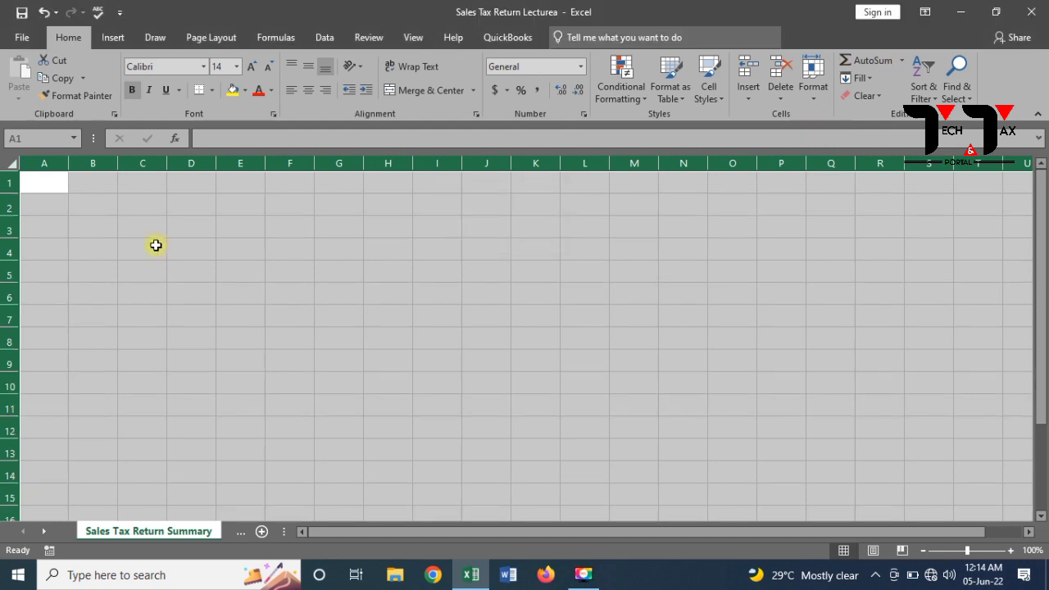
pyautogui.click(49, 194)
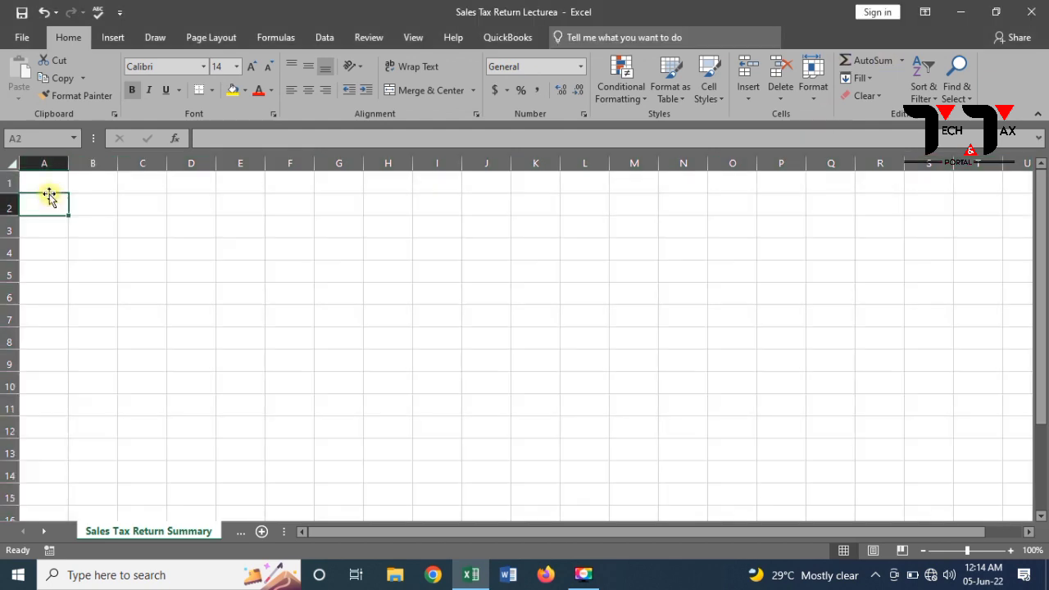
# Fill all cells of the worksheet with the black theme colour.
pyautogui.click(5, 158)
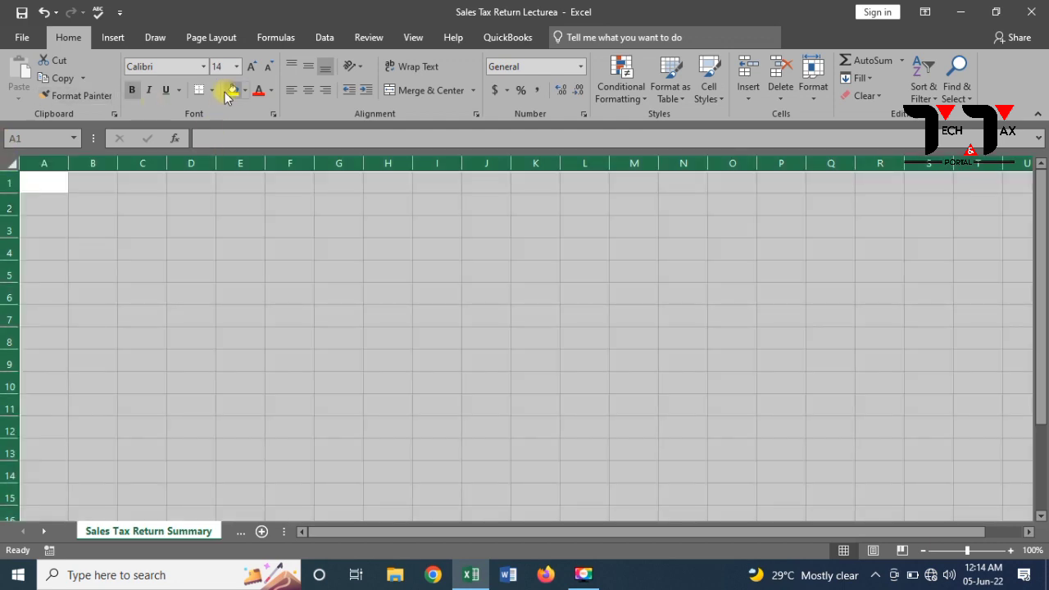
pyautogui.click(213, 91)
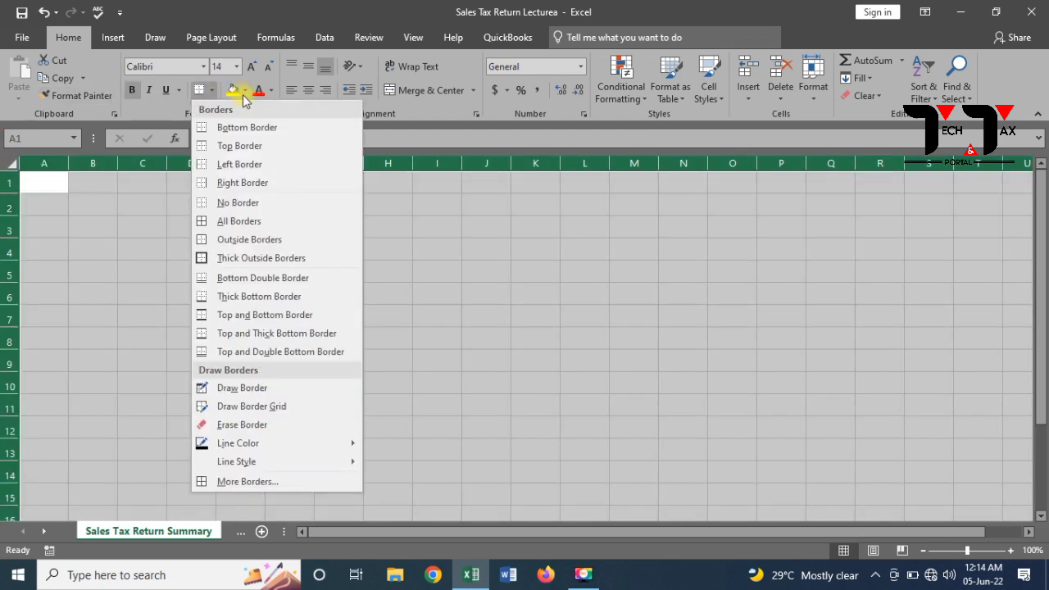
pyautogui.click(243, 91)
pyautogui.click(244, 91)
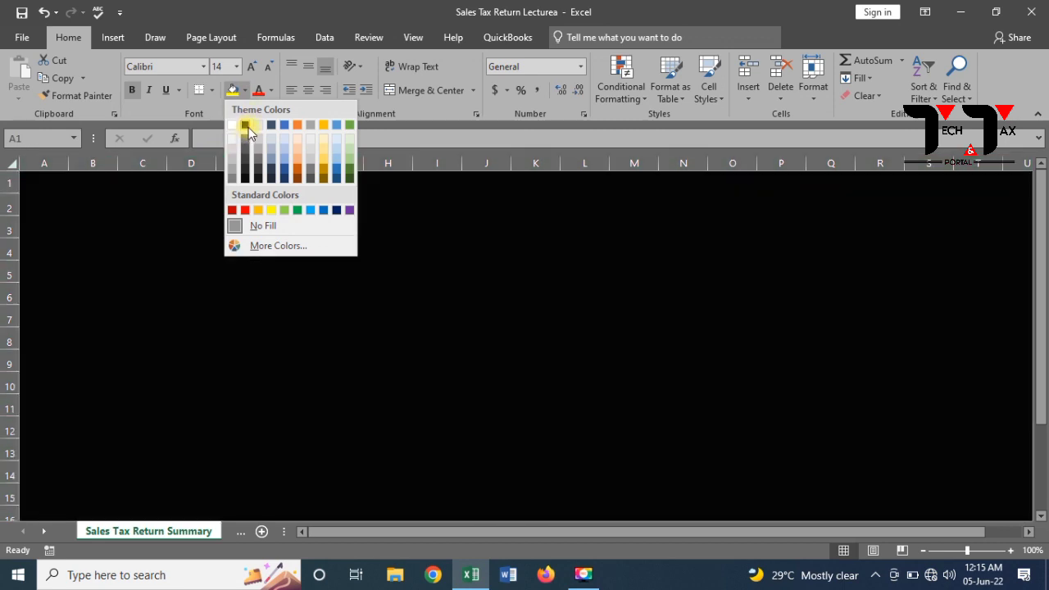
pyautogui.click(245, 126)
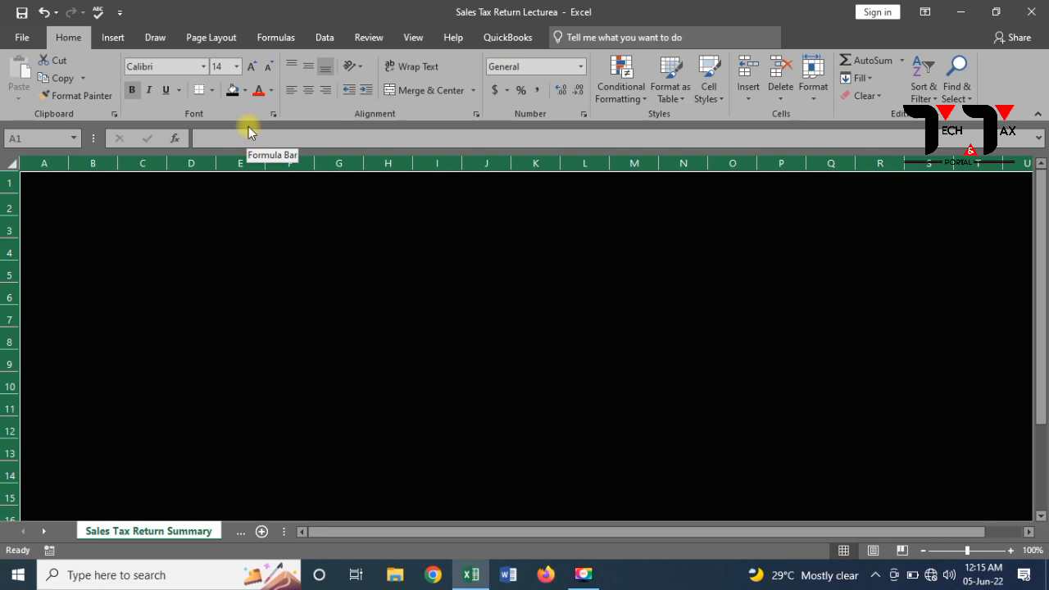
pyautogui.keyDown('ctrl'); pyautogui.scroll(-1, 248, 127); pyautogui.keyUp('ctrl')
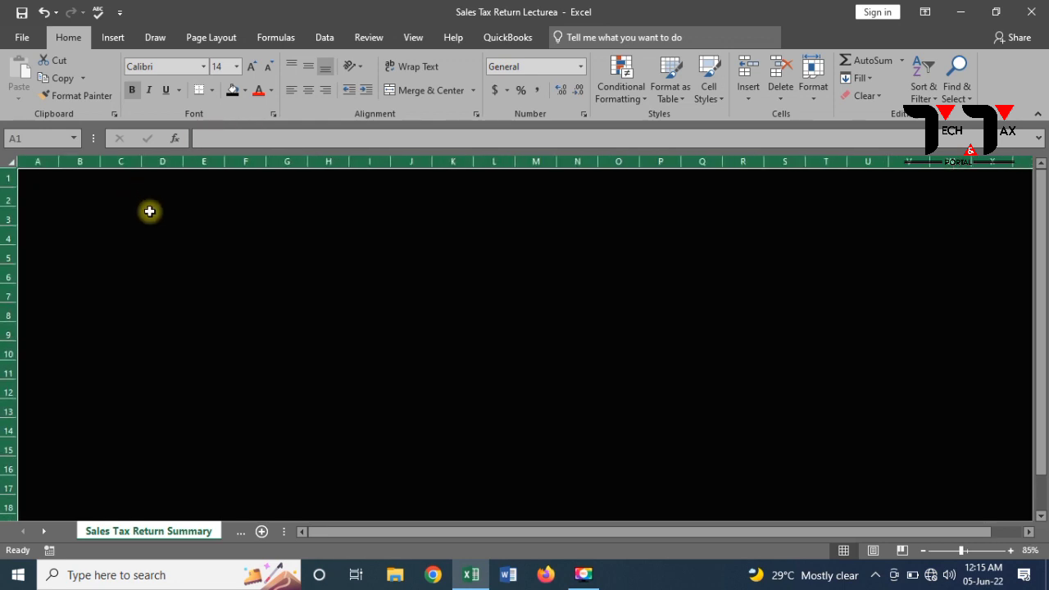
pyautogui.click(66, 193)
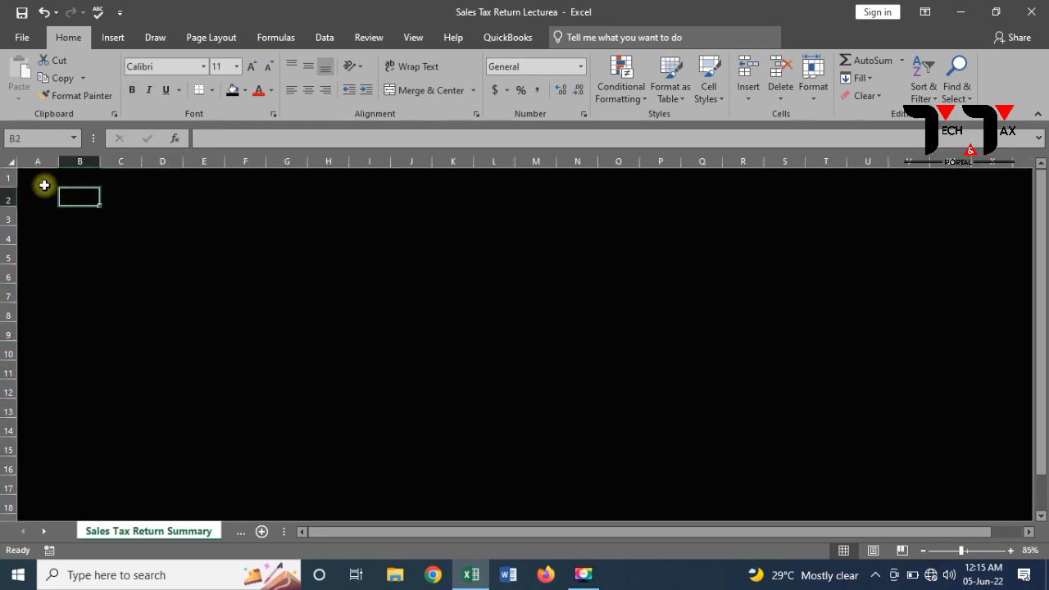
pyautogui.click(45, 185)
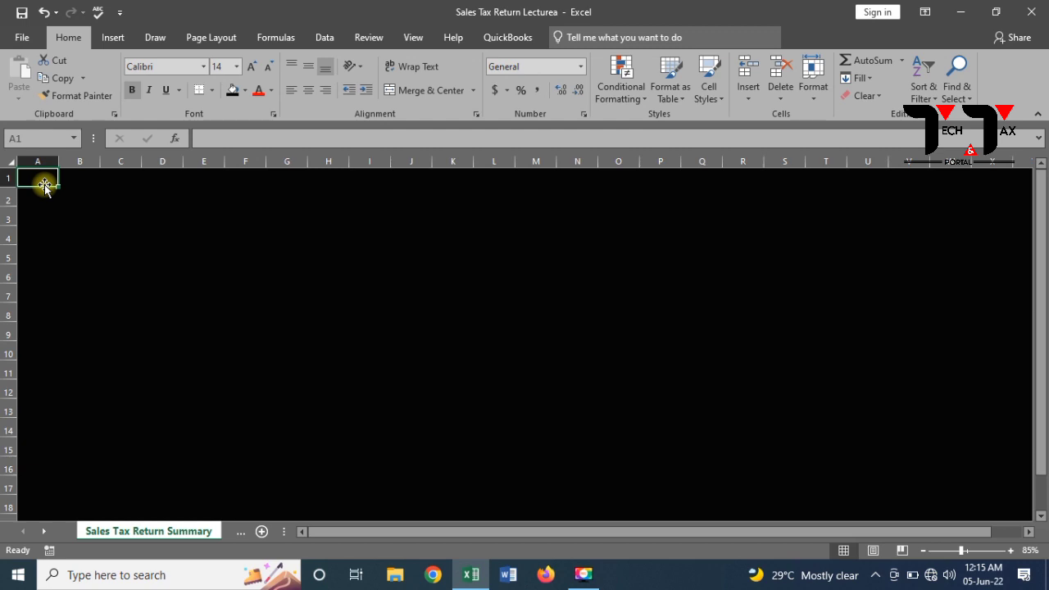
pyautogui.write('Salaes')
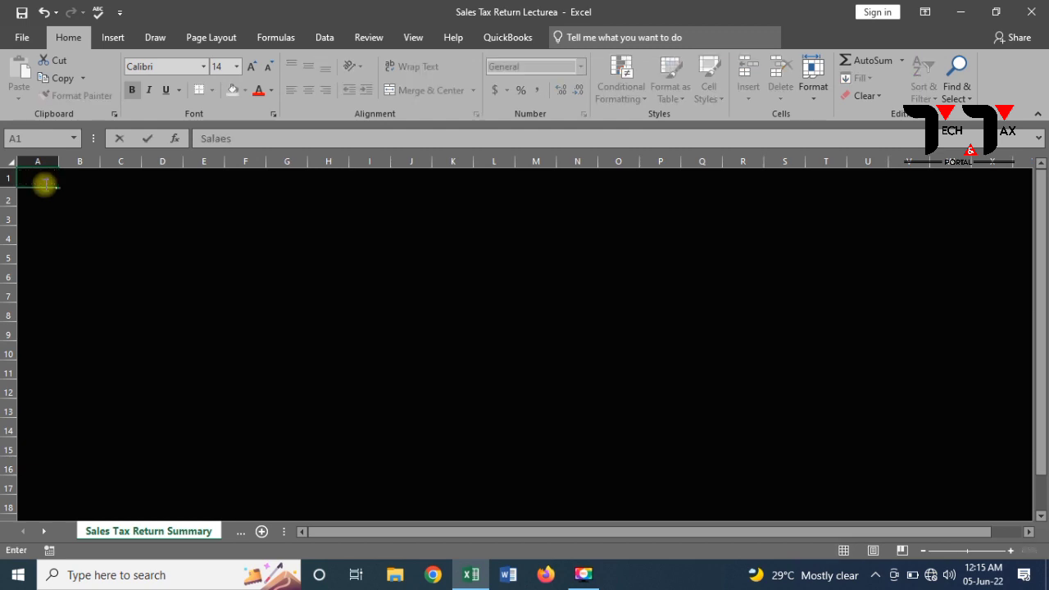
pyautogui.press('BackSpace')
pyautogui.press('BackSpace')
pyautogui.press('BackSpace')
pyautogui.press('BackSpace')
pyautogui.press('BackSpace')
pyautogui.press('BackSpace')
# Set the font colour of the whole worksheet to white and increase its font size to 16.
pyautogui.click(6, 164)
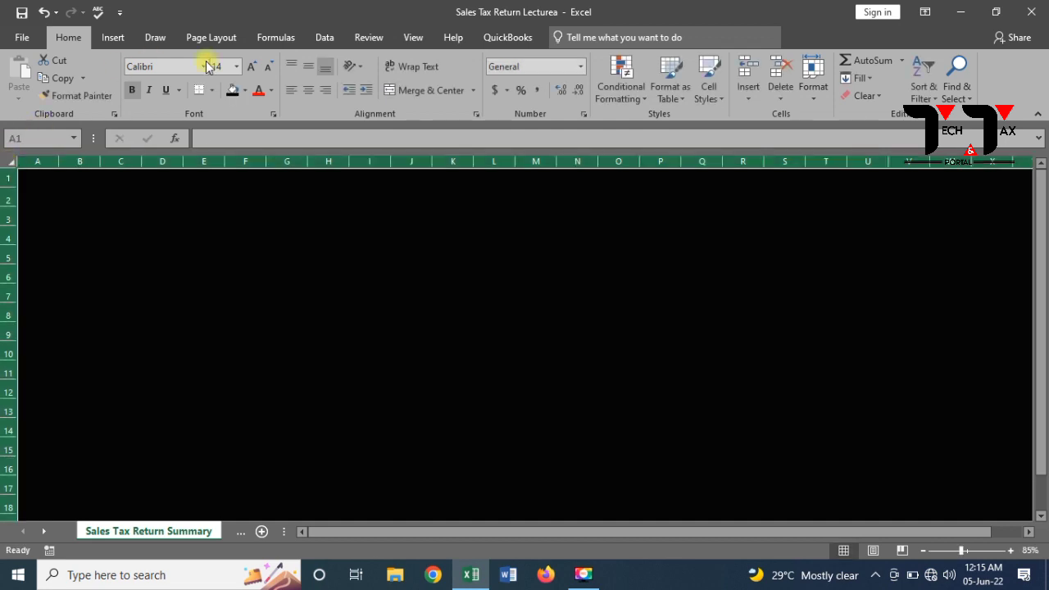
pyautogui.click(245, 91)
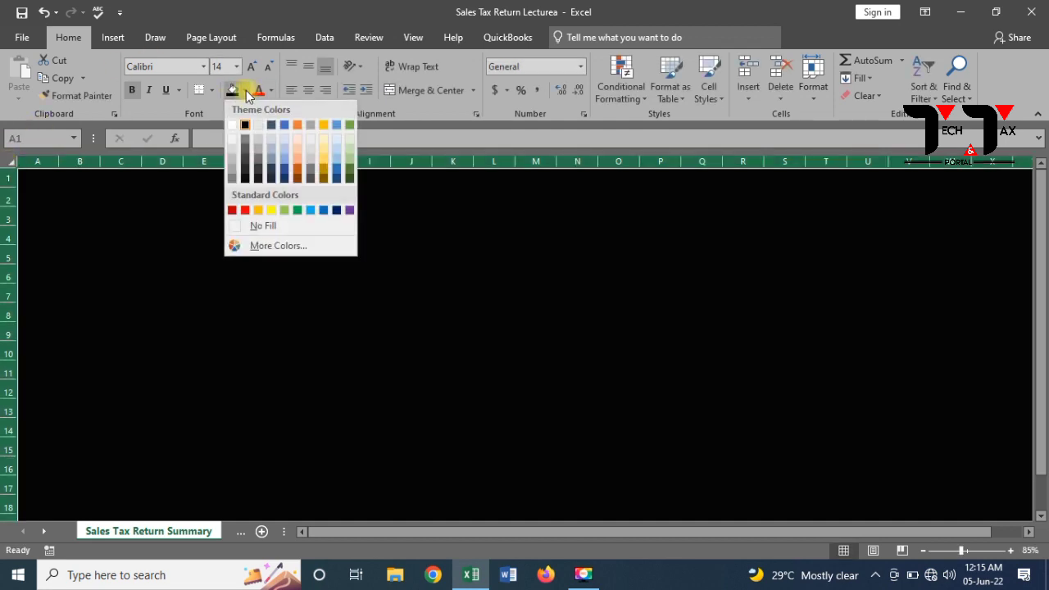
pyautogui.click(272, 92)
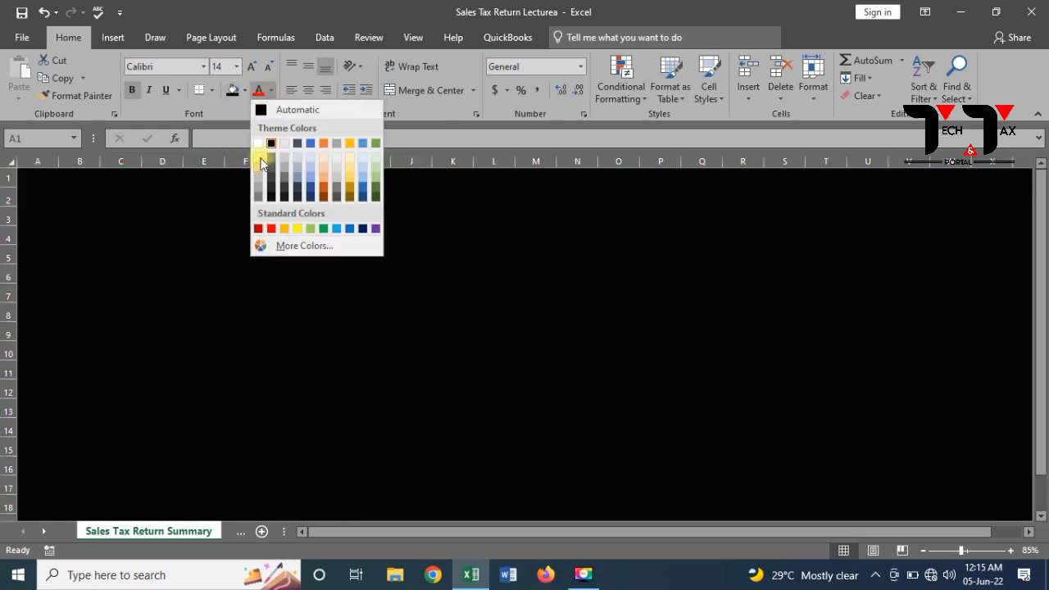
pyautogui.click(257, 144)
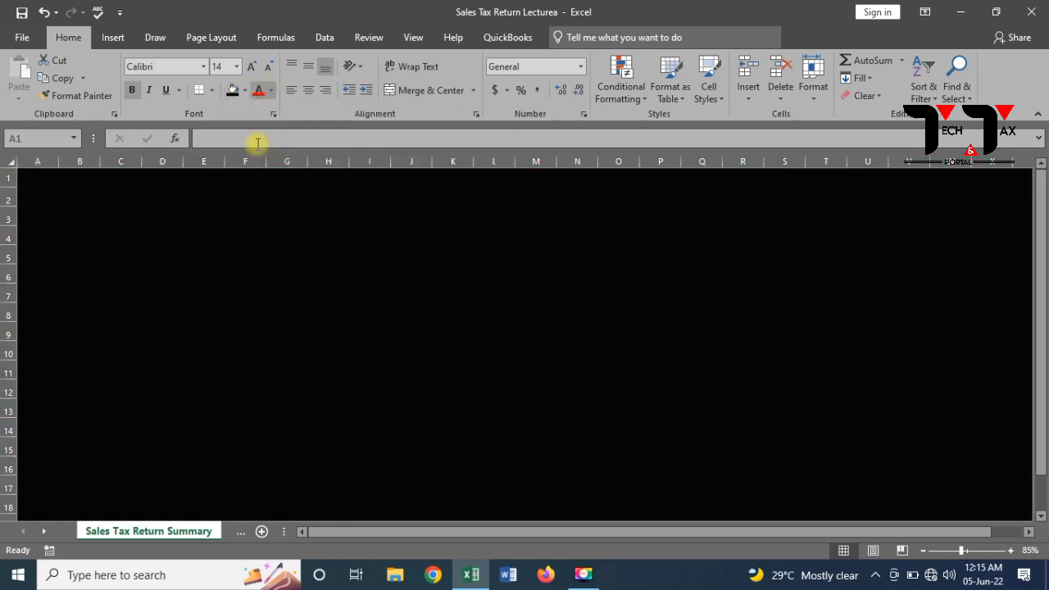
pyautogui.click(198, 67)
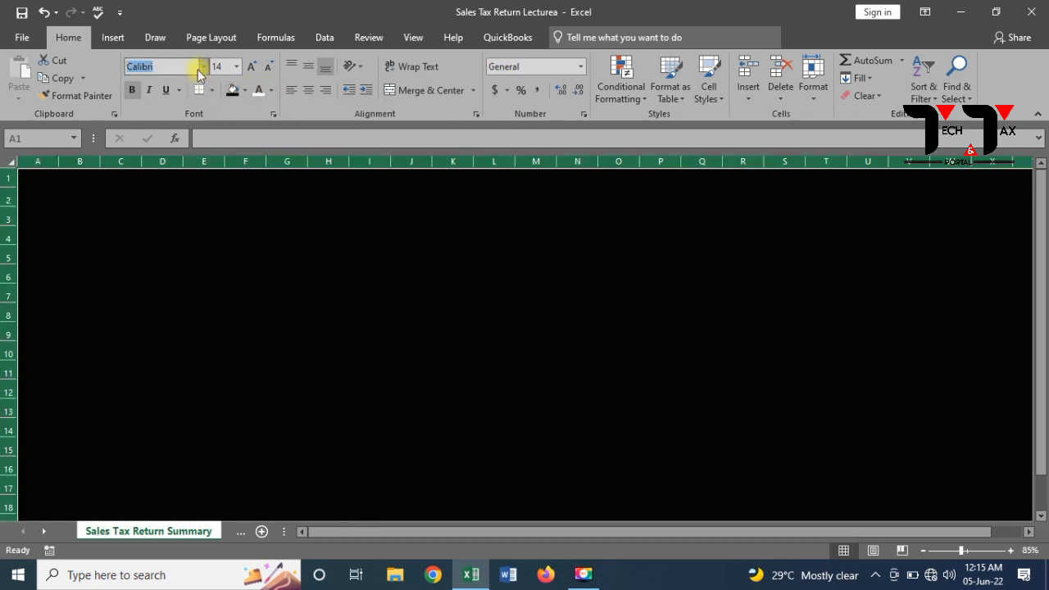
pyautogui.click(251, 67)
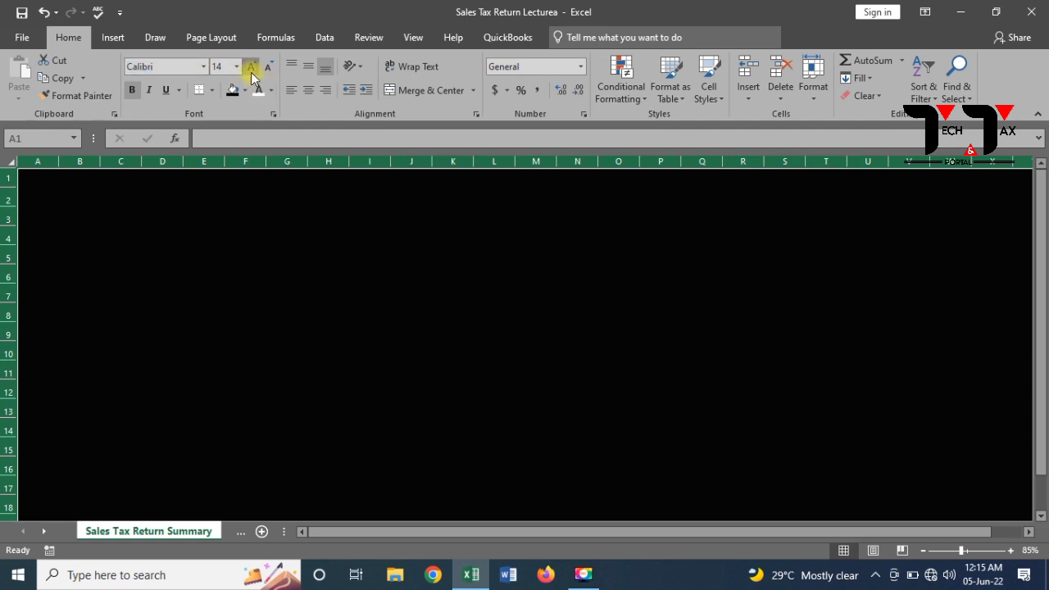
pyautogui.click(42, 190)
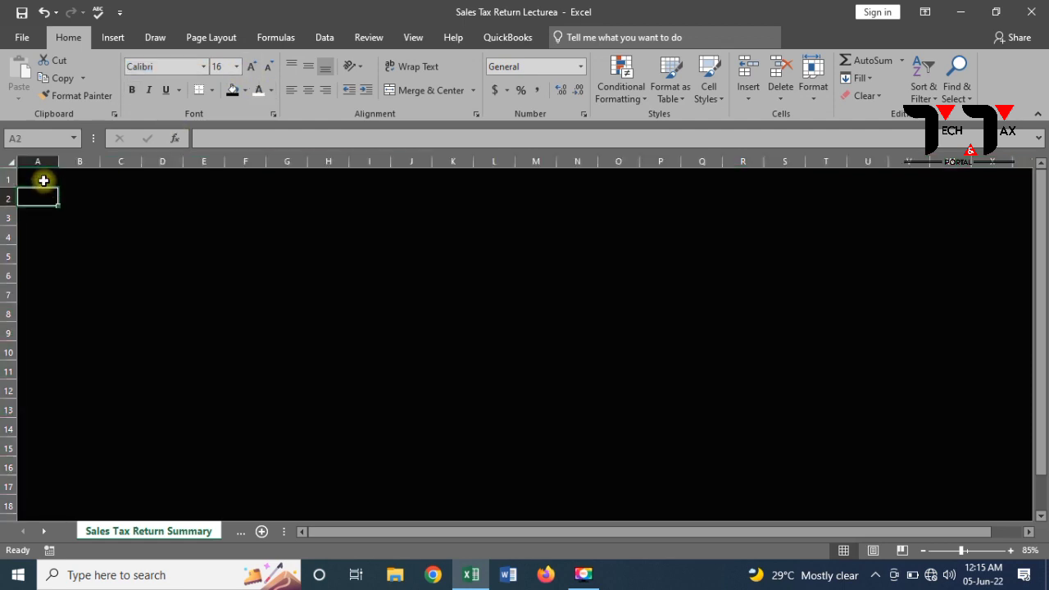
# Enter the title "Sales Tax Return Summary" in cell A1.
pyautogui.click(43, 176)
pyautogui.write('S')
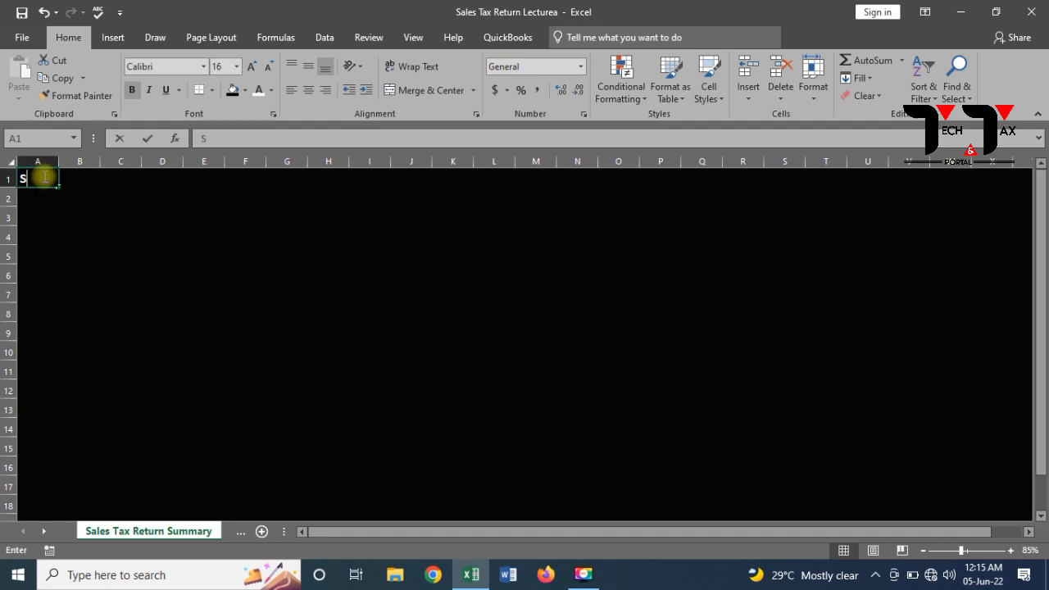
pyautogui.write('ales Tax')
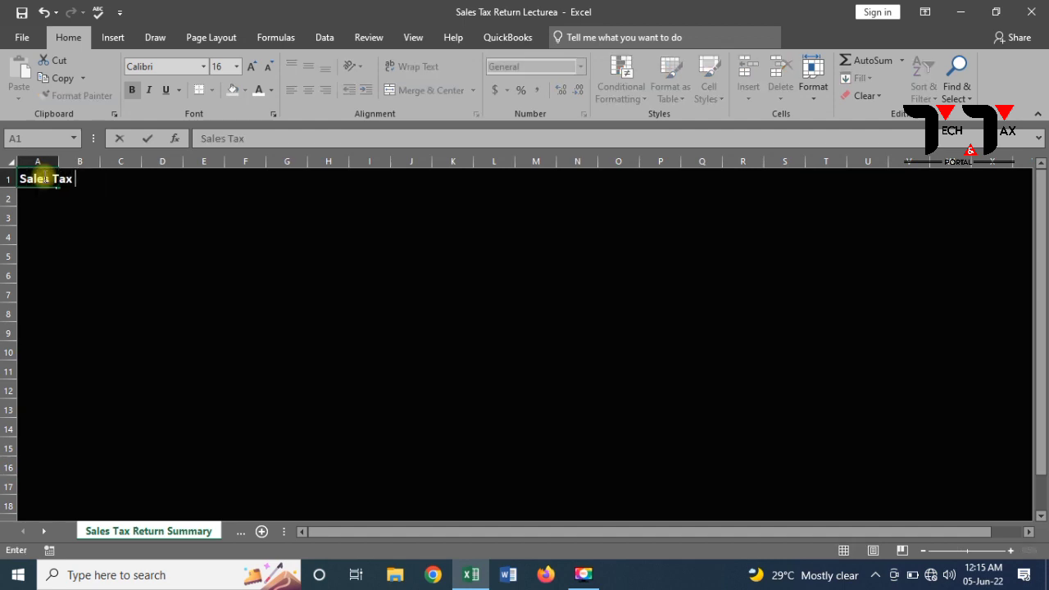
pyautogui.write(' Return Ma')
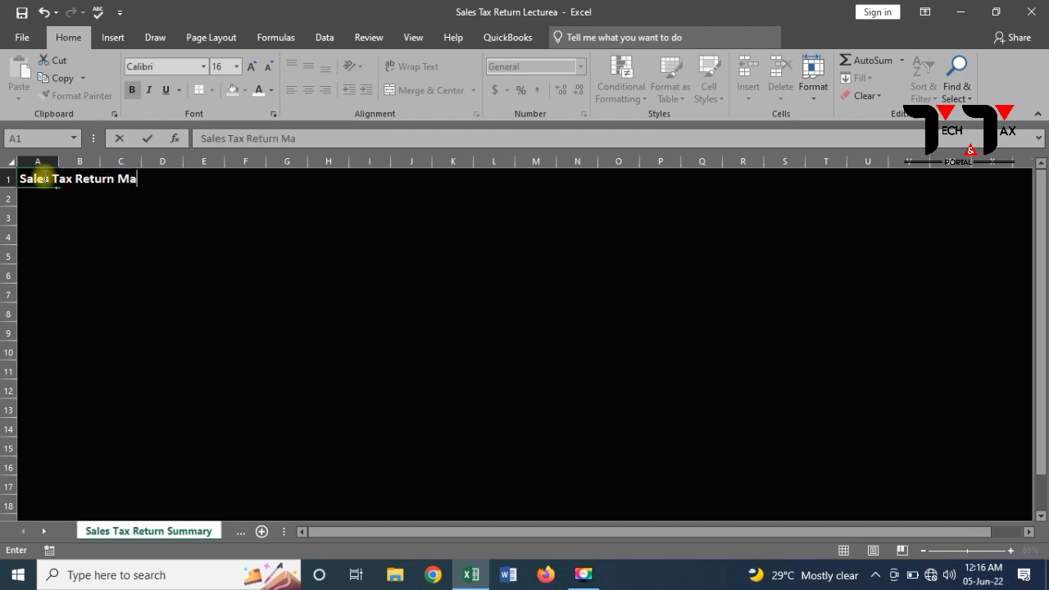
pyautogui.press('BackSpace')
pyautogui.press('BackSpace')
pyautogui.write('summ')
pyautogui.press('BackSpace')
pyautogui.press('BackSpace')
pyautogui.press('BackSpace')
pyautogui.press('BackSpace')
pyautogui.write('Summa')
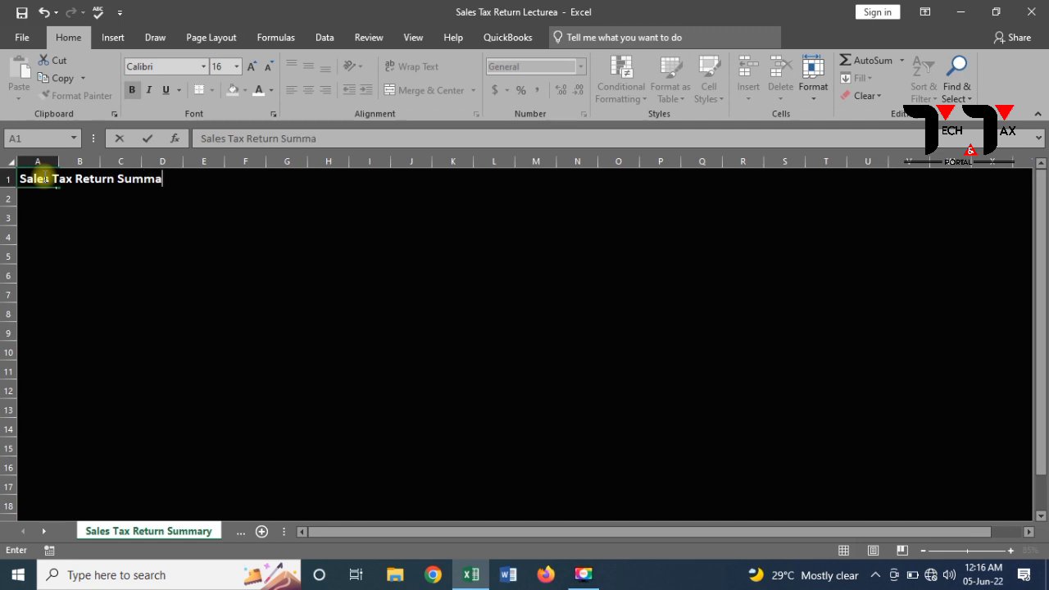
pyautogui.write('ry')
pyautogui.click(144, 220)
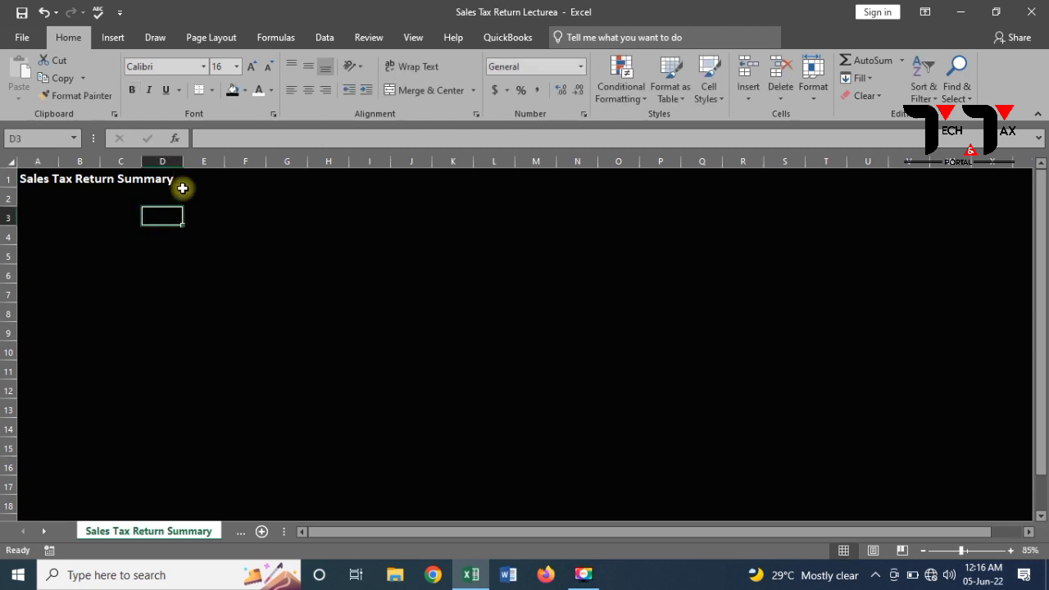
# Enter the column headings "Description", "Quantity" and "Avg. Rate" in cells A3 to C3.
pyautogui.click(51, 216)
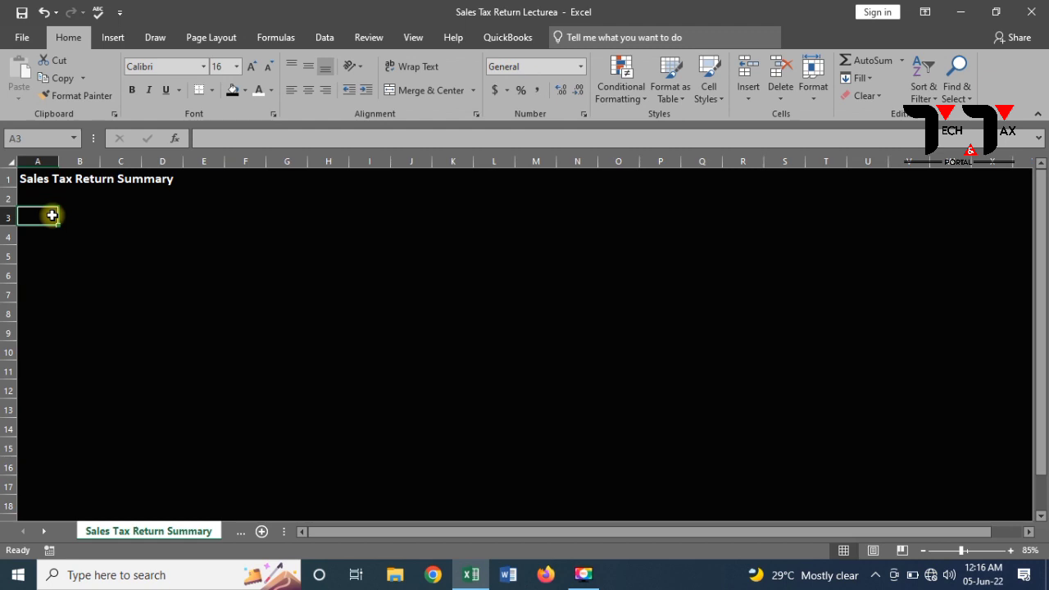
pyautogui.write('D')
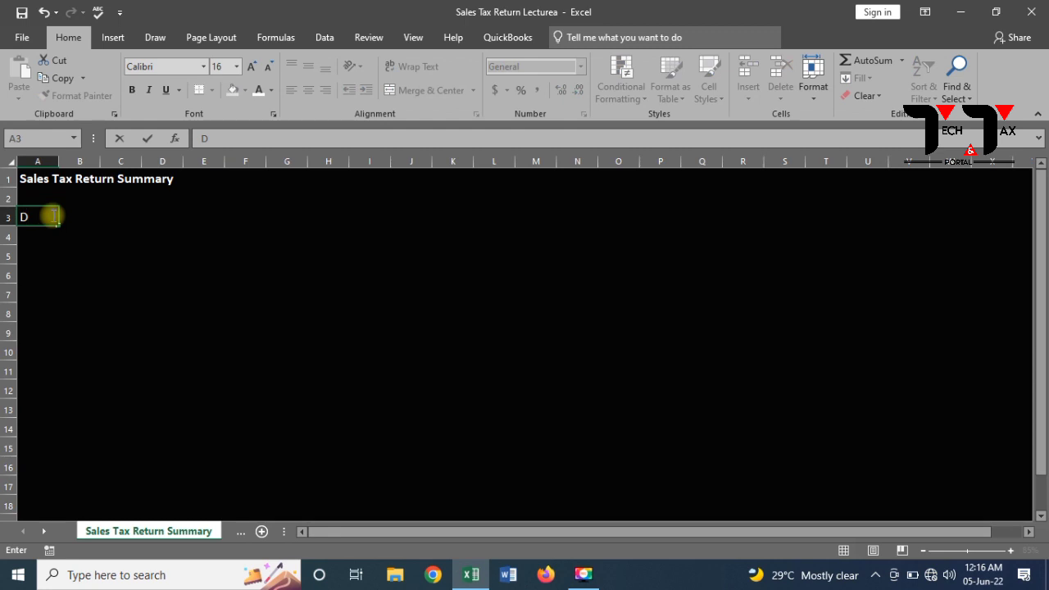
pyautogui.write('escription')
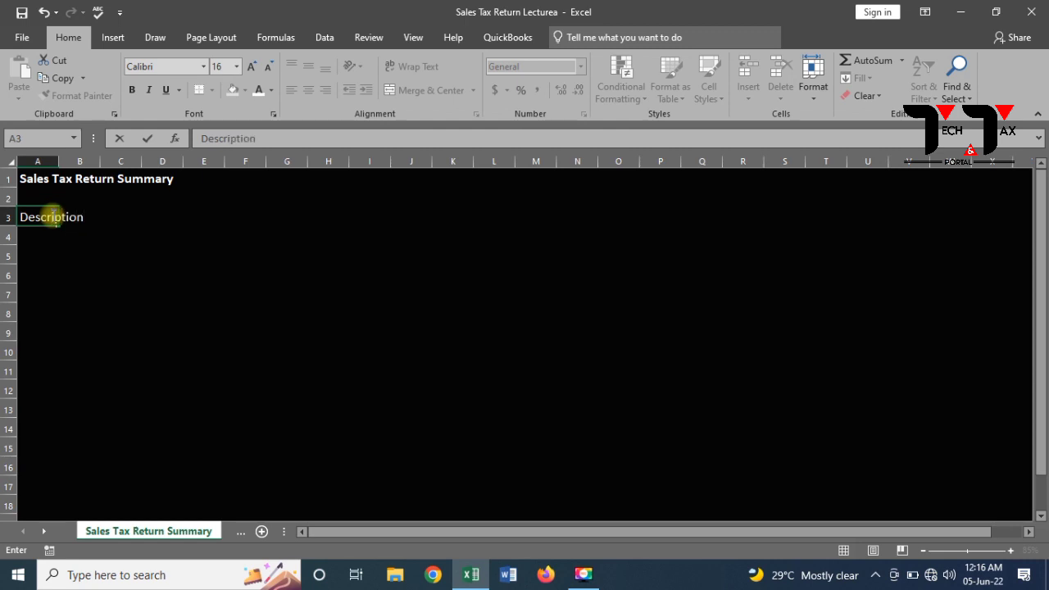
pyautogui.press('Tab')
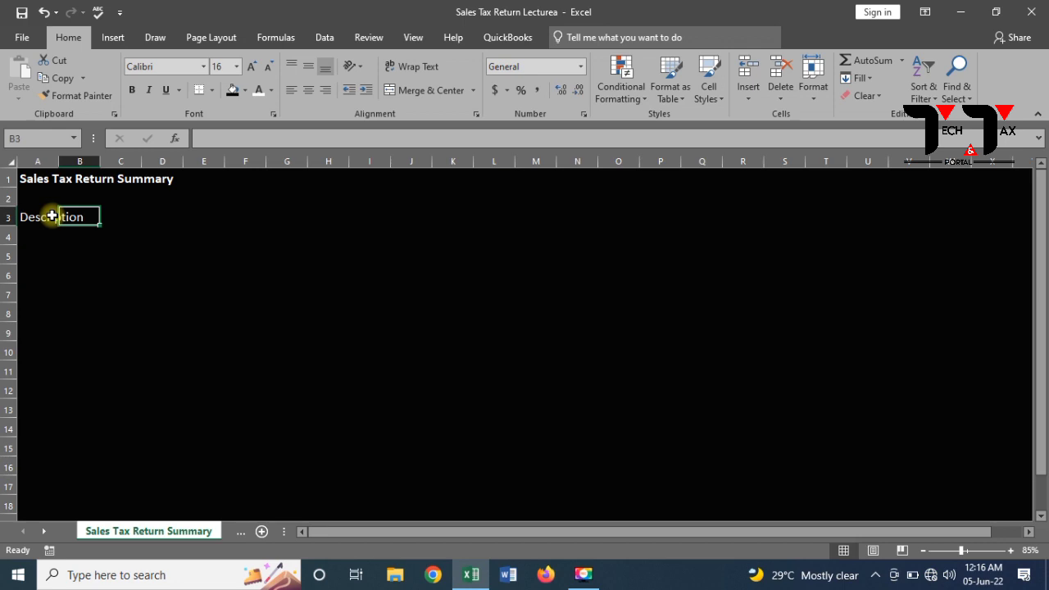
pyautogui.write('Q')
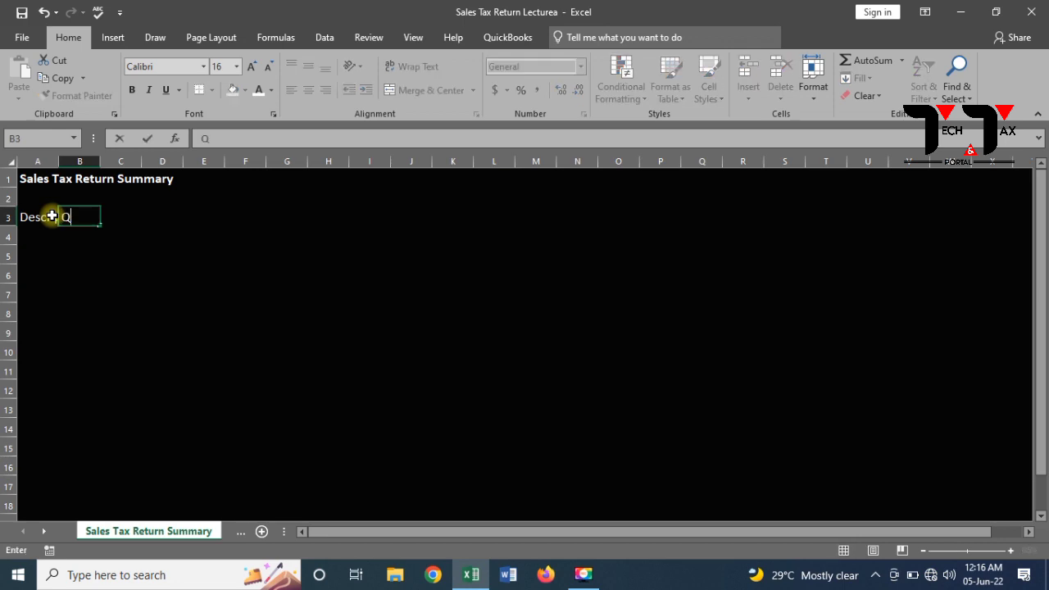
pyautogui.write('uantity')
pyautogui.press('Tab')
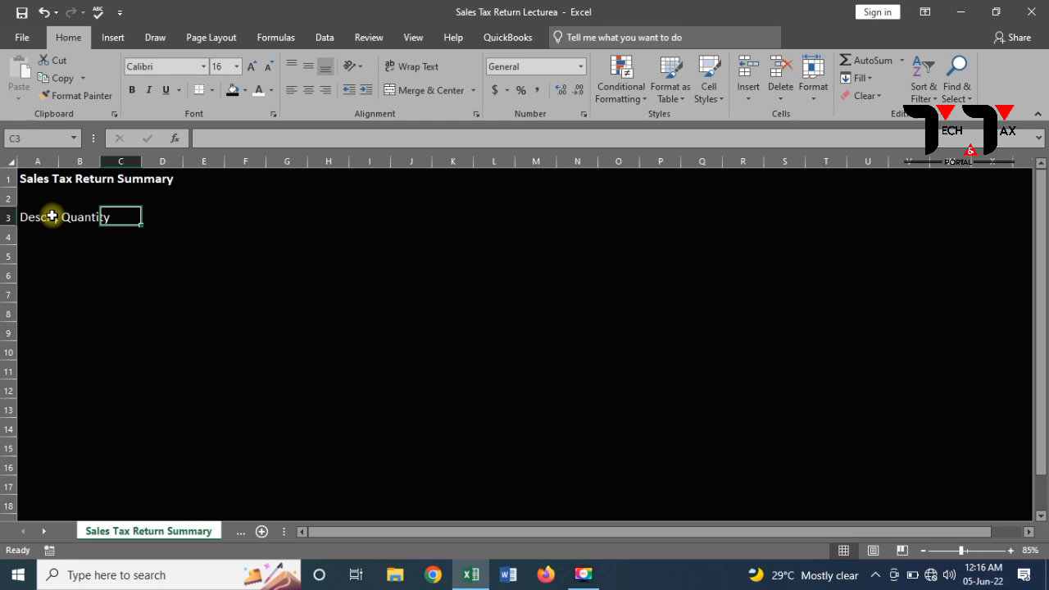
pyautogui.write('Av')
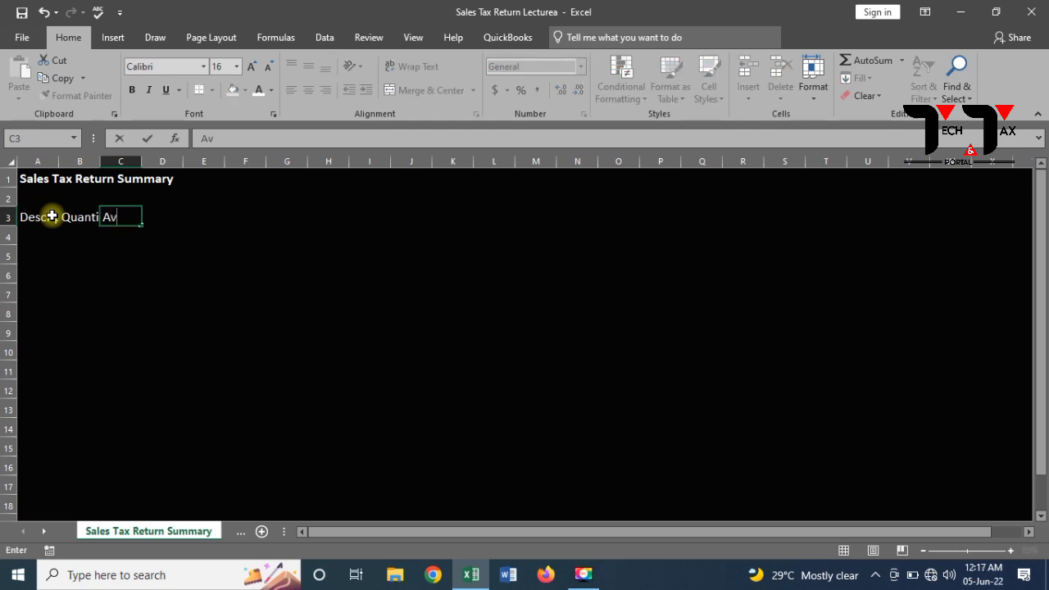
pyautogui.write('g. Rate')
pyautogui.press('Tab')
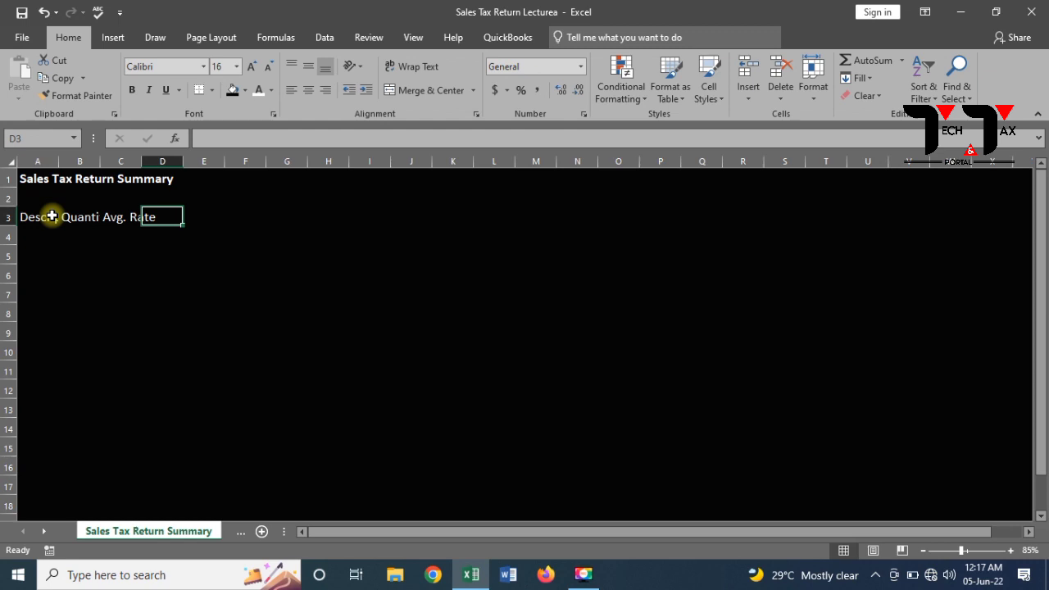
# Enter the column heading "Value Excluding Sales Tax" in cell D3.
pyautogui.write('Vale')
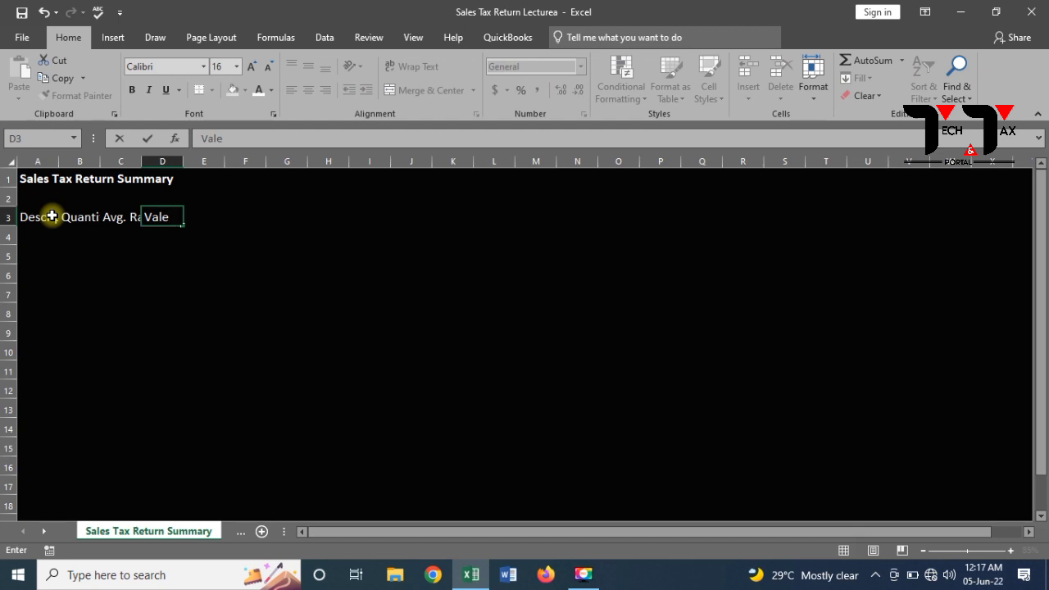
pyautogui.press('BackSpace')
pyautogui.press('BackSpace')
pyautogui.press('BackSpace')
pyautogui.press('BackSpace')
pyautogui.write('Value')
pyautogui.write(' Of')
pyautogui.press('BackSpace')
pyautogui.press('BackSpace')
pyautogui.write('Excluding')
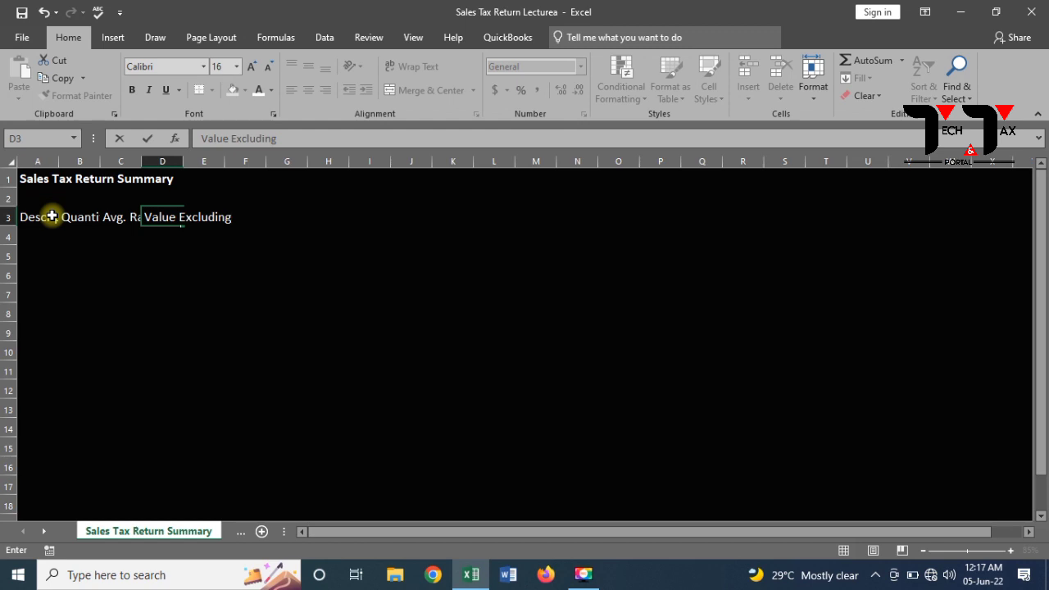
pyautogui.write('Sales Tax')
pyautogui.press('Tab')
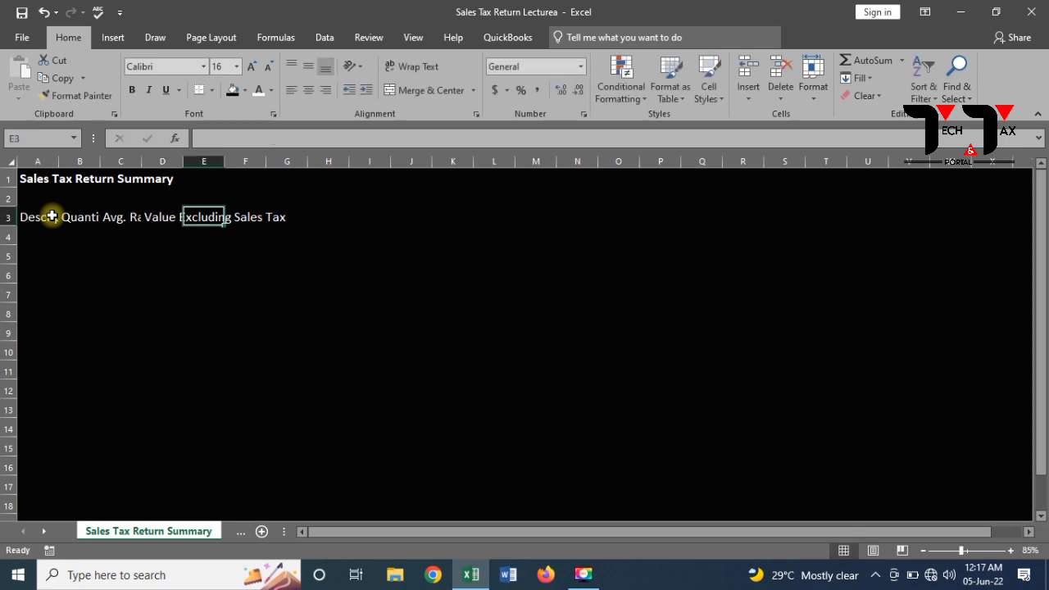
# Enter the column headings "Sales Tax 17%" in cell E3 and "Extra Tax 3%" in cell F3.
pyautogui.write('Sale')
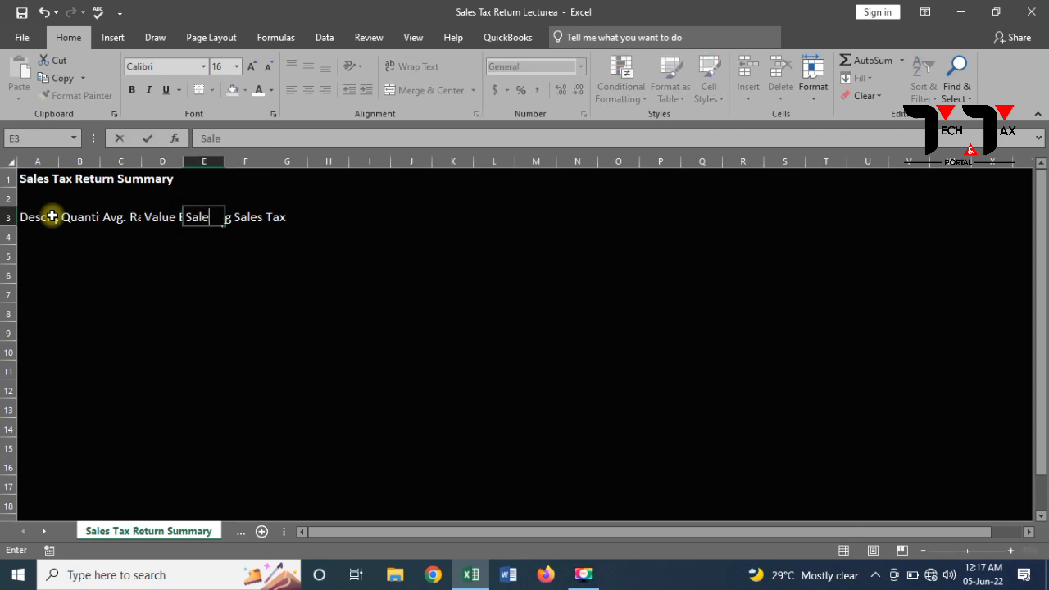
pyautogui.write('s Tax 17')
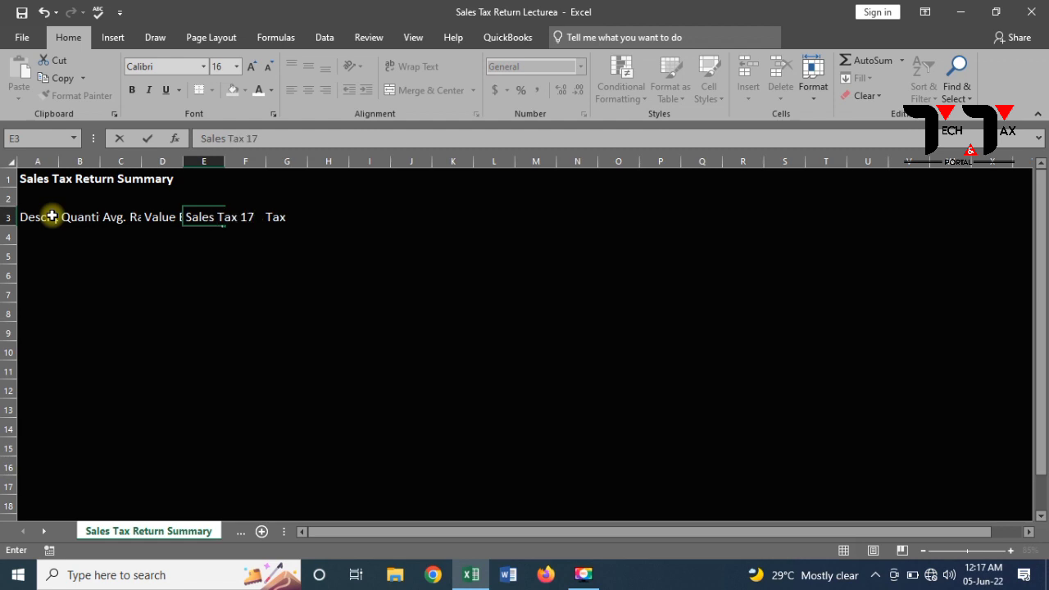
pyautogui.write('%')
pyautogui.press('Tab')
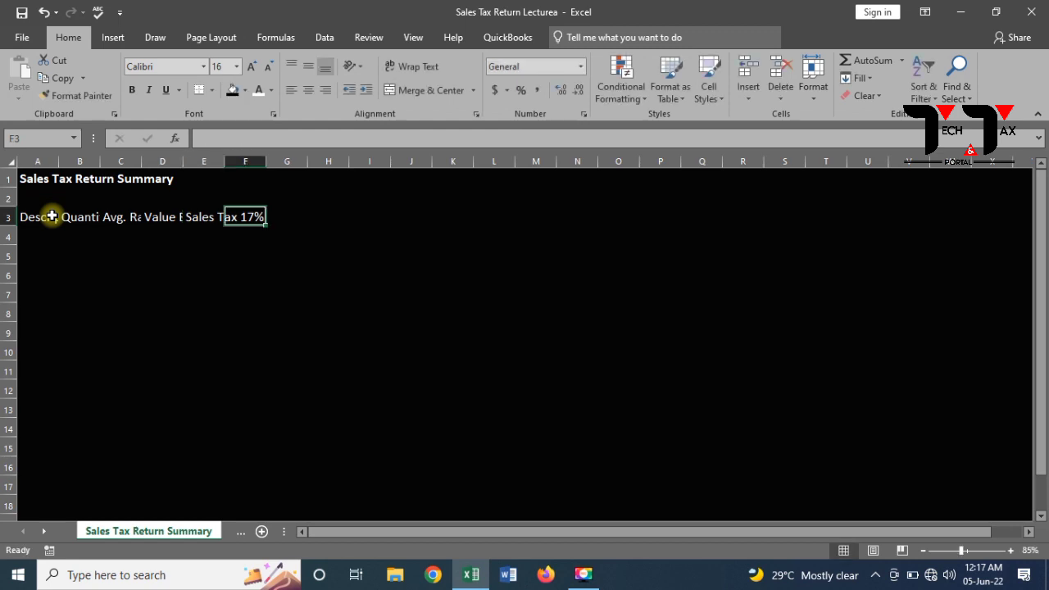
pyautogui.write('Ex')
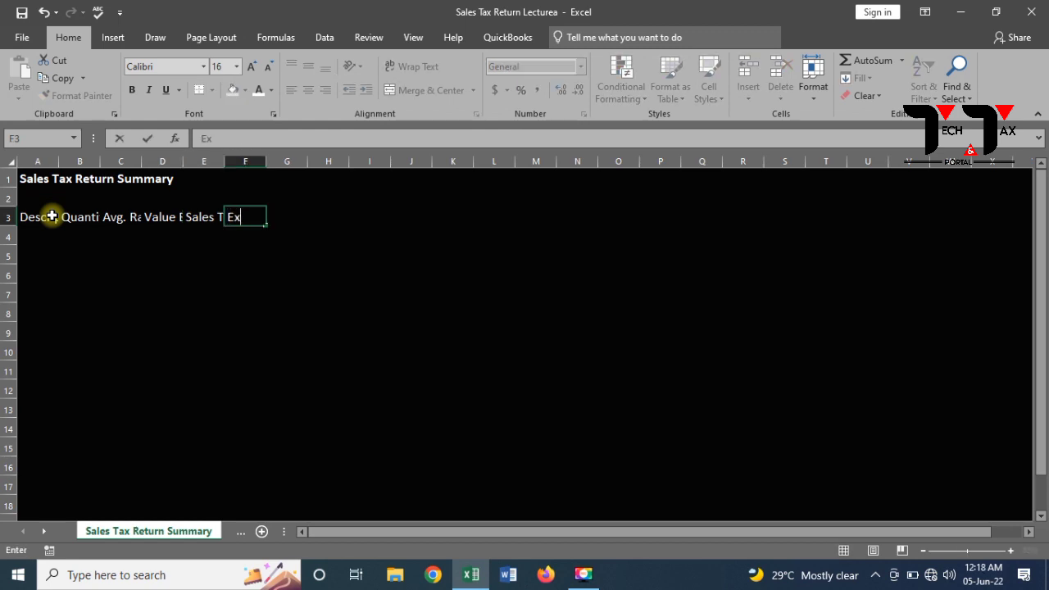
pyautogui.write('tra Tax 3%')
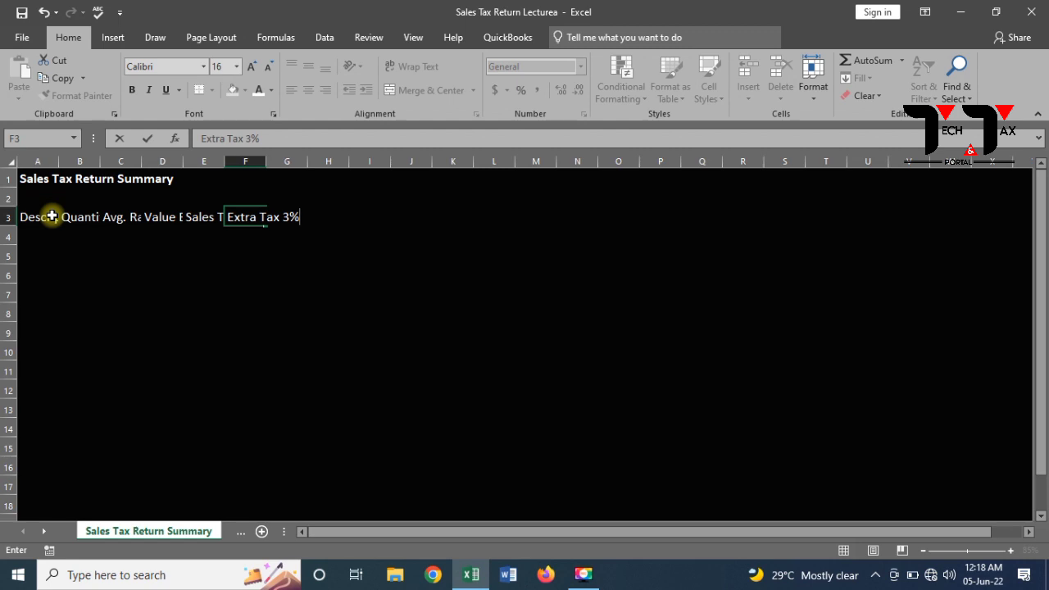
pyautogui.press('Tab')
# Enter the column heading "Value Including Sales Tax" in cell G3.
pyautogui.write('Value ')
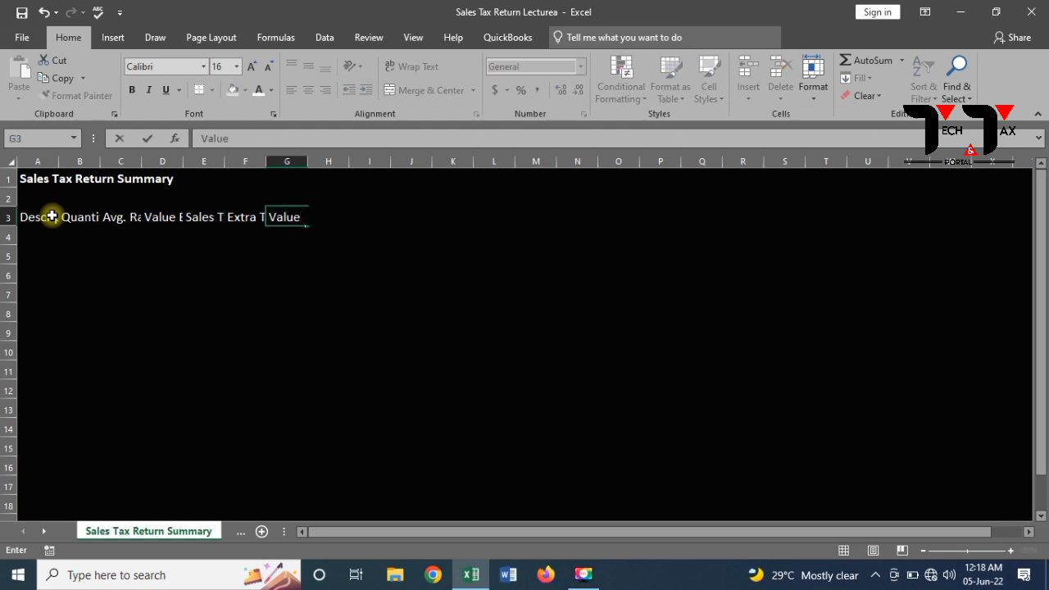
pyautogui.write('IN')
pyautogui.press('BackSpace')
pyautogui.press('BackSpace')
pyautogui.write('Including')
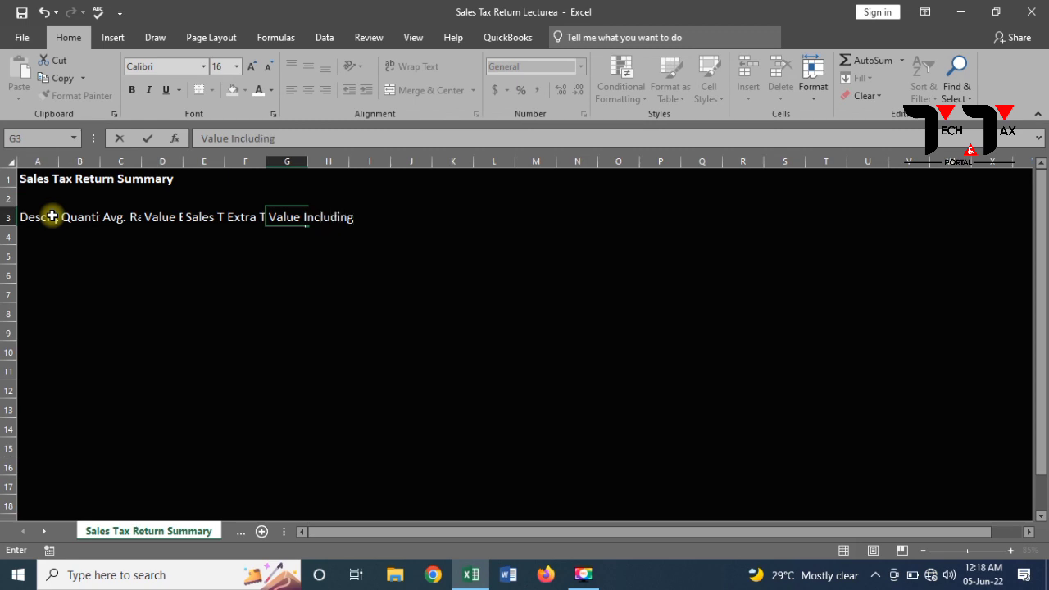
pyautogui.write(' Sales TAx')
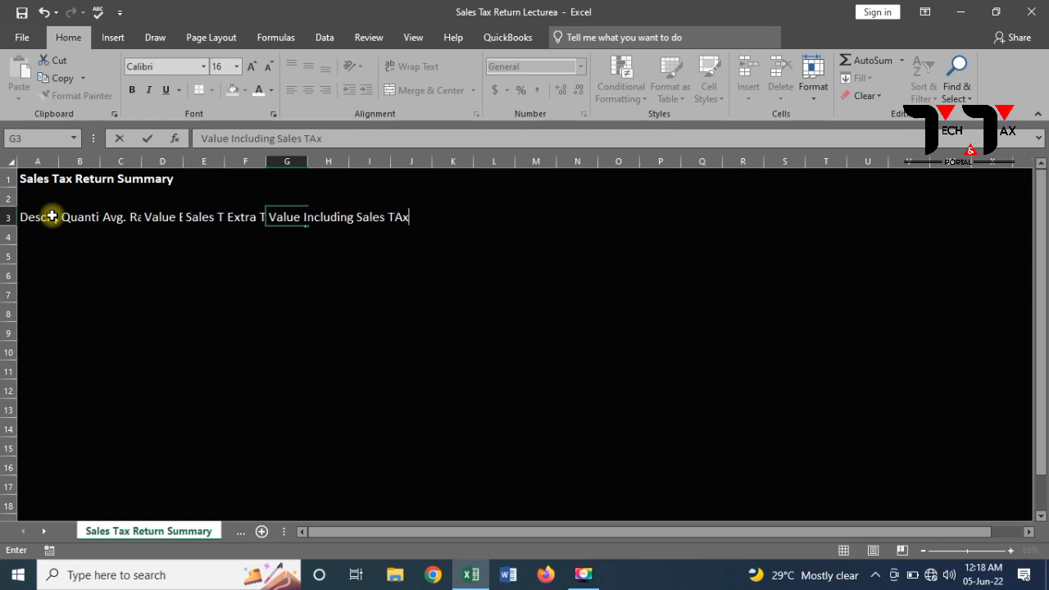
pyautogui.press('BackSpace')
pyautogui.press('BackSpace')
pyautogui.write('ax')
pyautogui.press('Left')
# Wrap the text in cells A3:J3 of the heading row and centre it horizontally and vertically.
pyautogui.press('Left')
pyautogui.press('Left')
pyautogui.press('Left')
pyautogui.press('Left')
pyautogui.press('Left')
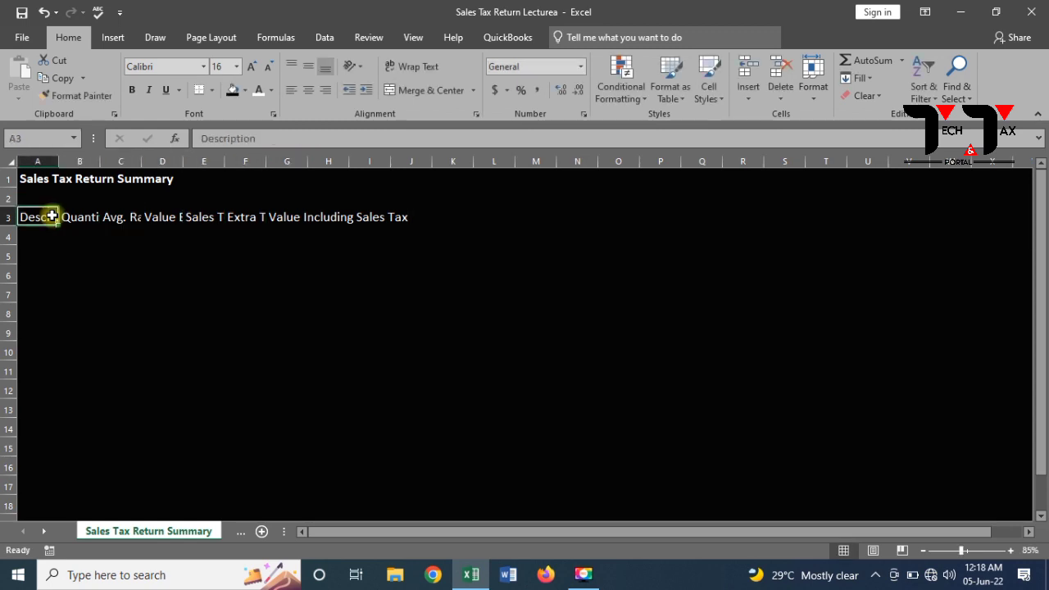
pyautogui.hotkey('shift', 'Right')
pyautogui.hotkey('shift', 'Right')
pyautogui.hotkey('shift', 'Right')
pyautogui.hotkey('shift', 'Right')
pyautogui.hotkey('shift', 'Right')
pyautogui.hotkey('shift', 'Right')
pyautogui.hotkey('shift', 'Right')
pyautogui.hotkey('shift', 'Right')
pyautogui.hotkey('shift', 'Right')
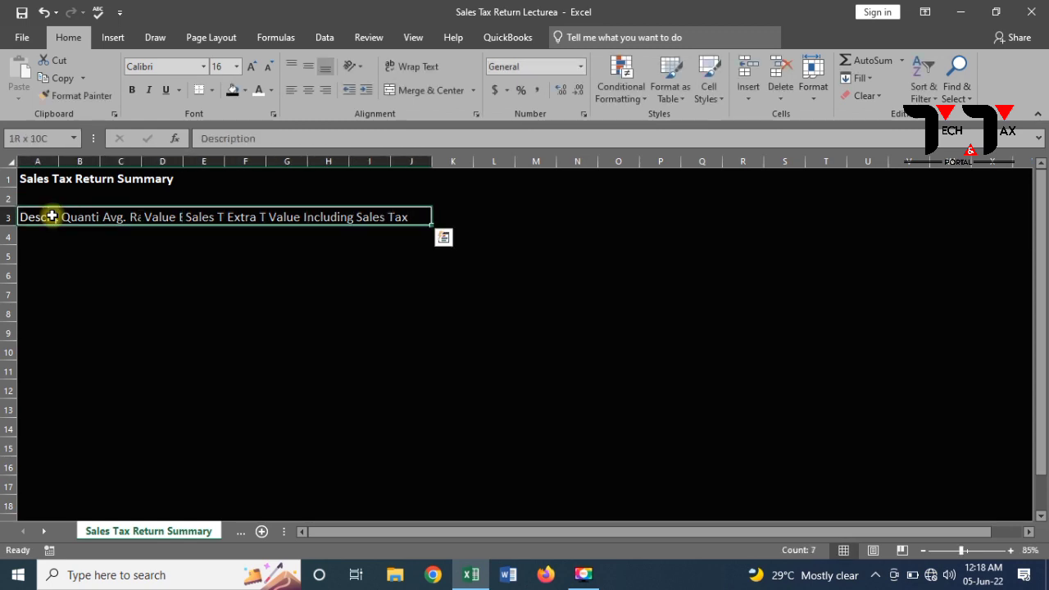
pyautogui.hotkey('ctrl', 'q')
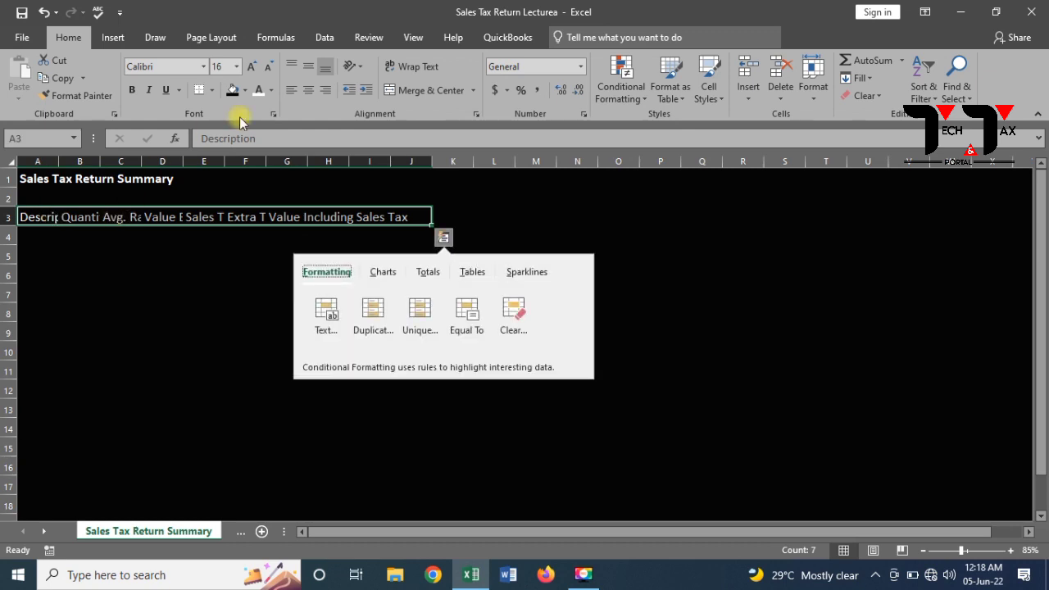
pyautogui.press('super+s')
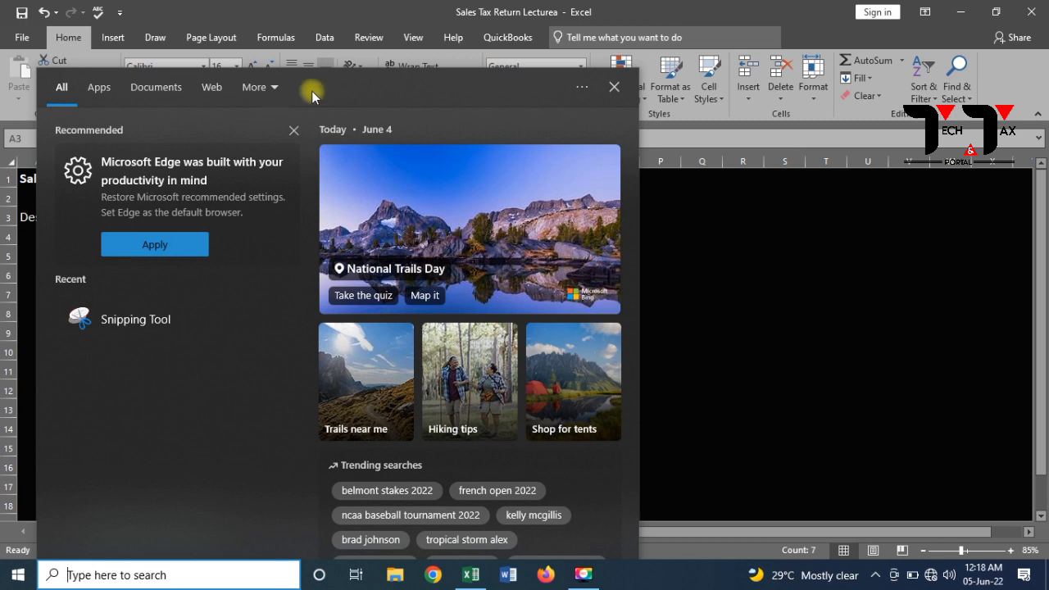
pyautogui.click(615, 88)
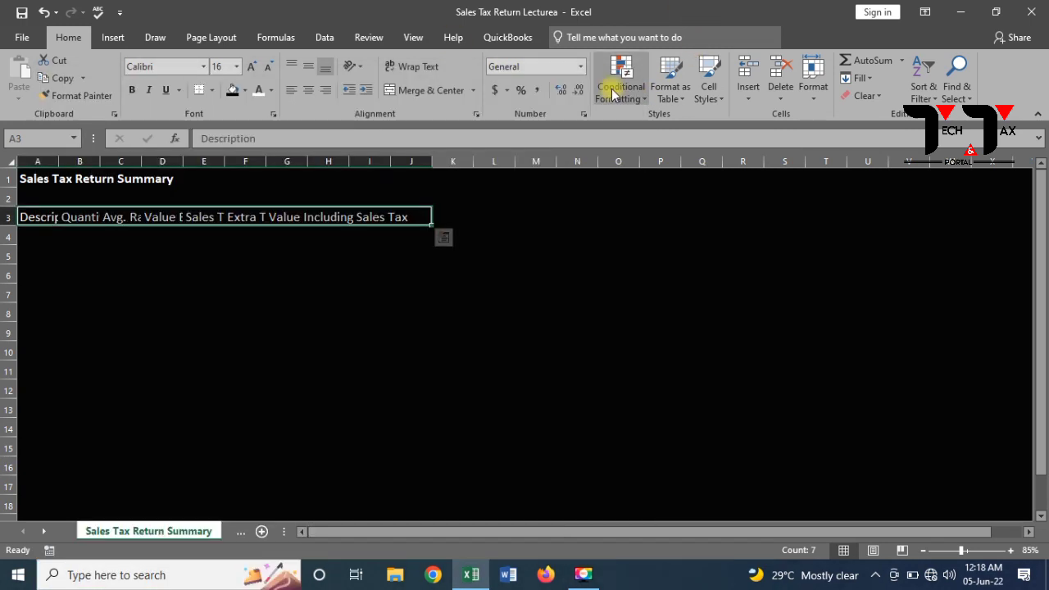
pyautogui.click(422, 66)
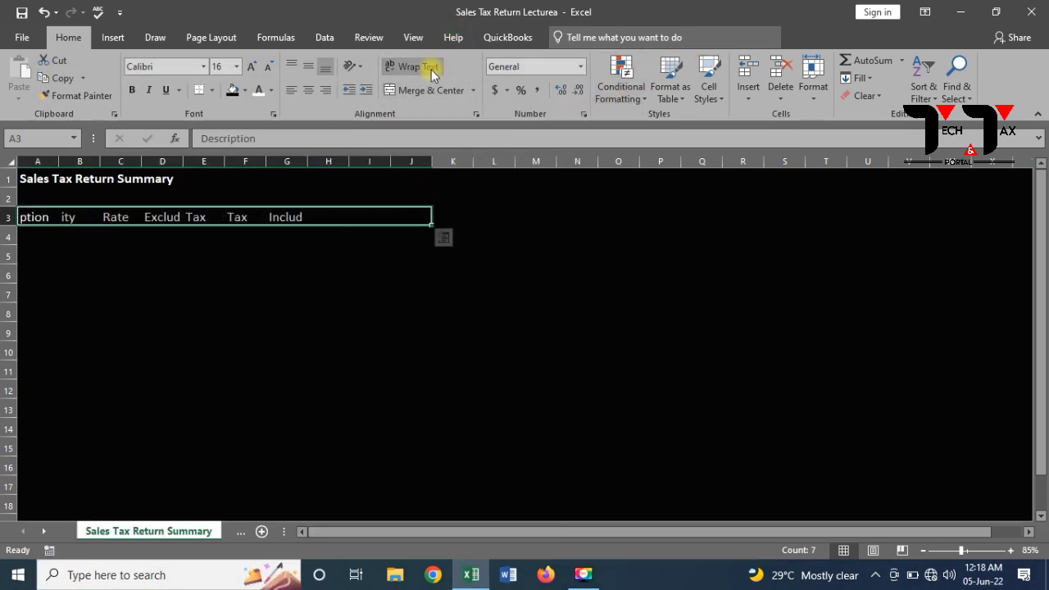
pyautogui.click(309, 93)
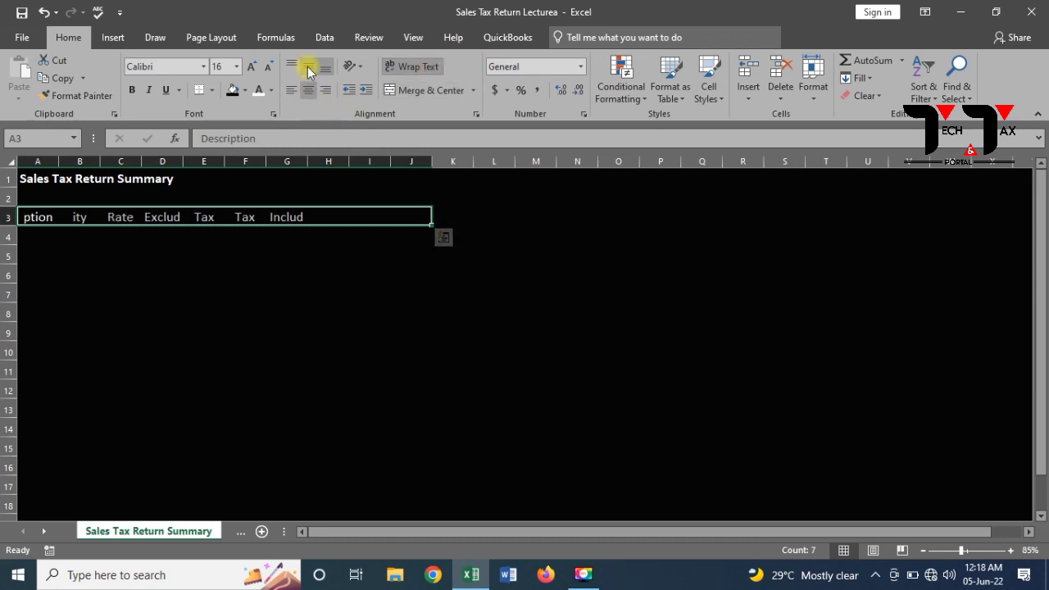
pyautogui.click(309, 69)
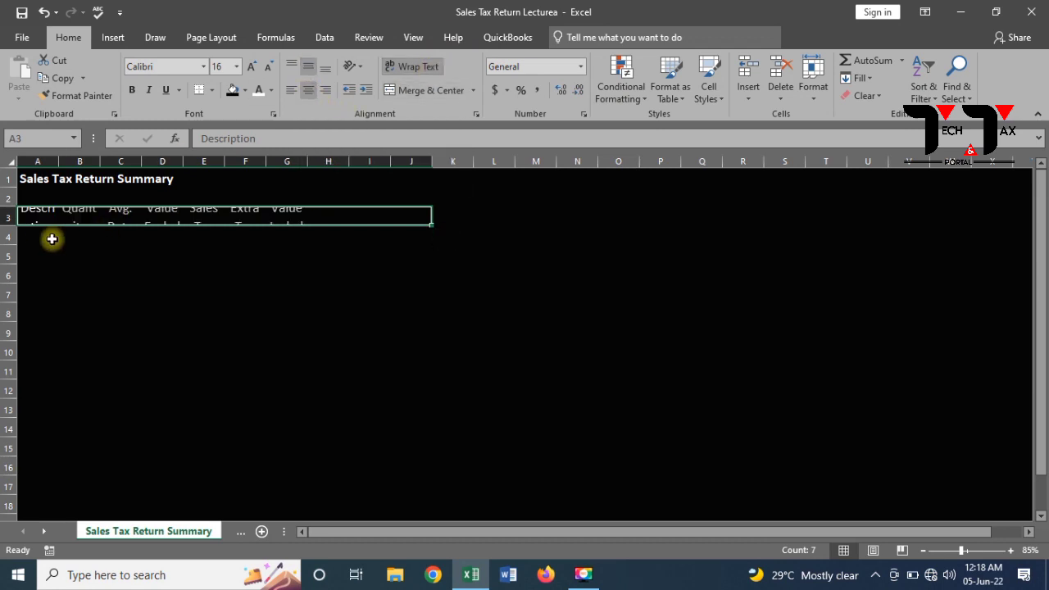
# Autofit the height of row 3 and widen columns A, B and D to G to fit their headings.
pyautogui.doubleClick(10, 225)
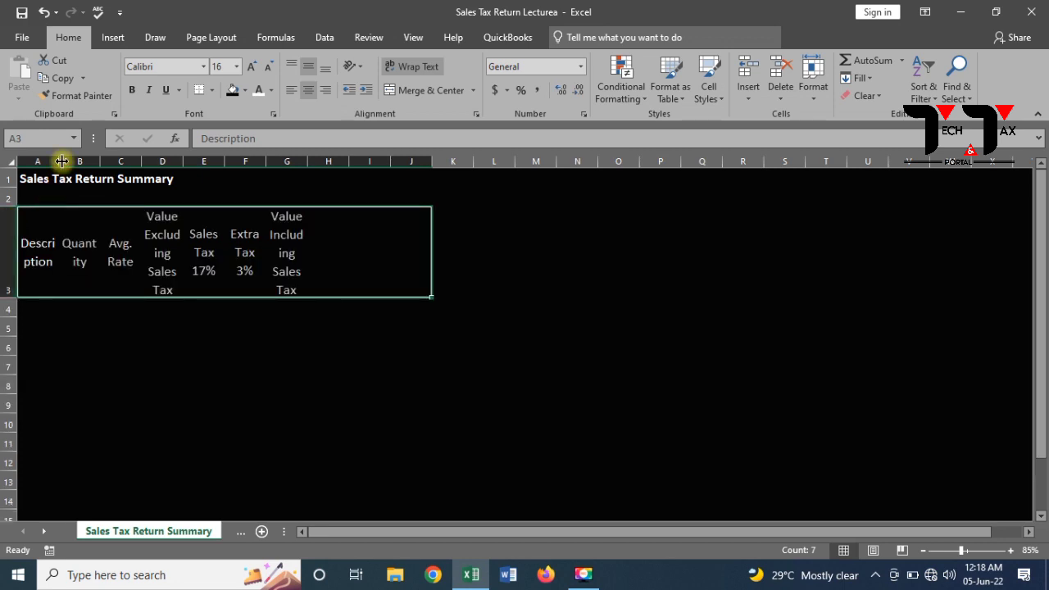
pyautogui.moveTo(61, 161); pyautogui.dragTo(277, 161)
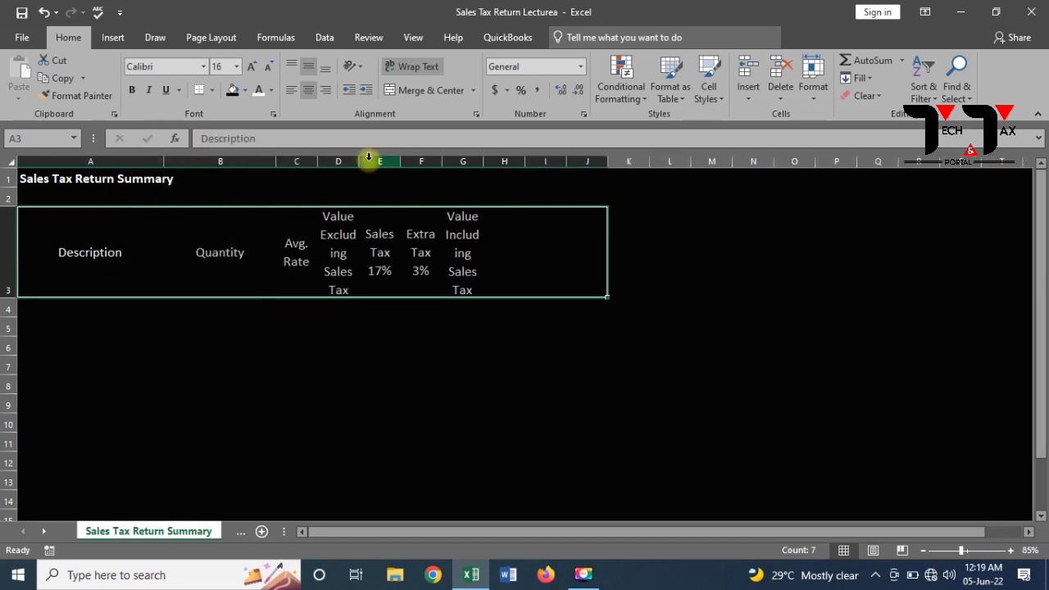
pyautogui.moveTo(358, 161); pyautogui.dragTo(499, 163)
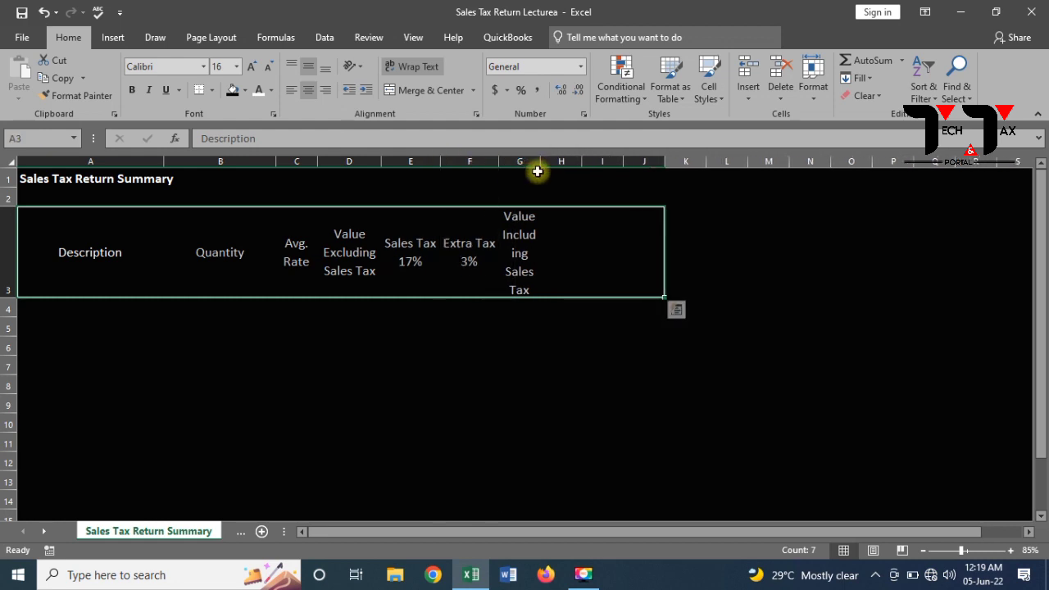
pyautogui.click(537, 172)
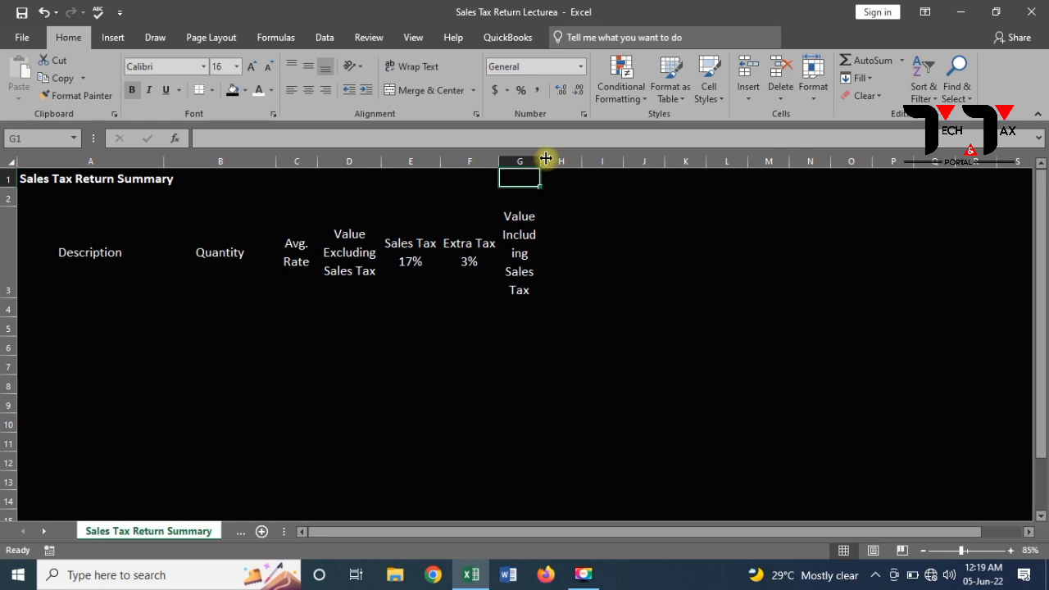
pyautogui.moveTo(545, 158); pyautogui.dragTo(589, 162)
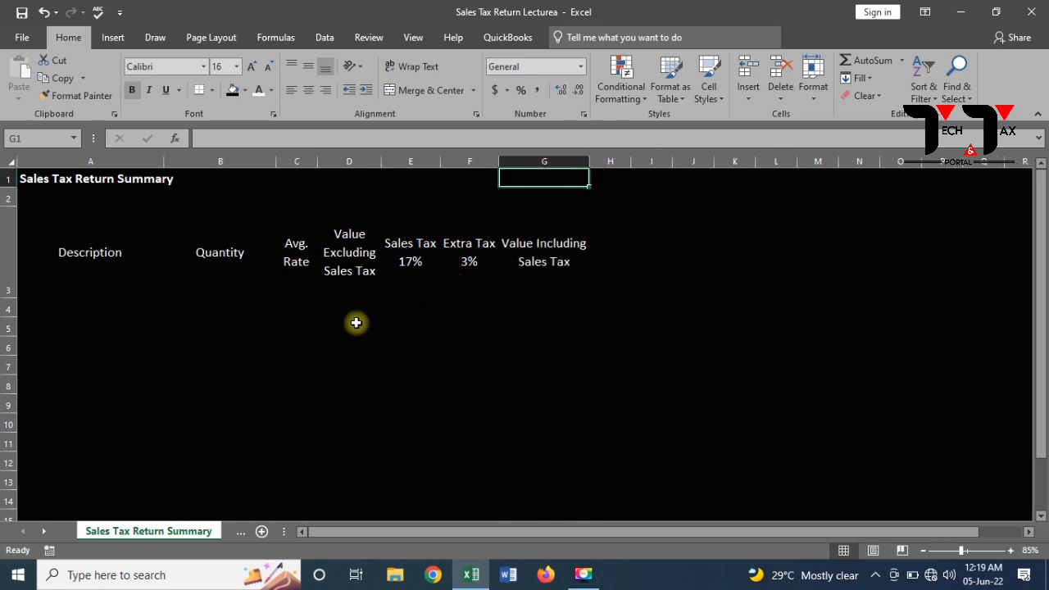
# Open the detailed border settings for the heading cells A3:G3.
pyautogui.click(61, 257)
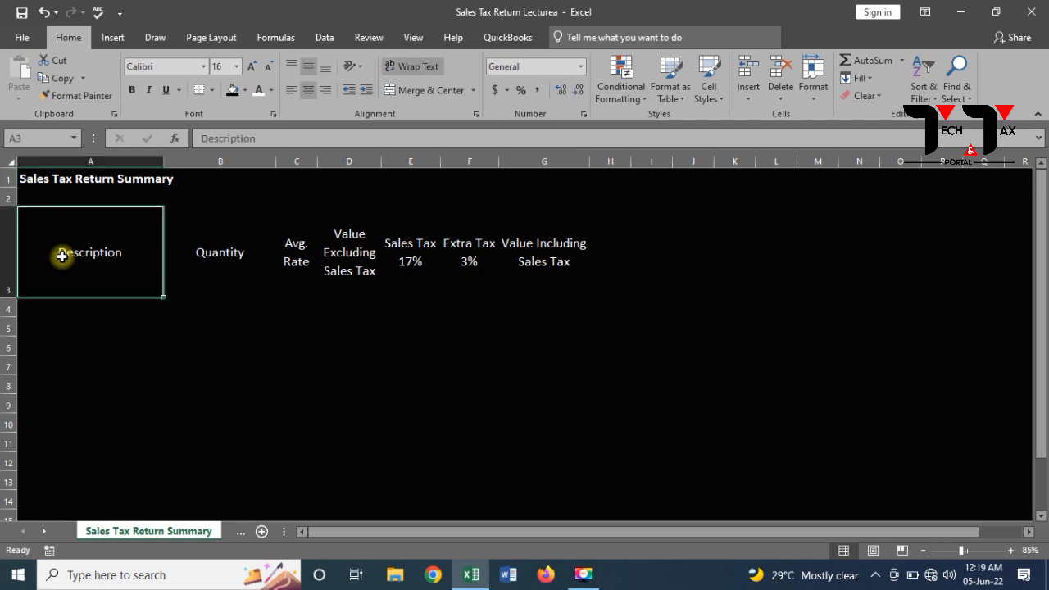
pyautogui.hotkey('shift', 'Right')
pyautogui.hotkey('shift', 'Right')
pyautogui.hotkey('shift', 'Right')
pyautogui.hotkey('shift', 'Right')
pyautogui.hotkey('shift', 'Right')
pyautogui.hotkey('shift', 'Right')
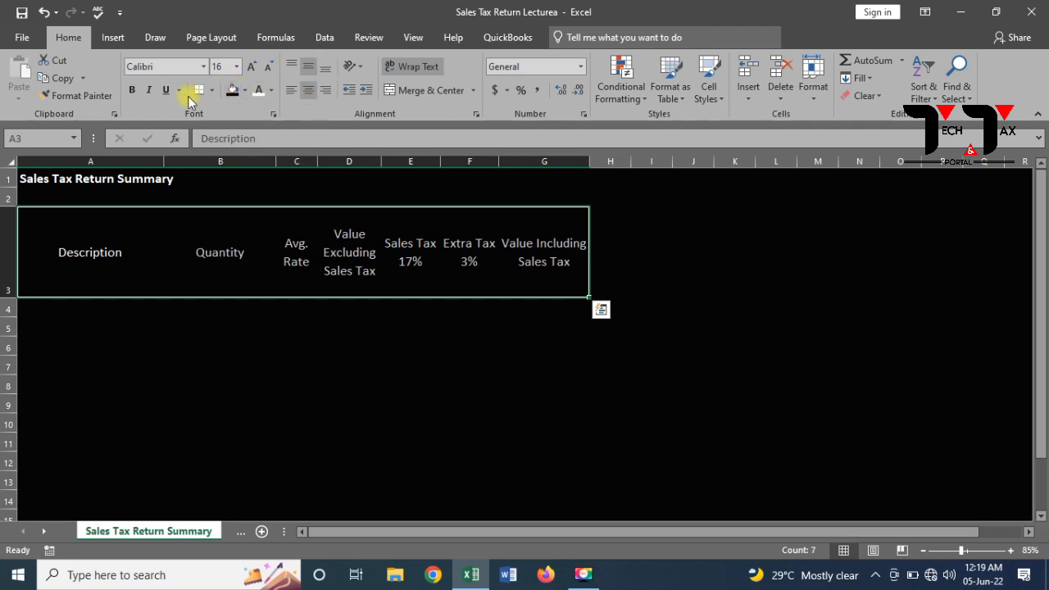
pyautogui.click(245, 91)
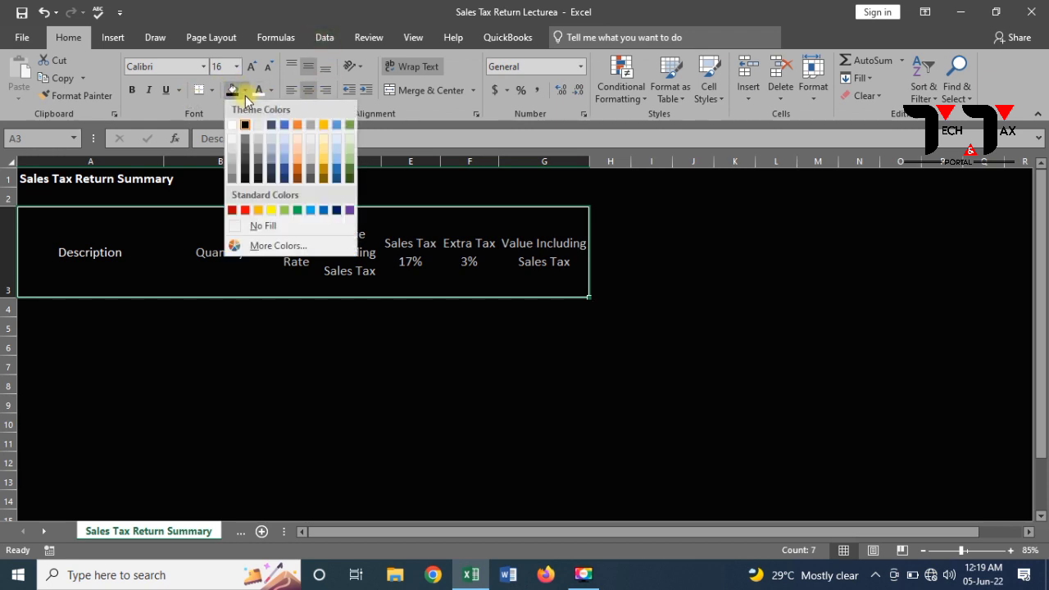
pyautogui.click(212, 90)
pyautogui.click(212, 90)
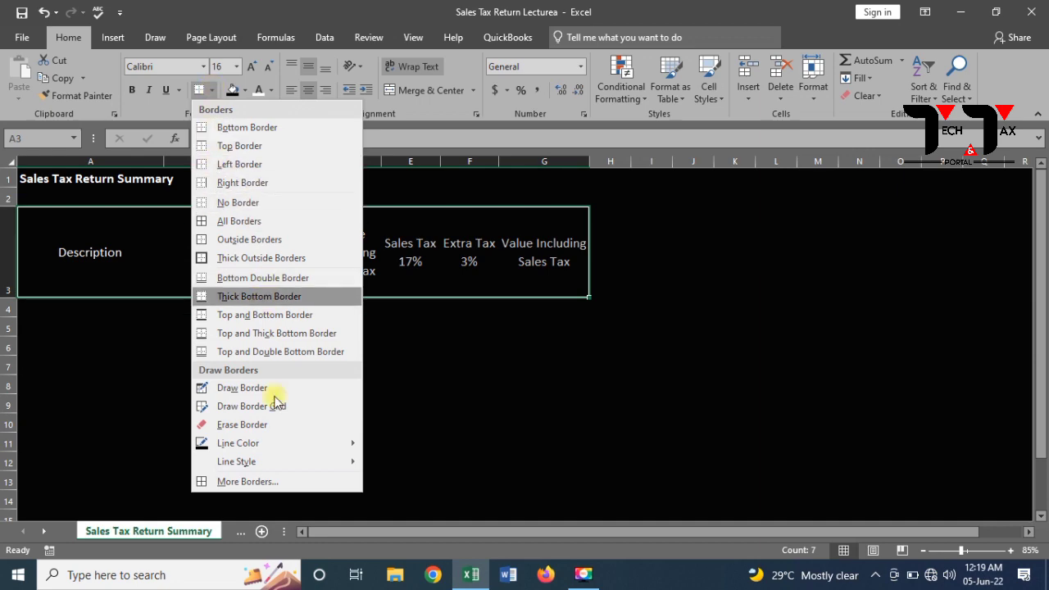
pyautogui.click(289, 484)
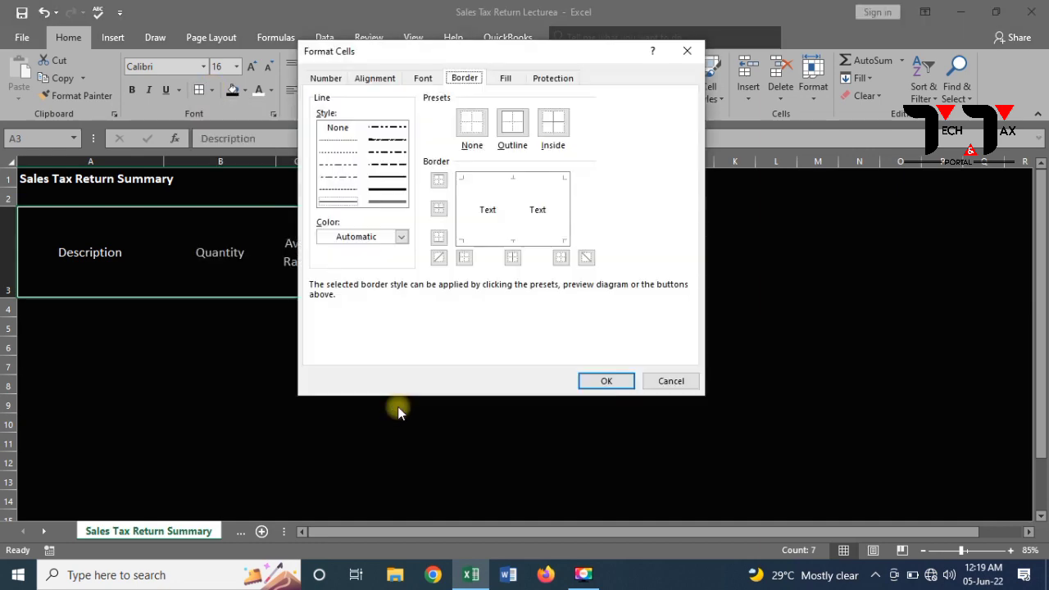
# Set the border line for the heading cells to a white, medium-weight solid line.
pyautogui.click(400, 237)
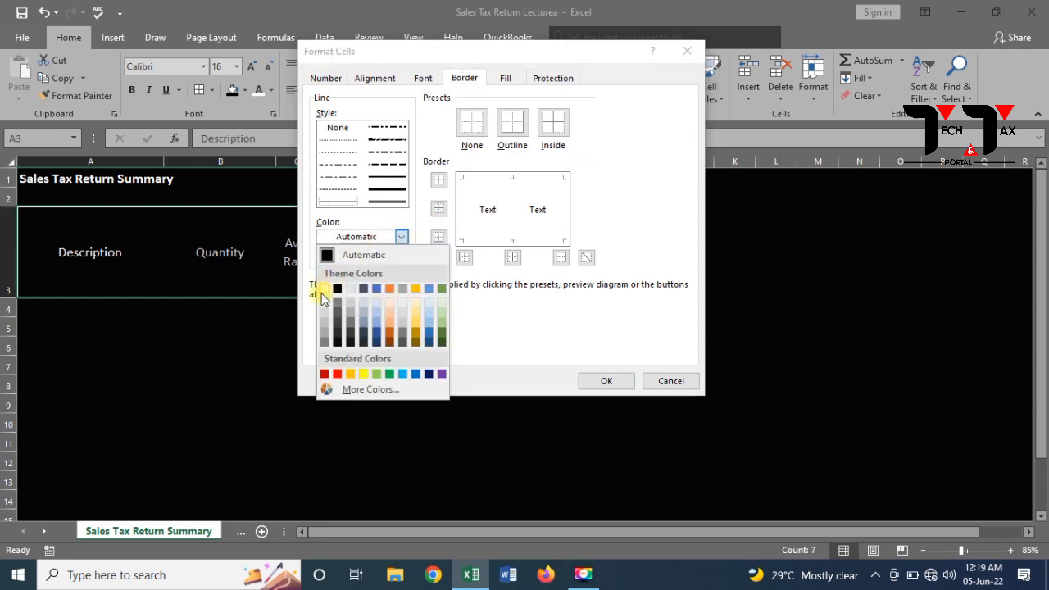
pyautogui.click(322, 298)
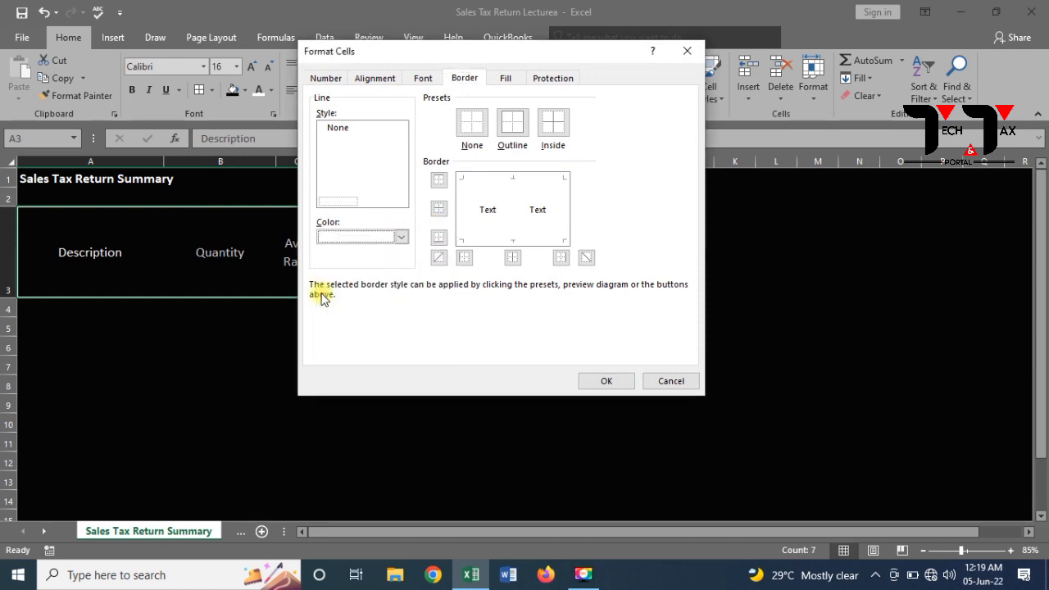
pyautogui.click(382, 203)
pyautogui.click(398, 238)
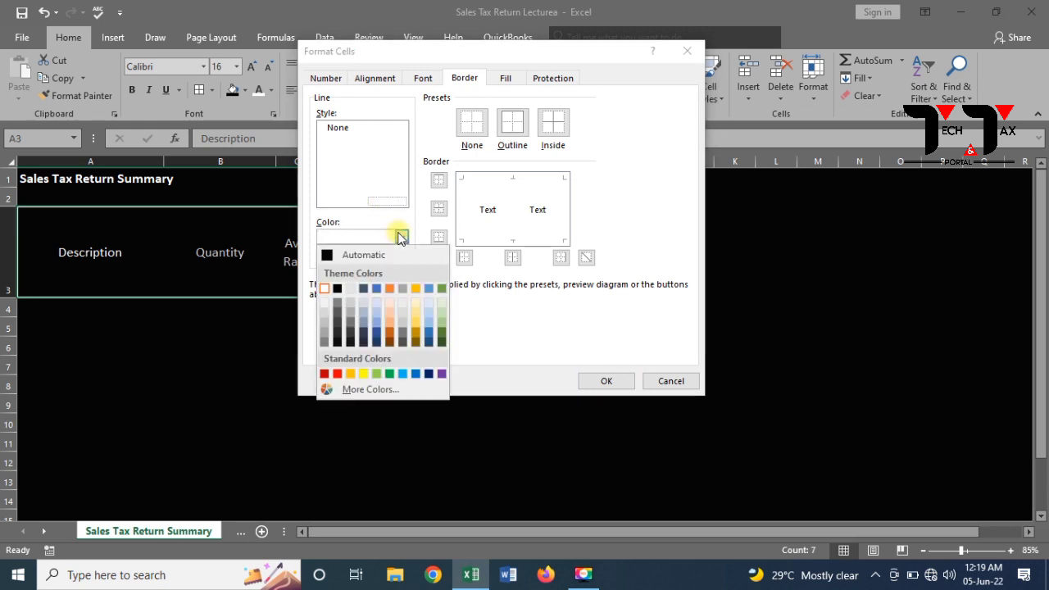
pyautogui.click(339, 290)
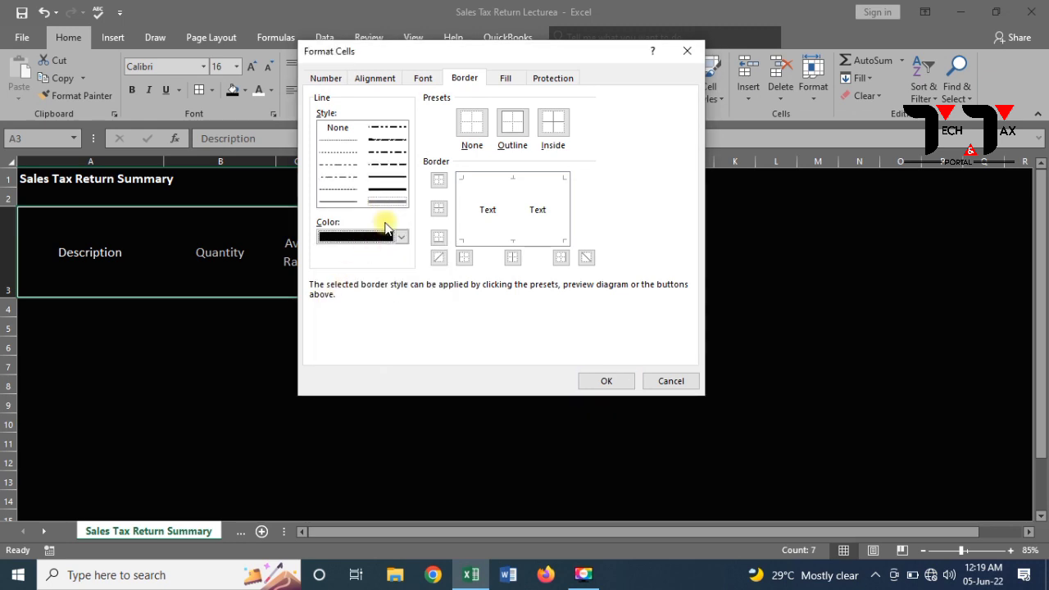
pyautogui.click(396, 178)
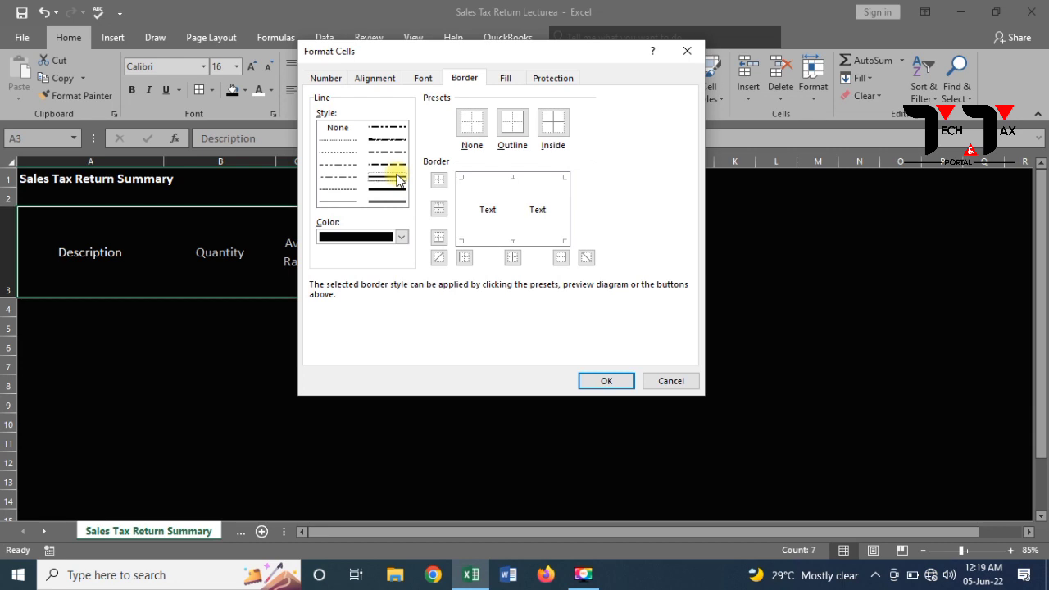
pyautogui.click(400, 237)
pyautogui.click(324, 289)
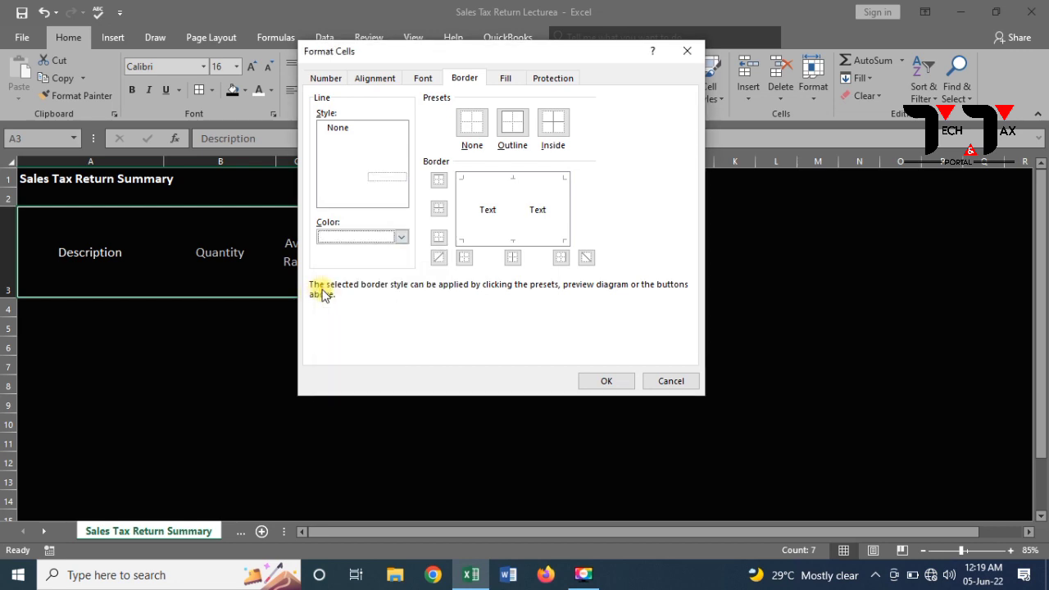
# Apply the chosen line to all four outer edges and the inner vertical dividers of heading cells A3:G3.
pyautogui.click(463, 232)
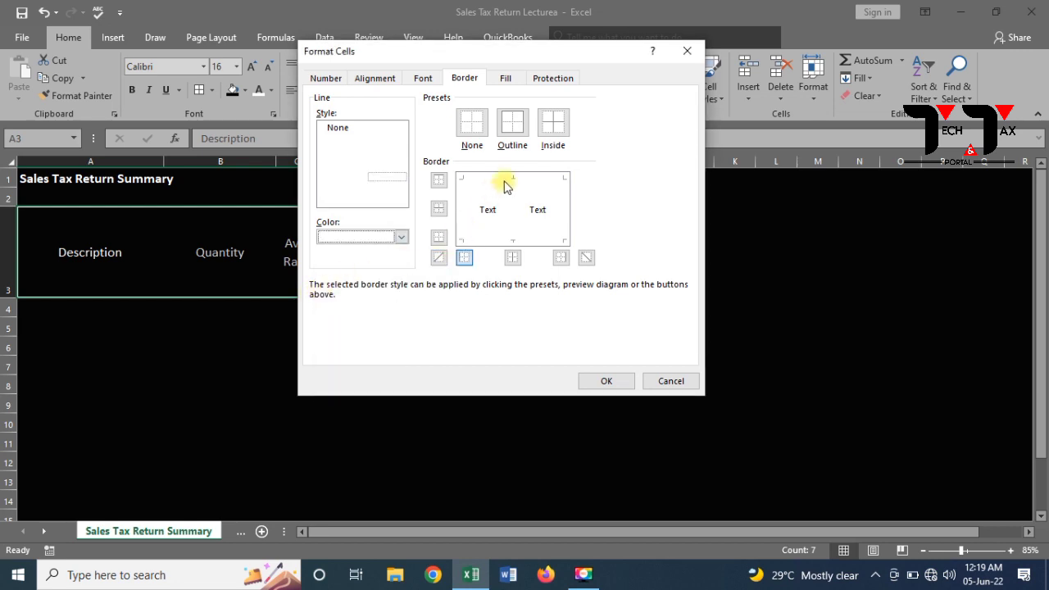
pyautogui.click(506, 181)
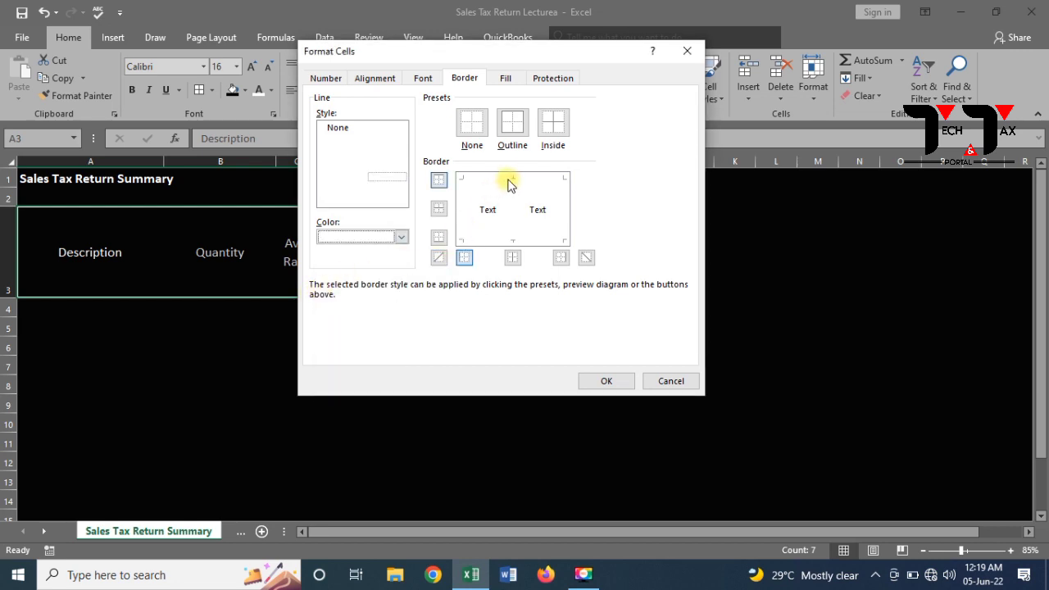
pyautogui.click(535, 240)
pyautogui.click(565, 224)
pyautogui.click(513, 210)
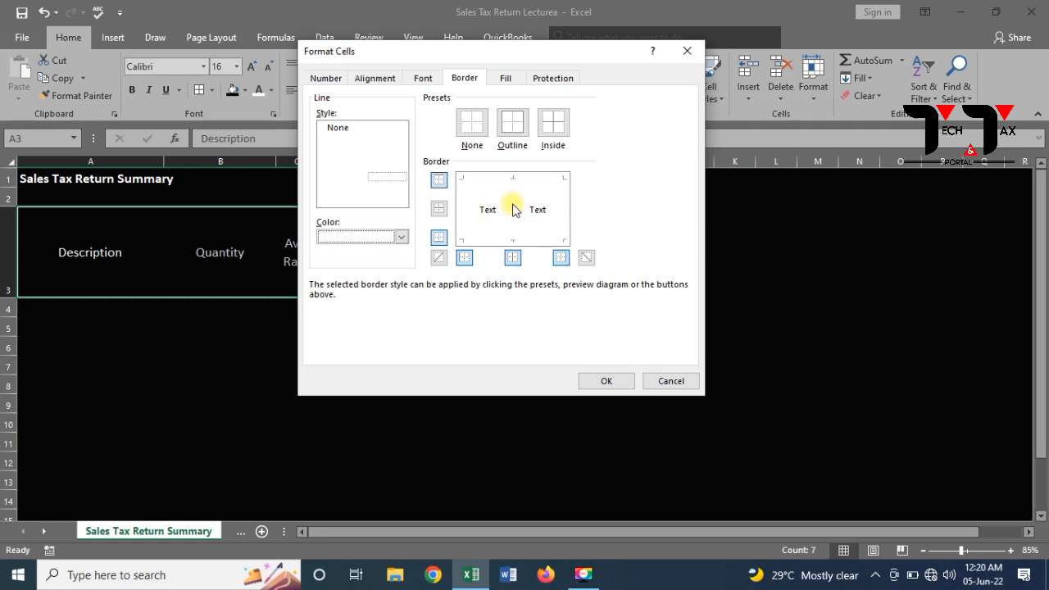
pyautogui.click(606, 381)
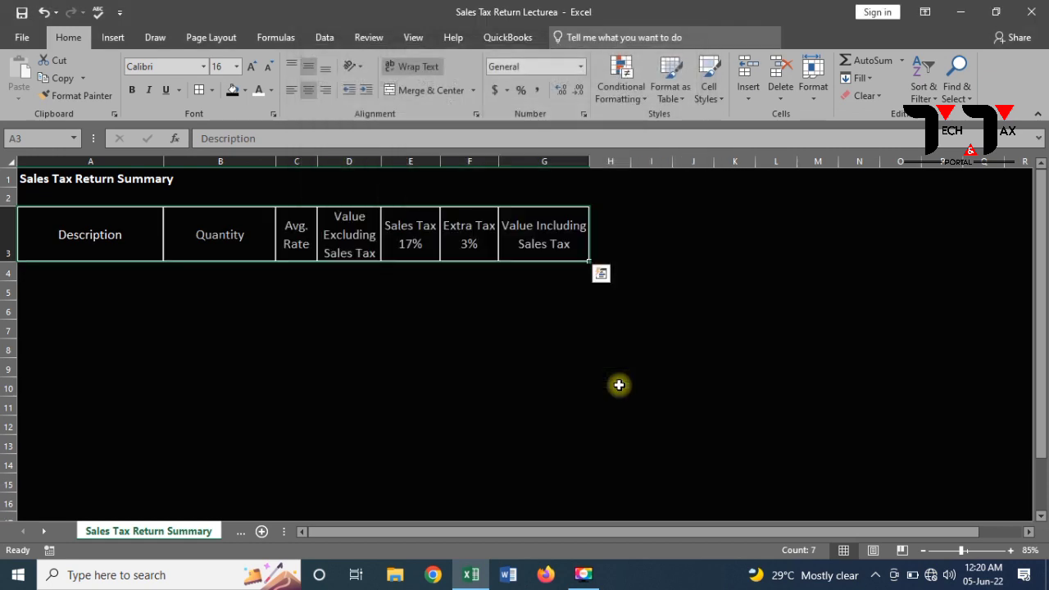
pyautogui.click(515, 389)
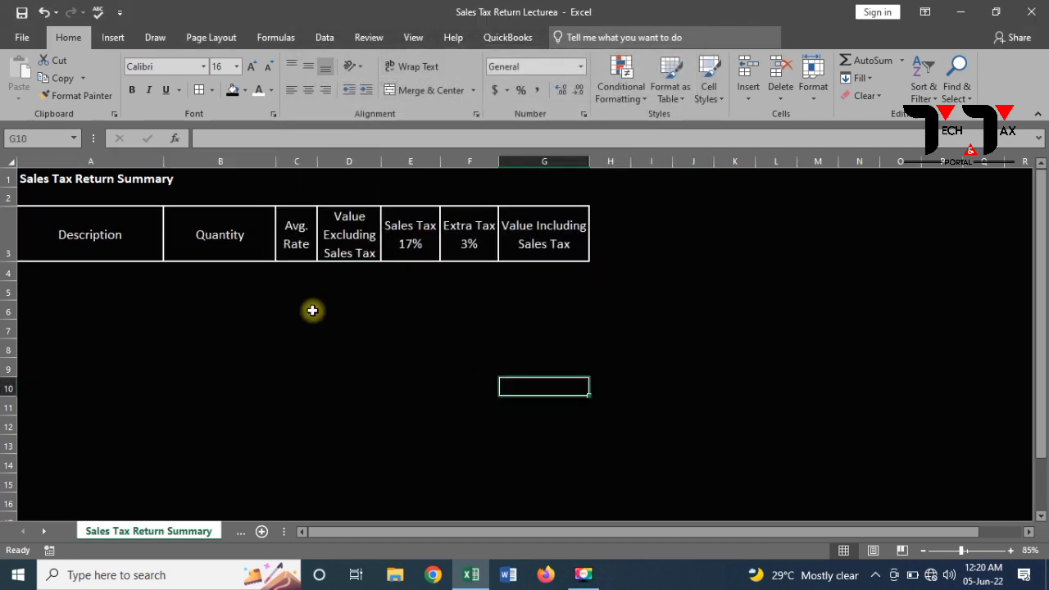
pyautogui.click(104, 242)
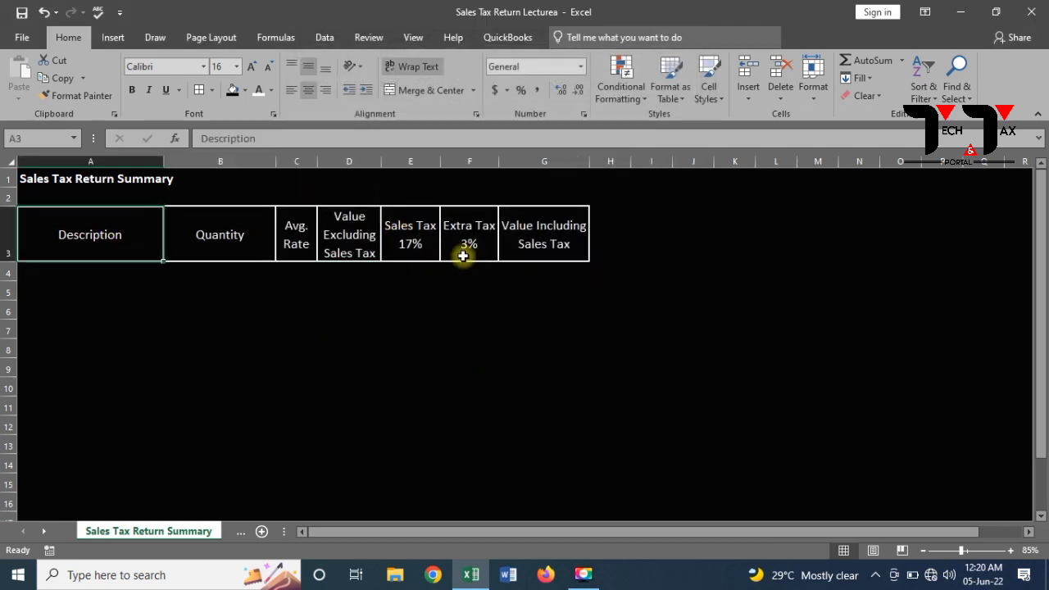
pyautogui.click(565, 332)
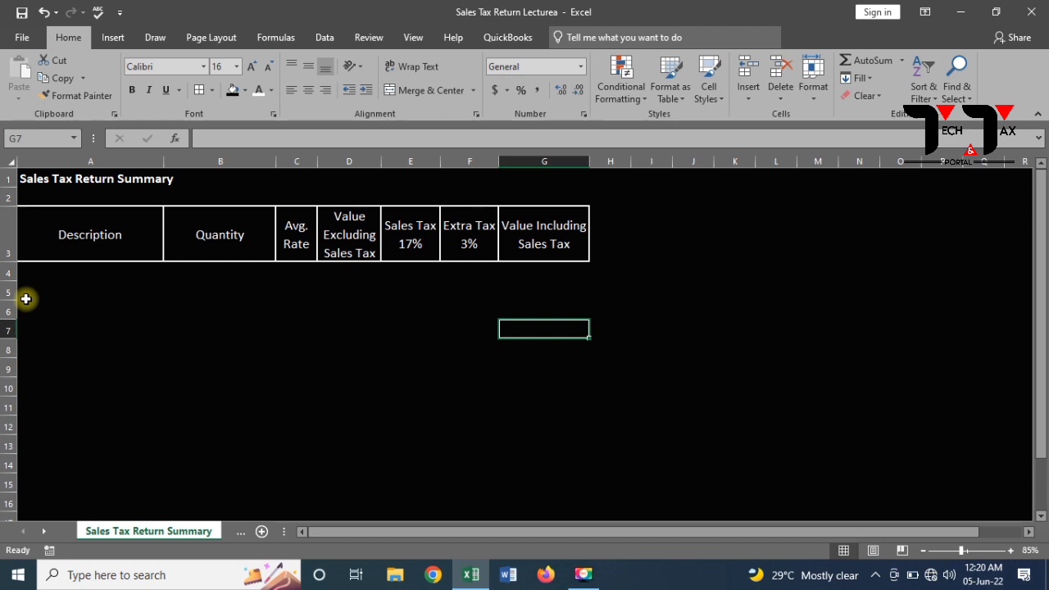
# Enter the row descriptions "Sales" in cell A5 and "Sales Export" in cell A6.
pyautogui.click(53, 292)
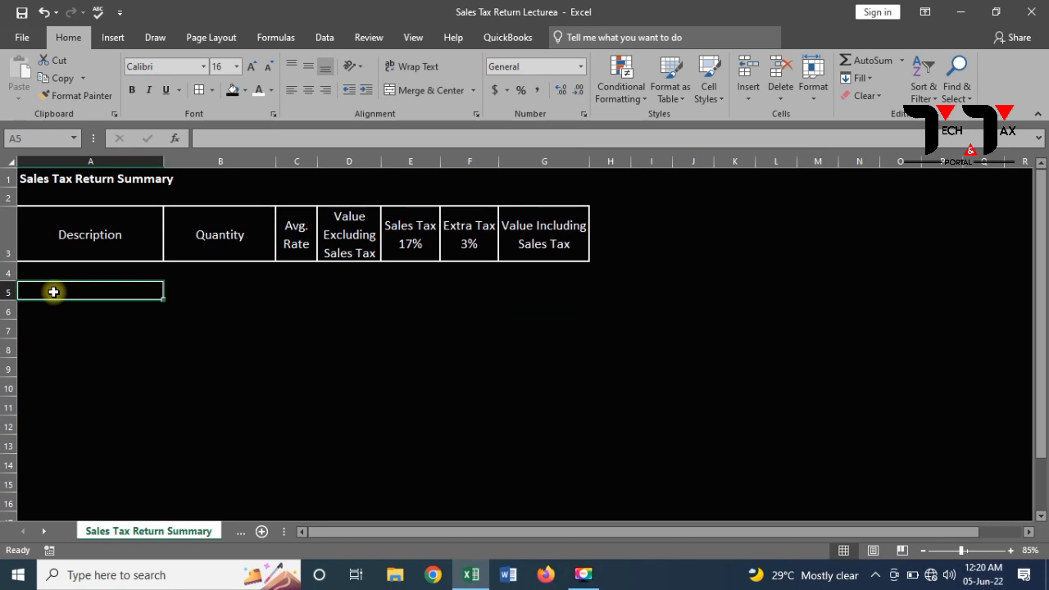
pyautogui.write('Sales')
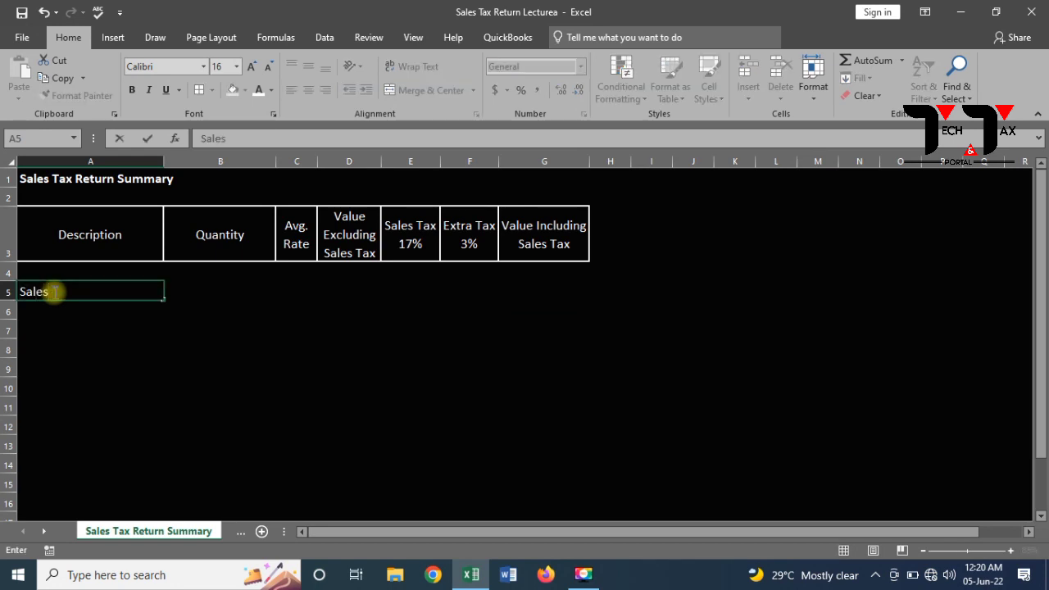
pyautogui.press('Return')
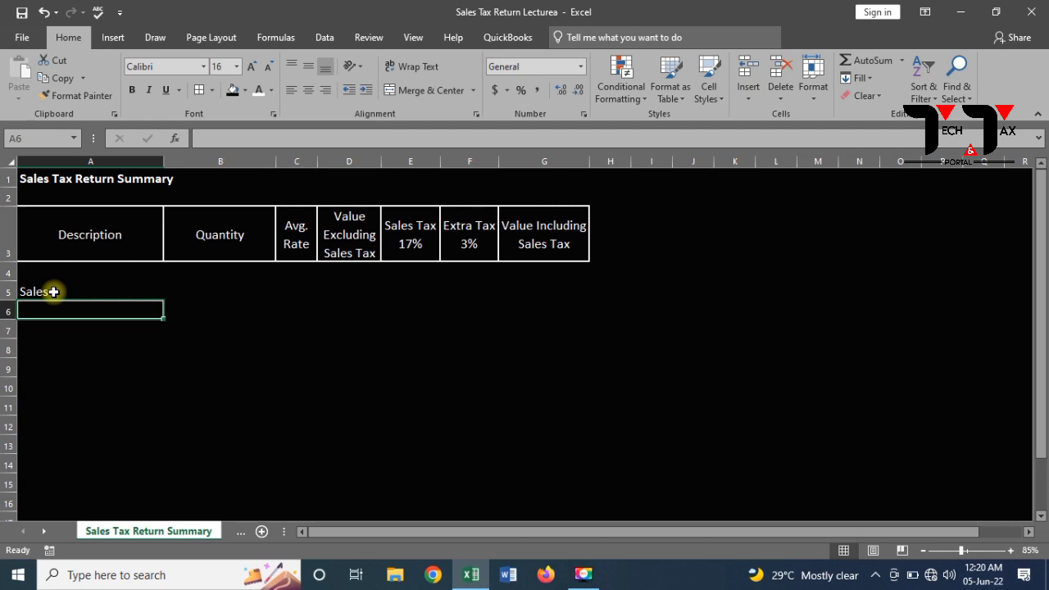
pyautogui.write('Slae')
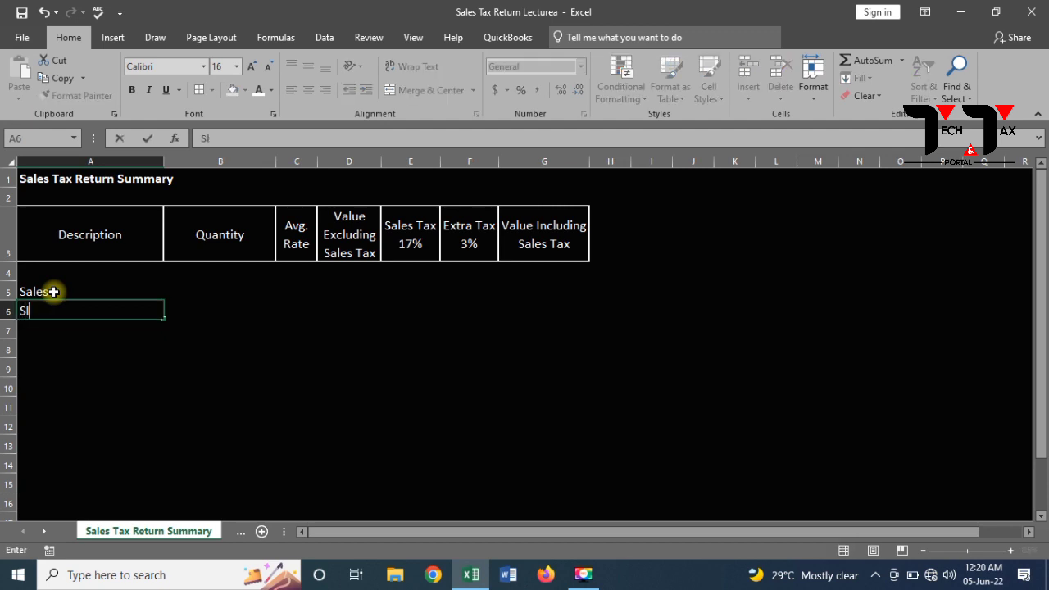
pyautogui.press('BackSpace')
pyautogui.press('BackSpace')
pyautogui.press('BackSpace')
pyautogui.write('ales Export')
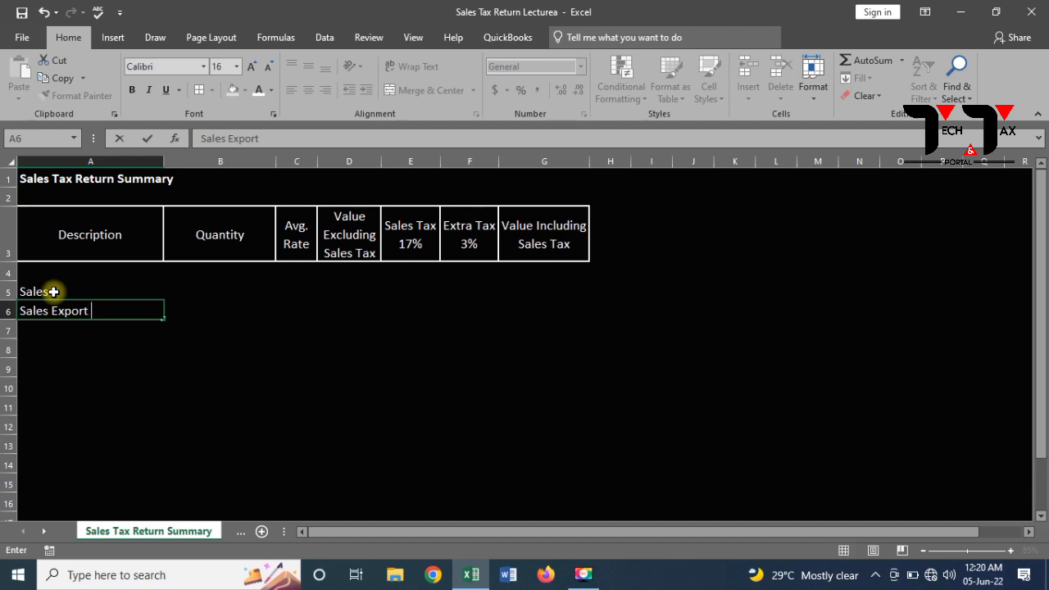
pyautogui.press('Return')
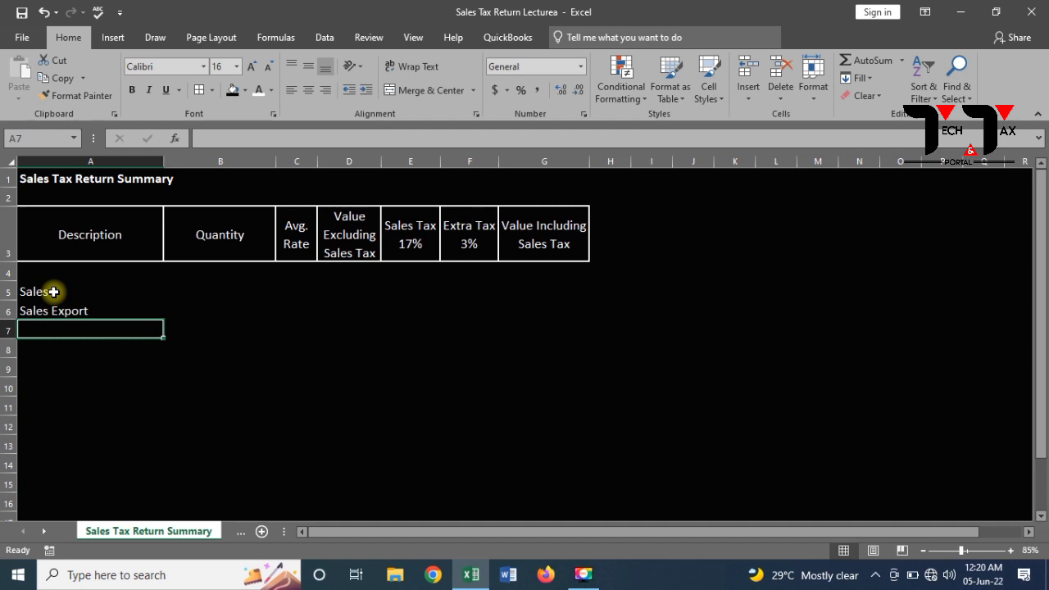
# Enter the row descriptions "Sales Exempt" in cell A7 and "Sales Unregistered" in cell A8.
pyautogui.write('Sales ')
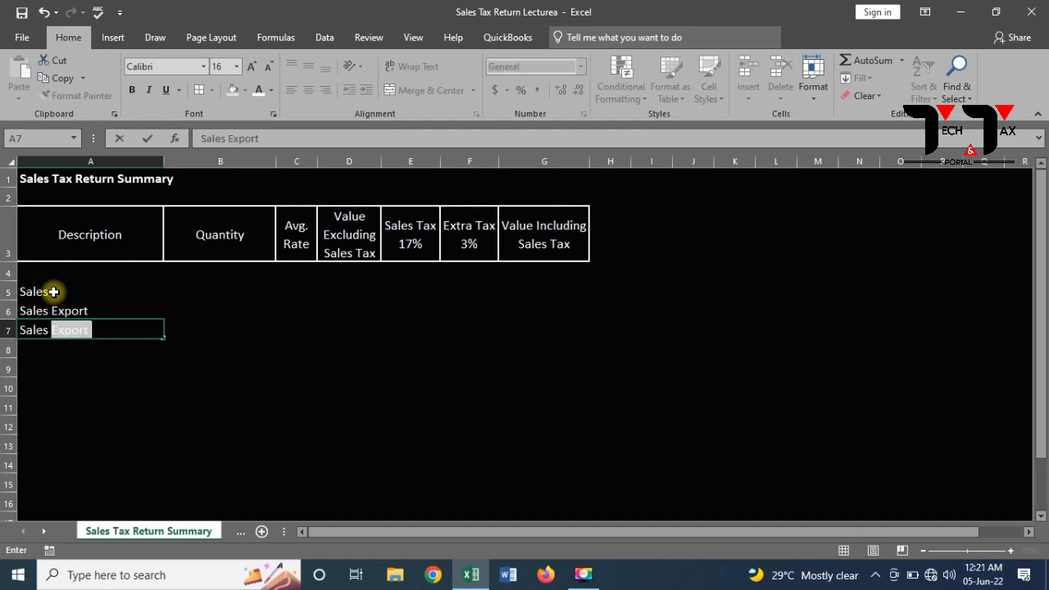
pyautogui.write('Exempt')
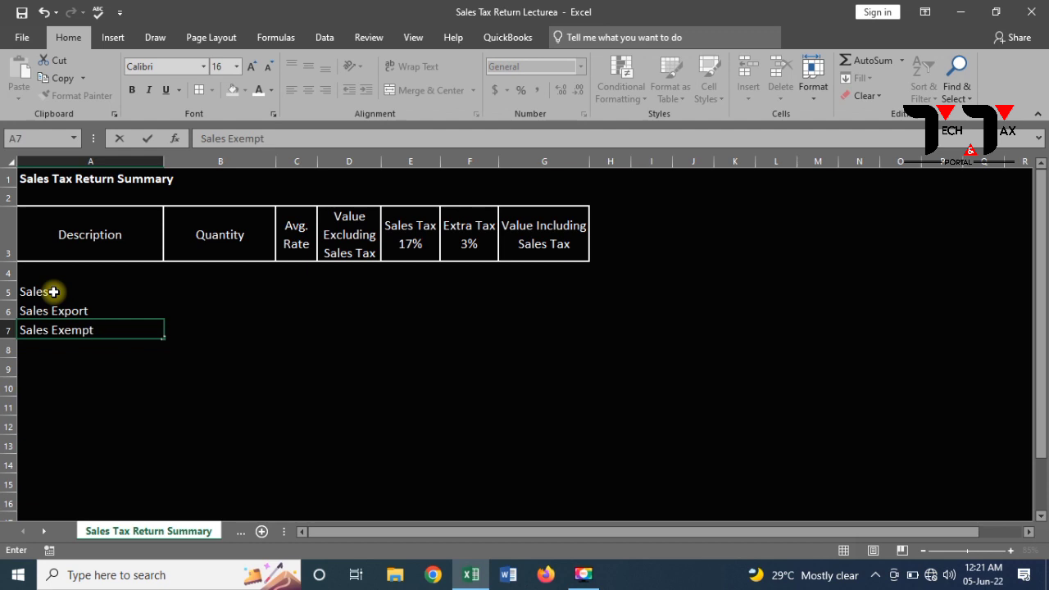
pyautogui.press('Return')
pyautogui.write('Sal')
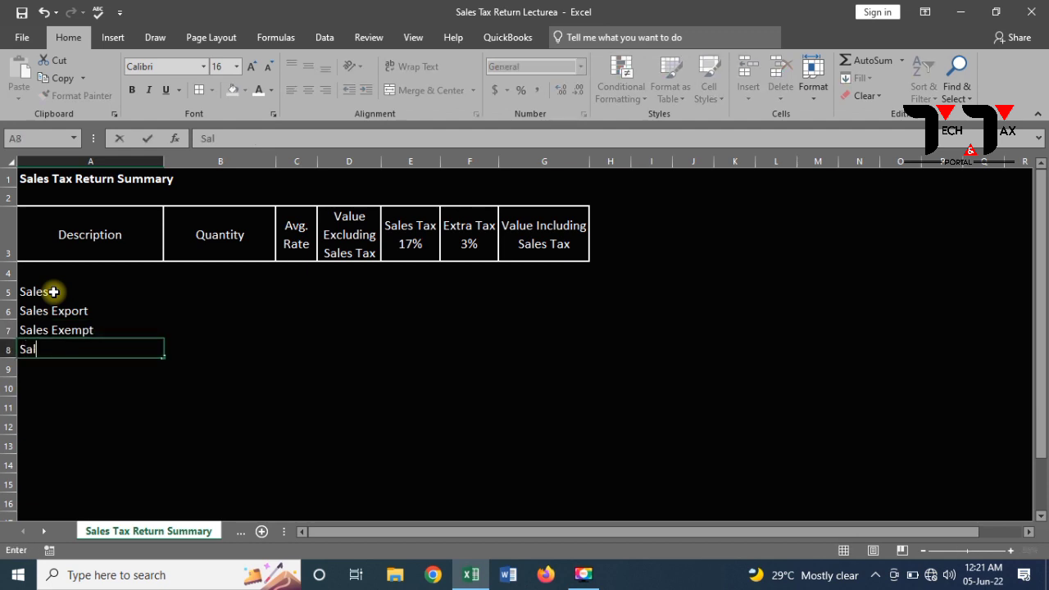
pyautogui.write('es Unreg')
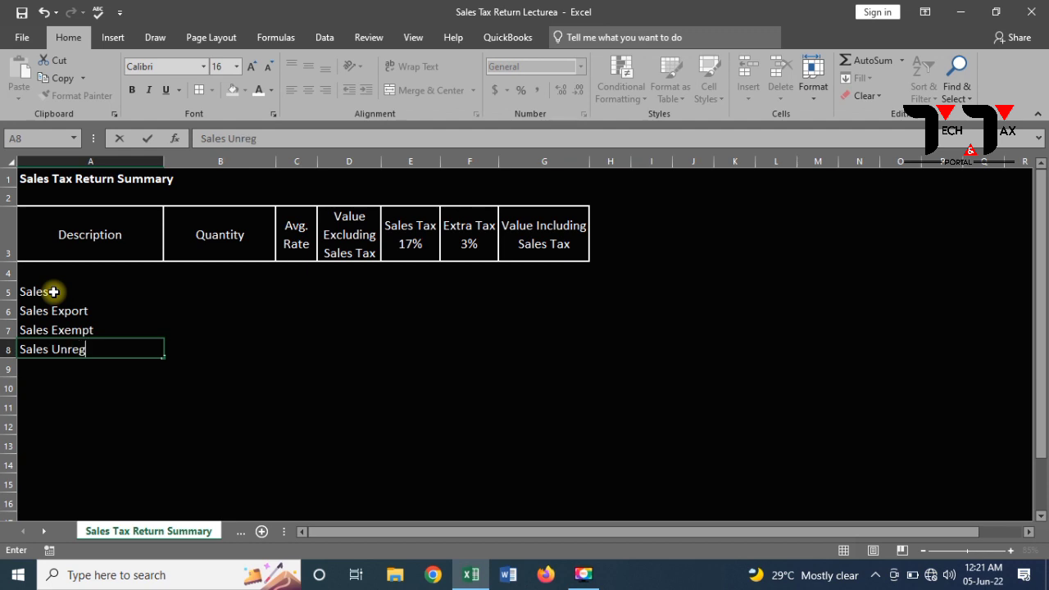
pyautogui.write('istered')
pyautogui.press('Return')
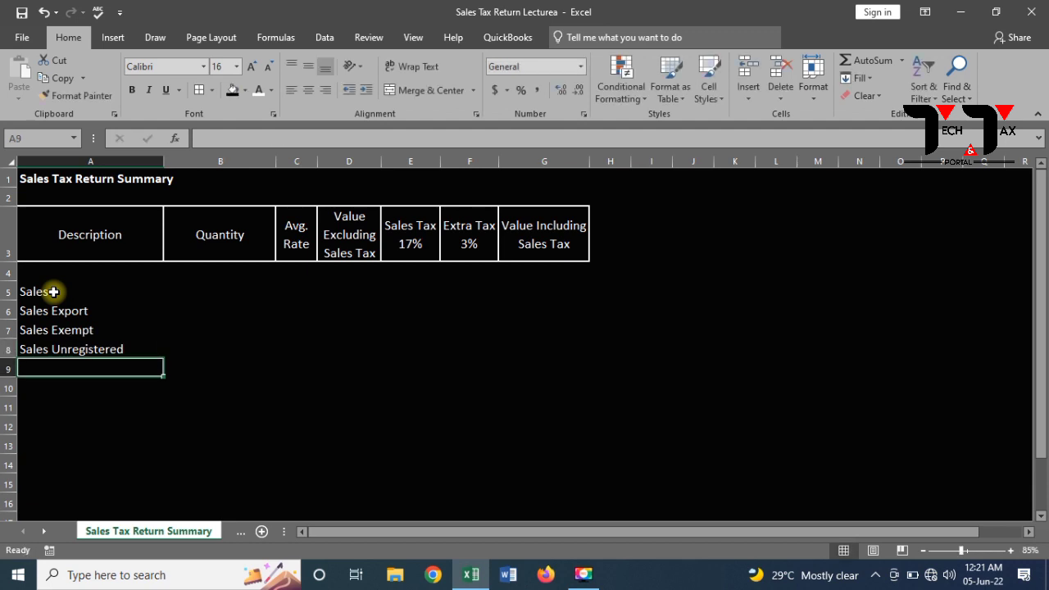
# Enter the row description "Debit & Credit Note (Sales Tax Return" in cell A9.
pyautogui.write('Debit')
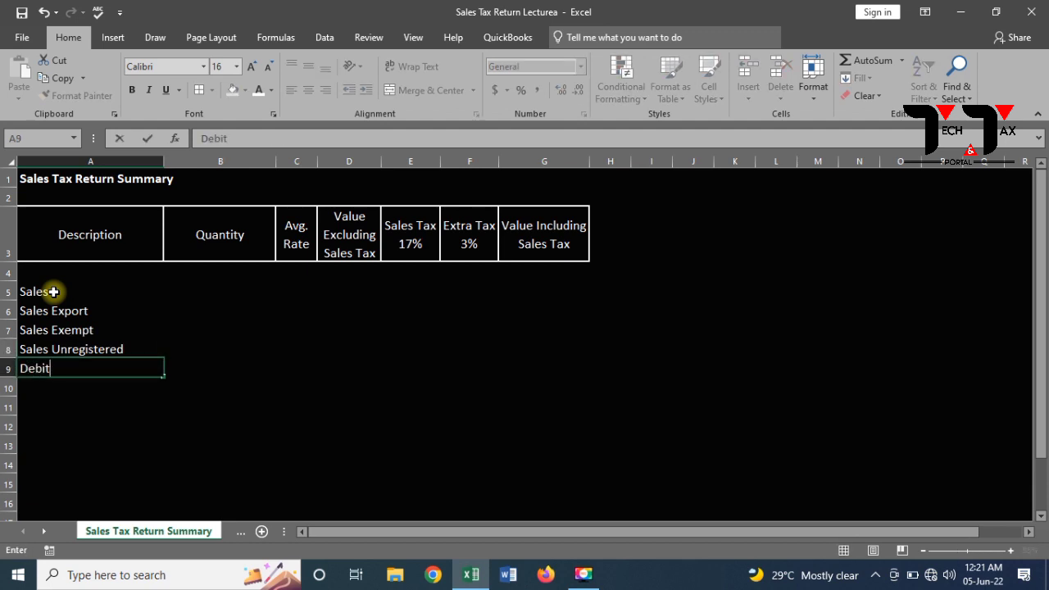
pyautogui.write(' & Credit Note')
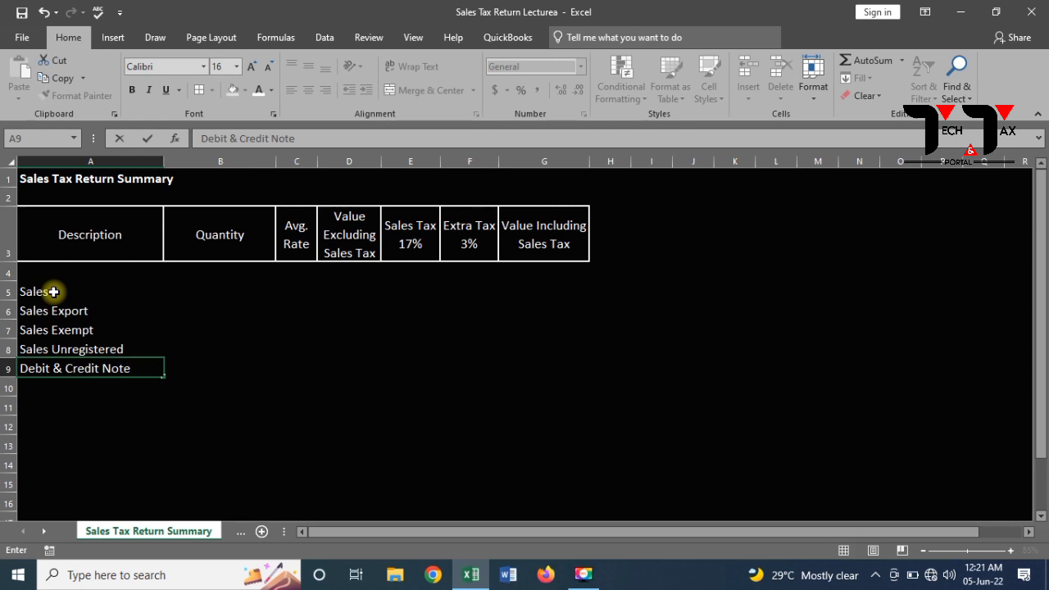
pyautogui.write('(Sales Tax')
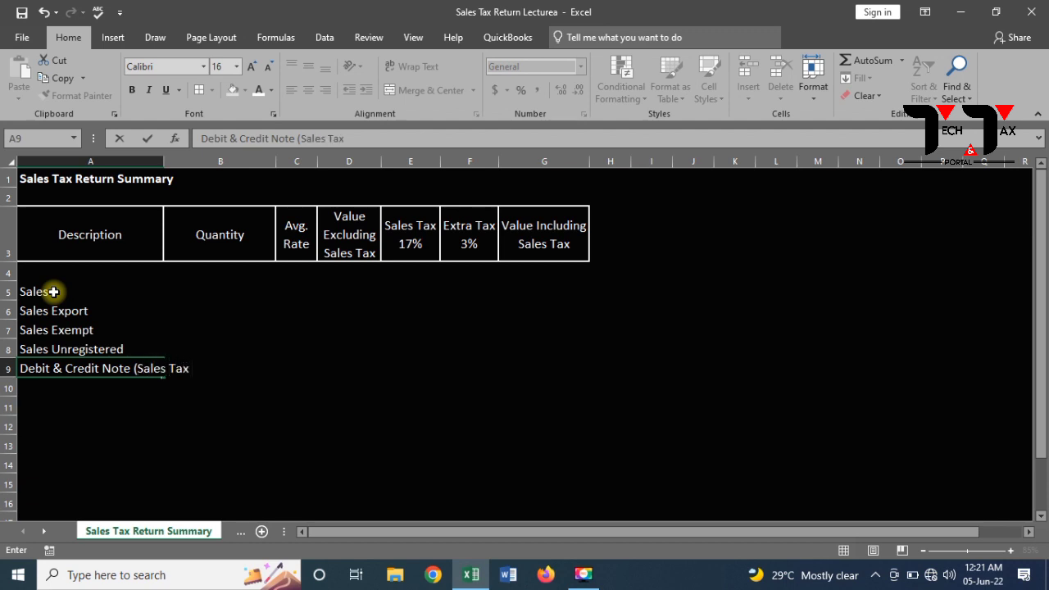
pyautogui.write(' Return')
pyautogui.hotkey('ctrl', 'Return')
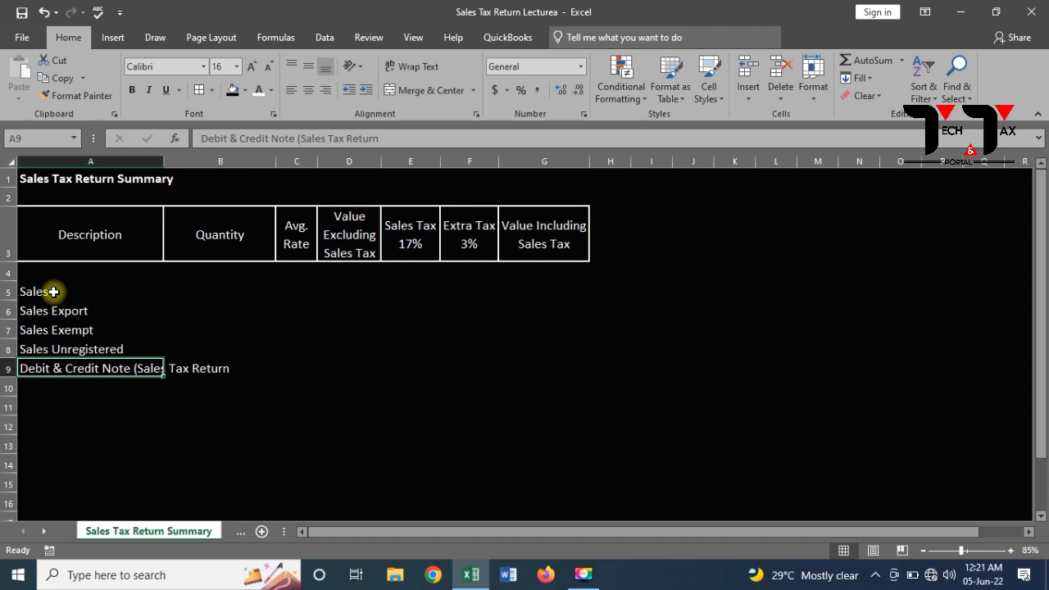
# Correct the row description in cell A9 to "Debit & Credit Note (Sales Return & Discount)".
pyautogui.press('F2')
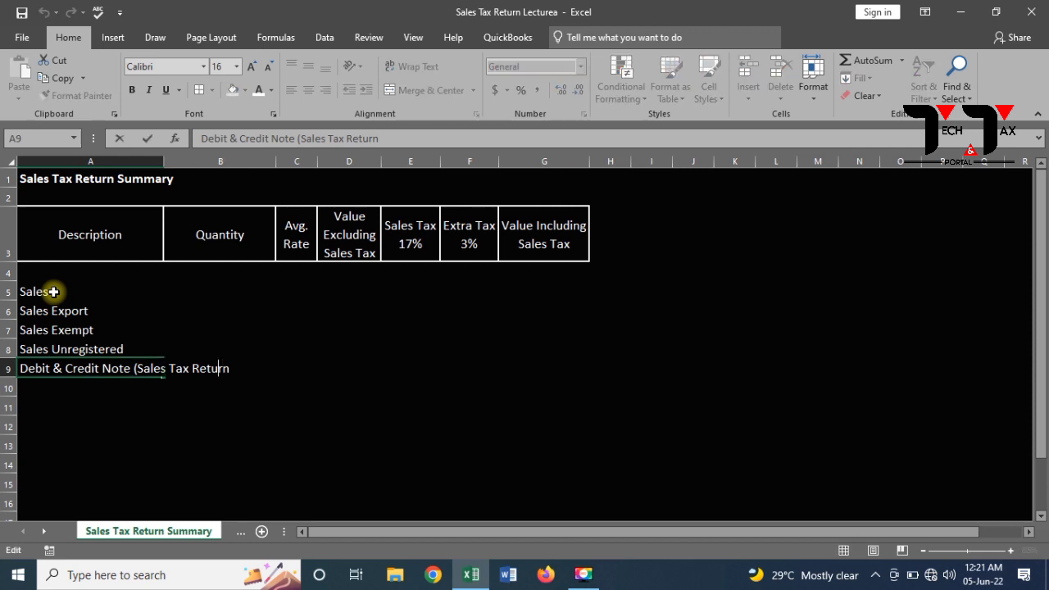
pyautogui.hotkey('ctrl', 'Left')
pyautogui.press('BackSpace')
pyautogui.press('BackSpace')
pyautogui.press('BackSpace')
pyautogui.press('BackSpace')
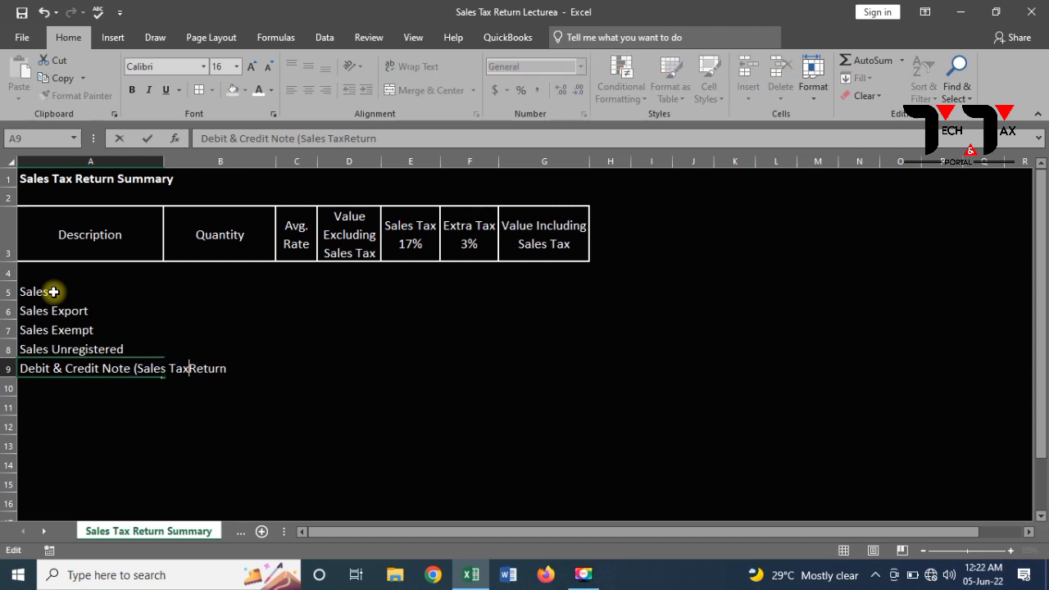
pyautogui.press('Right')
pyautogui.press('Right')
pyautogui.press('Right')
pyautogui.press('Right')
pyautogui.press('Right')
pyautogui.press('Right')
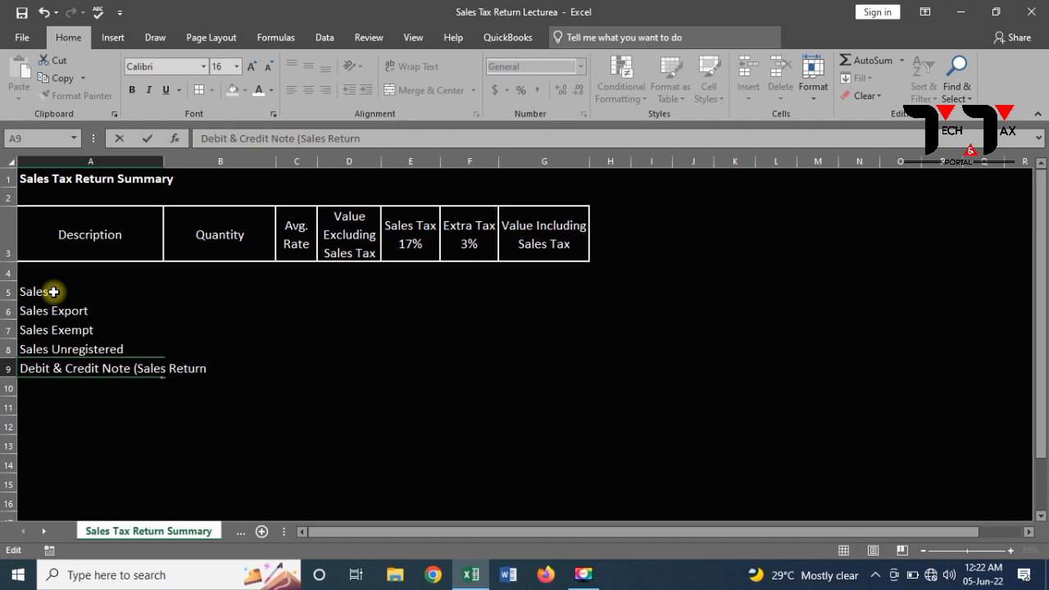
pyautogui.write('& Discoun')
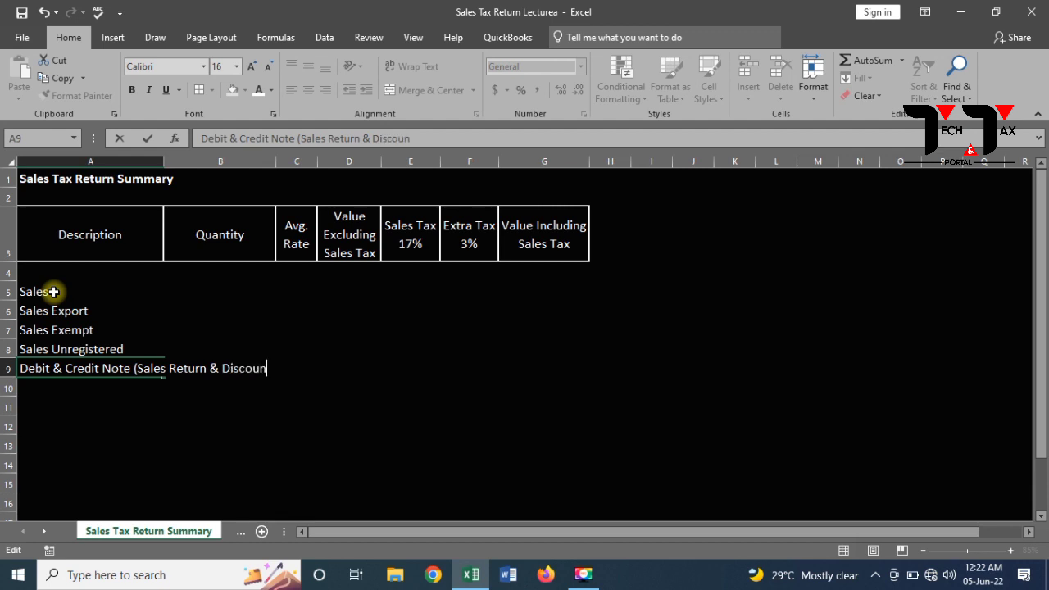
pyautogui.write('t)')
pyautogui.press('Return')
# Enter the row description "Sales Tax Witholding Adjustment" in cell A10.
pyautogui.write('Sal')
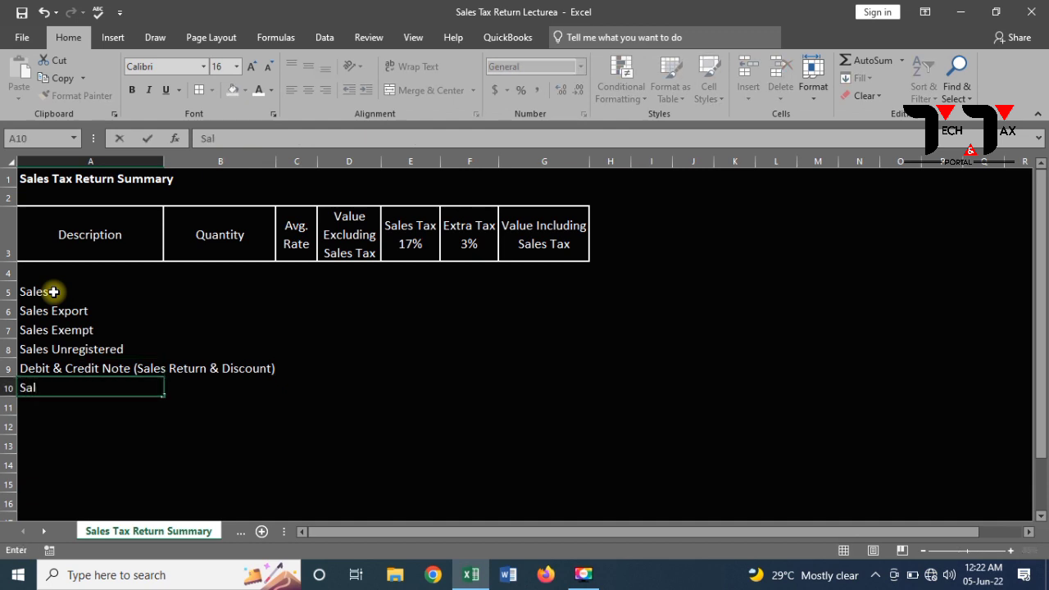
pyautogui.write('es Tax With')
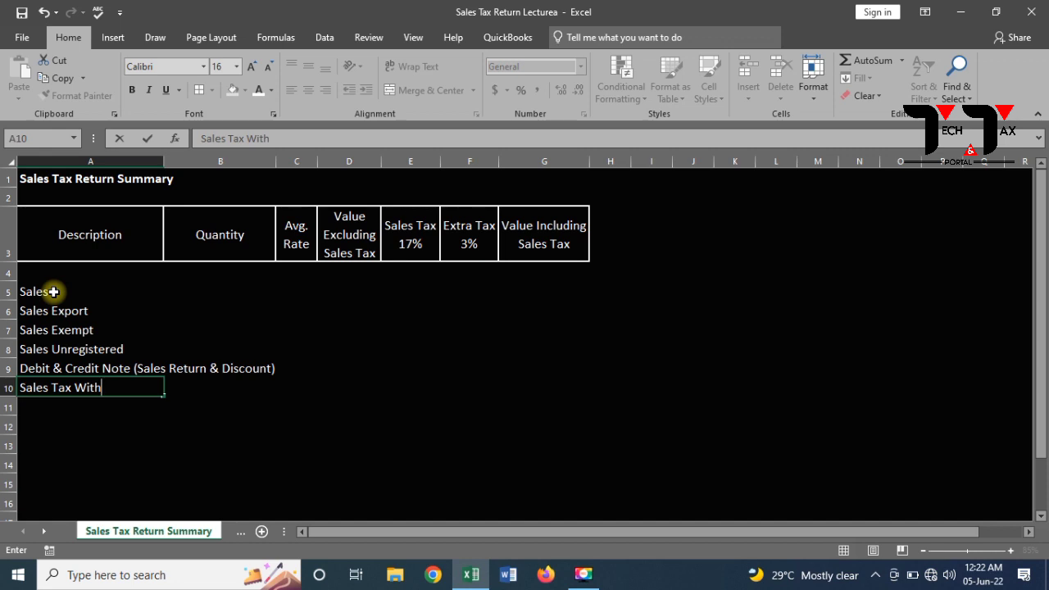
pyautogui.write('olding Adjsu')
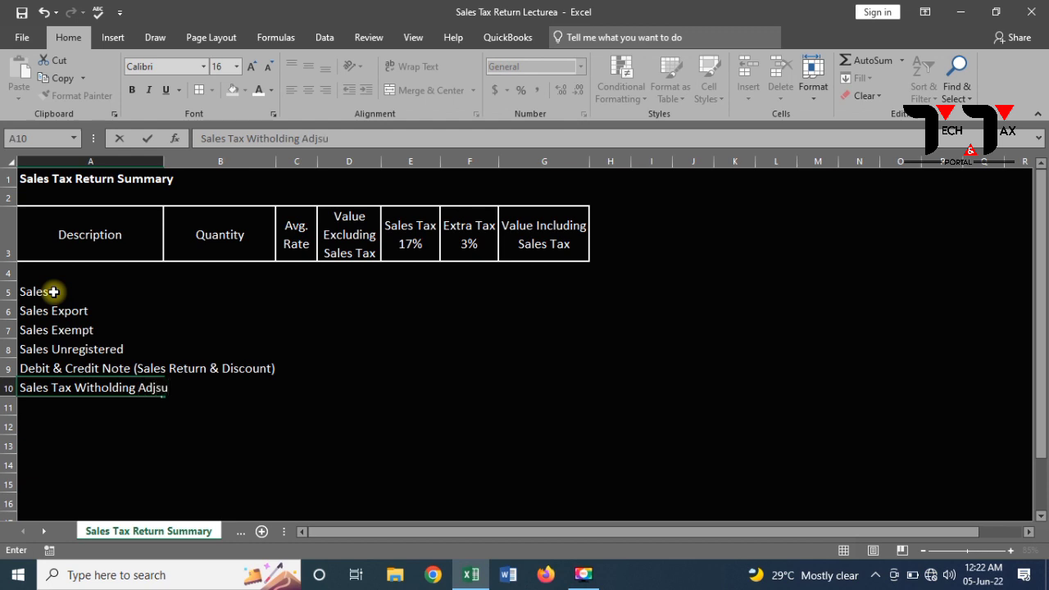
pyautogui.write('tmn')
pyautogui.press('BackSpace')
pyautogui.press('BackSpace')
pyautogui.press('BackSpace')
pyautogui.press('BackSpace')
pyautogui.press('BackSpace')
pyautogui.write('ustment')
pyautogui.press('Return')
# Leave row 11 empty and enter the row description "Total OutPut" in cell A12.
pyautogui.press('Return')
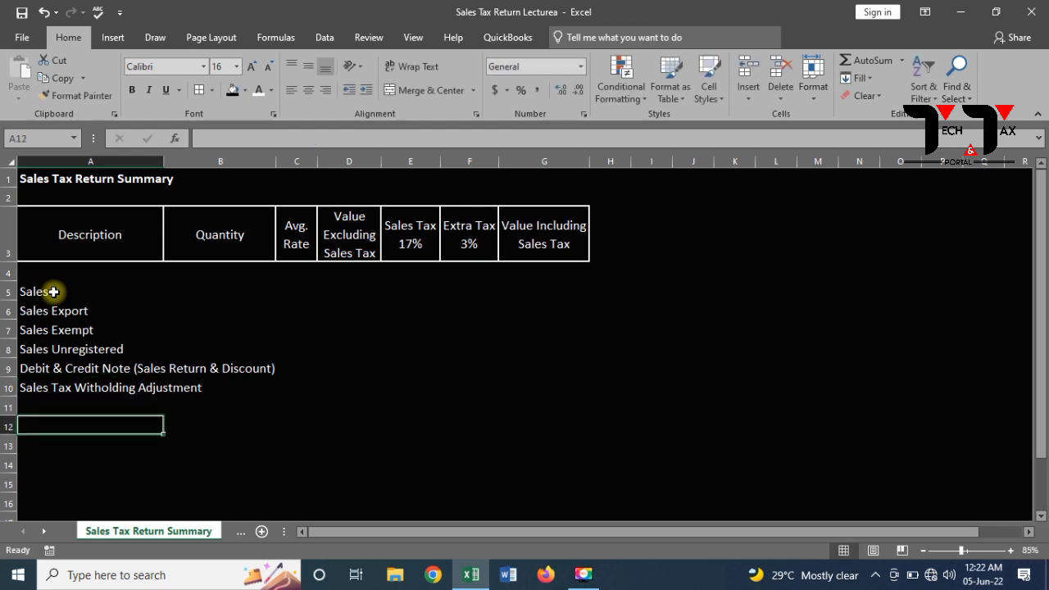
pyautogui.write('Tota')
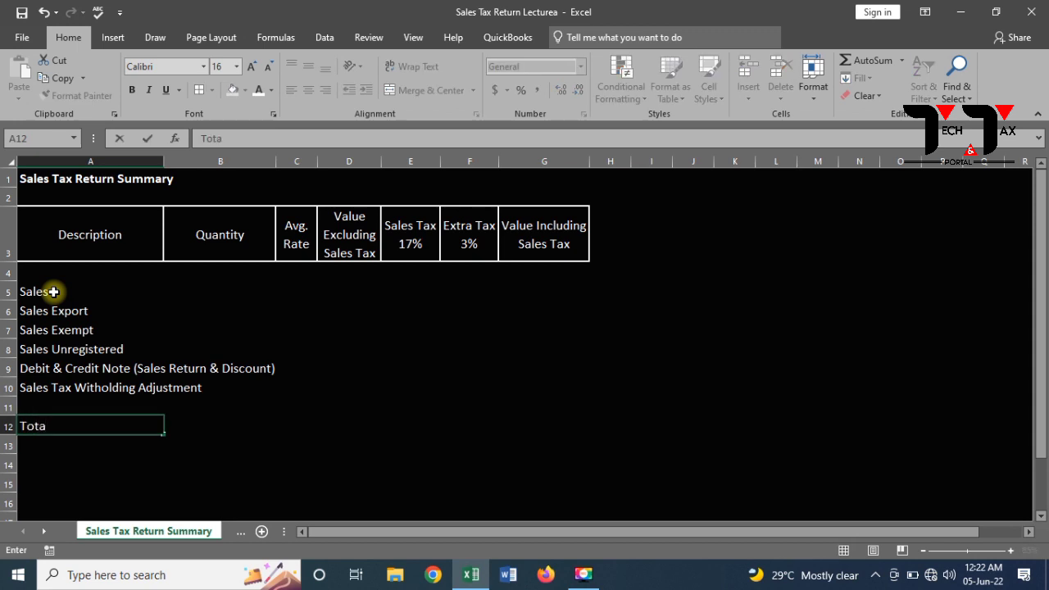
pyautogui.write('l OutPut')
pyautogui.press('Return')
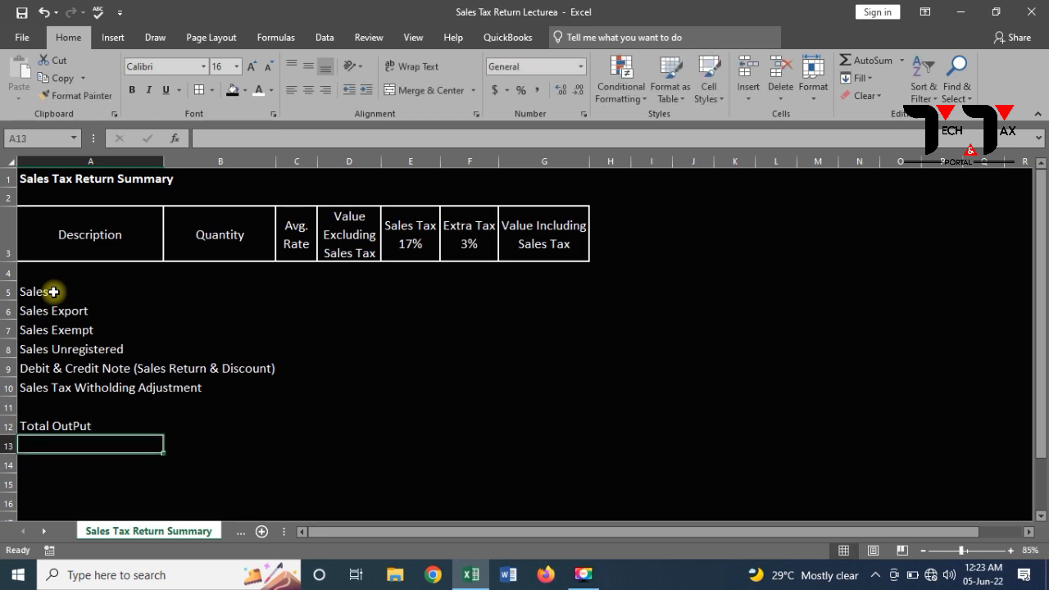
# Auto-fit the width of column A to its longest description.
pyautogui.press('Up')
pyautogui.press('Up')
pyautogui.press('Up')
pyautogui.press('Up')
pyautogui.press('Up')
pyautogui.press('Up')
pyautogui.press('Up')
pyautogui.press('Up')
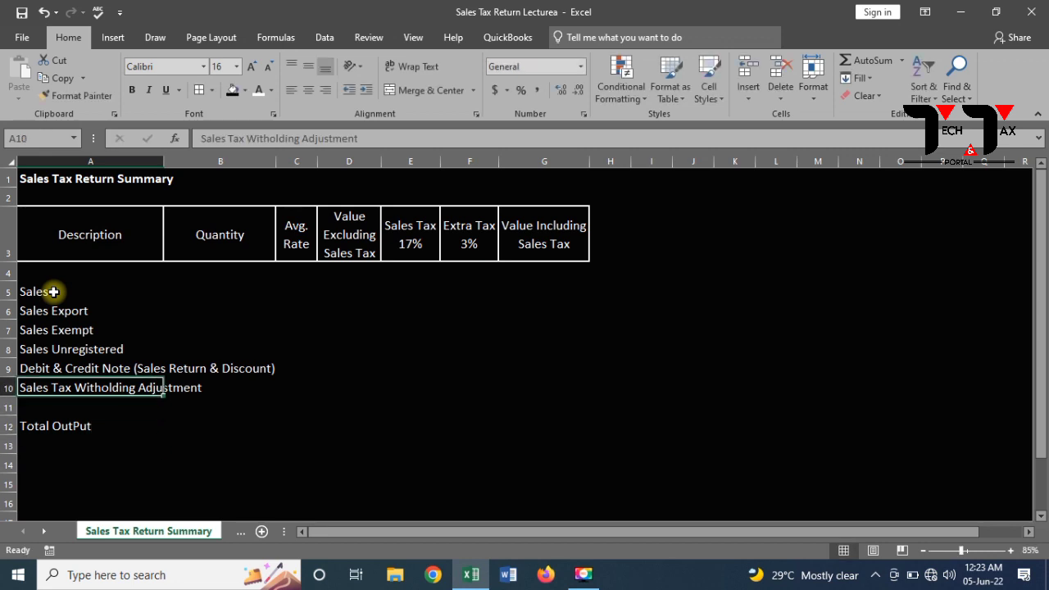
pyautogui.doubleClick(164, 162)
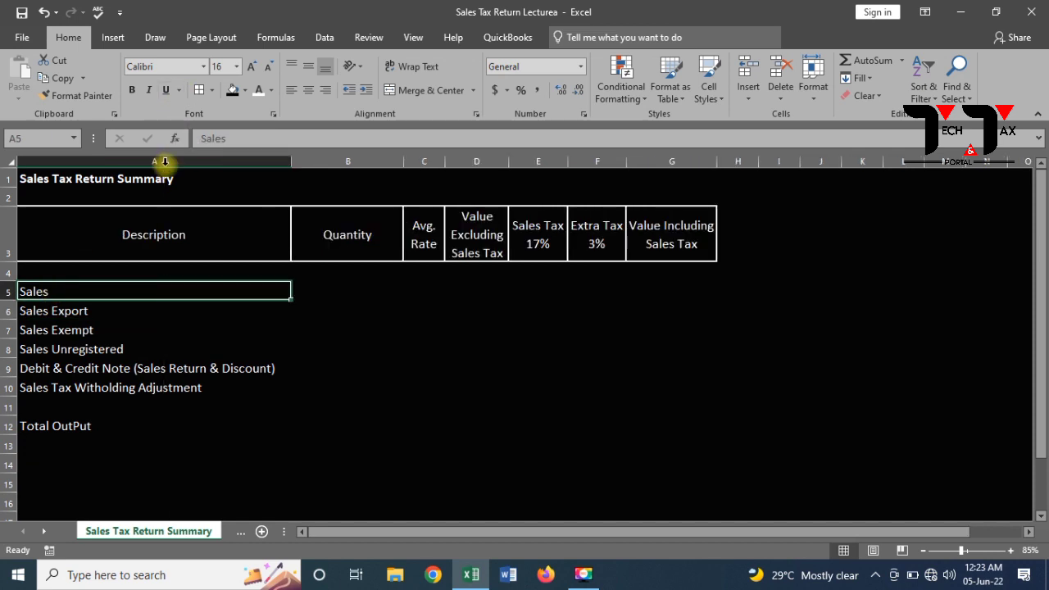
pyautogui.click(86, 427)
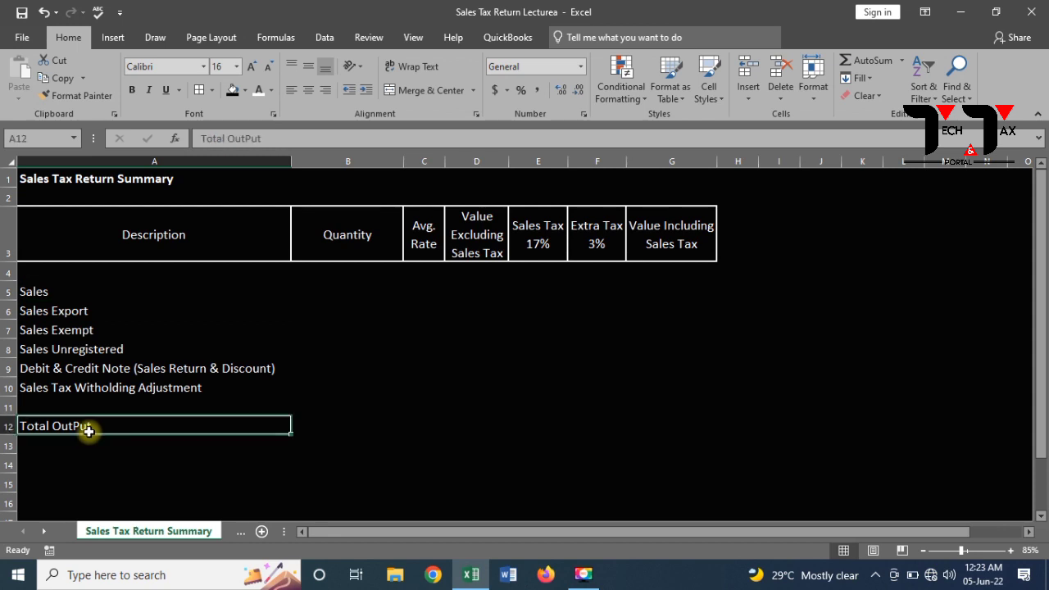
# Select the description rows A5:G10 and apply all borders to them.
pyautogui.click(69, 295)
pyautogui.hotkey('shift', 'Right')
pyautogui.hotkey('shift', 'Right')
pyautogui.hotkey('shift', 'Right')
pyautogui.hotkey('shift', 'Right')
pyautogui.hotkey('shift', 'Right')
pyautogui.hotkey('shift', 'Right')
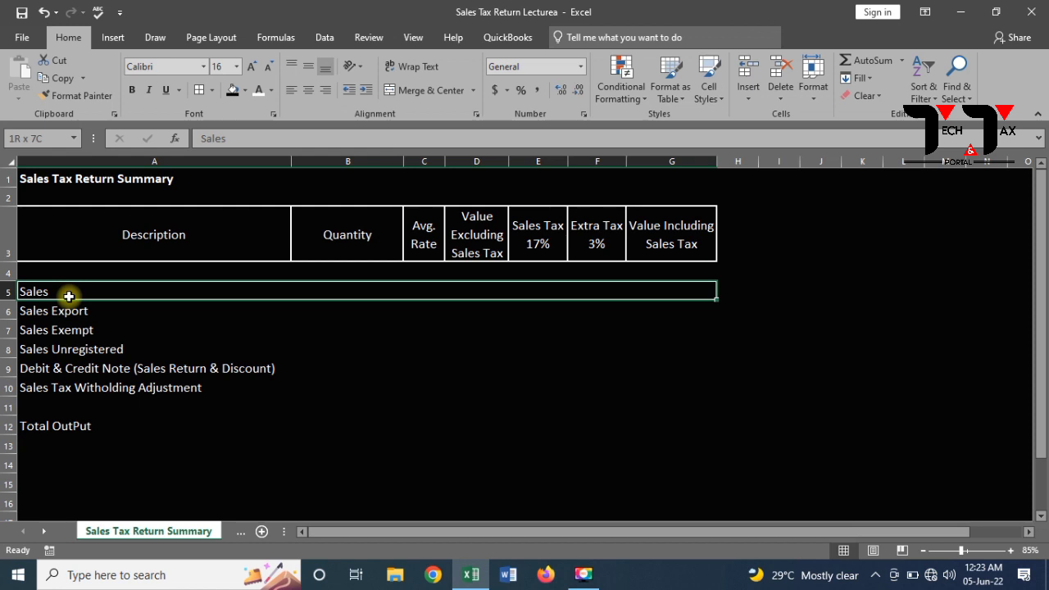
pyautogui.hotkey('shift', 'Down')
pyautogui.hotkey('shift', 'Down')
pyautogui.hotkey('shift', 'Down')
pyautogui.hotkey('shift', 'Down')
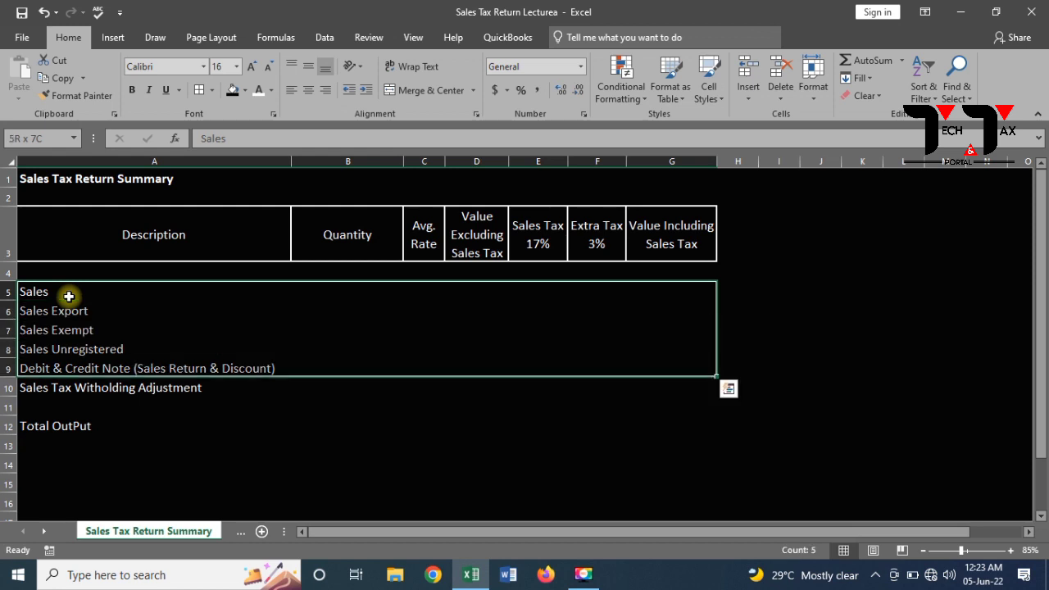
pyautogui.hotkey('shift', 'Down')
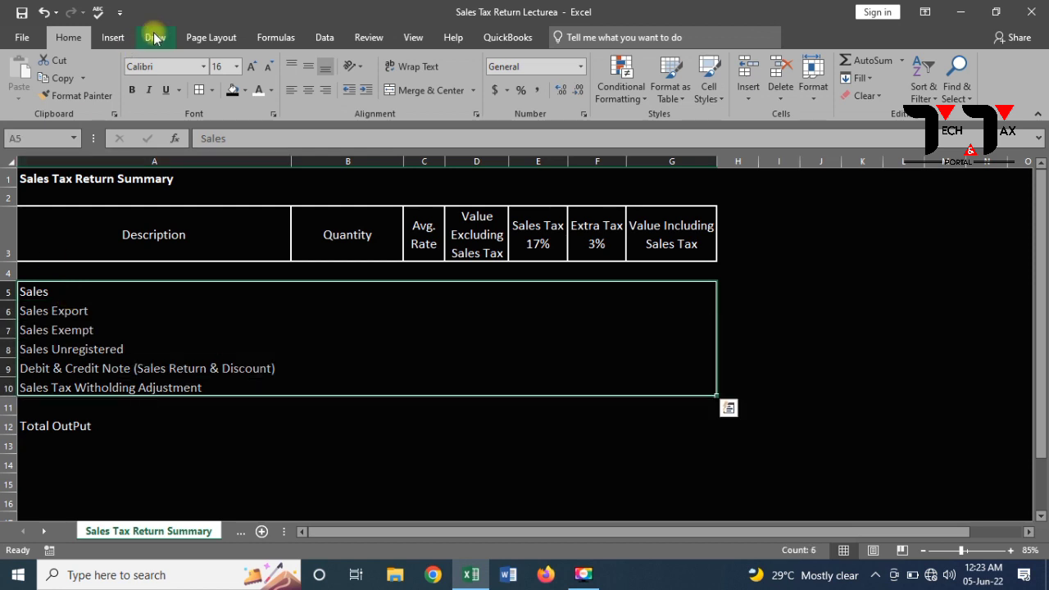
pyautogui.click(212, 90)
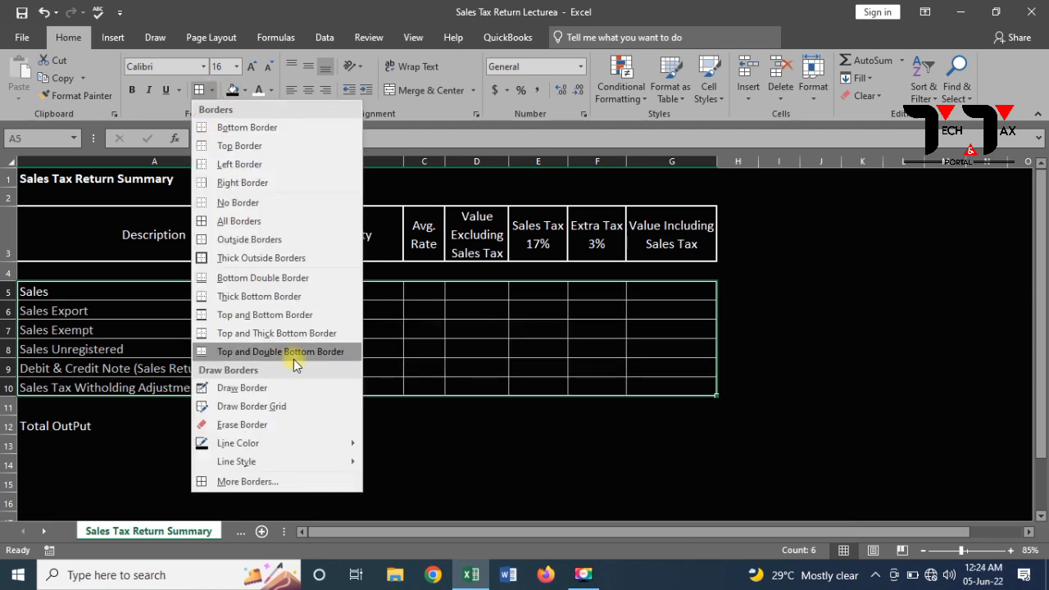
# Set the border line for cells A5:G10 to the automatic color and the finest dotted style.
pyautogui.click(274, 484)
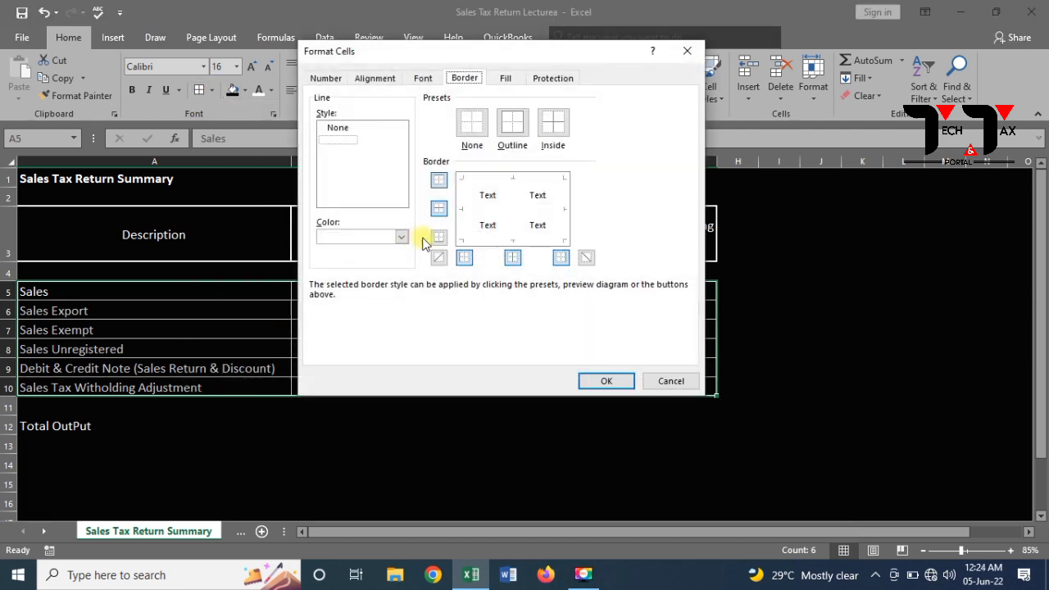
pyautogui.click(400, 237)
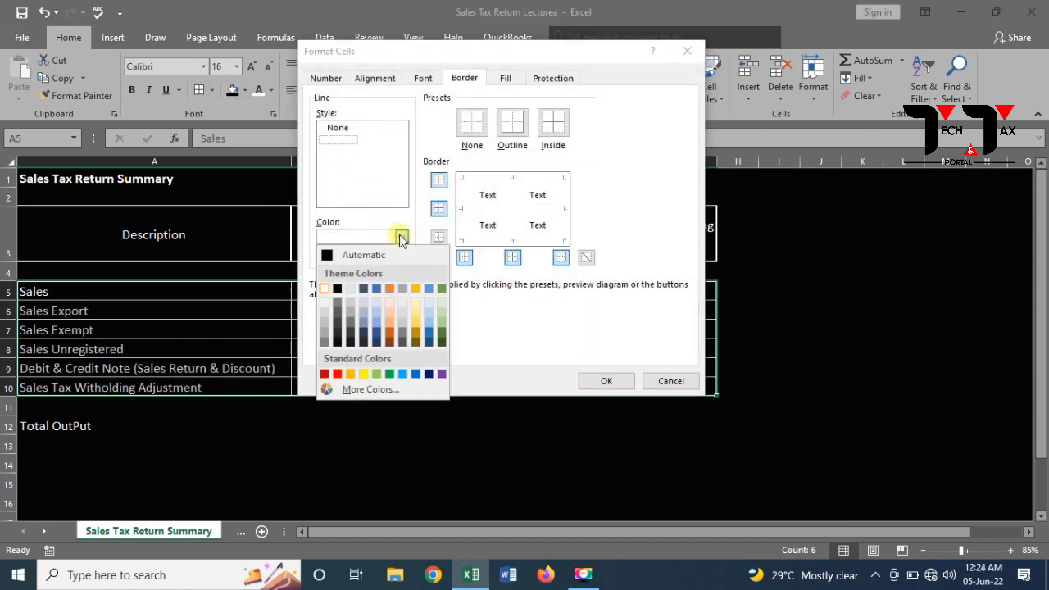
pyautogui.click(328, 259)
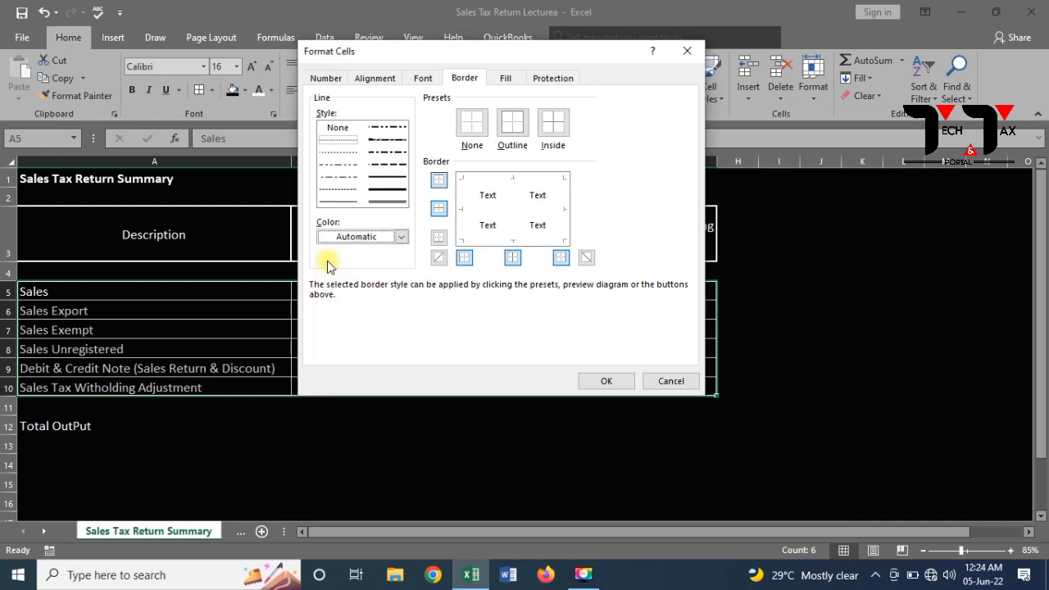
pyautogui.click(344, 140)
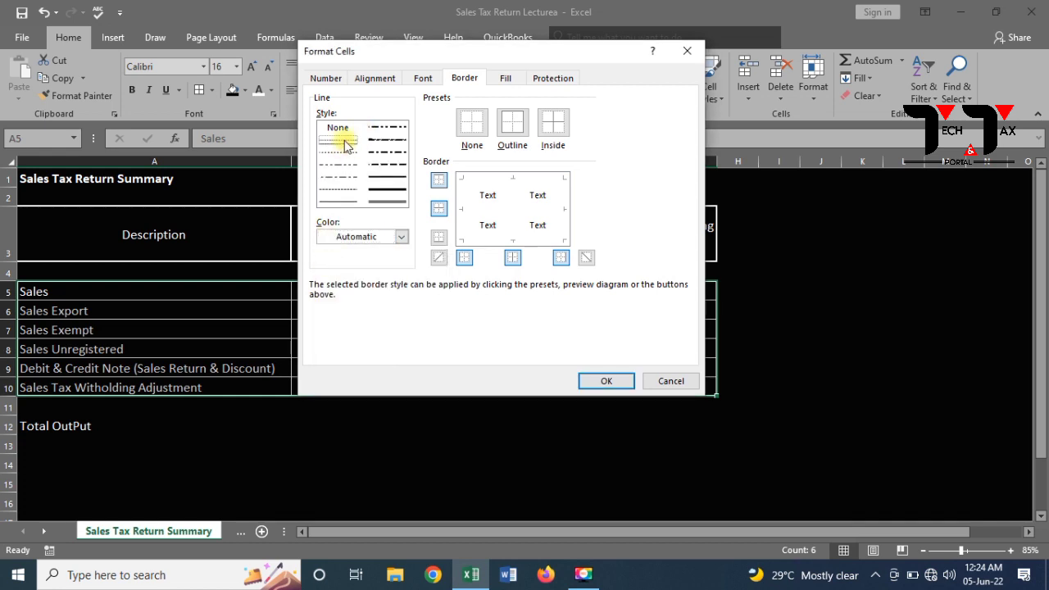
# Apply the fine dotted line to all outer edges and inner dividers of cells A5:G10, without diagonal lines.
pyautogui.click(489, 193)
pyautogui.click(466, 207)
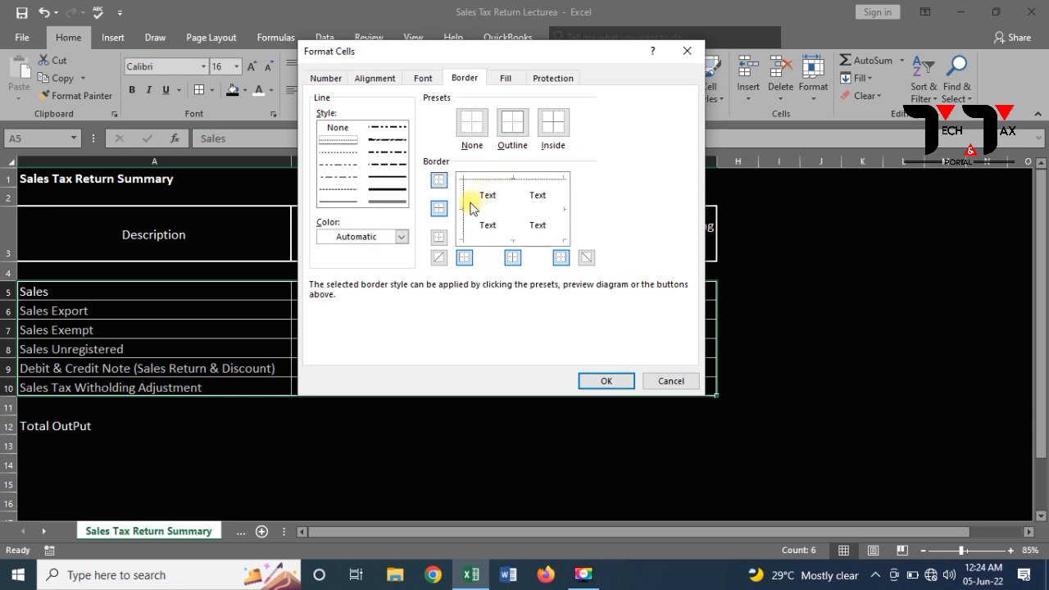
pyautogui.click(512, 209)
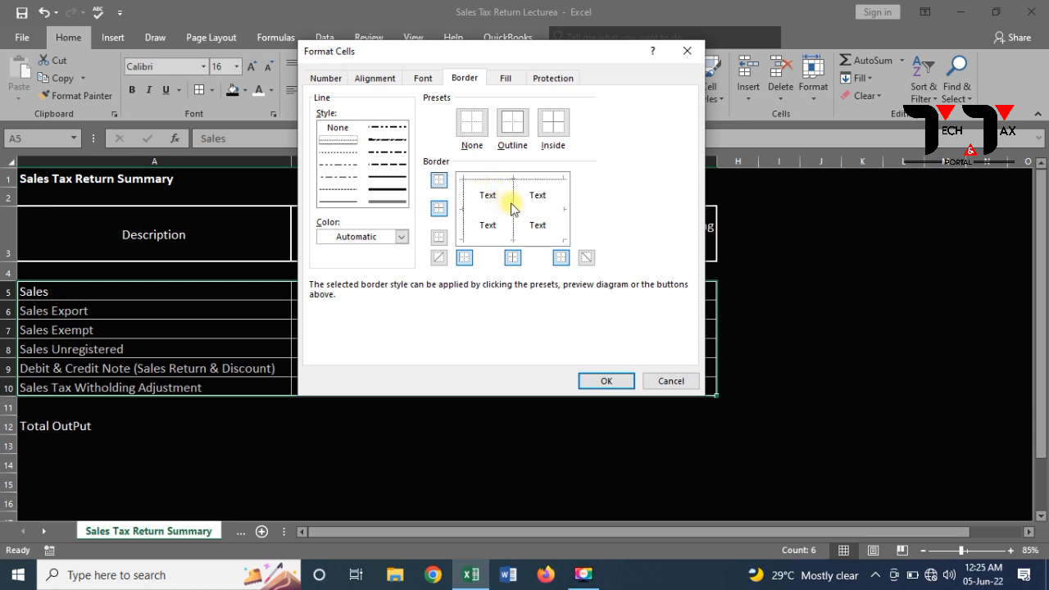
pyautogui.click(557, 244)
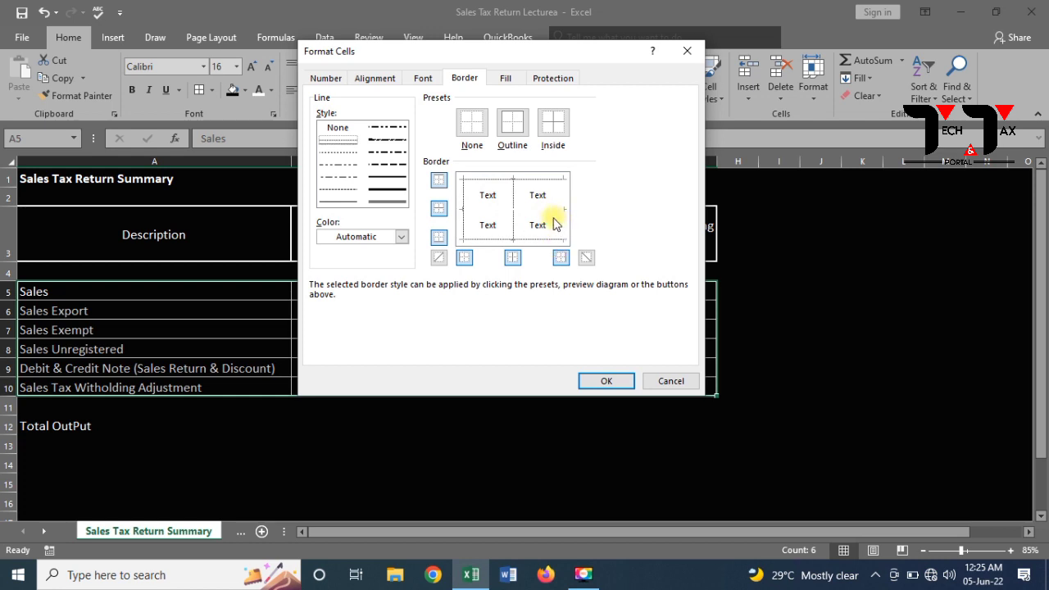
pyautogui.click(554, 215)
pyautogui.click(560, 217)
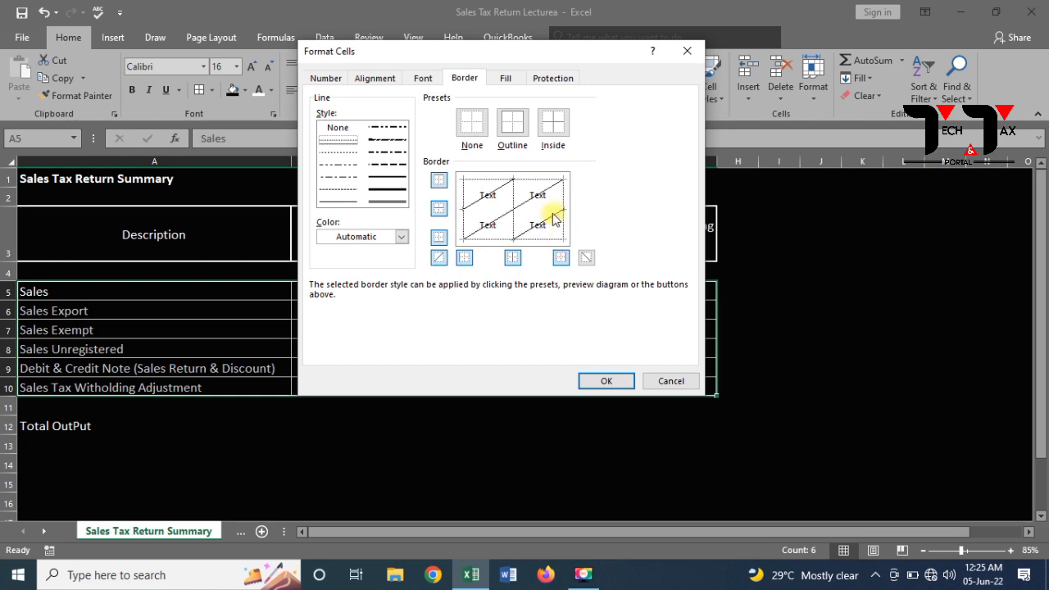
pyautogui.click(534, 195)
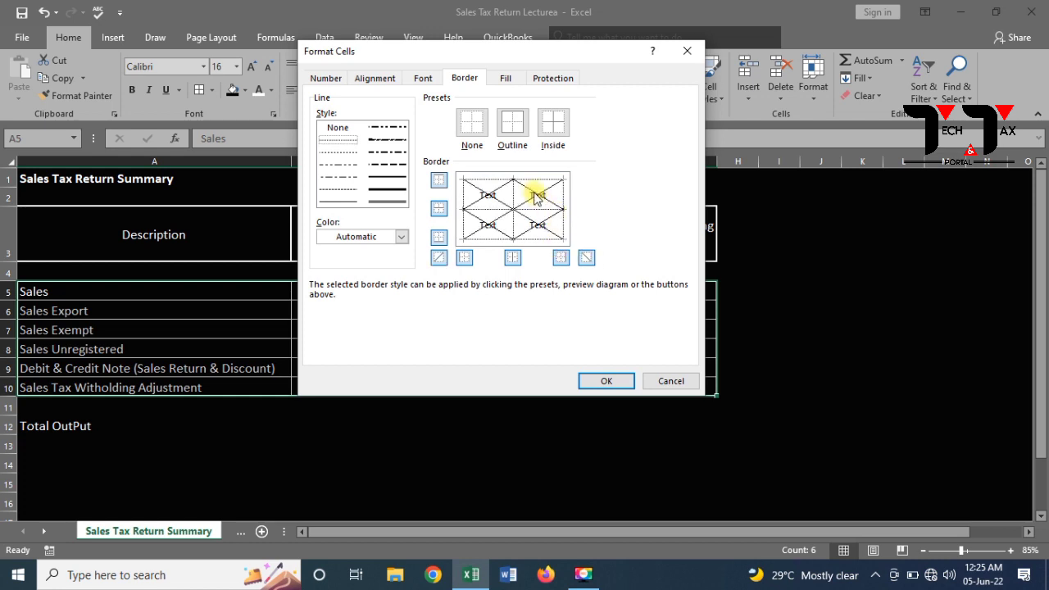
pyautogui.click(535, 195)
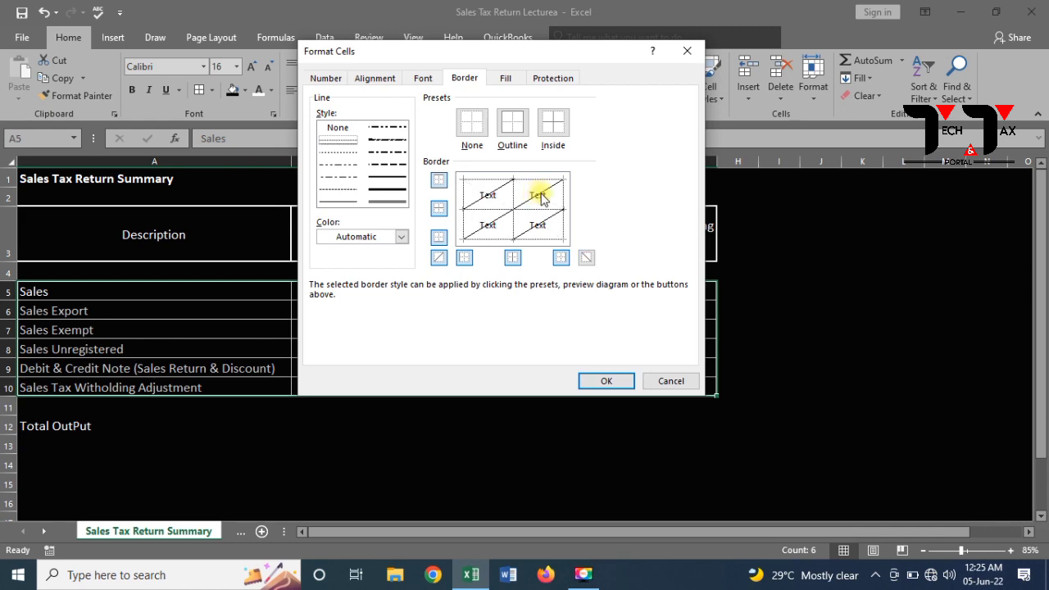
pyautogui.click(536, 195)
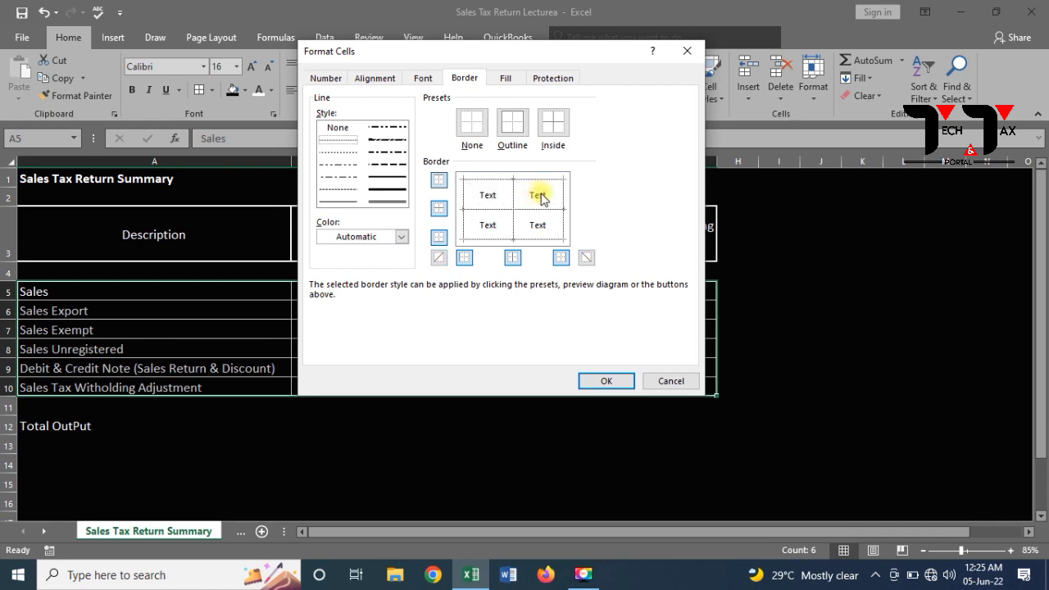
pyautogui.click(607, 382)
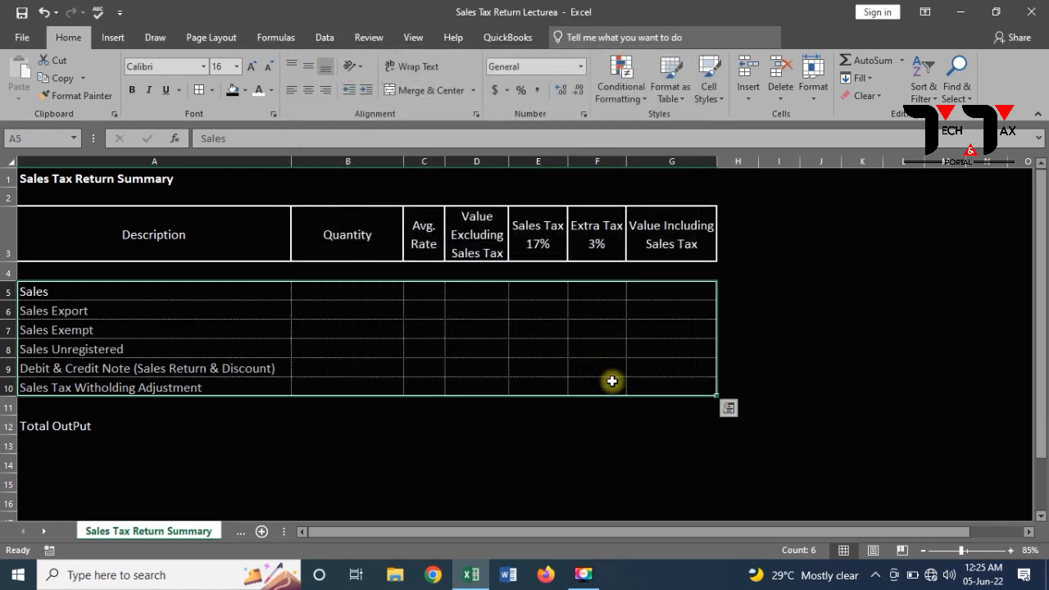
pyautogui.click(695, 461)
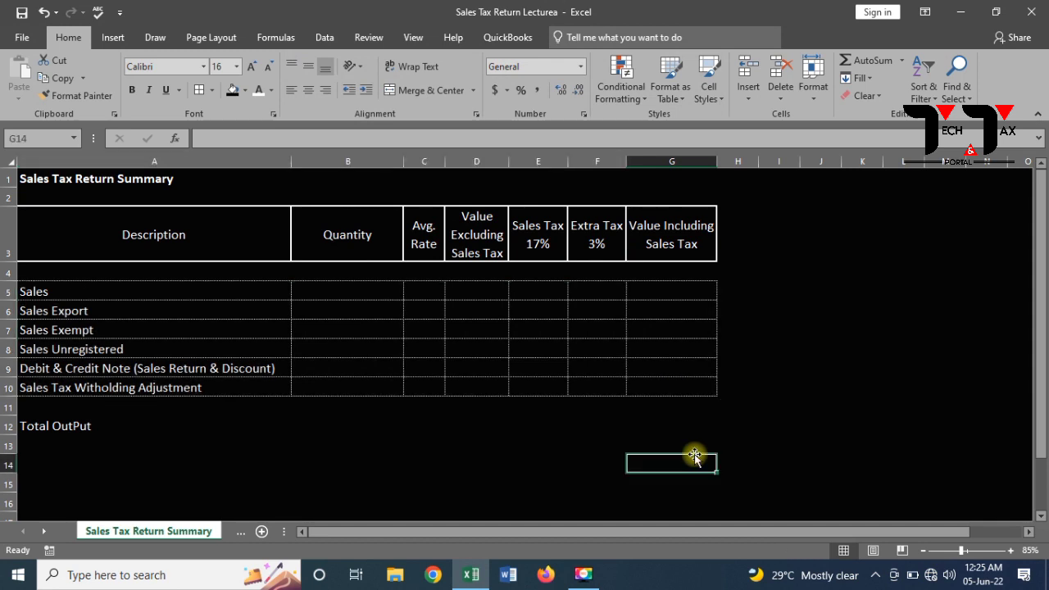
# Select the Total OutPut row cells A12:G12 and choose the finest dotted line style for their border.
pyautogui.click(45, 426)
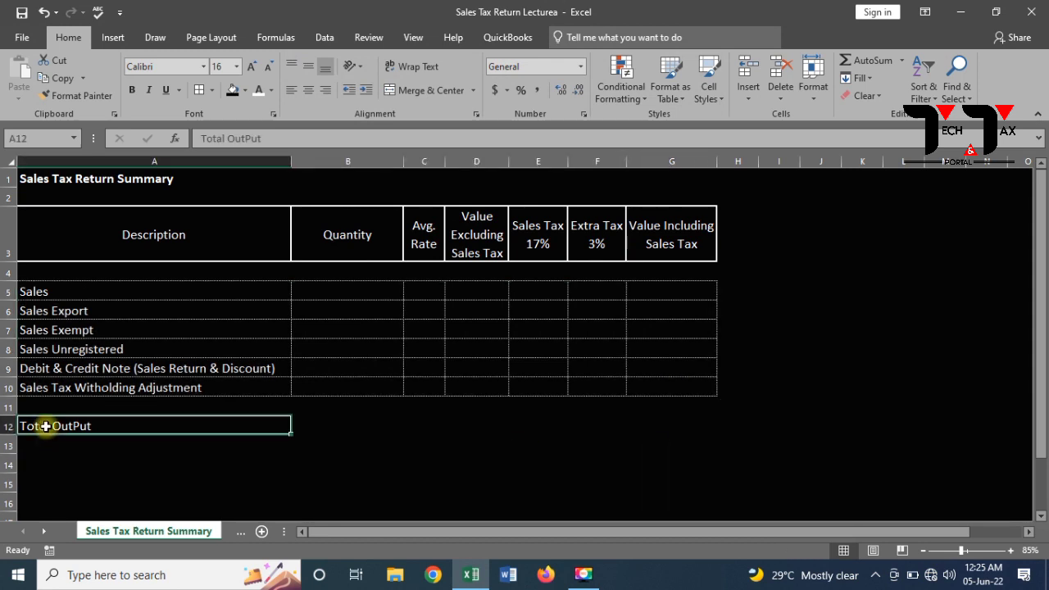
pyautogui.hotkey('shift', 'Right')
pyautogui.hotkey('shift', 'Right')
pyautogui.hotkey('shift', 'Right')
pyautogui.hotkey('shift', 'Right')
pyautogui.hotkey('shift', 'Right')
pyautogui.hotkey('shift', 'Right')
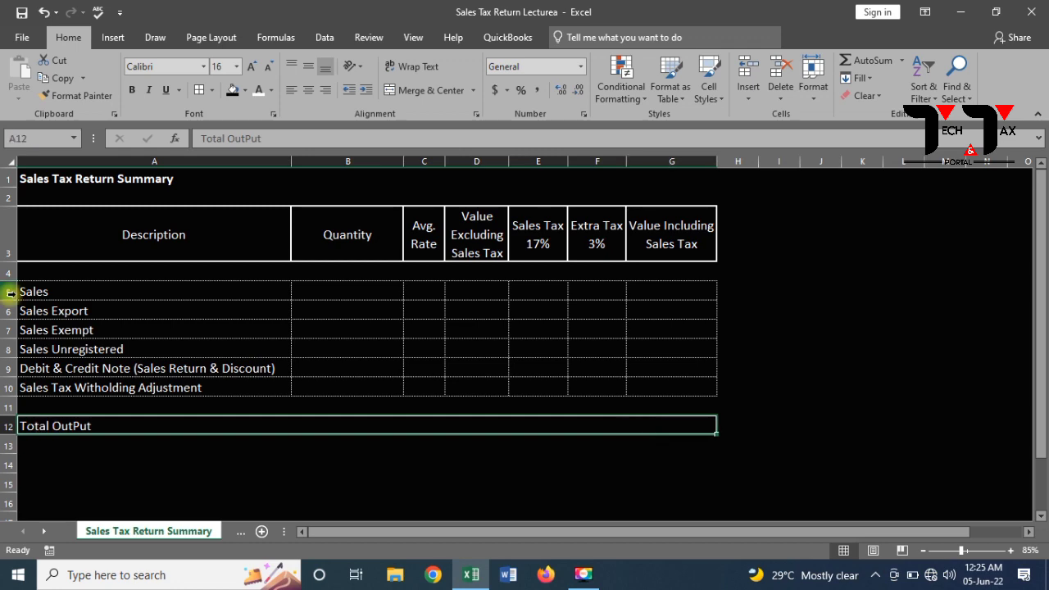
pyautogui.click(199, 89)
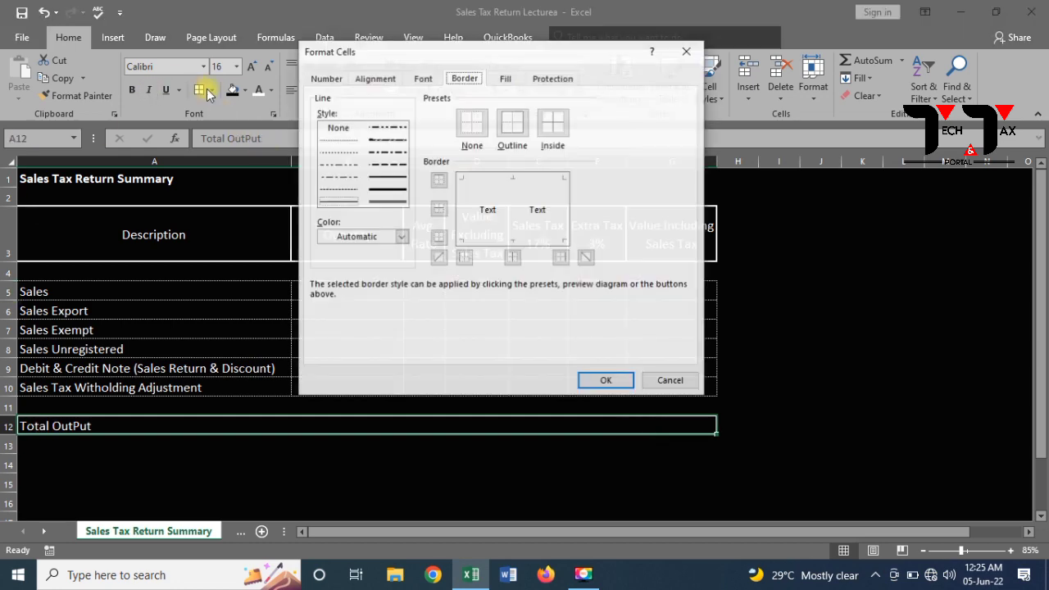
pyautogui.click(347, 141)
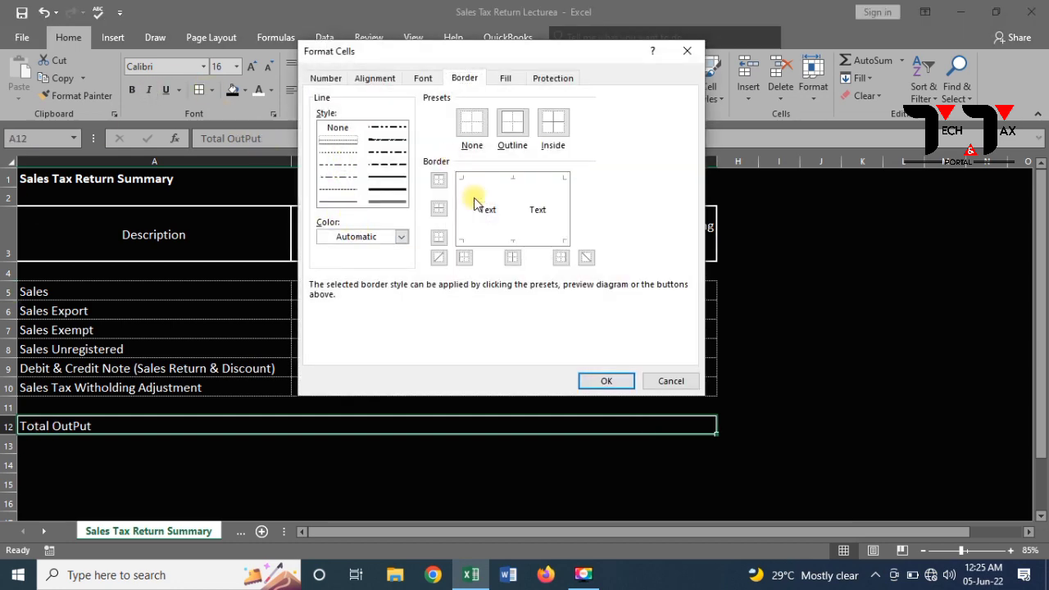
# Apply the fine dotted line to the outer edges and vertical dividers of cells A12:G12, without diagonal lines.
pyautogui.click(483, 195)
pyautogui.click(484, 195)
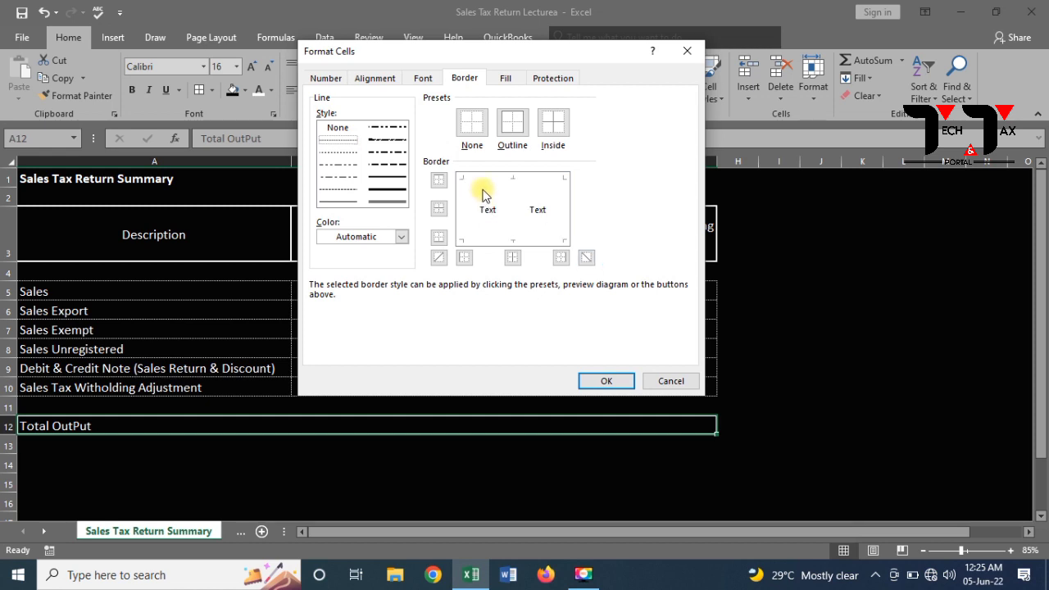
pyautogui.click(485, 178)
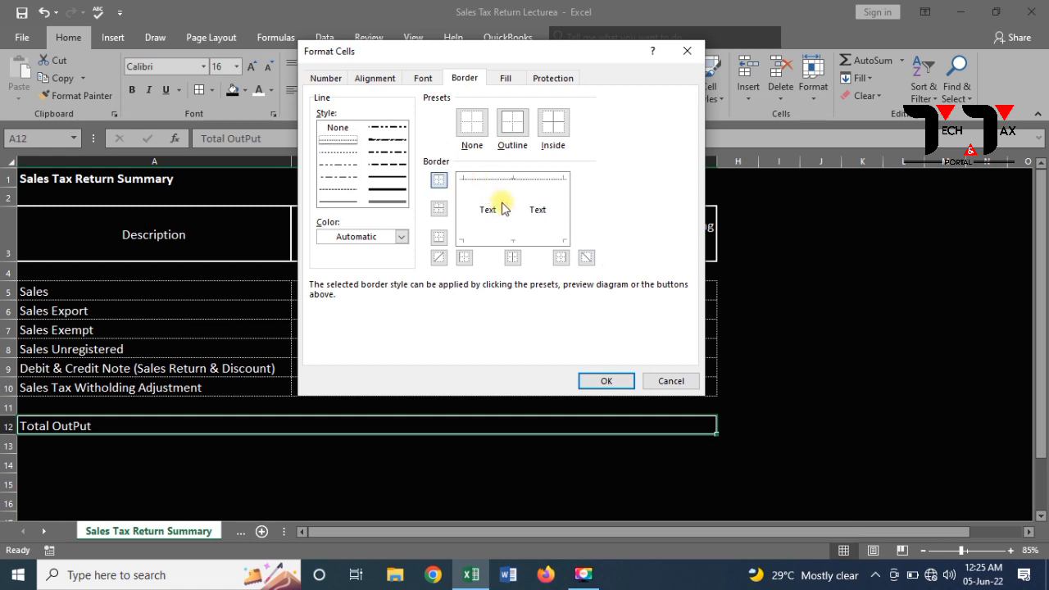
pyautogui.click(500, 205)
pyautogui.click(500, 204)
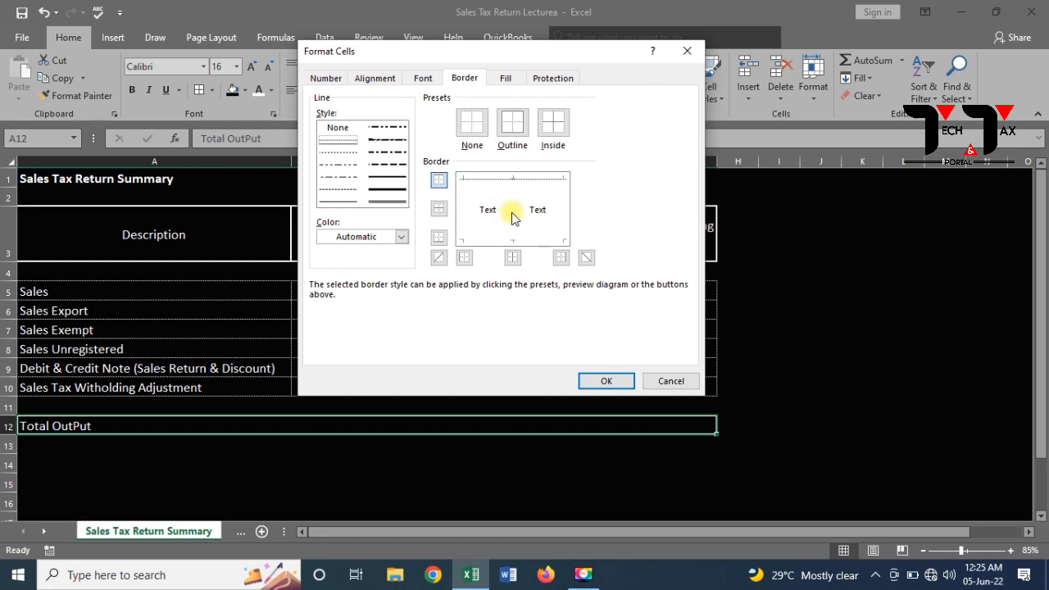
pyautogui.click(512, 218)
pyautogui.click(463, 218)
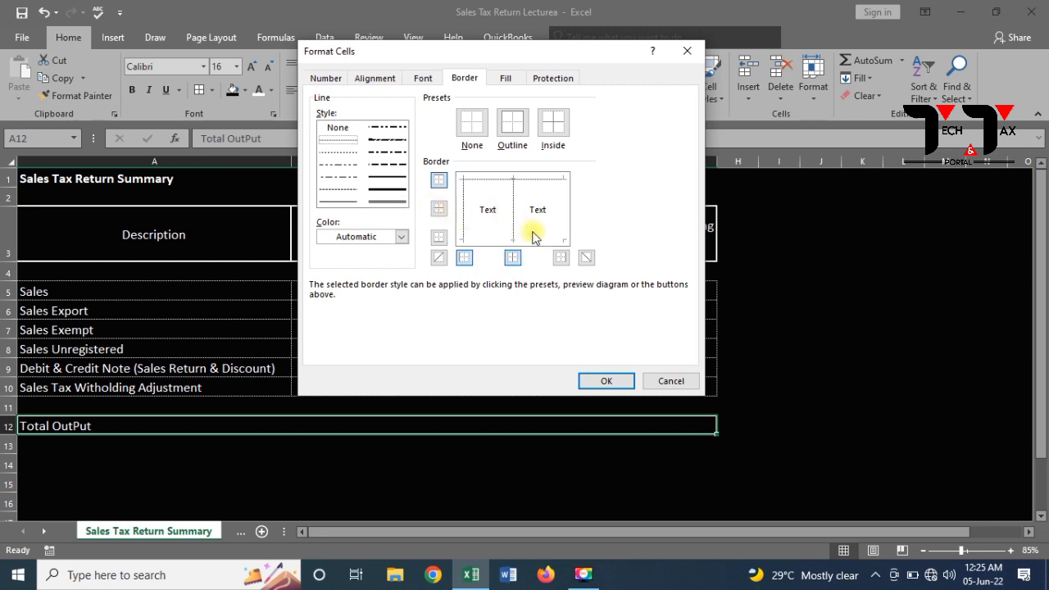
pyautogui.click(567, 239)
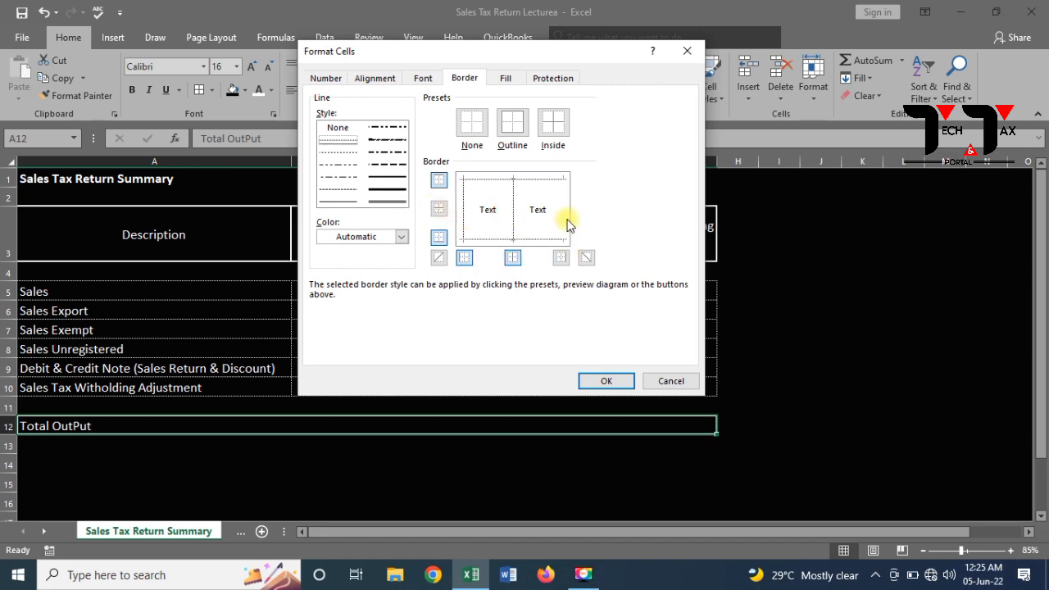
pyautogui.click(562, 222)
pyautogui.click(531, 210)
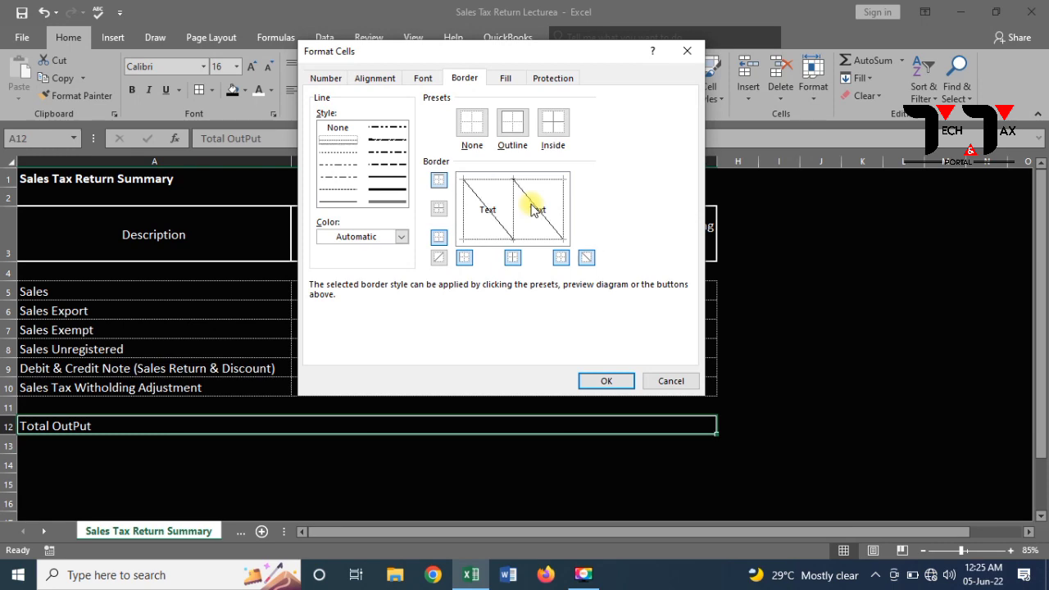
pyautogui.click(531, 208)
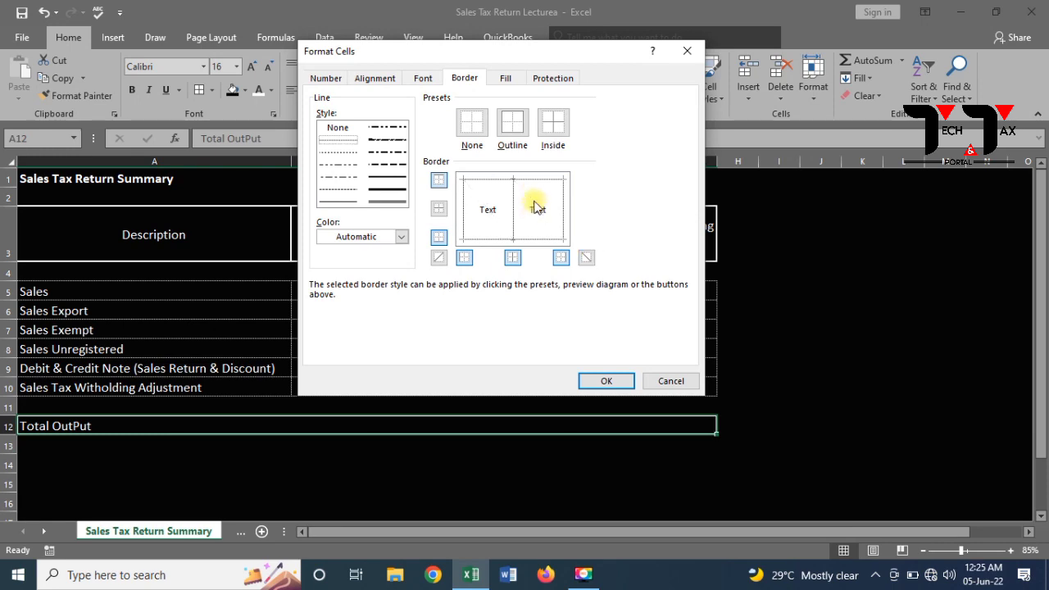
pyautogui.click(606, 382)
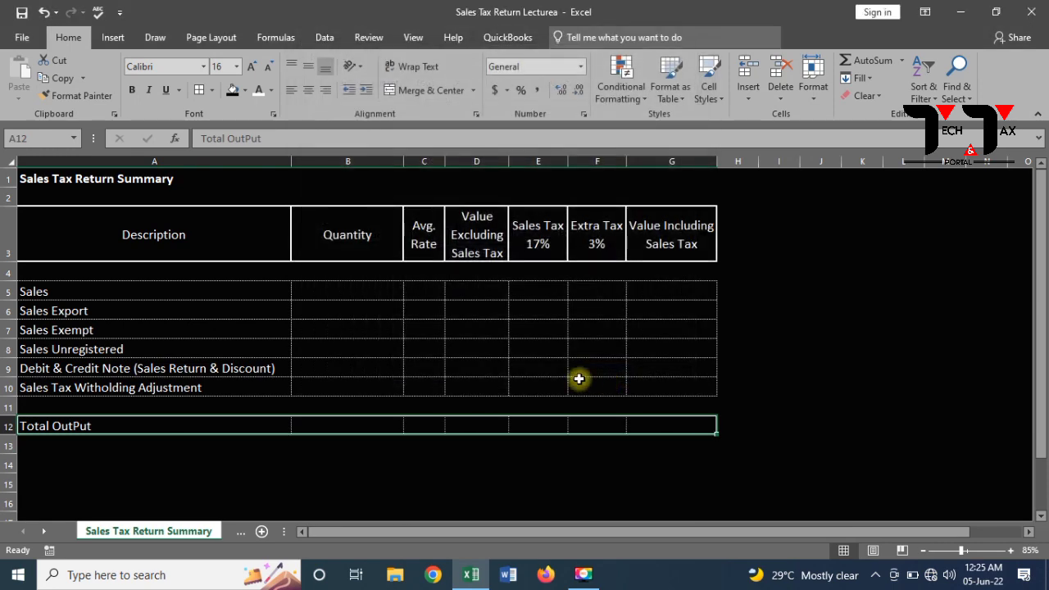
pyautogui.click(485, 489)
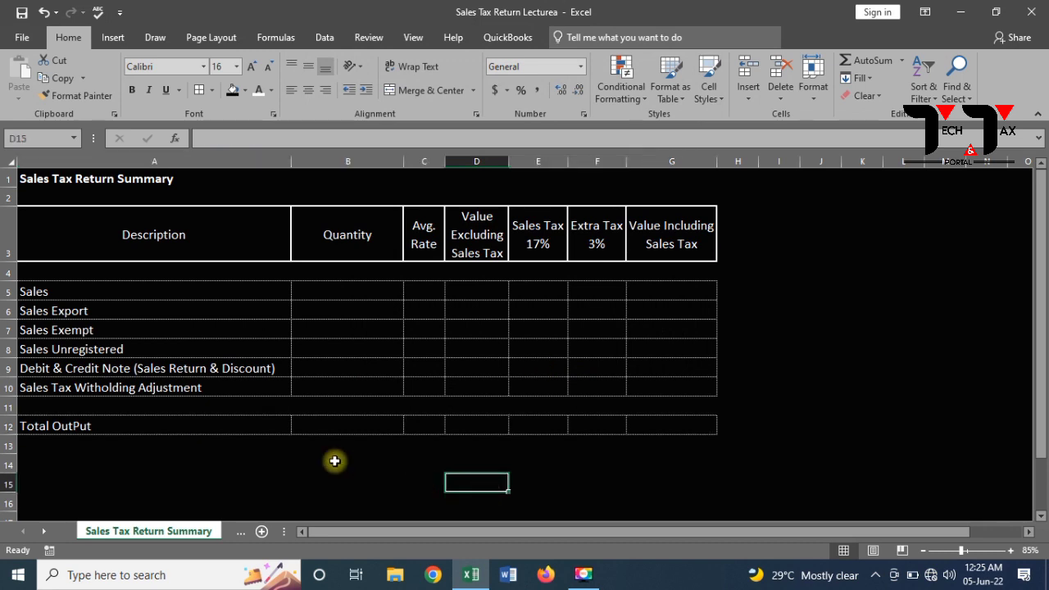
# Select cells A12:G12 of the Total OutPut row.
pyautogui.click(154, 414)
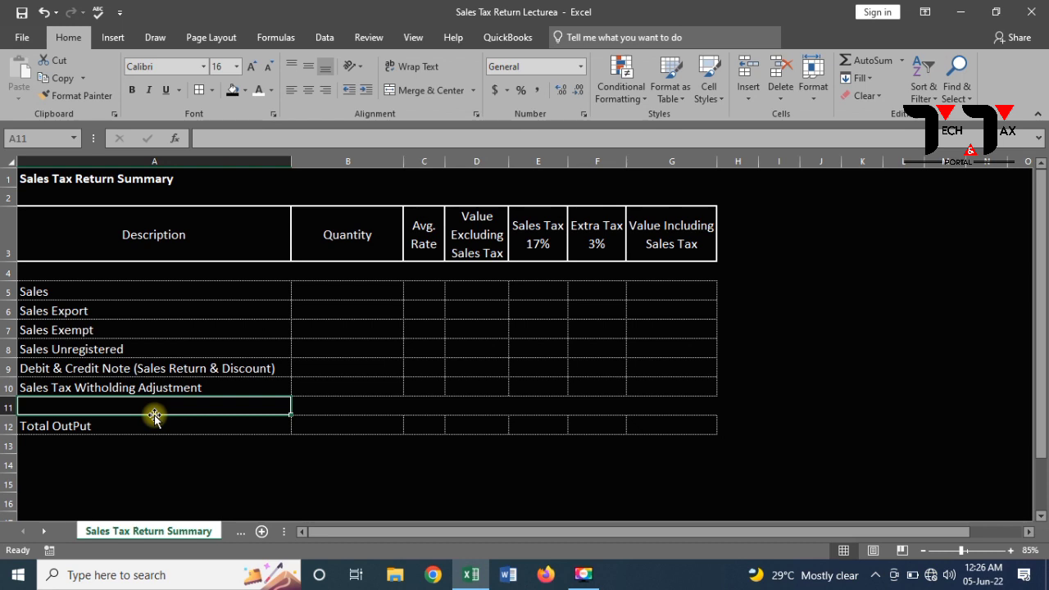
pyautogui.click(204, 426)
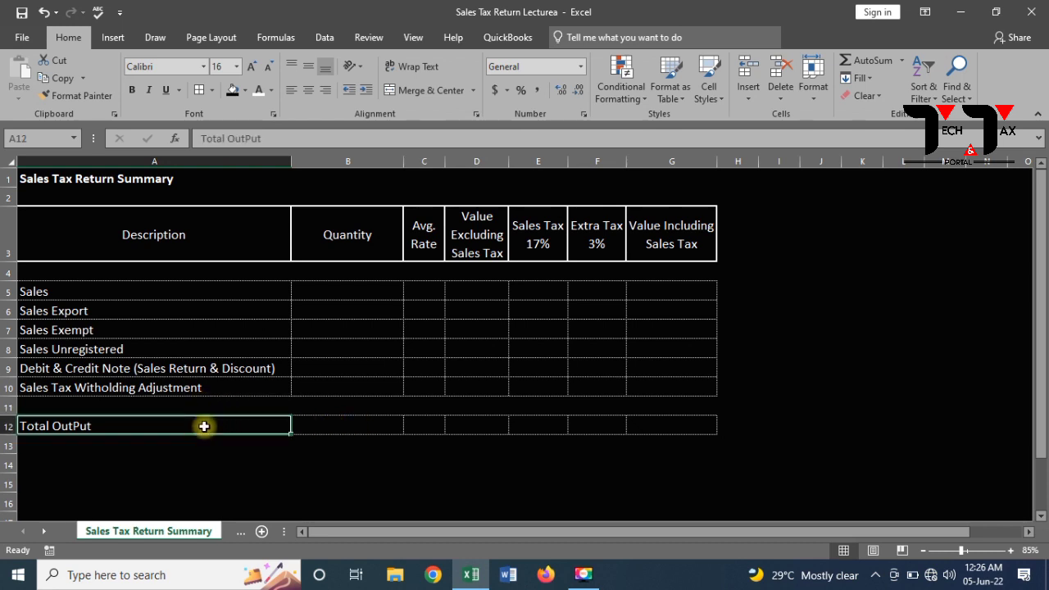
pyautogui.hotkey('shift', 'Right')
pyautogui.hotkey('shift', 'Right')
pyautogui.hotkey('shift', 'Right')
pyautogui.hotkey('shift', 'Right')
pyautogui.hotkey('shift', 'Right')
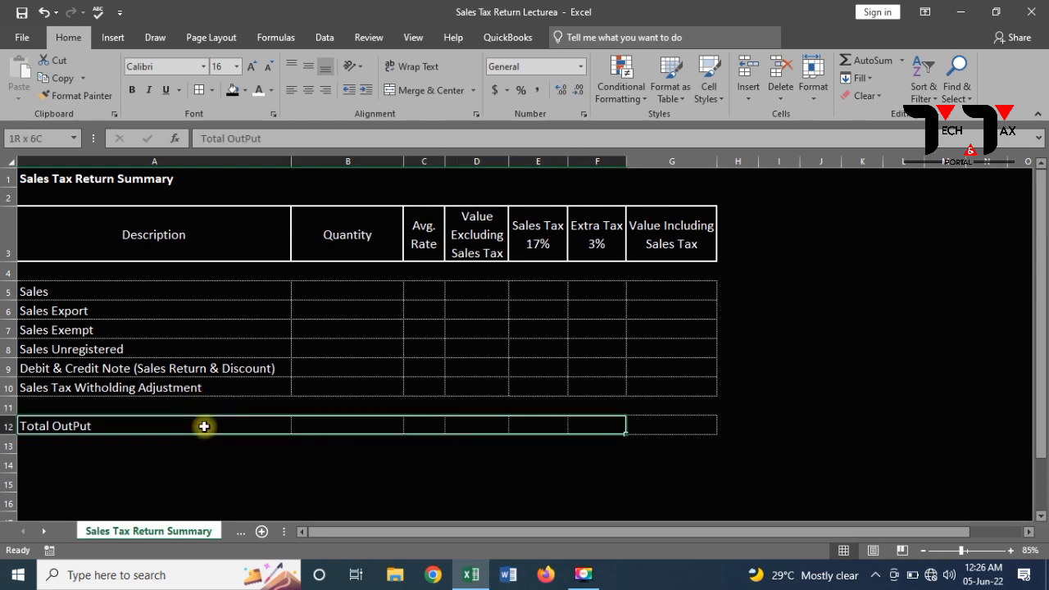
pyautogui.hotkey('shift', 'Right')
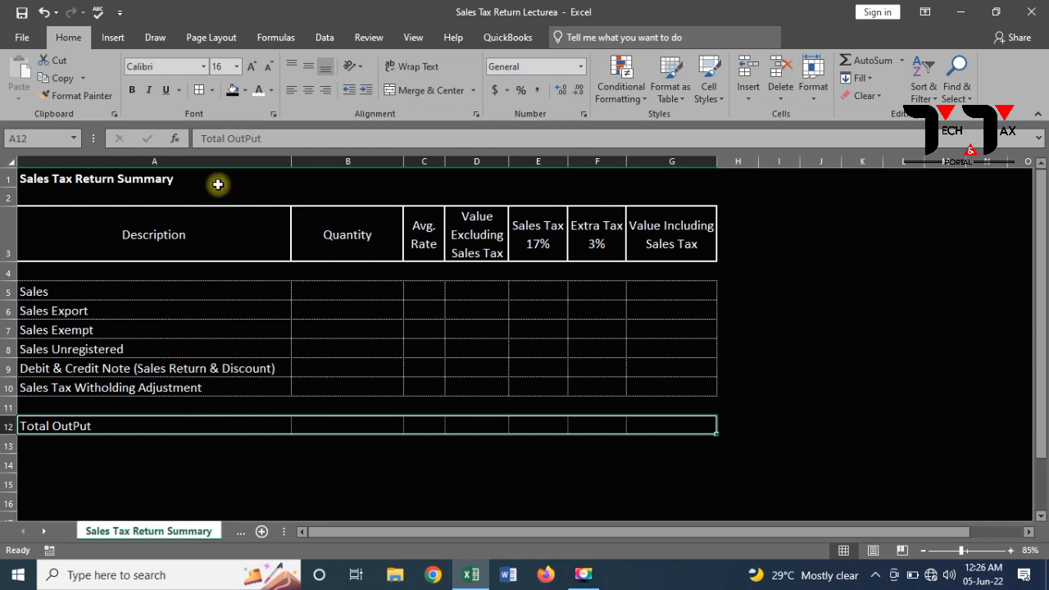
# Undo the last two border changes and redo both of them.
pyautogui.hotkey('ctrl', 'z')
pyautogui.hotkey('ctrl', 'z')
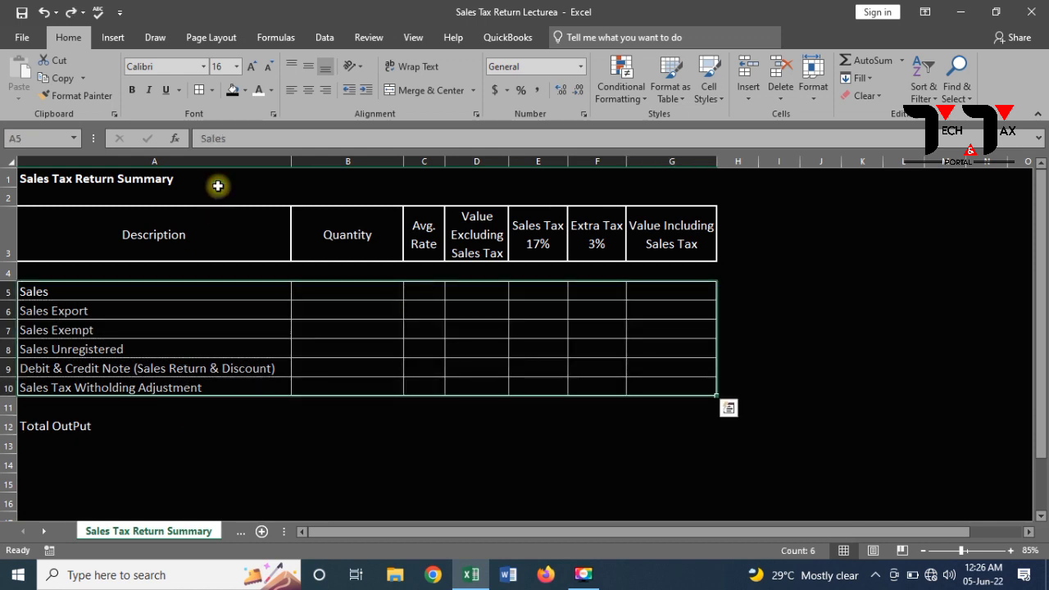
pyautogui.click(71, 12)
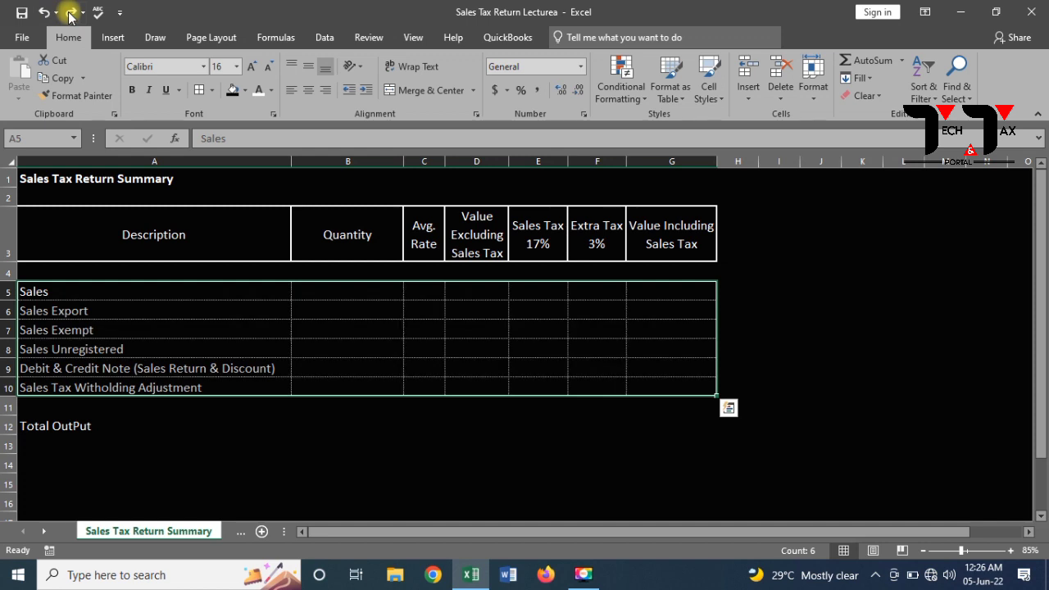
pyautogui.click(71, 12)
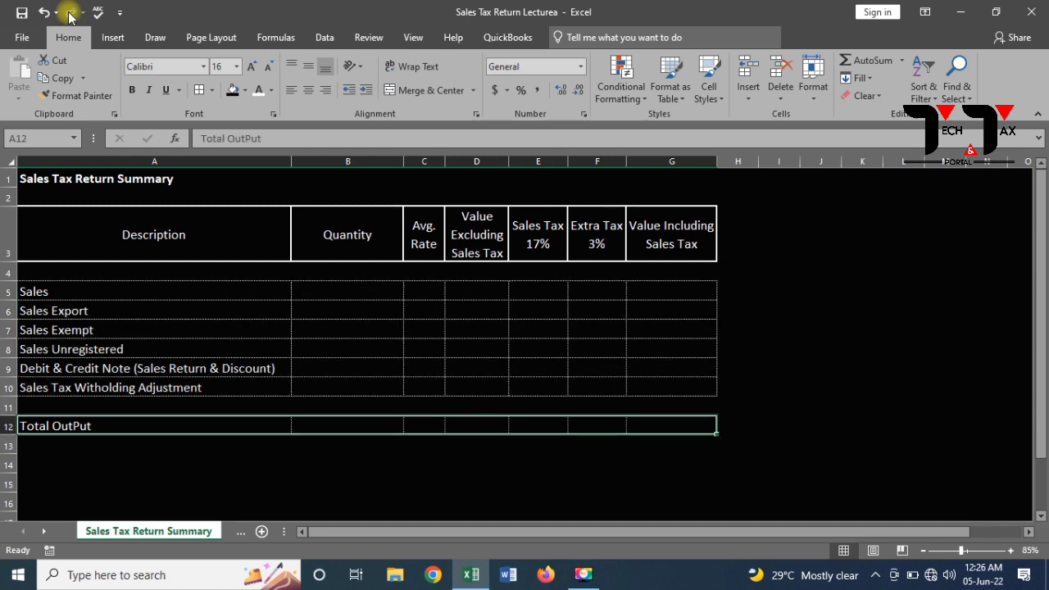
# Open the full border settings for cells A12:G12 and set their bottom edge to a white double line.
pyautogui.click(212, 92)
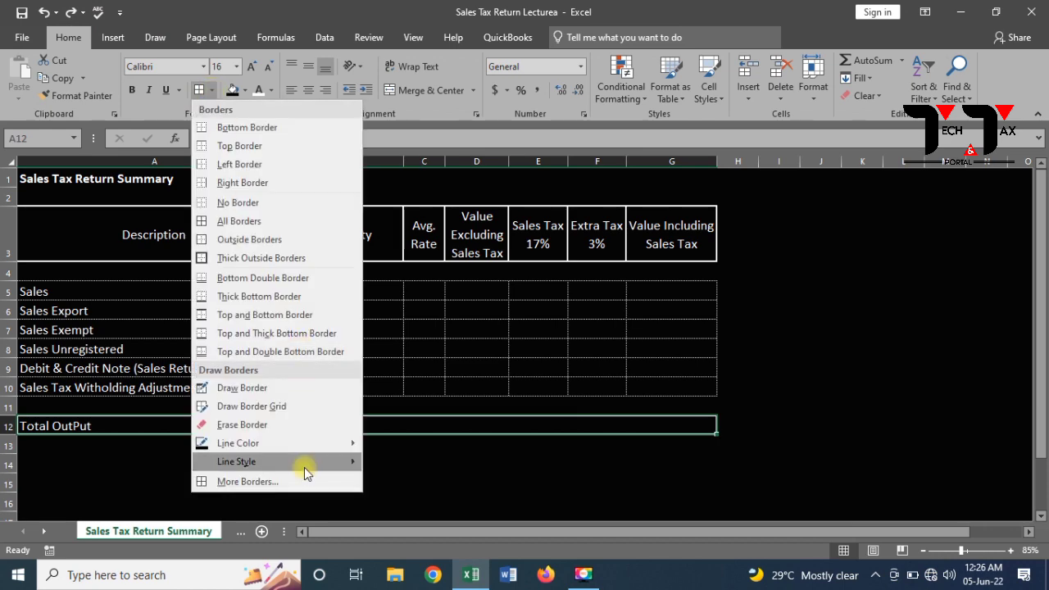
pyautogui.click(248, 481)
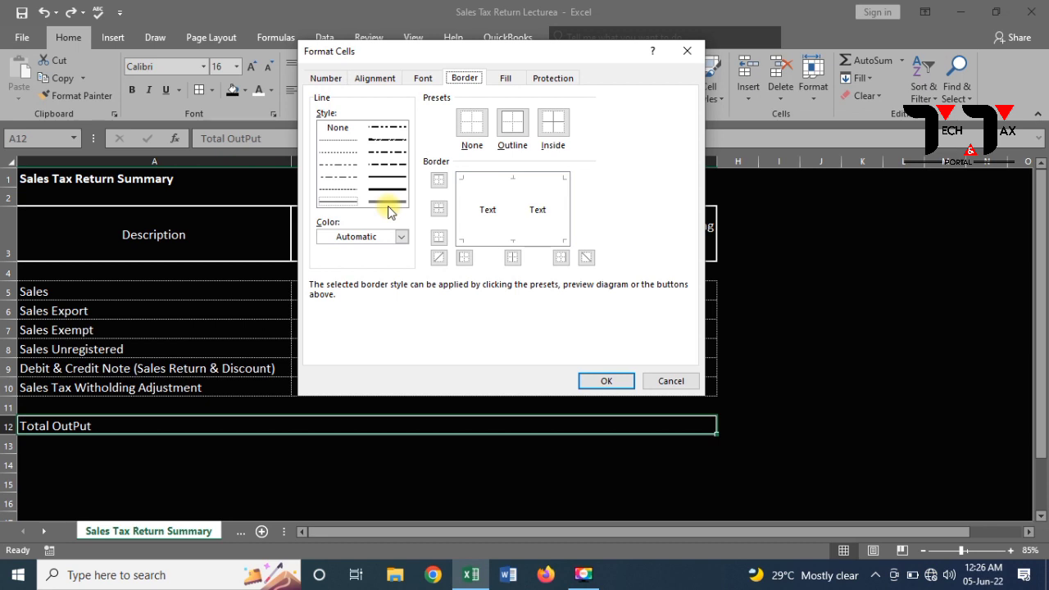
pyautogui.click(388, 203)
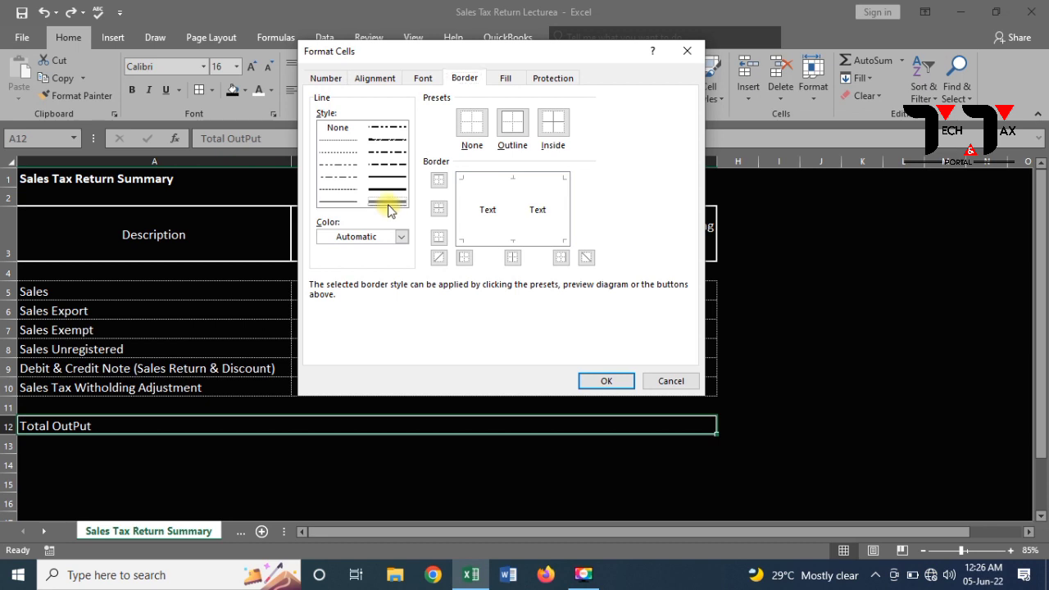
pyautogui.click(487, 241)
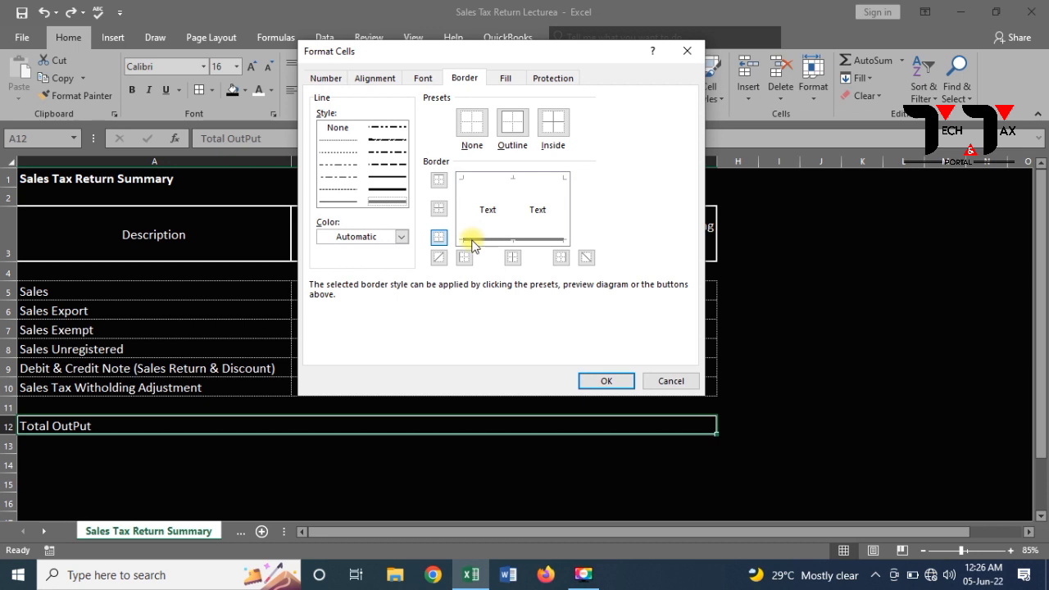
pyautogui.click(402, 237)
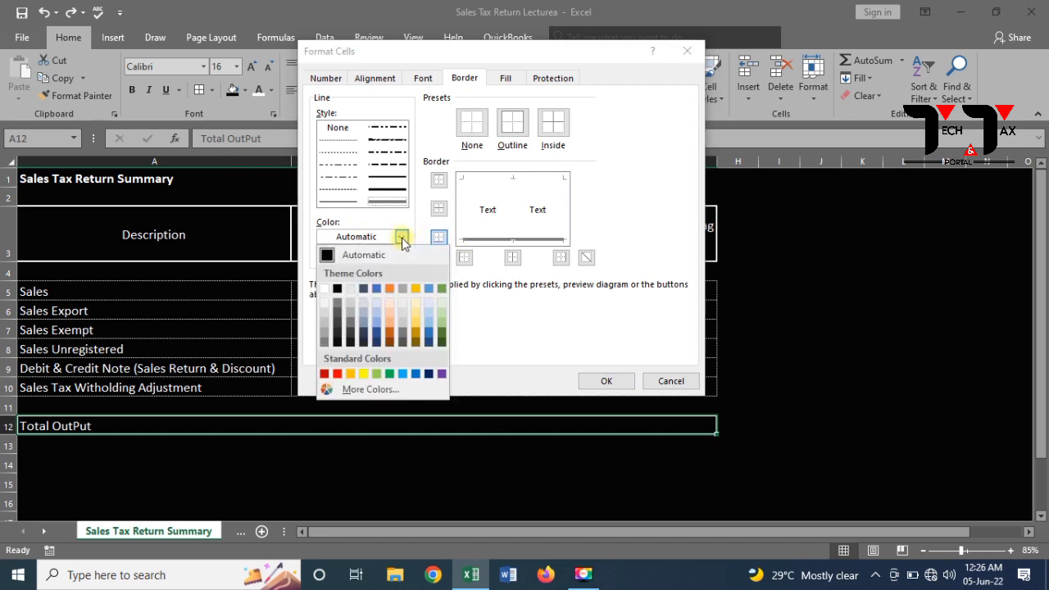
pyautogui.click(325, 290)
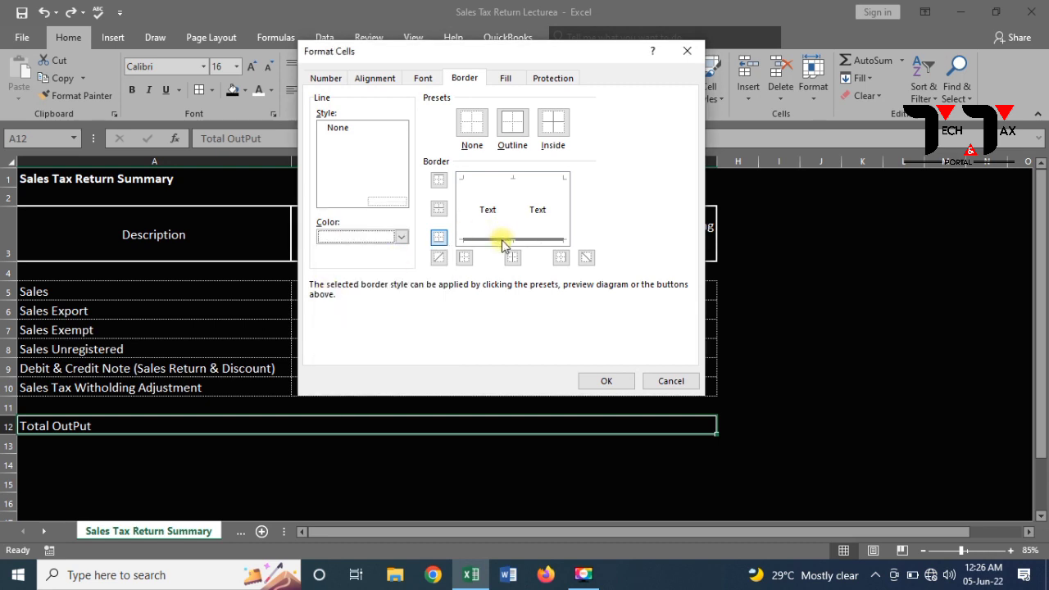
pyautogui.click(503, 241)
# Add a white medium solid line along the top edge of cells A12:G12 and accept the border settings.
pyautogui.click(404, 236)
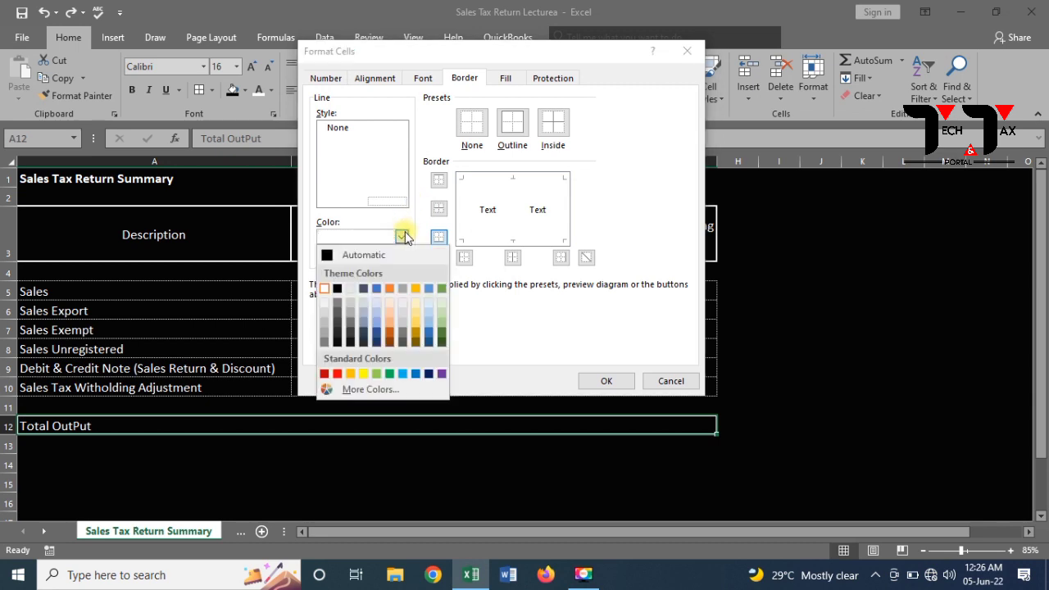
pyautogui.click(327, 255)
pyautogui.click(384, 168)
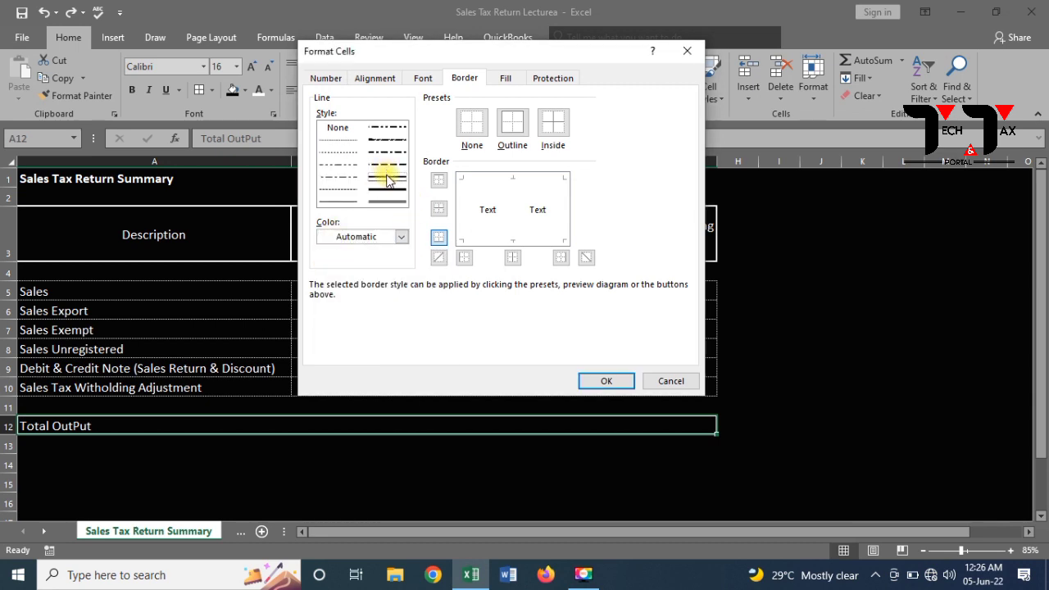
pyautogui.click(403, 236)
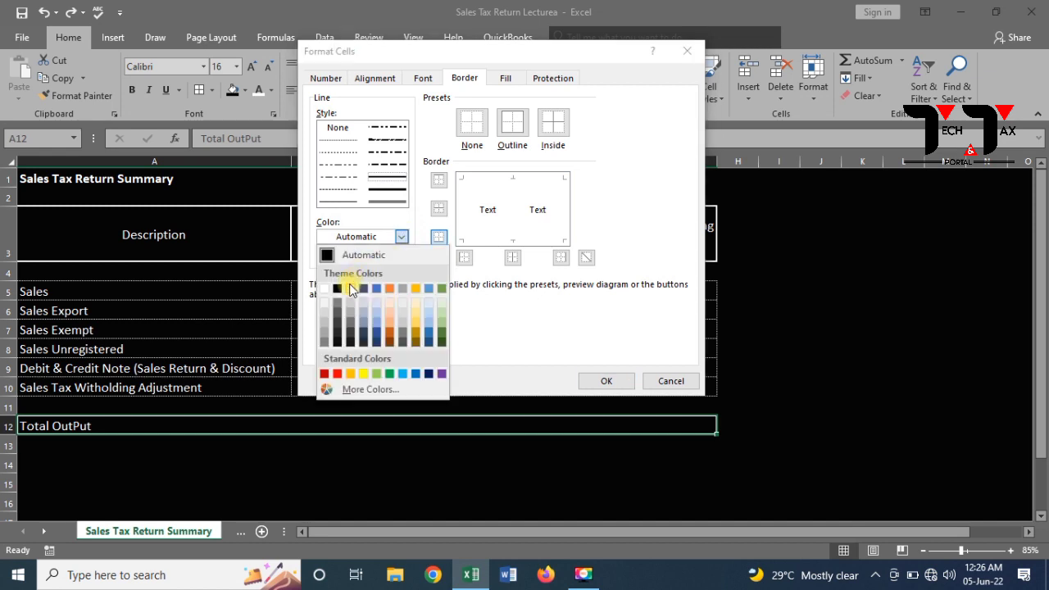
pyautogui.click(325, 288)
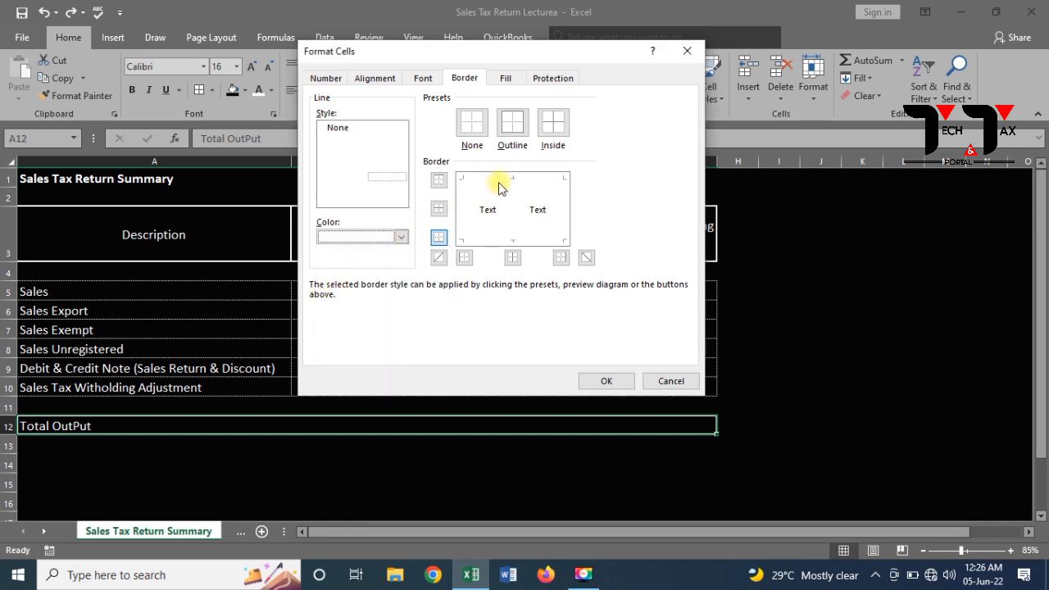
pyautogui.click(604, 382)
pyautogui.click(663, 372)
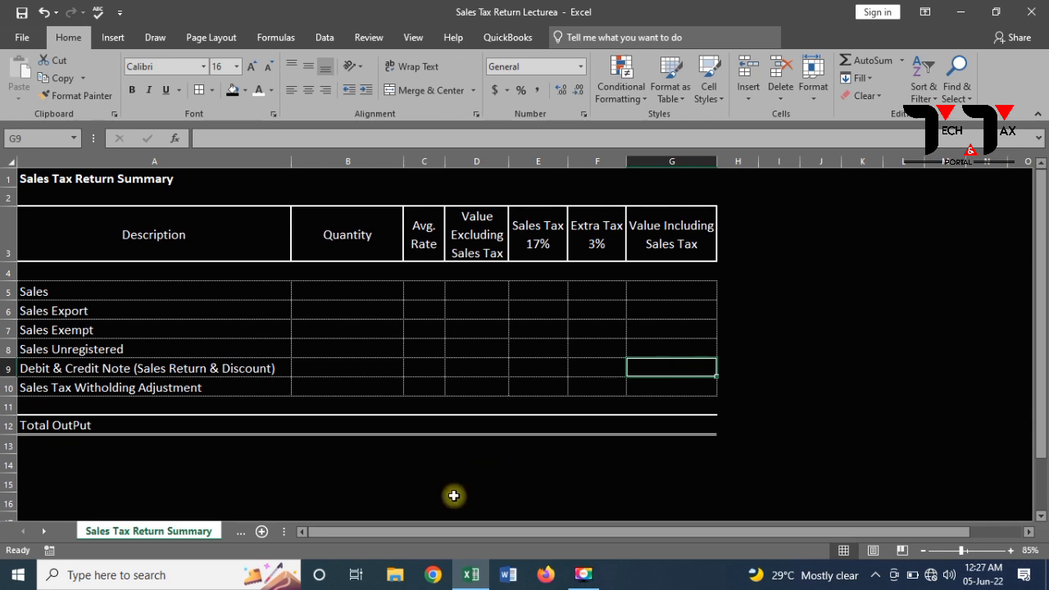
# Give the Total OutPut label in A12 the automatic font colour and a standard orange fill.
pyautogui.click(158, 421)
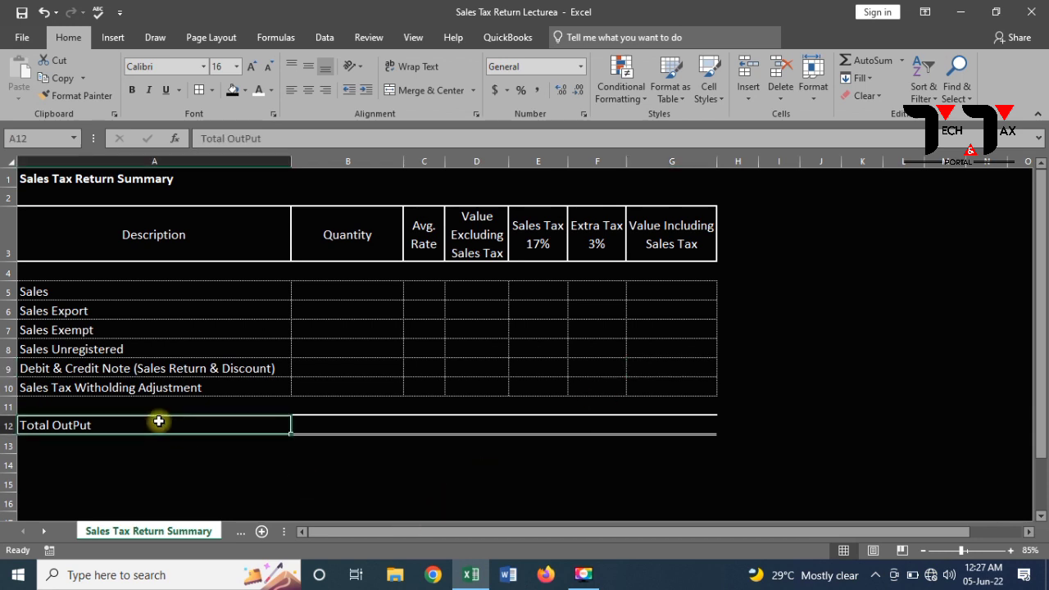
pyautogui.click(276, 96)
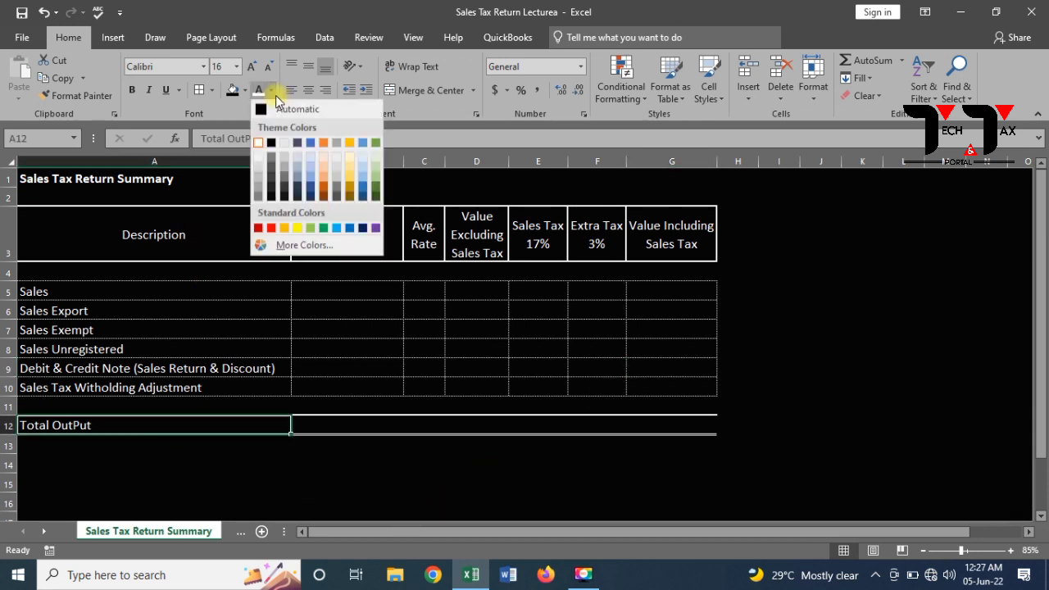
pyautogui.click(260, 107)
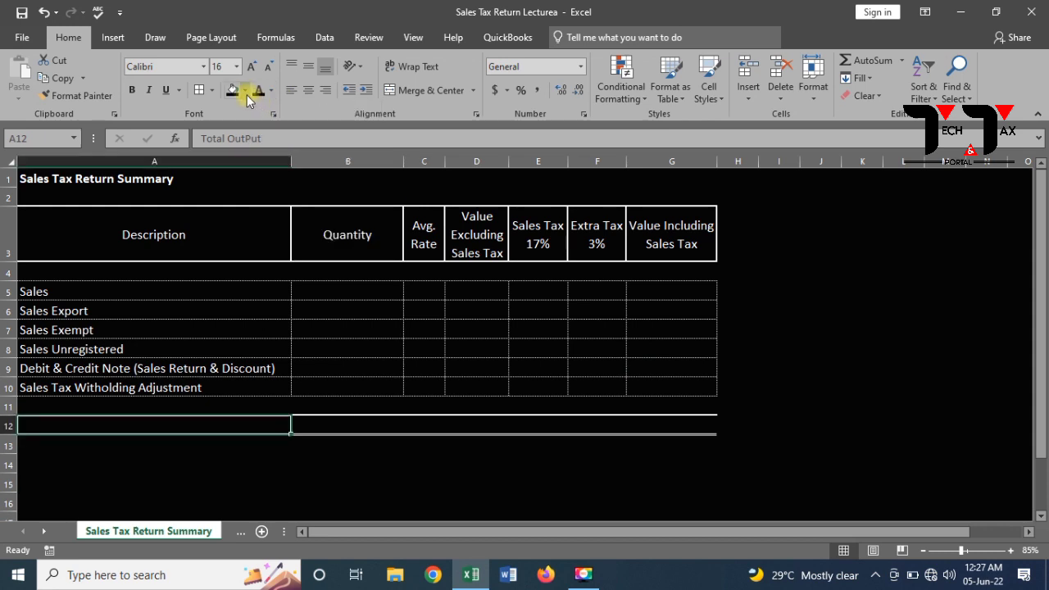
pyautogui.click(245, 90)
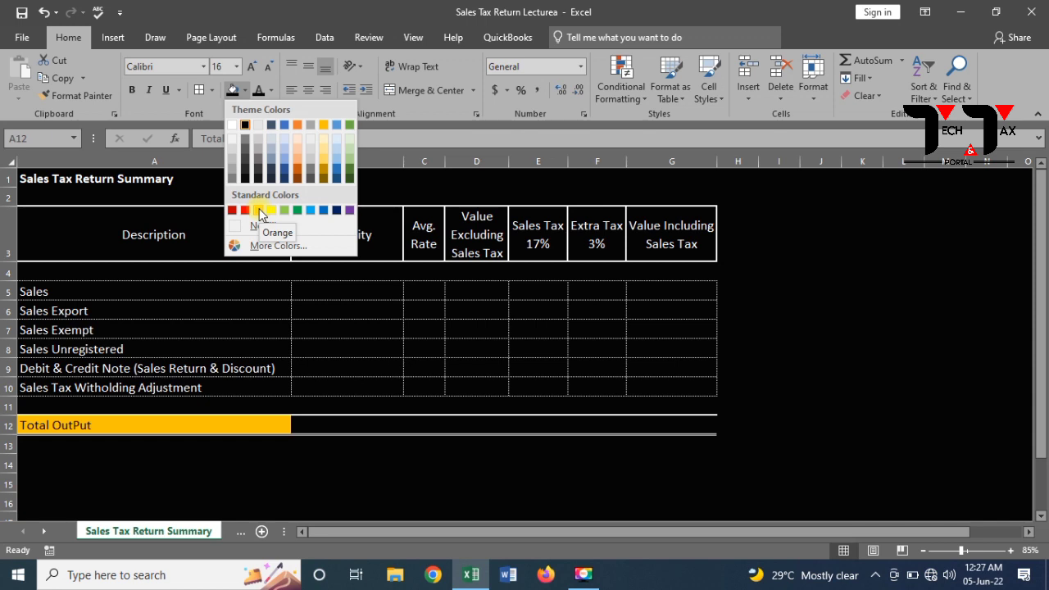
pyautogui.click(259, 210)
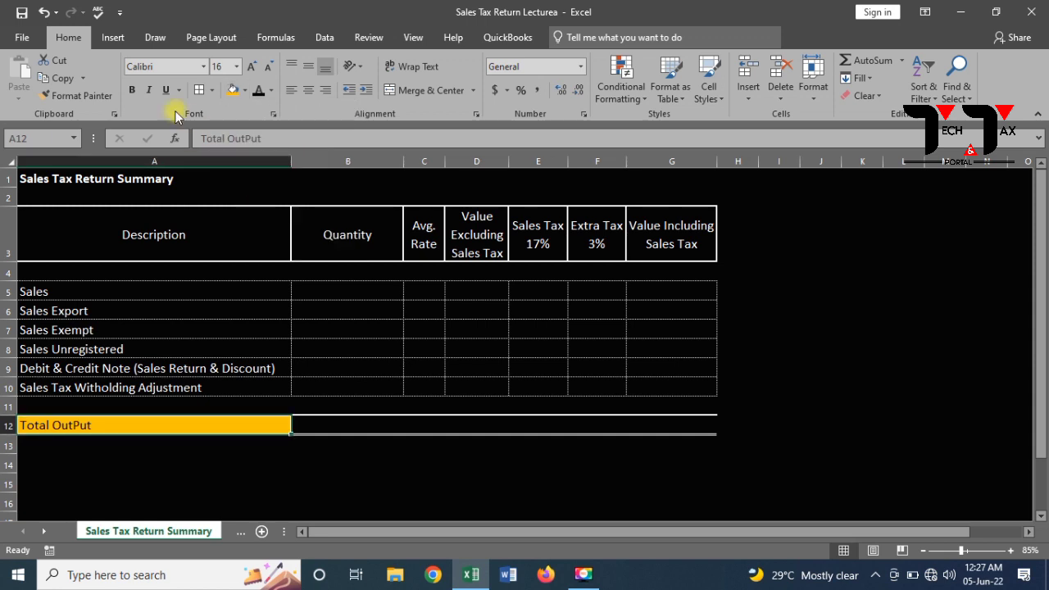
# Make the Total OutPut label in A12 bold and set its font size to 18.
pyautogui.click(132, 91)
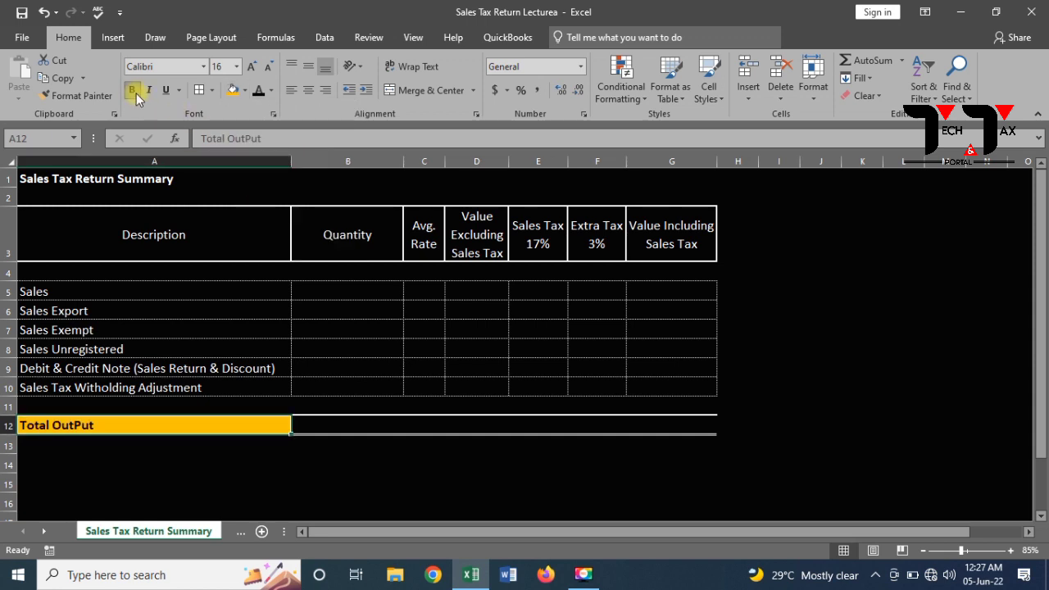
pyautogui.click(251, 67)
pyautogui.click(250, 67)
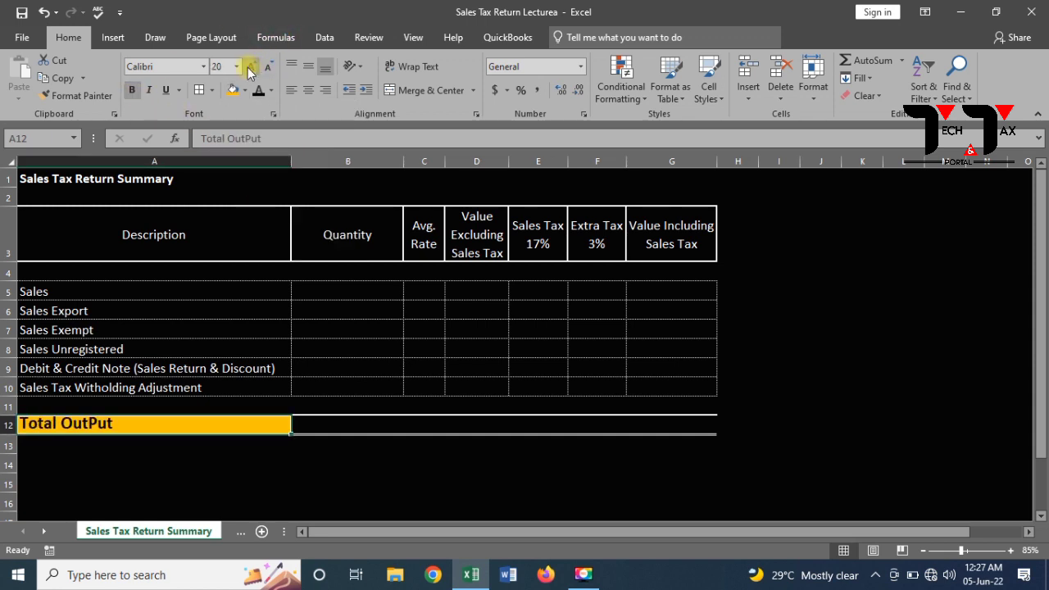
pyautogui.click(268, 67)
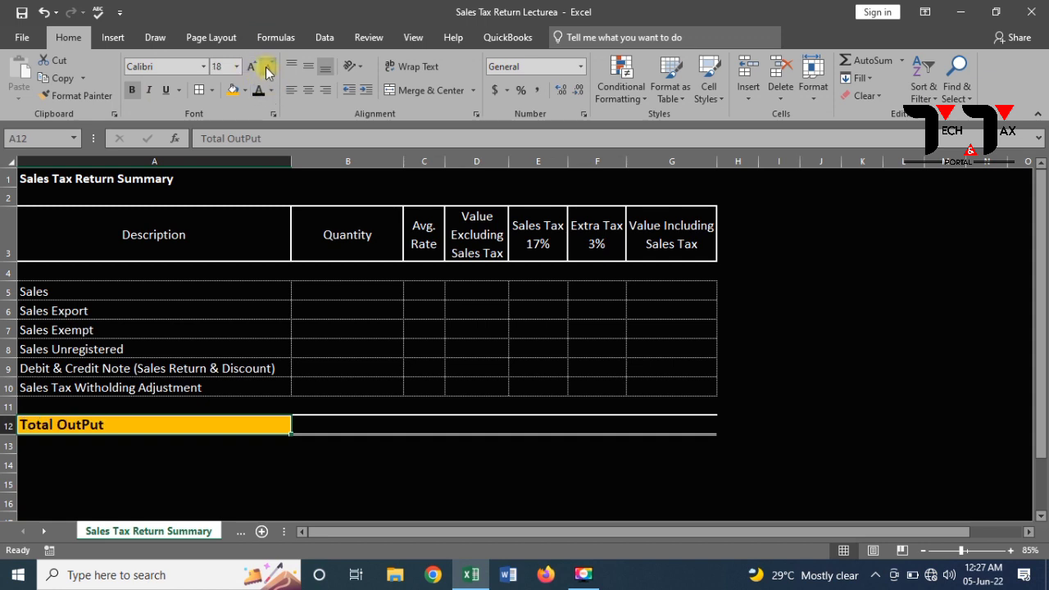
pyautogui.click(576, 303)
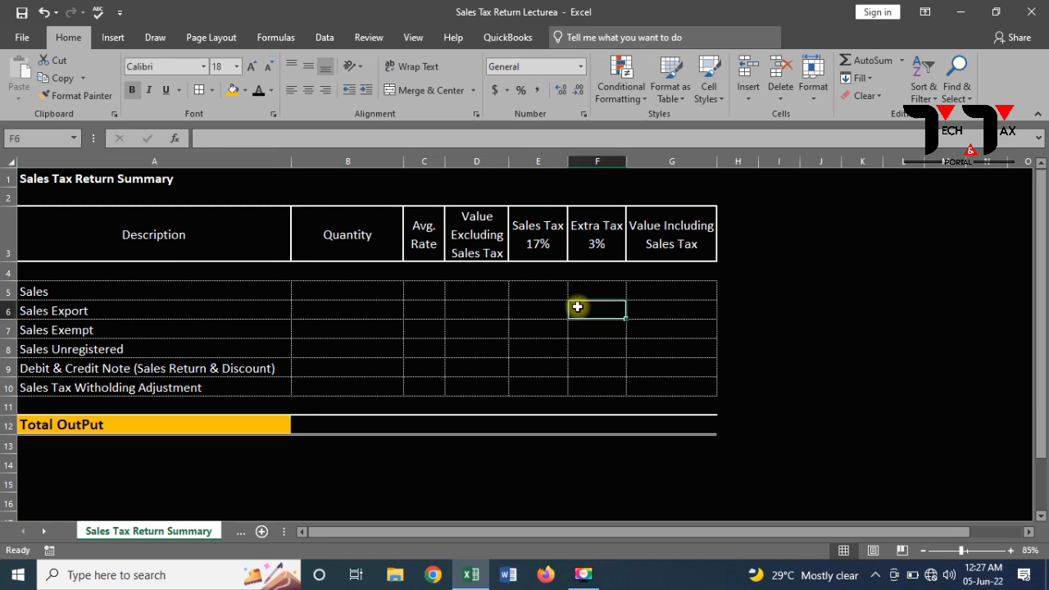
# Narrow the empty columns H and I to thin spacer columns beside the table.
pyautogui.click(770, 226)
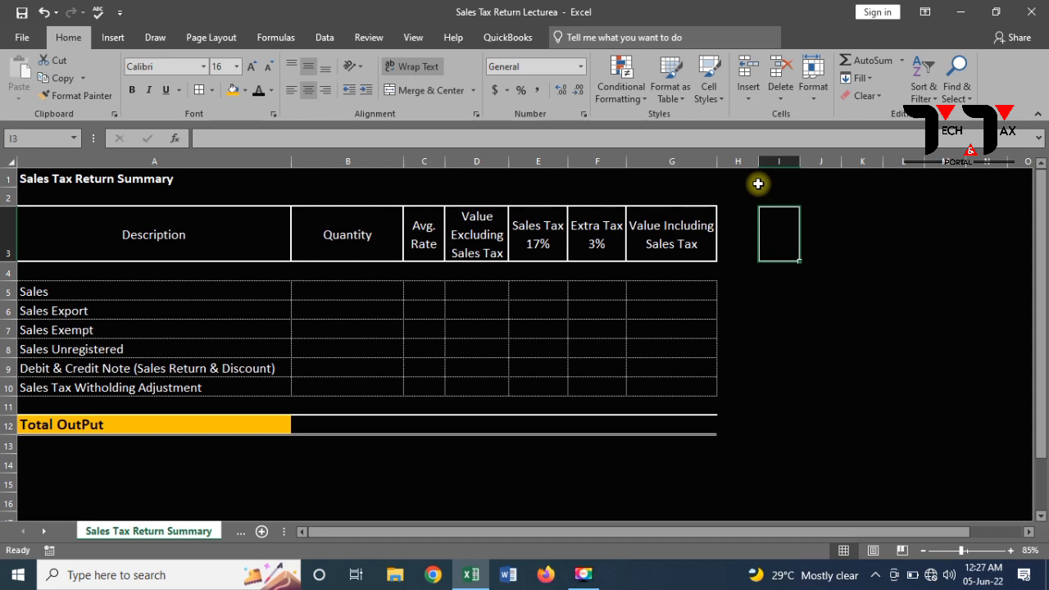
pyautogui.click(742, 162)
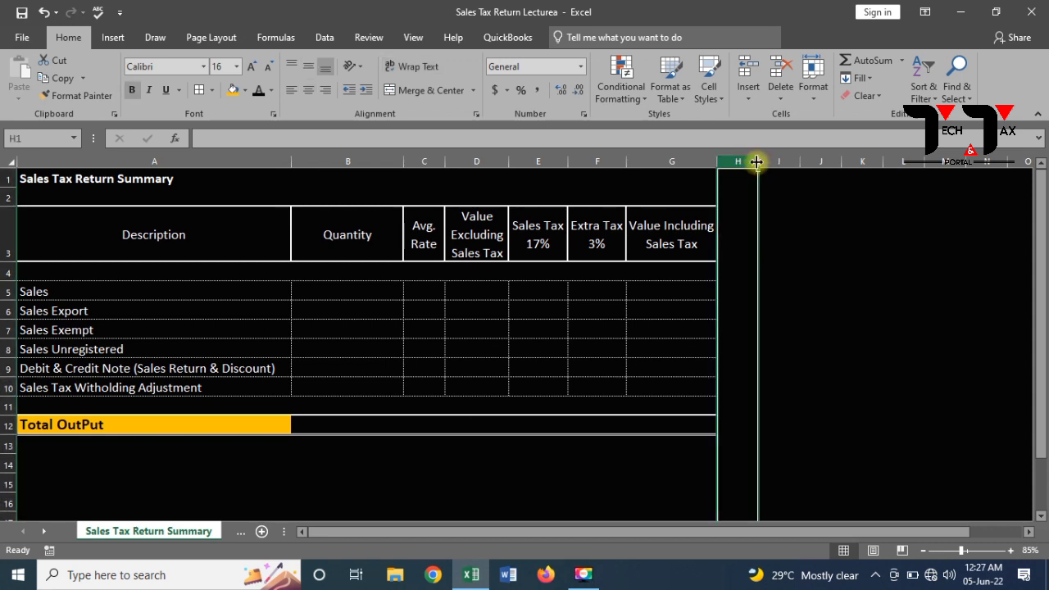
pyautogui.moveTo(757, 161); pyautogui.dragTo(726, 160)
pyautogui.click(859, 253)
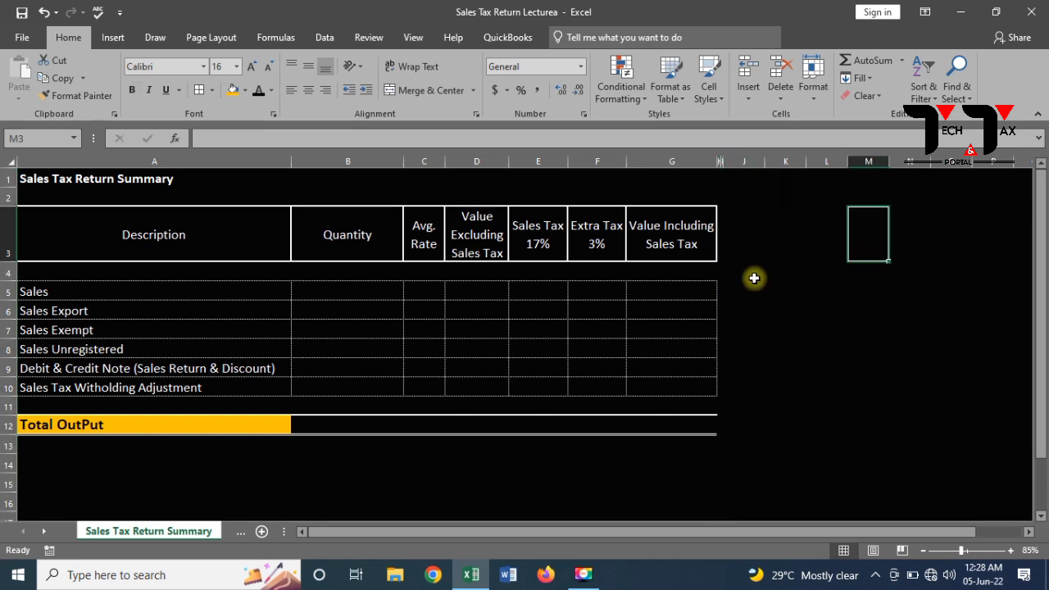
# Copy the Value Including Sales Tax block G3:G12 and paste it at J3.
pyautogui.click(665, 246)
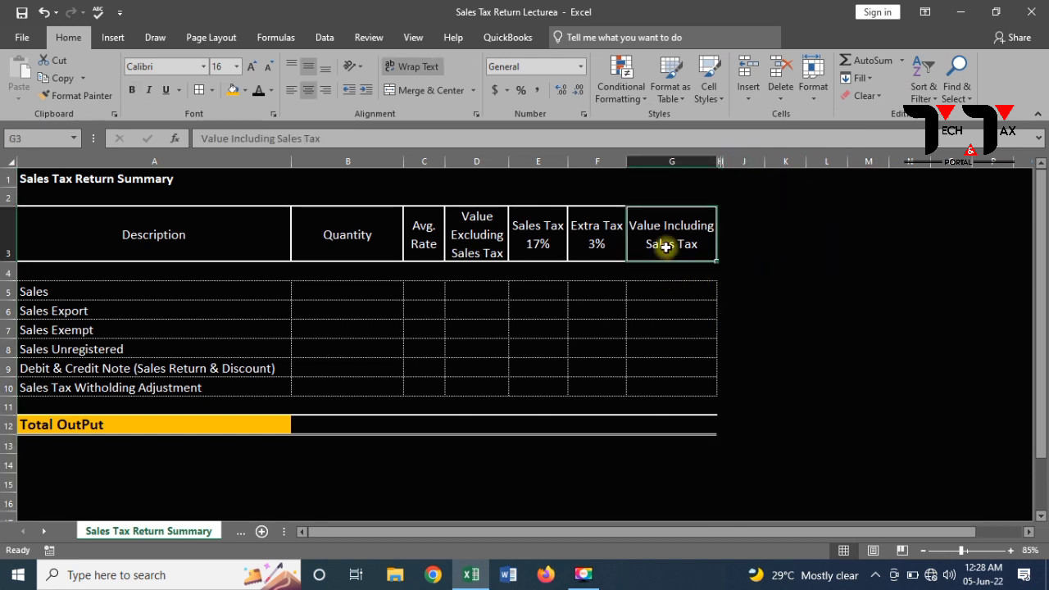
pyautogui.hotkey('shift', 'Down')
pyautogui.hotkey('shift', 'Down')
pyautogui.hotkey('shift', 'Down')
pyautogui.hotkey('shift', 'Down')
pyautogui.hotkey('shift', 'Down')
pyautogui.hotkey('shift', 'Down')
pyautogui.hotkey('shift', 'Down')
pyautogui.hotkey('shift', 'Down')
pyautogui.hotkey('shift', 'Down')
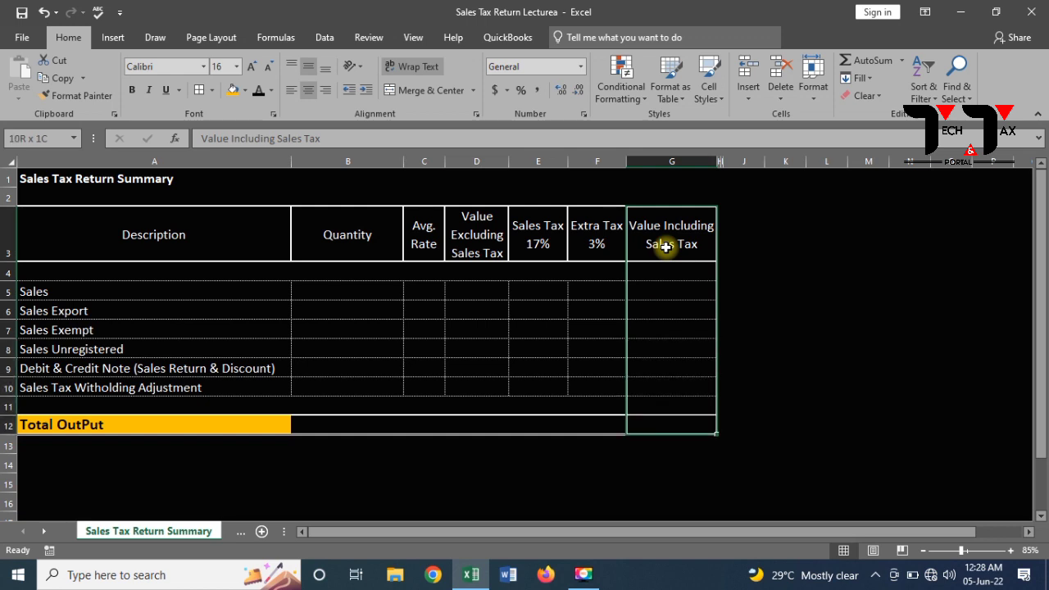
pyautogui.hotkey('ctrl', 'c')
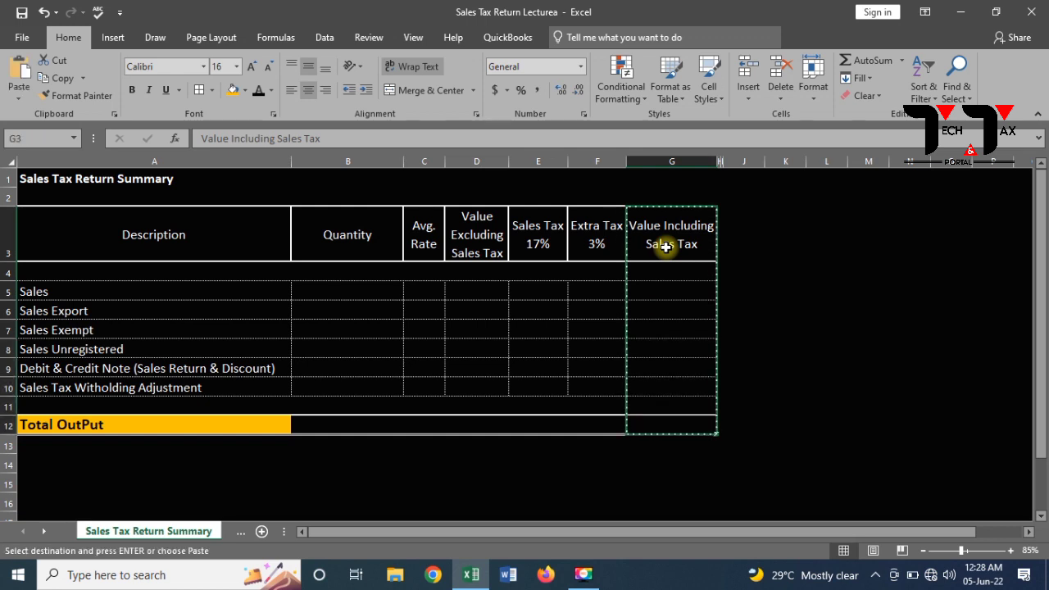
pyautogui.press('Right')
pyautogui.press('Right')
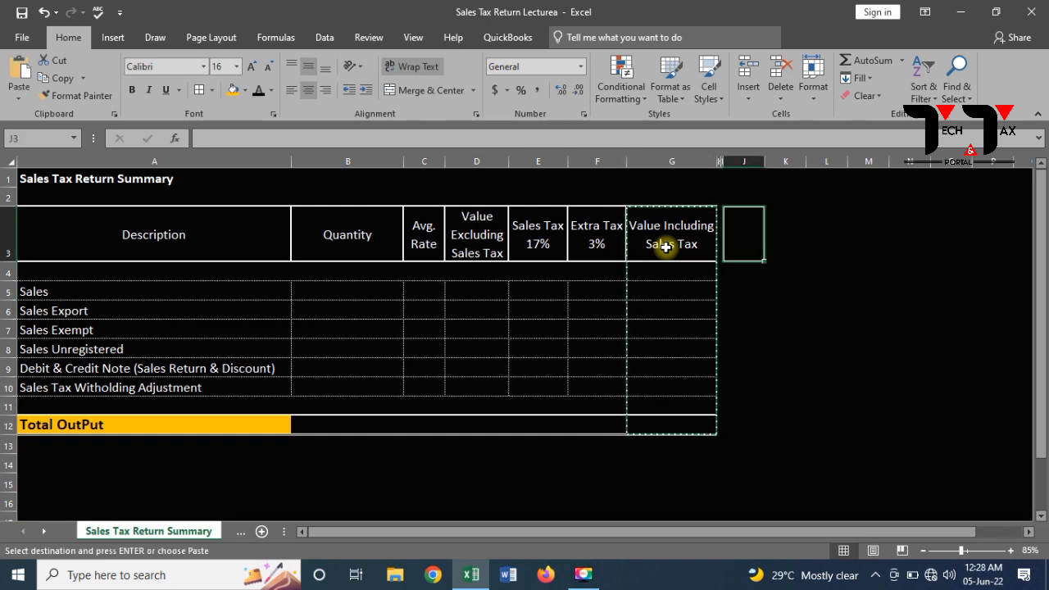
pyautogui.hotkey('ctrl', 'v')
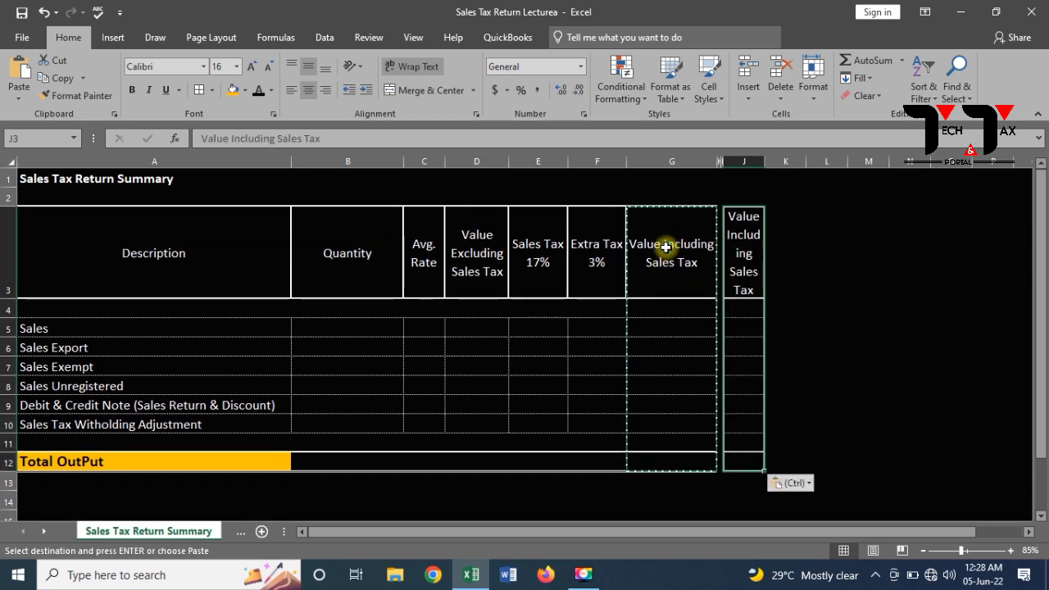
# Replace the copied heading in J3 with "Sales Tax Payable".
pyautogui.click(751, 259)
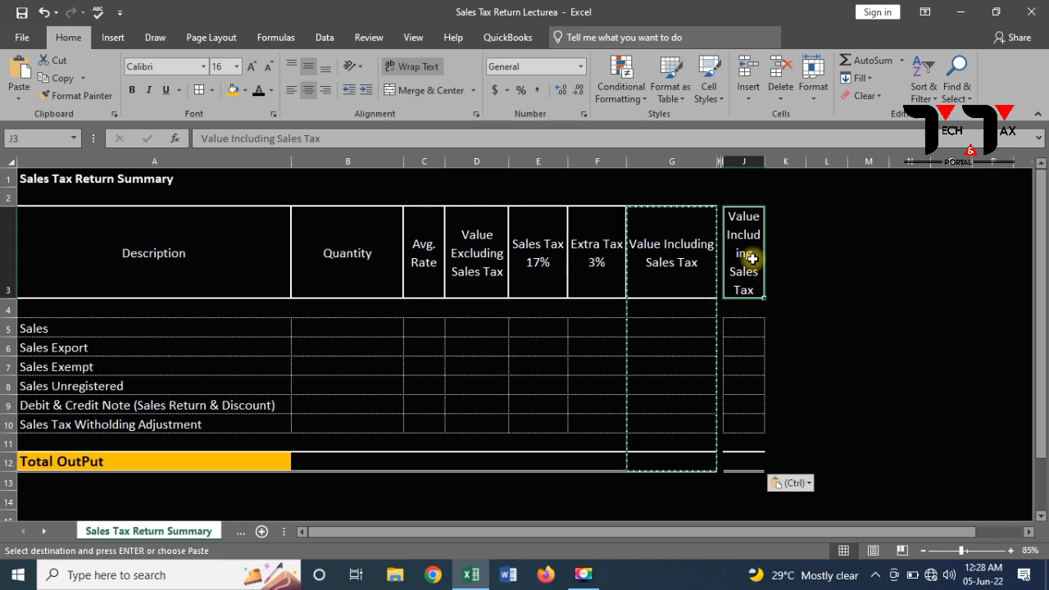
pyautogui.write('Sal')
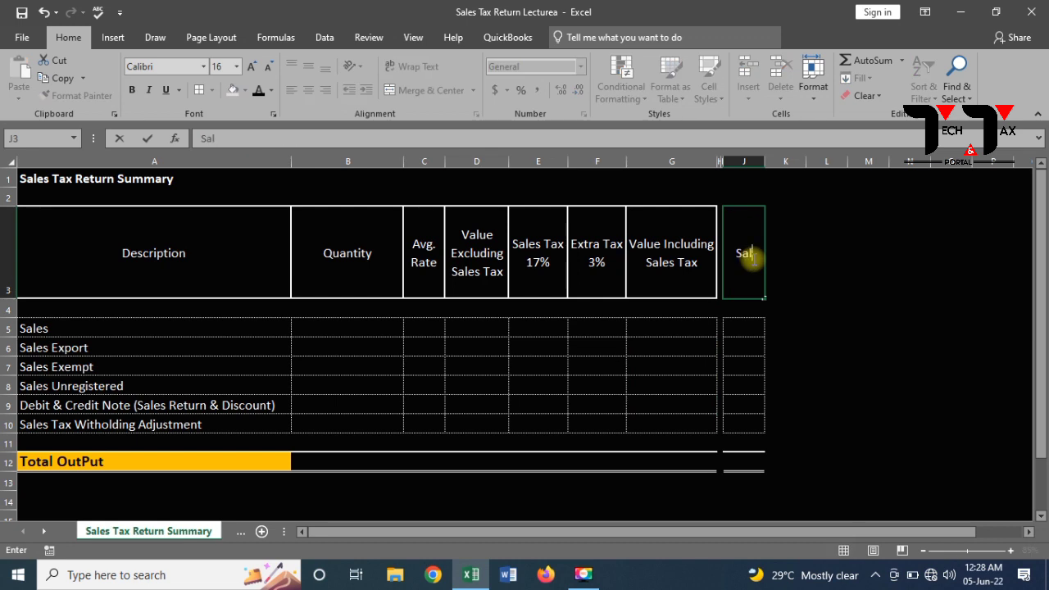
pyautogui.write('es tax')
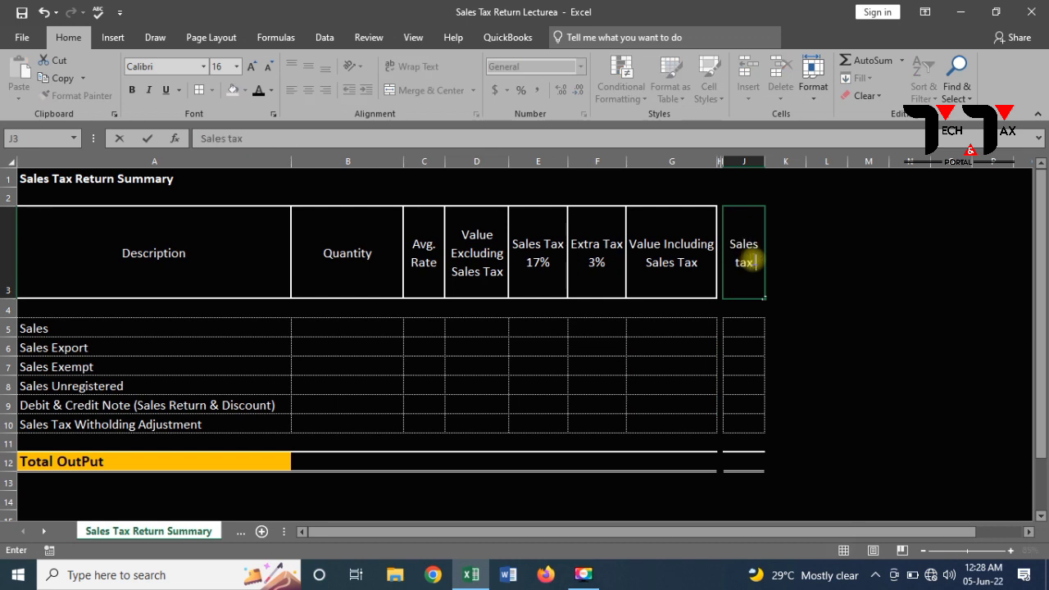
pyautogui.press('BackSpace')
pyautogui.press('BackSpace')
pyautogui.press('BackSpace')
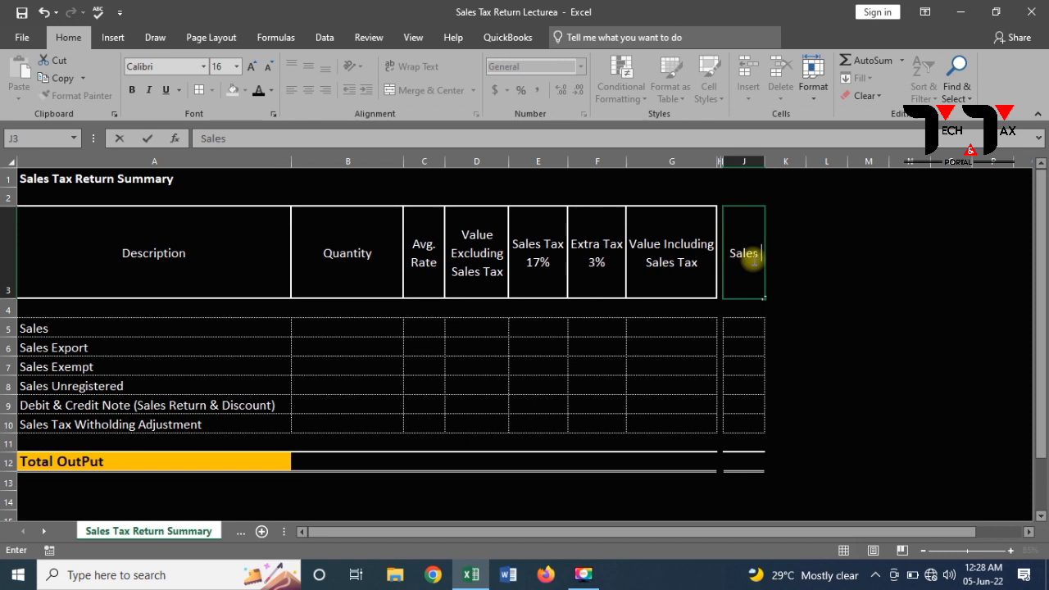
pyautogui.write('Tax Paya')
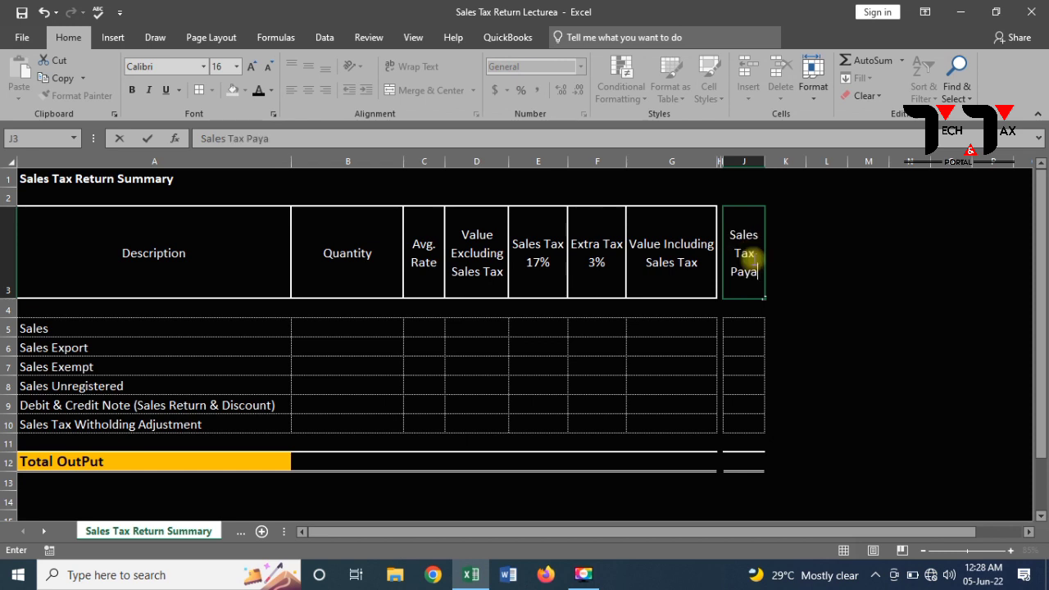
pyautogui.write('ble')
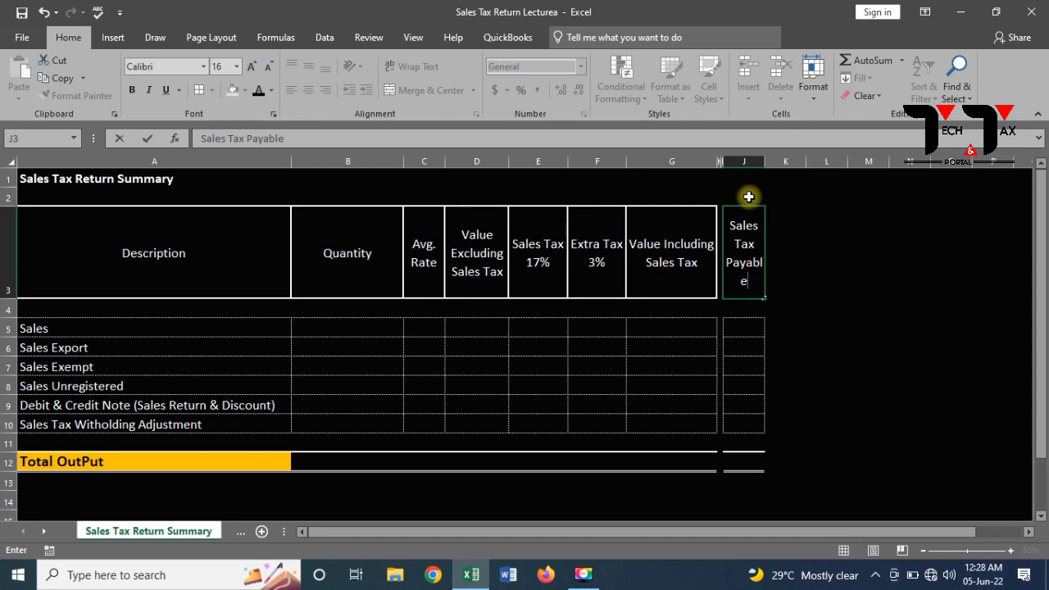
# Widen column J so its heading wraps onto two lines, and autofit the height of heading row 3.
pyautogui.click(763, 161)
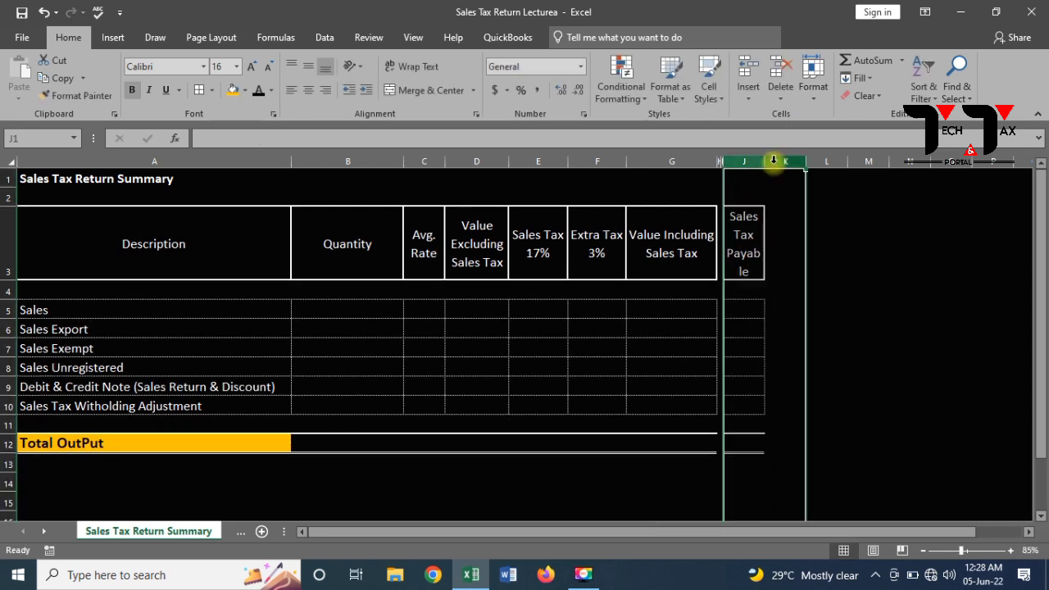
pyautogui.click(780, 234)
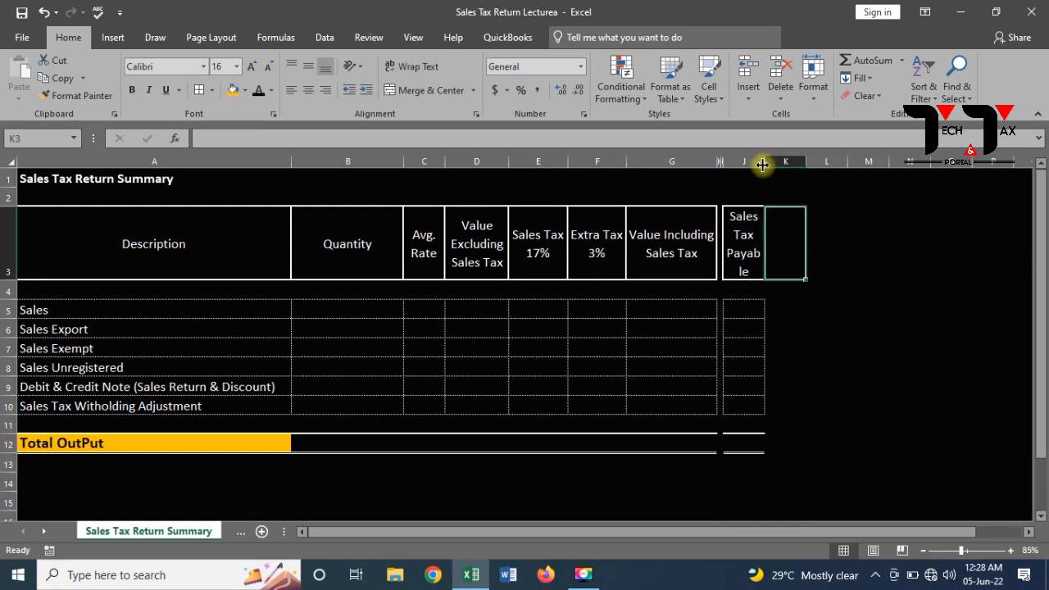
pyautogui.moveTo(763, 161); pyautogui.dragTo(781, 164)
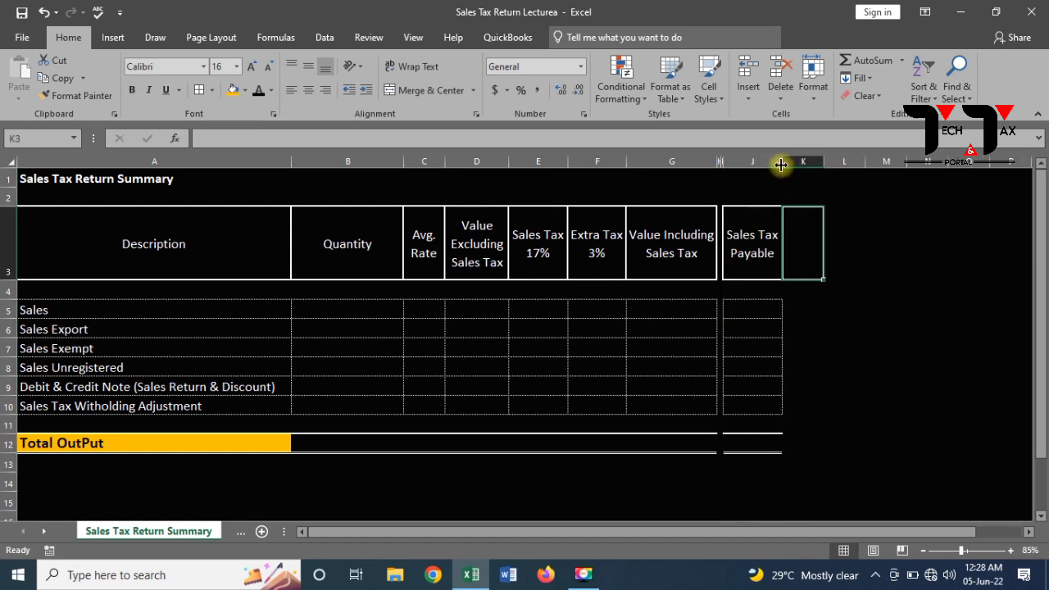
pyautogui.doubleClick(10, 275)
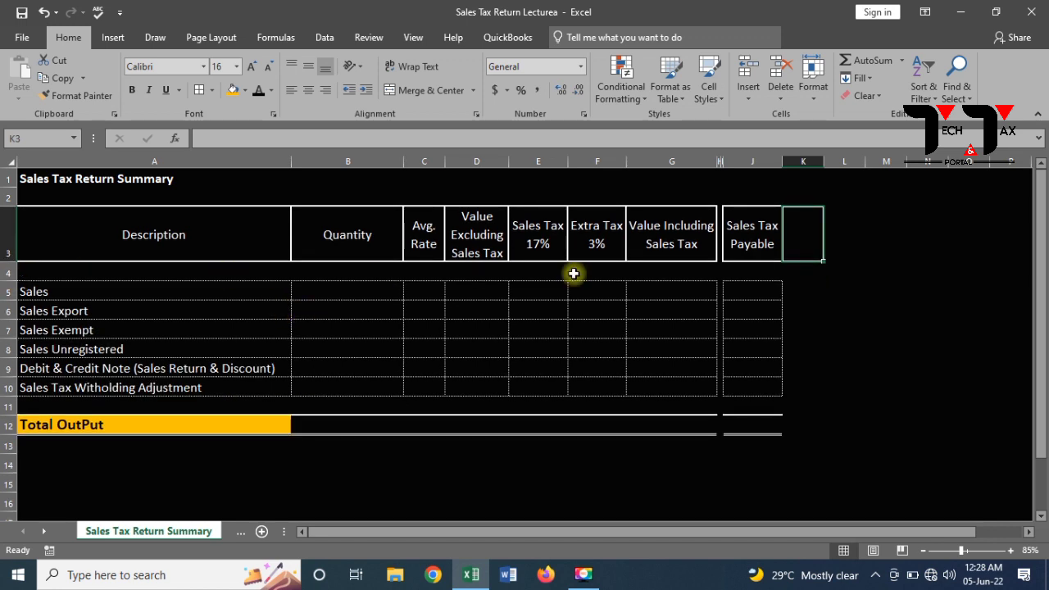
# Copy the whole Sales Tax Payable column J into column K.
pyautogui.click(759, 163)
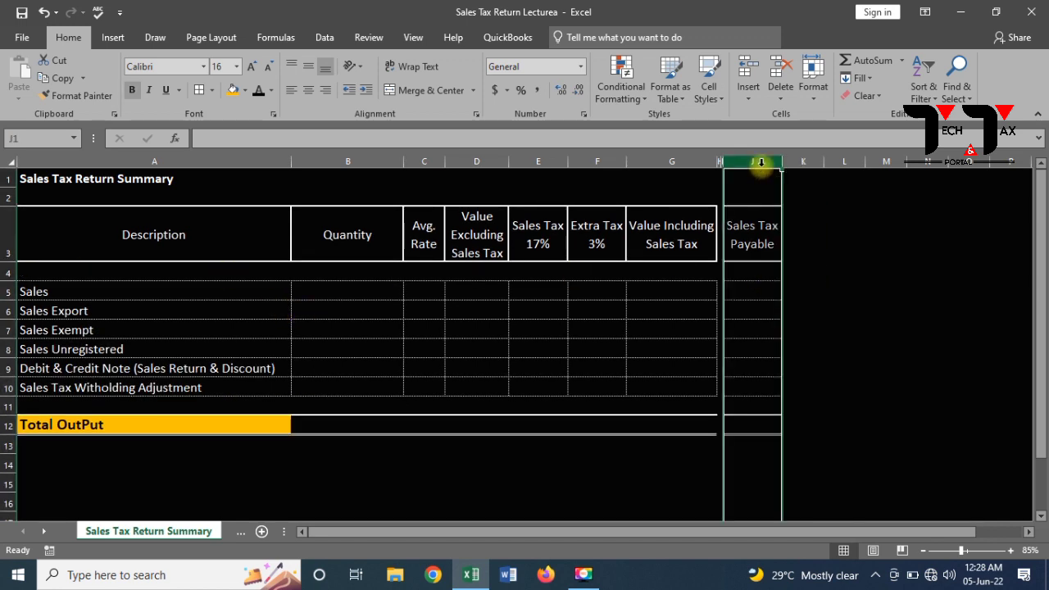
pyautogui.hotkey('ctrl', 'c')
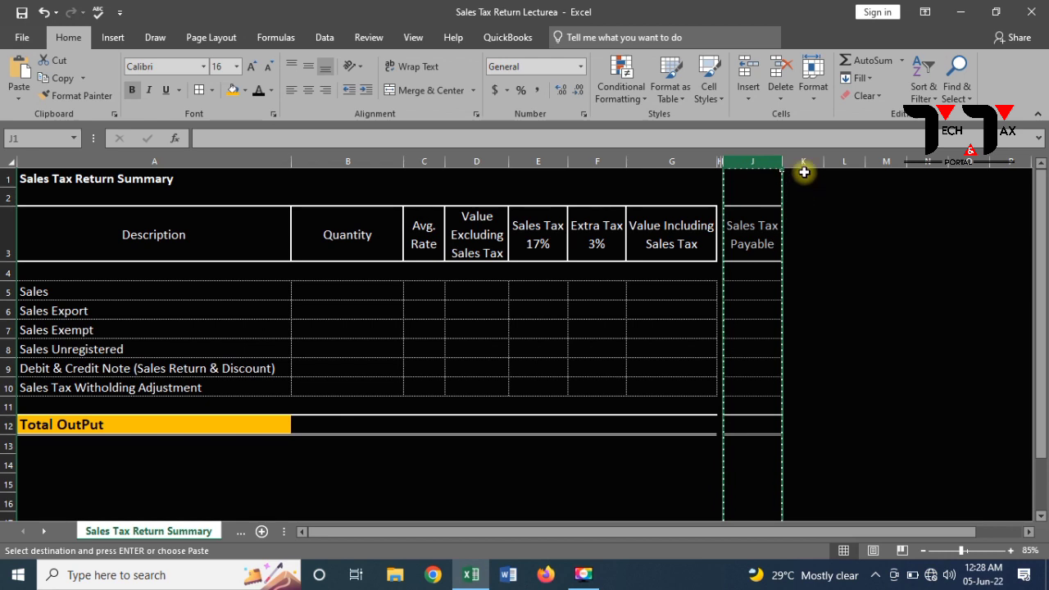
pyautogui.click(805, 162)
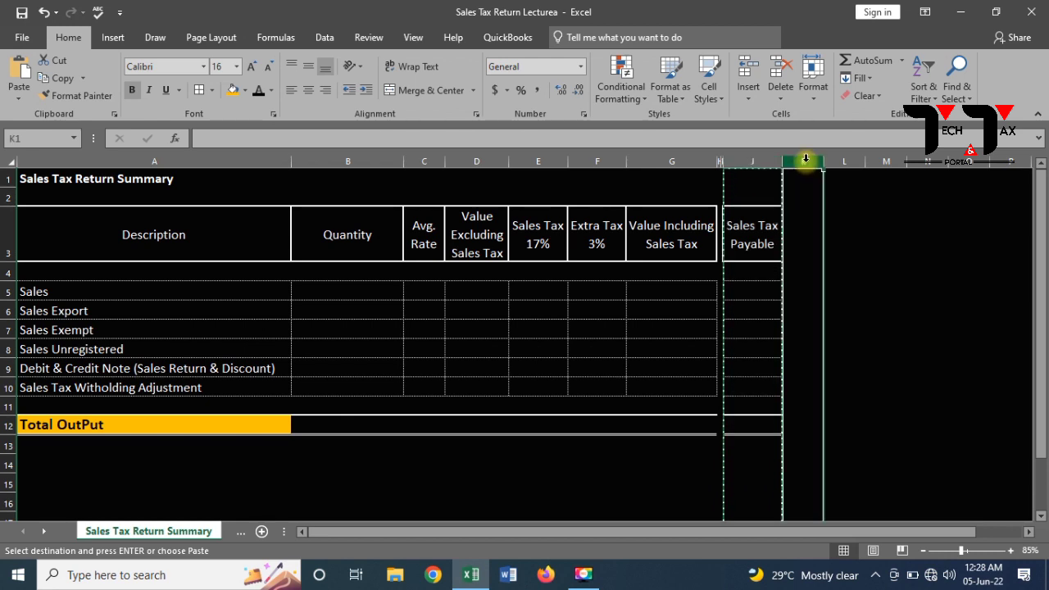
pyautogui.hotkey('ctrl', 'v')
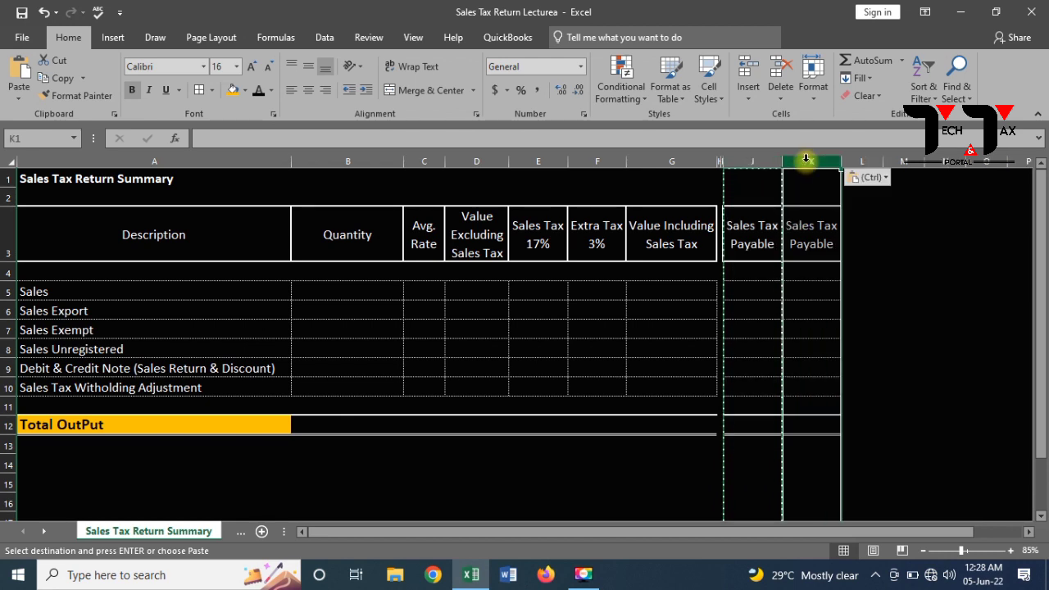
# Replace the heading in K3 with "Remarks".
pyautogui.click(828, 246)
pyautogui.write('Re')
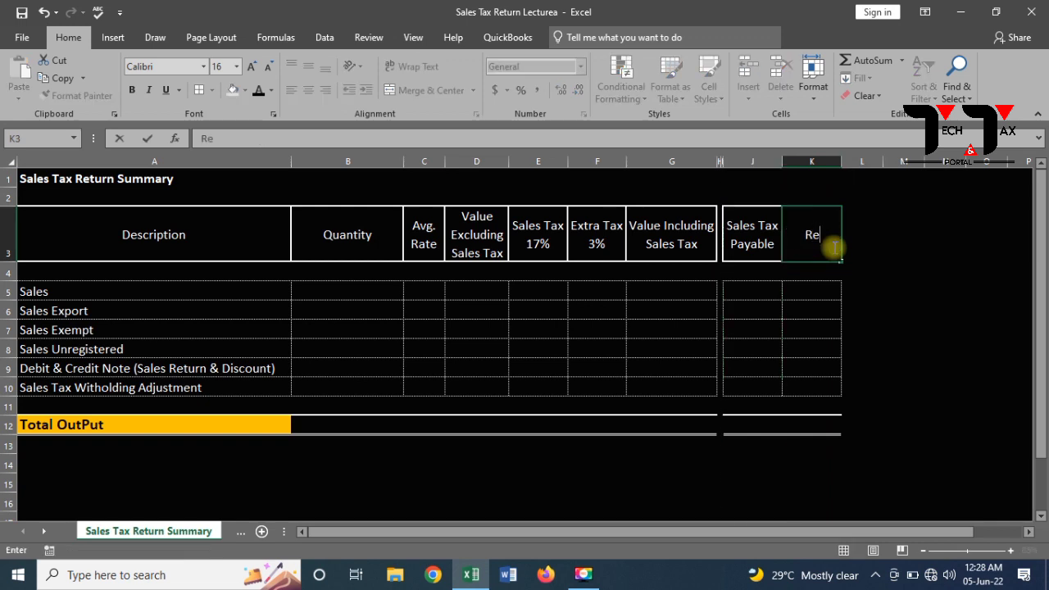
pyautogui.write('marks')
pyautogui.click(967, 308)
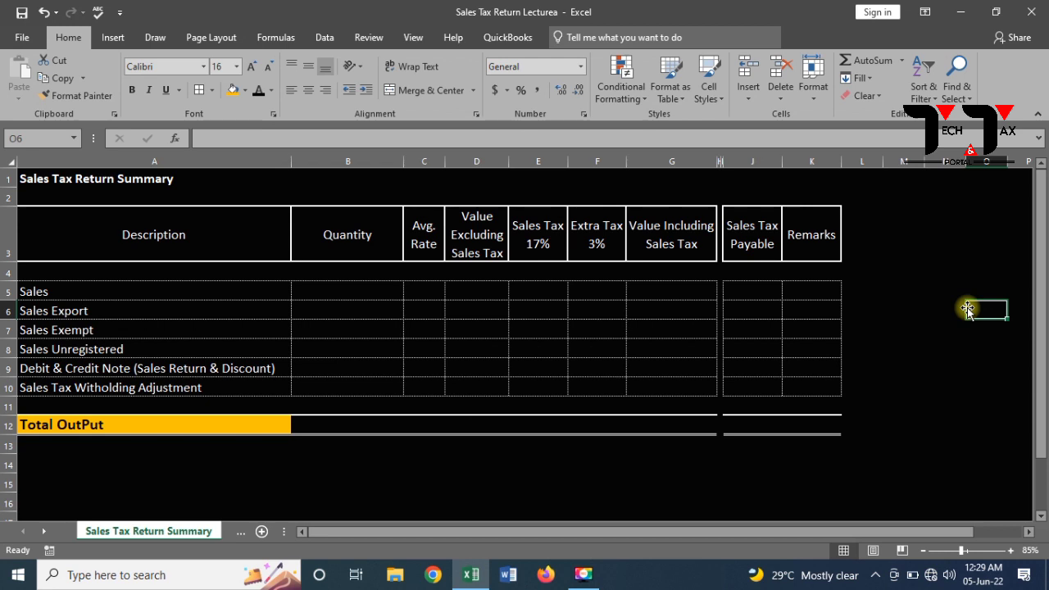
# Enter the remark "Sales Tax Payment" in K5 for the Sales row.
pyautogui.click(831, 284)
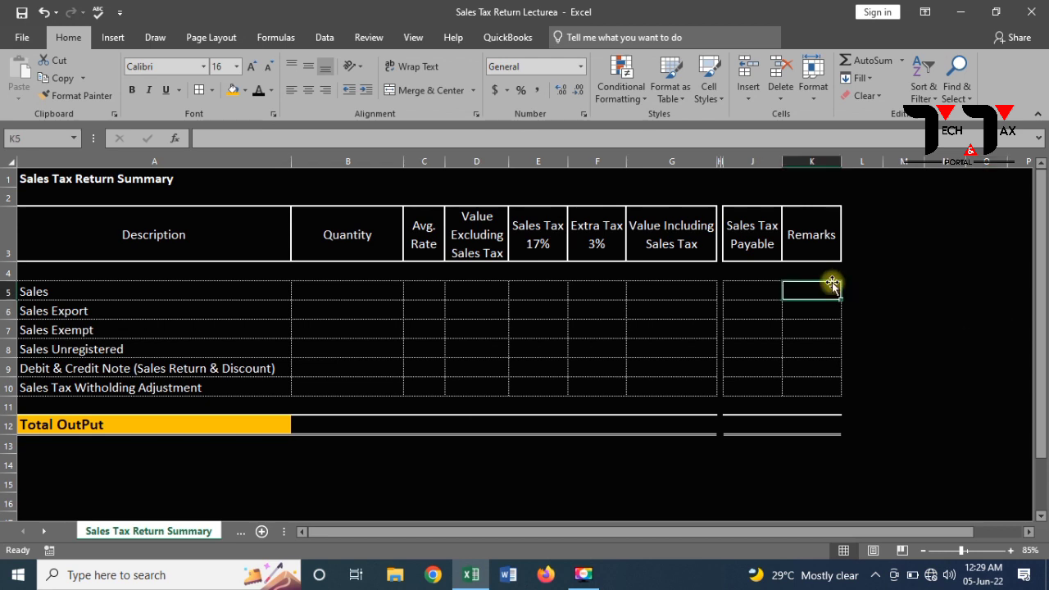
pyautogui.write('Sal')
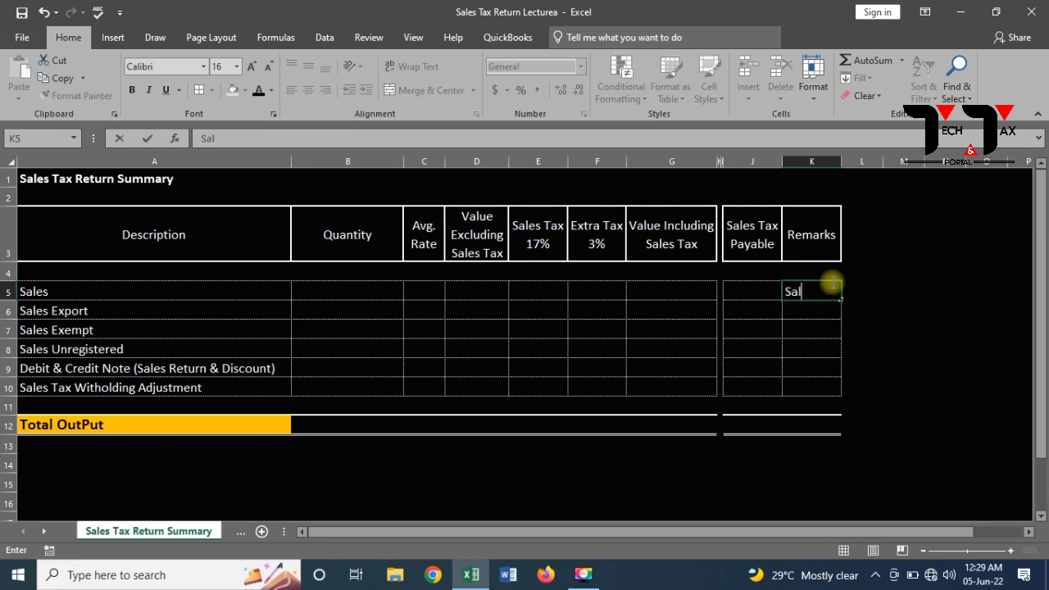
pyautogui.write('es Tax Pay')
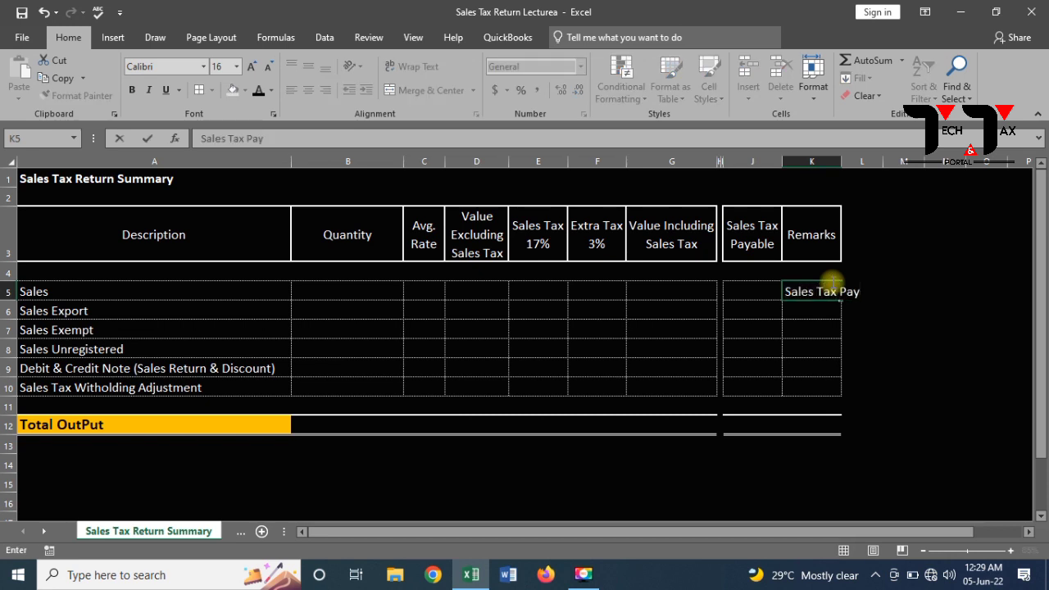
pyautogui.write('ment')
pyautogui.press('Return')
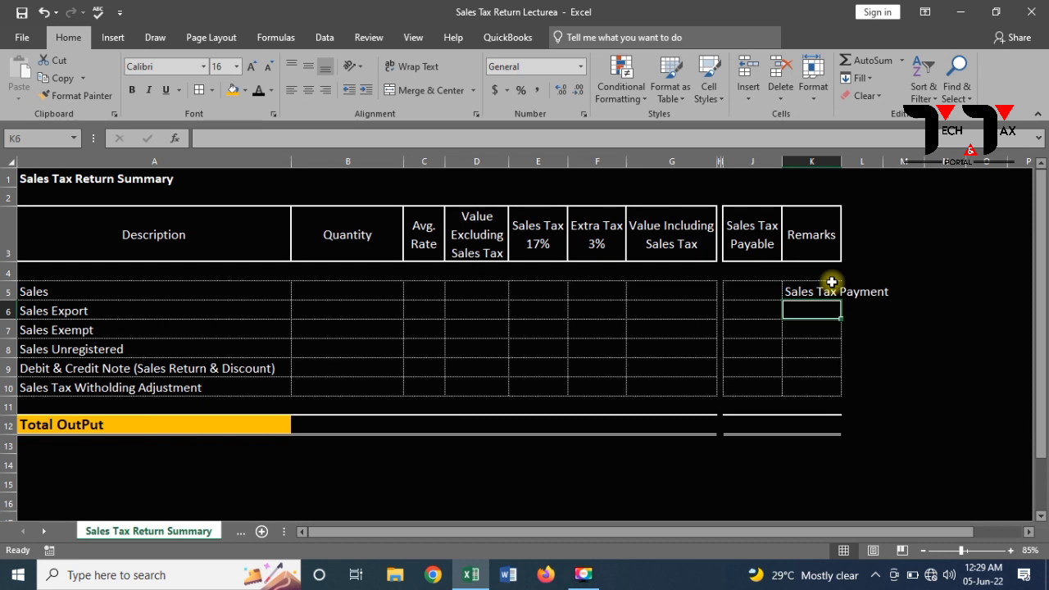
# Enter the remark "Sales Tax Witholding" in K8 for the Sales Unregistered row.
pyautogui.press('Down')
pyautogui.press('Down')
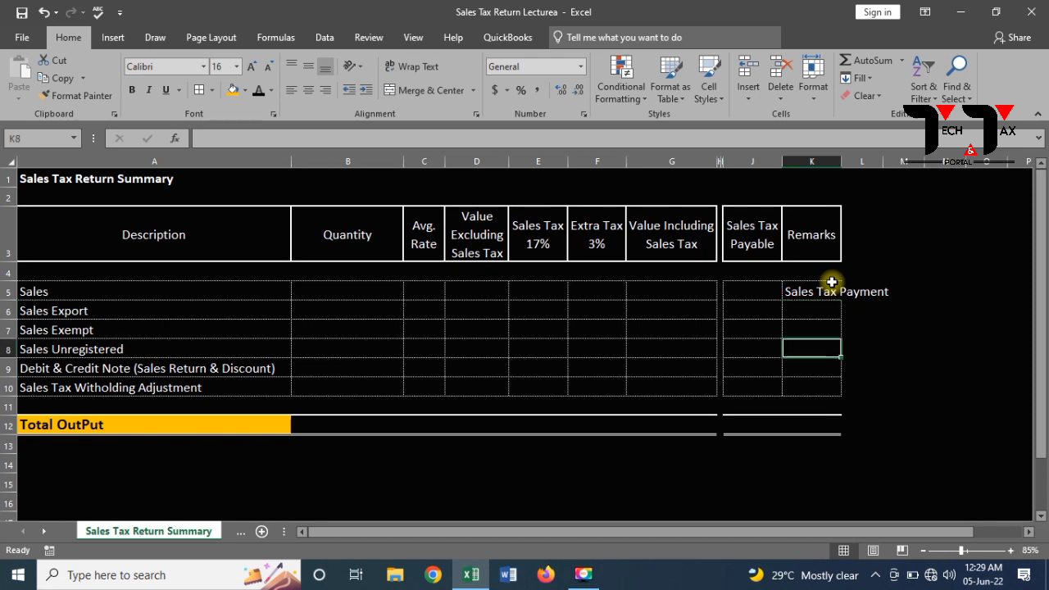
pyautogui.click(831, 283)
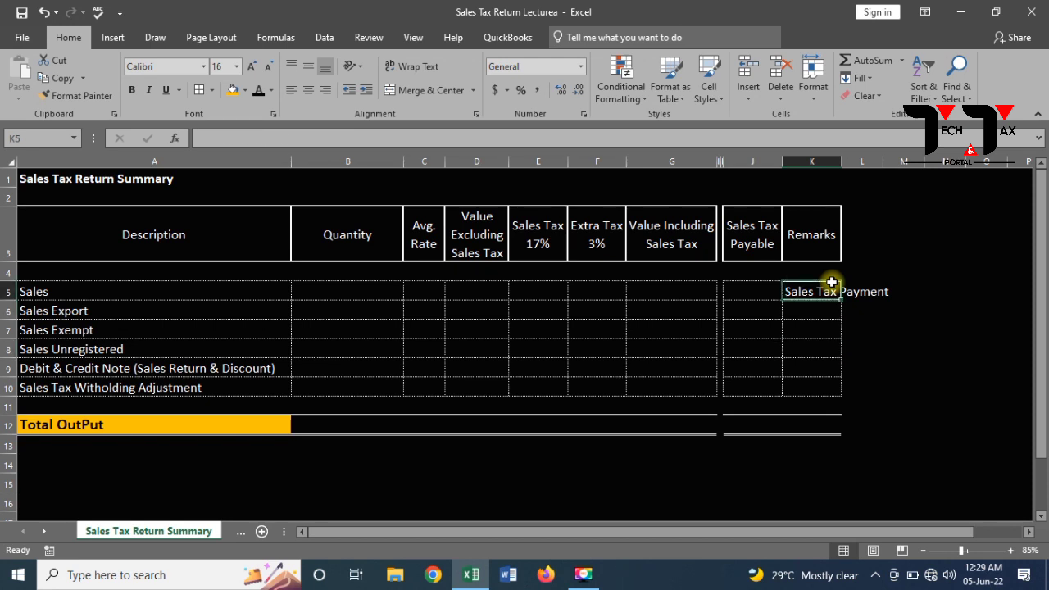
pyautogui.press('Down')
pyautogui.press('Down')
pyautogui.press('Down')
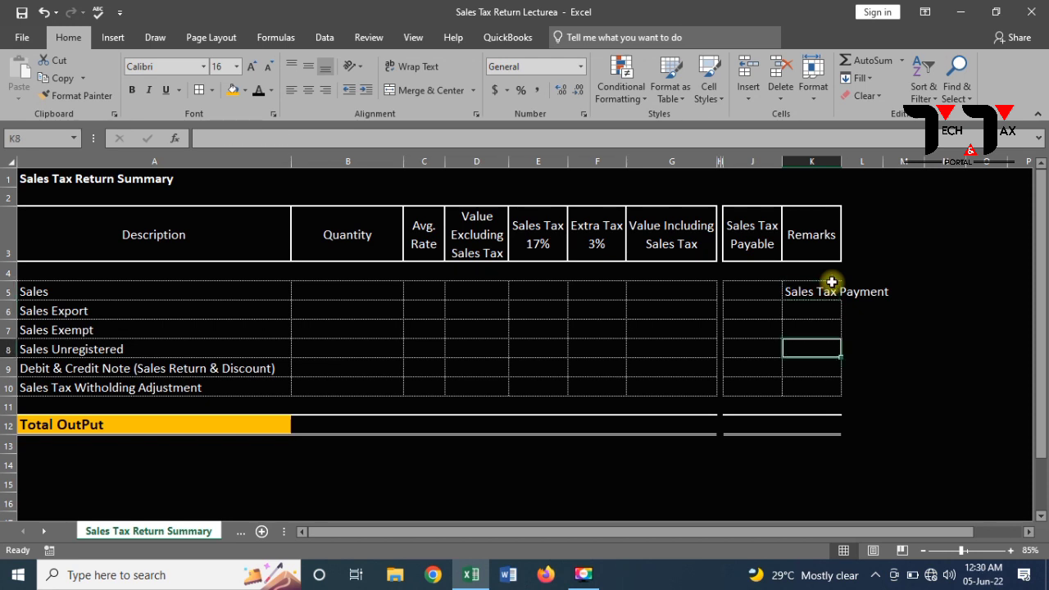
pyautogui.write('laes')
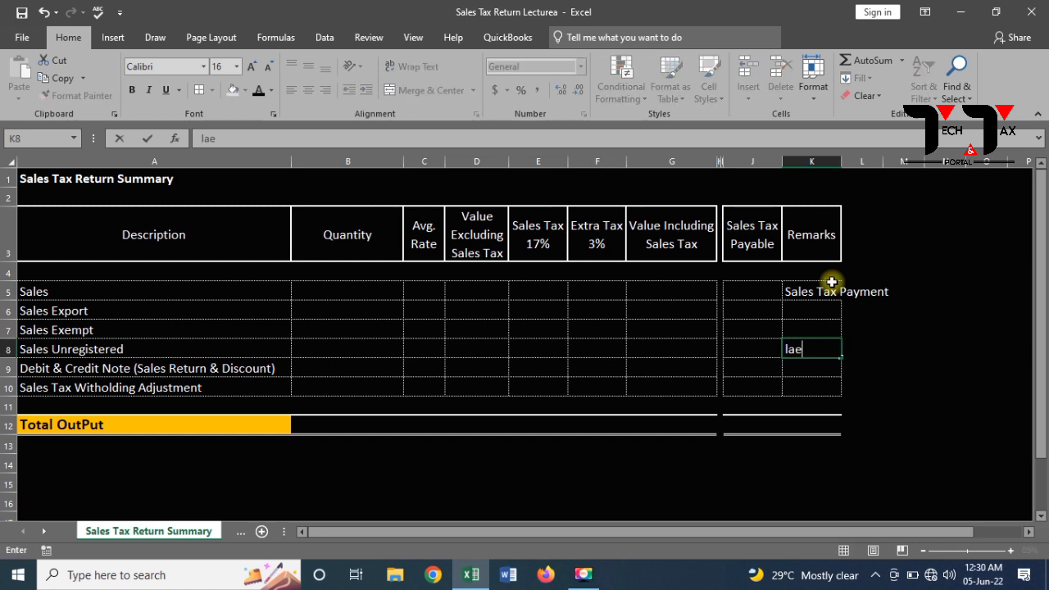
pyautogui.press('BackSpace')
pyautogui.press('BackSpace')
pyautogui.press('BackSpace')
pyautogui.press('BackSpace')
pyautogui.write('Sales Tax')
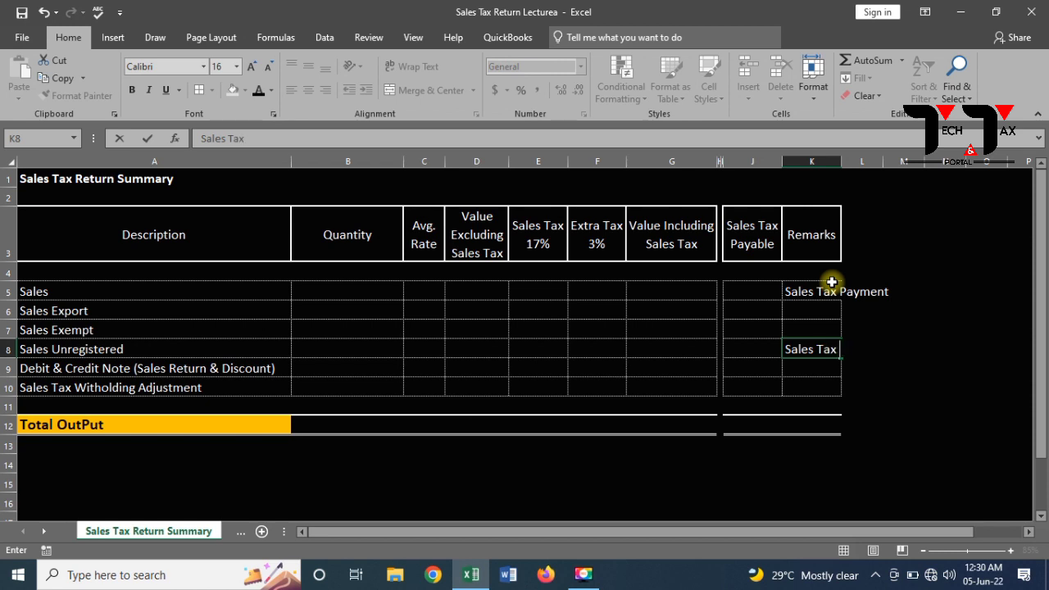
pyautogui.write(' Witho')
pyautogui.write('lding')
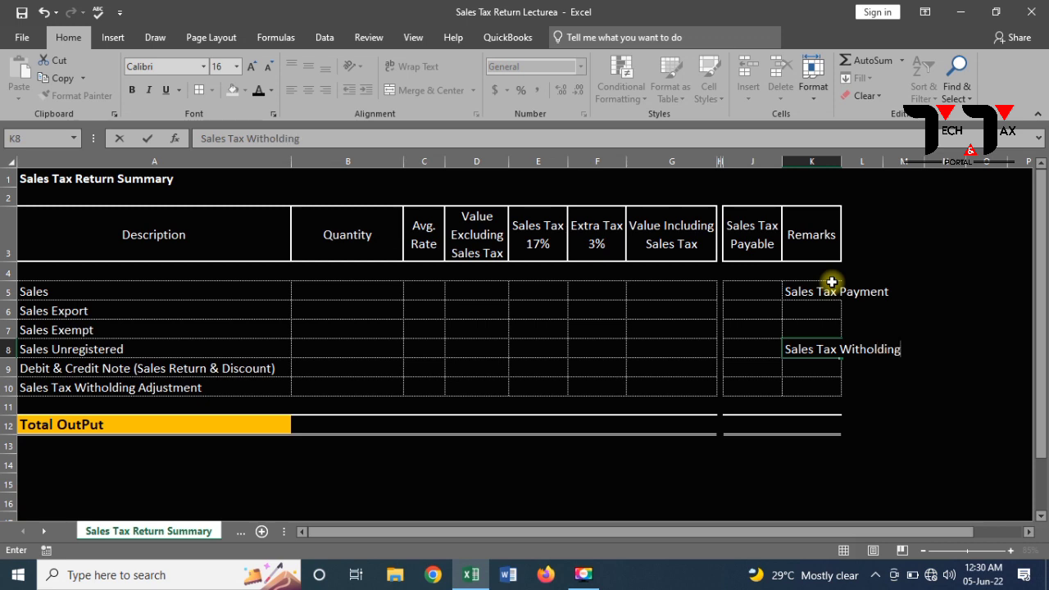
pyautogui.press('Return')
# Enter the remark "3% Furter Tax" in K9 and autofit the width of the Remarks column.
pyautogui.write('3')
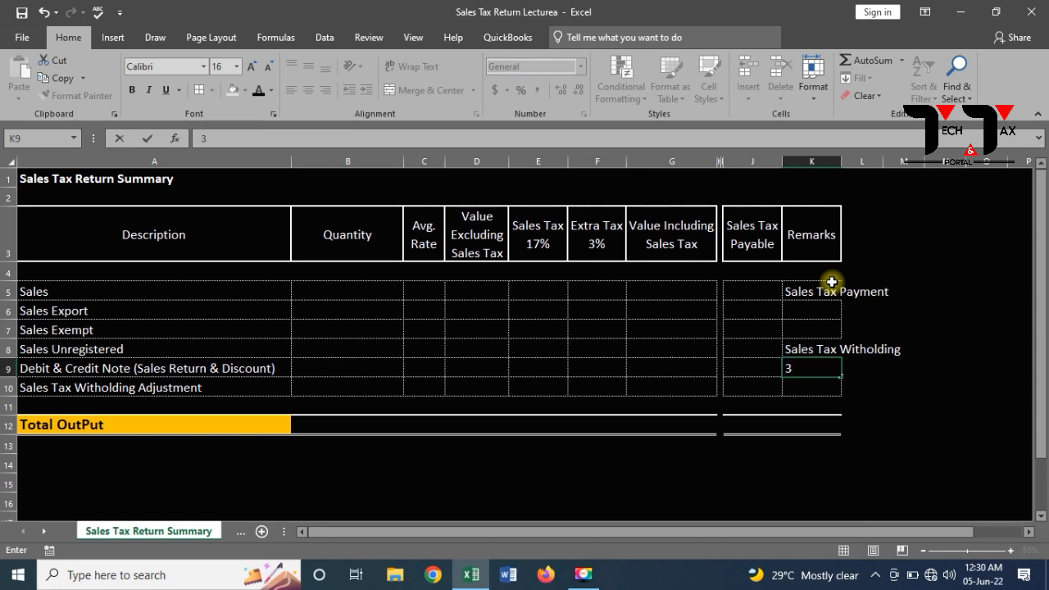
pyautogui.write('% Furter')
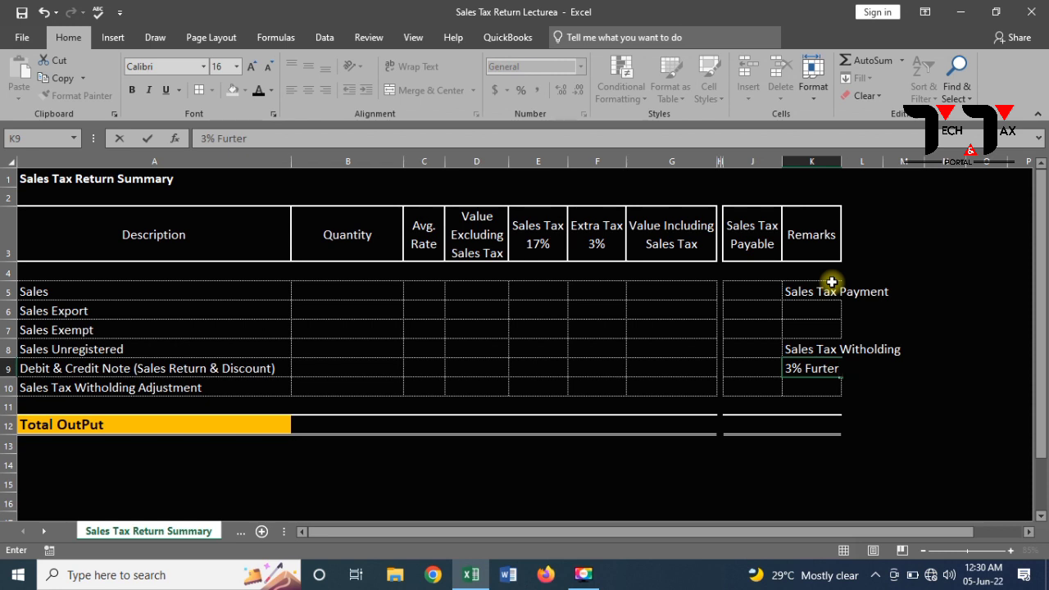
pyautogui.write(' Tax')
pyautogui.press('Return')
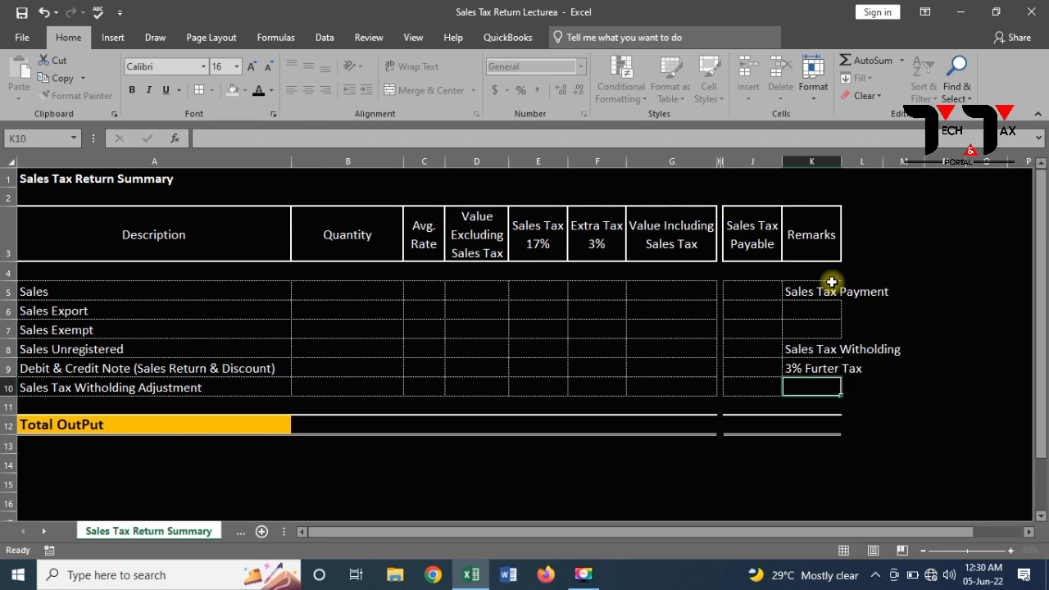
pyautogui.doubleClick(843, 162)
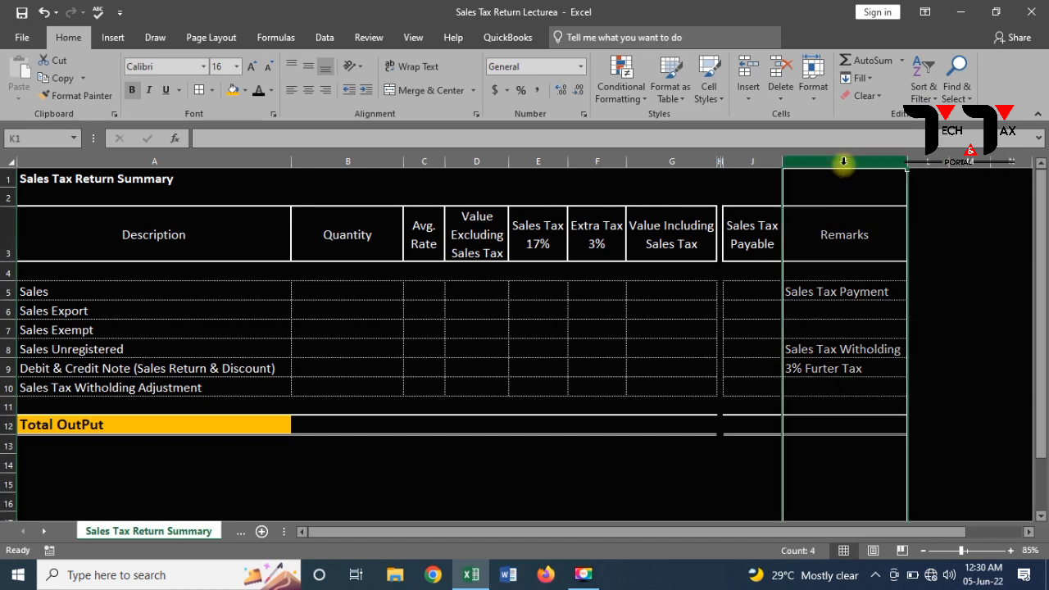
pyautogui.click(719, 425)
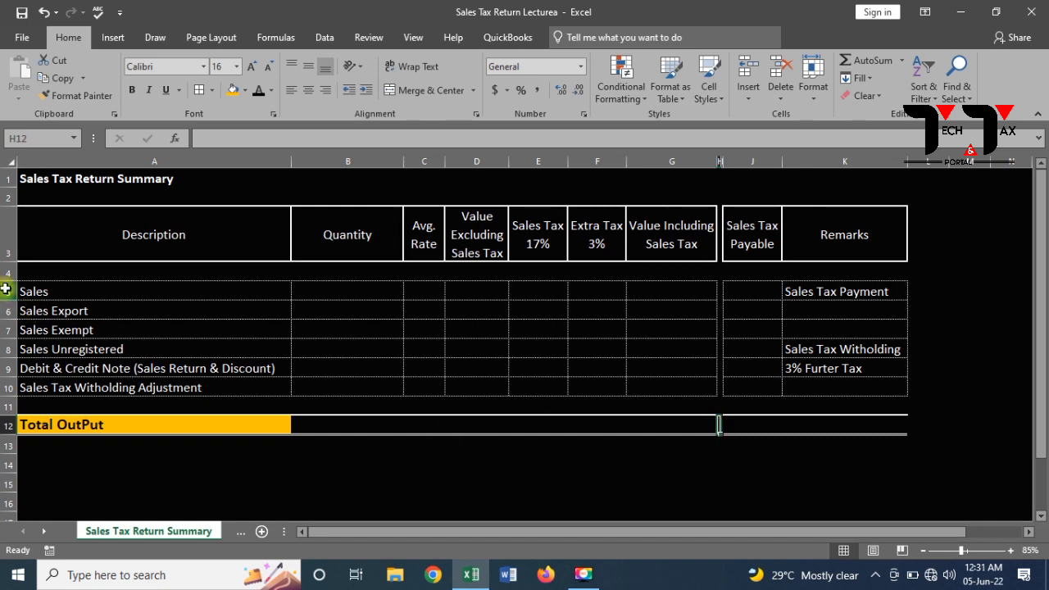
# Copy rows 5 to 12, including the Total OutPut row, and paste the block starting at row 14.
pyautogui.moveTo(9, 291); pyautogui.dragTo(9, 444)
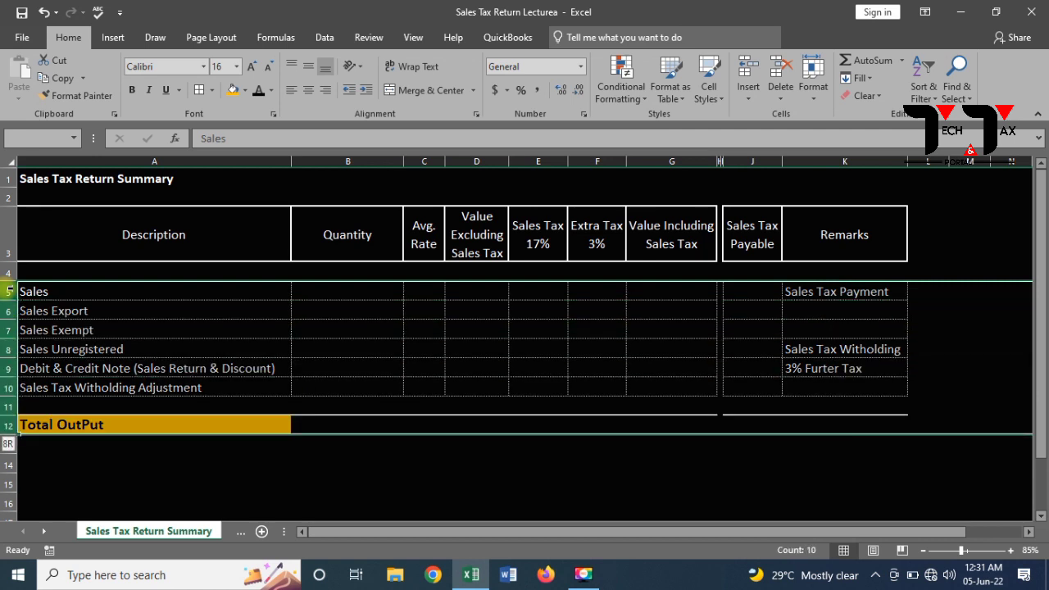
pyautogui.hotkey('ctrl', 'c')
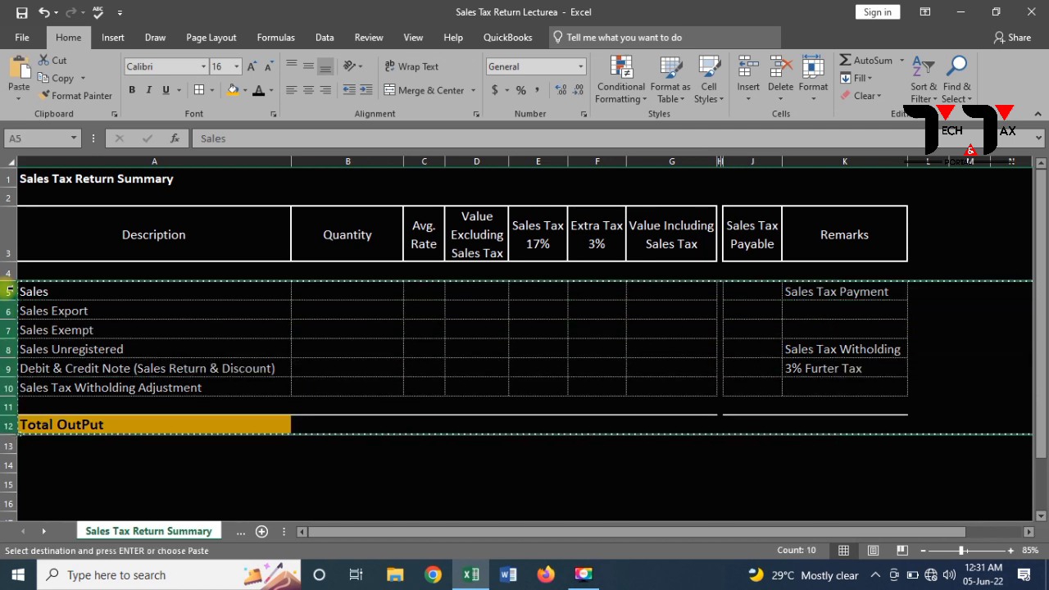
pyautogui.press('Down')
pyautogui.press('Down')
pyautogui.press('Down')
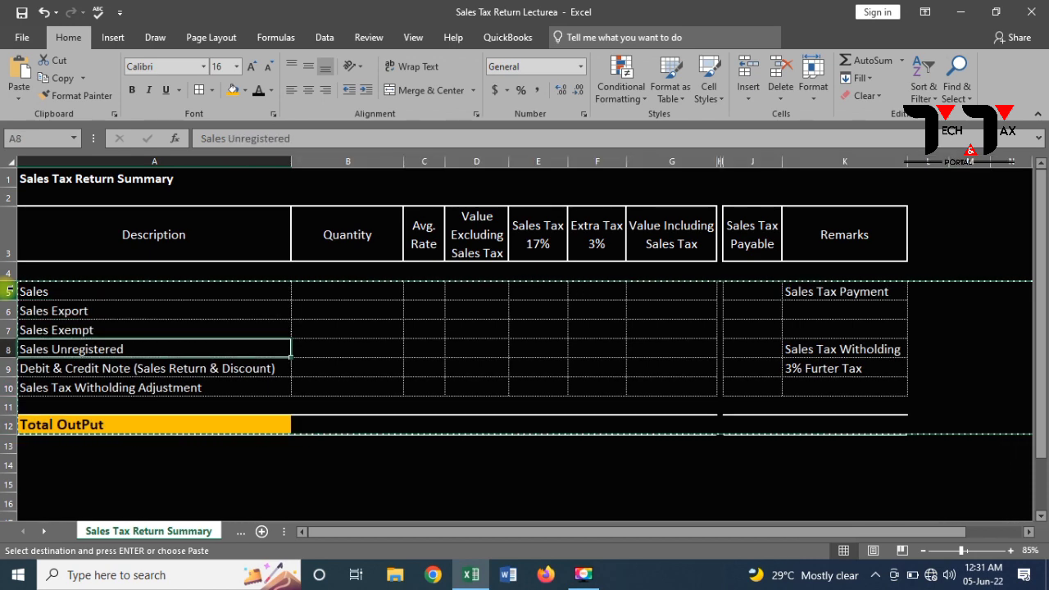
pyautogui.press('Down')
pyautogui.press('Down')
pyautogui.press('Down')
pyautogui.press('Down')
pyautogui.press('Down')
pyautogui.press('Down')
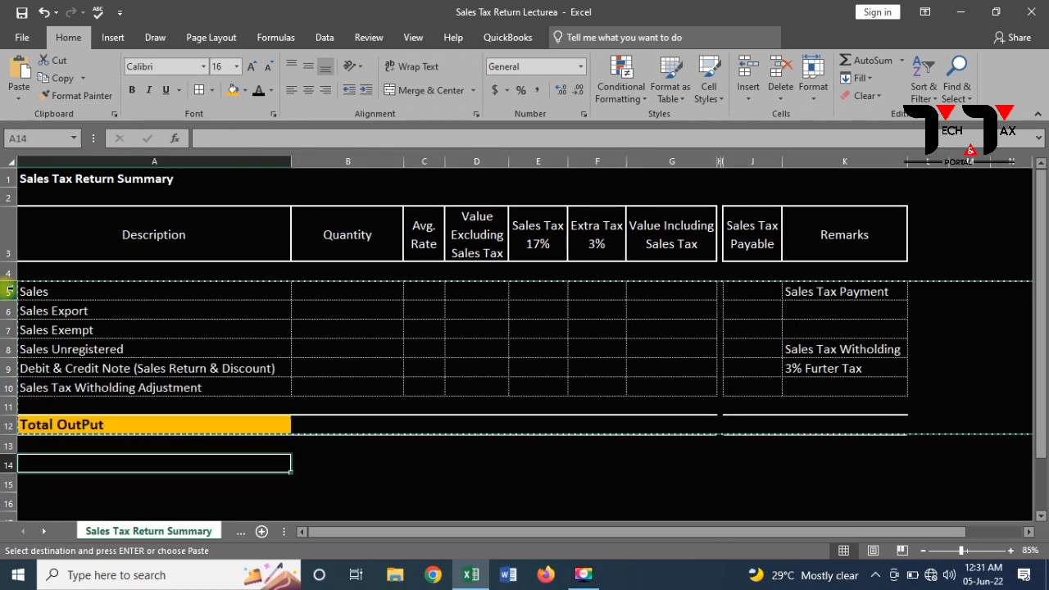
pyautogui.hotkey('ctrl', 'v')
# Delete the duplicated Debit & Credit Note row from the pasted block.
pyautogui.press('Down')
pyautogui.press('Down')
pyautogui.press('Down')
pyautogui.press('Down')
pyautogui.press('Down')
pyautogui.press('Down')
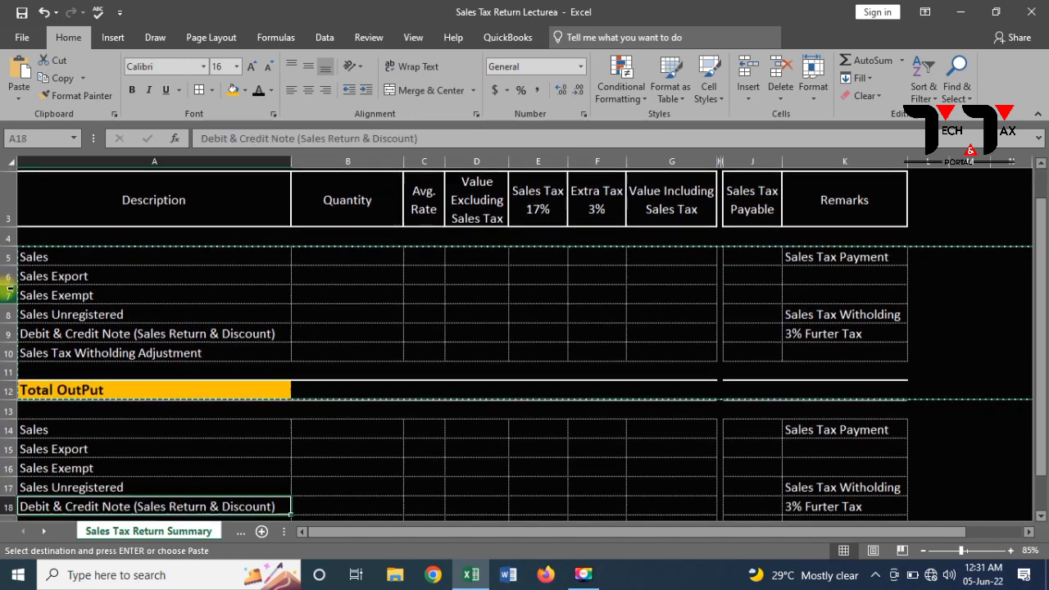
pyautogui.press('Down')
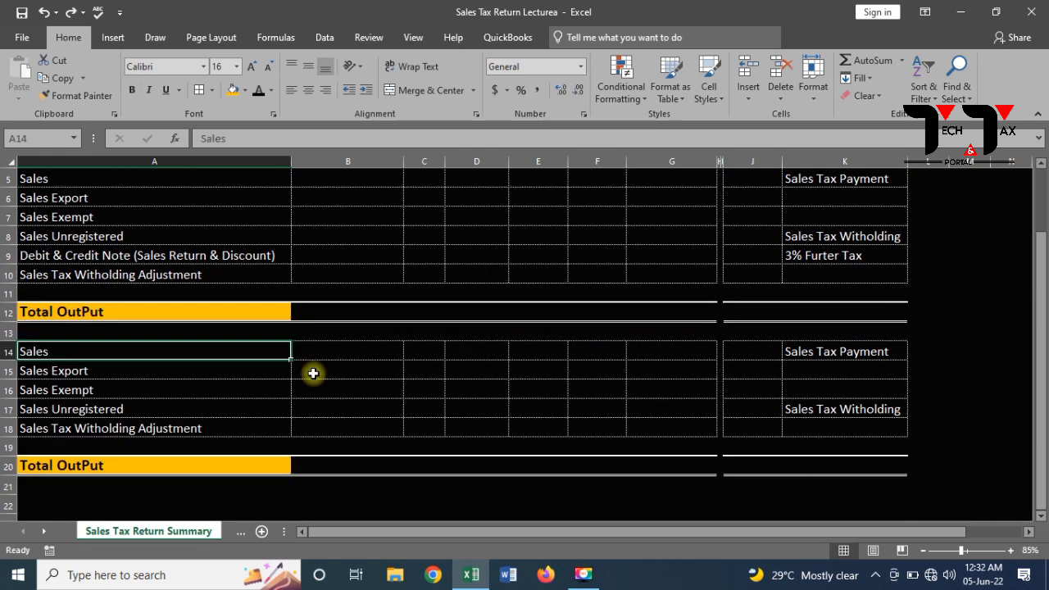
# Change the total label of the pasted block in A20 to "Total Input".
pyautogui.press('Down')
pyautogui.press('Down')
pyautogui.press('Down')
pyautogui.press('Down')
pyautogui.press('Down')
pyautogui.press('Down')
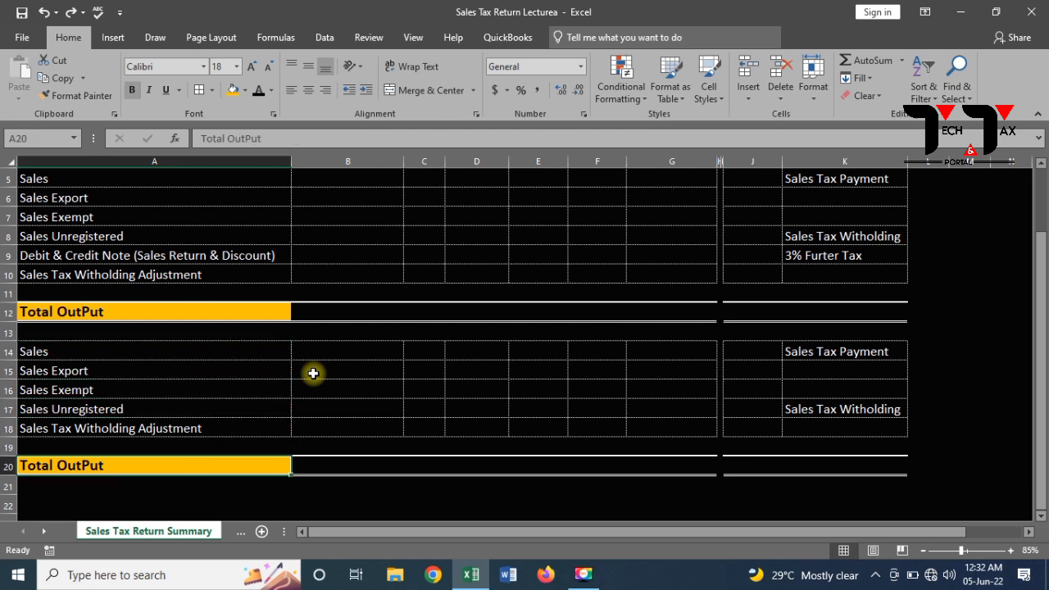
pyautogui.press('F2')
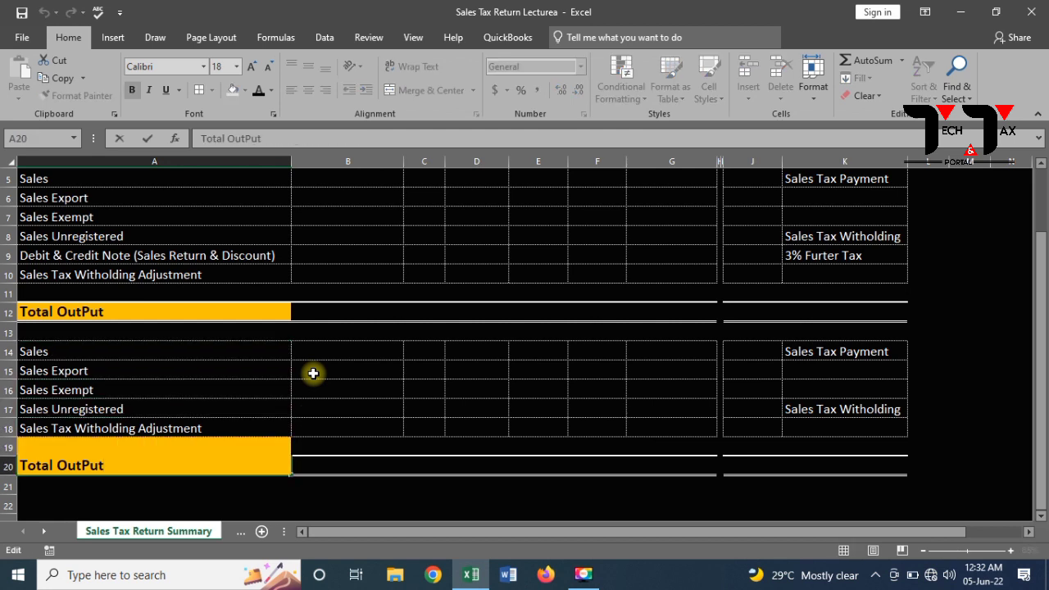
pyautogui.press('BackSpace')
pyautogui.press('BackSpace')
pyautogui.press('BackSpace')
pyautogui.press('BackSpace')
pyautogui.press('BackSpace')
pyautogui.press('BackSpace')
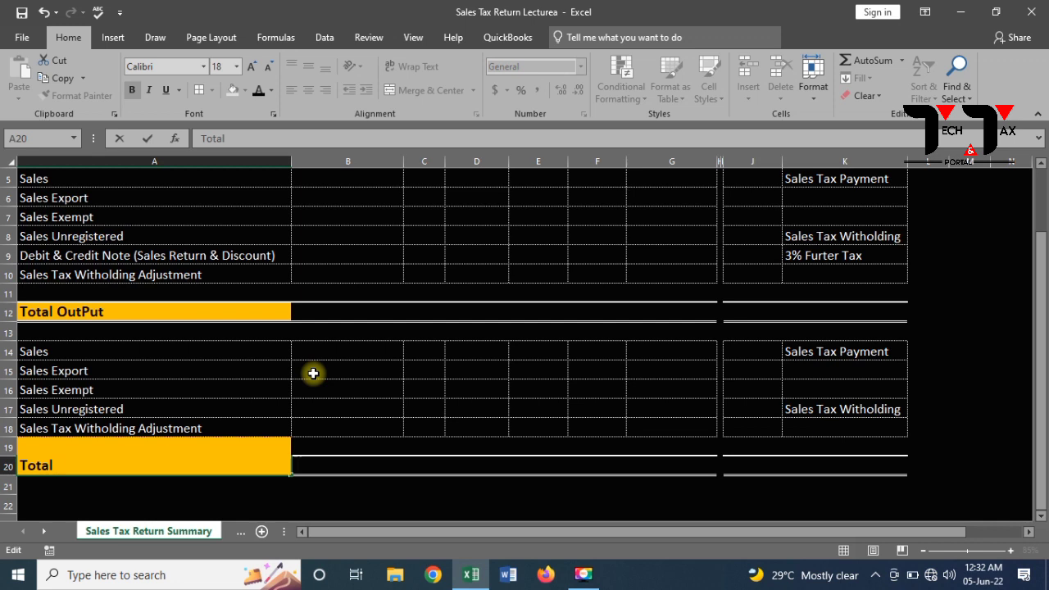
pyautogui.write('Input')
pyautogui.press('Return')
# Replace the Sales label in A14 with "Import".
pyautogui.press('Up')
pyautogui.press('Up')
pyautogui.press('Up')
pyautogui.press('Up')
pyautogui.press('Up')
pyautogui.press('Up')
pyautogui.press('Up')
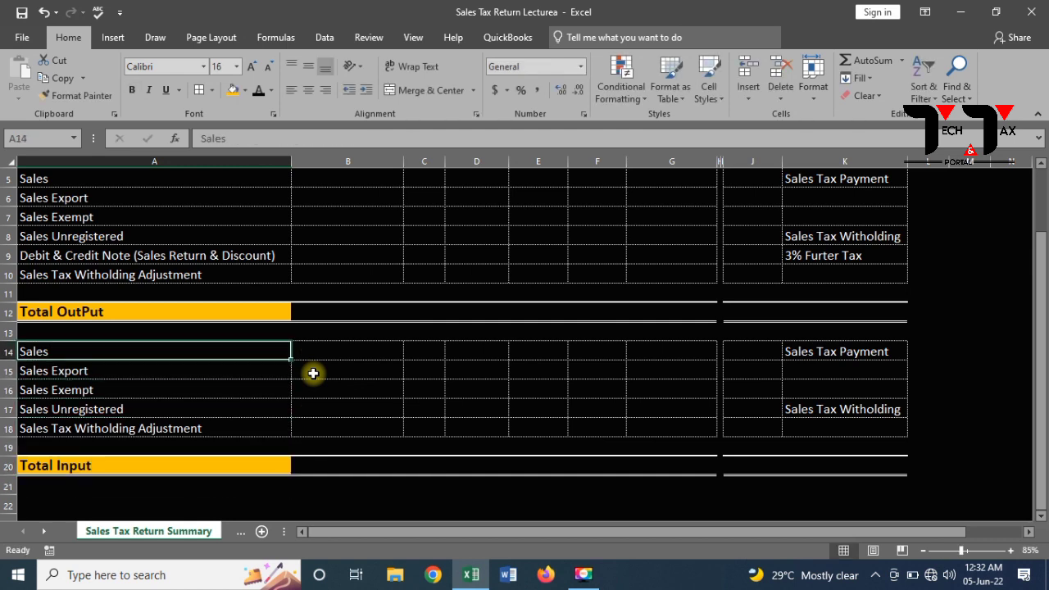
pyautogui.write('Import')
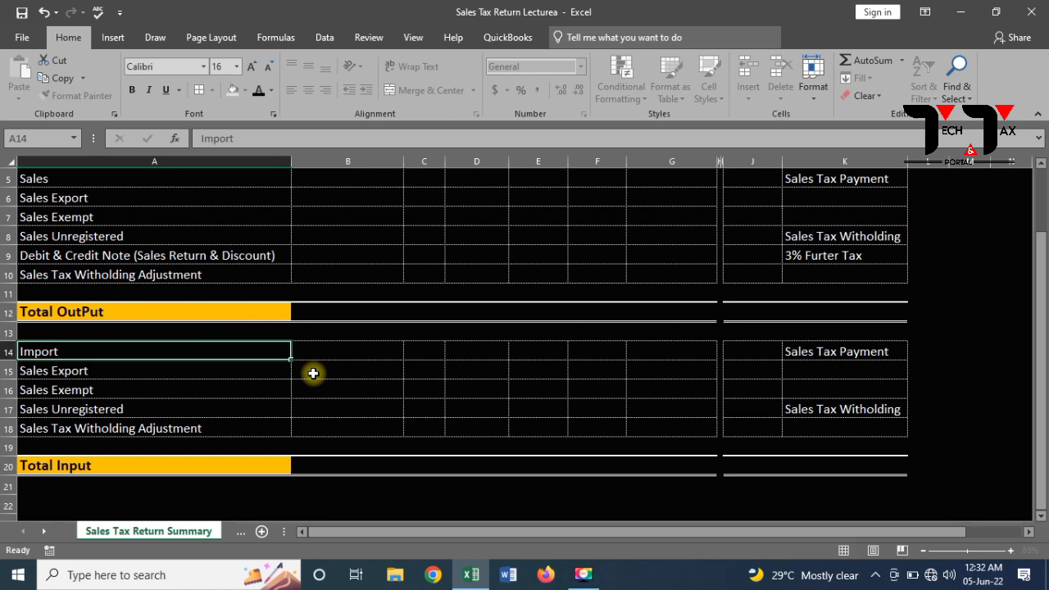
pyautogui.press('Return')
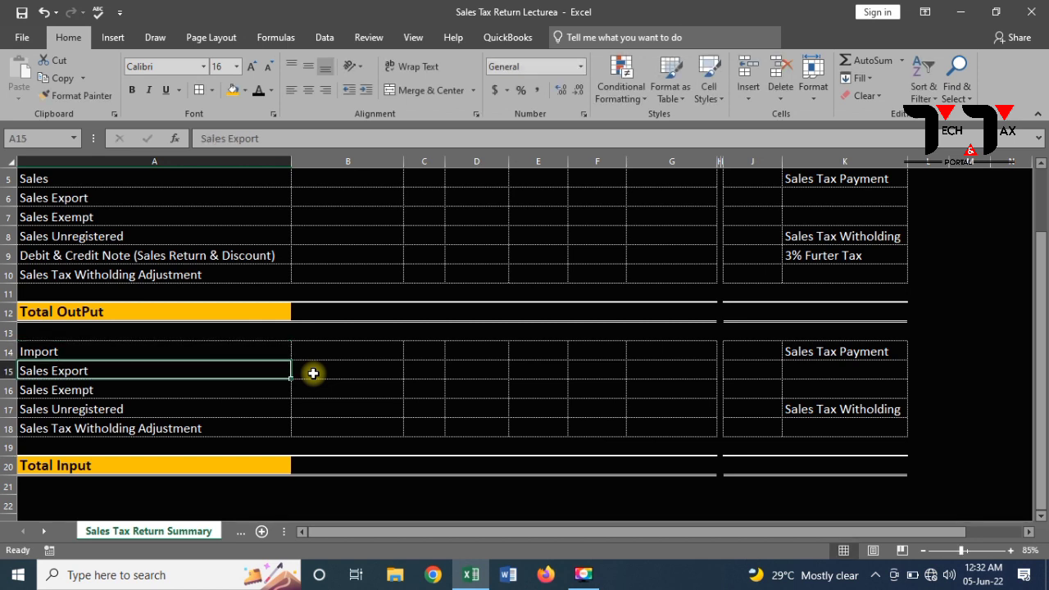
# Replace the labels in A15 and A16 with "Purchases" and "Electric".
pyautogui.write('Pur')
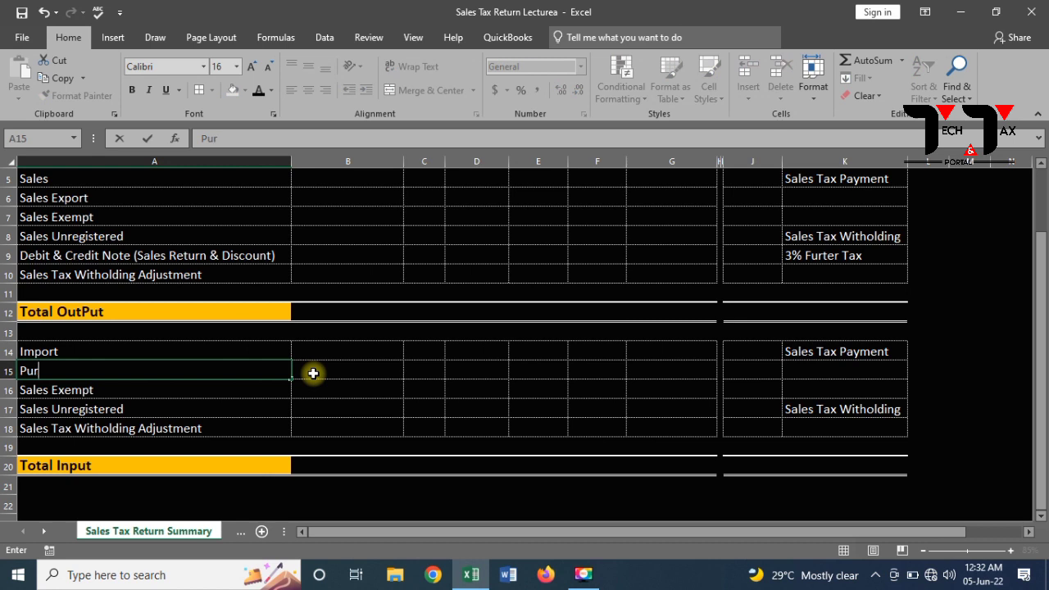
pyautogui.write('chases')
pyautogui.press('Return')
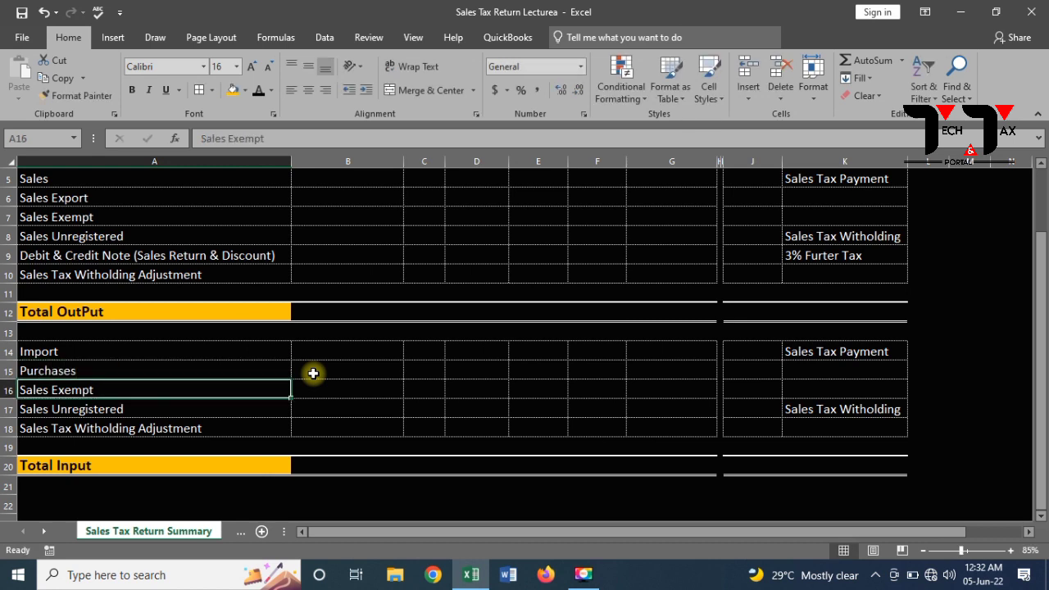
pyautogui.write('Ele')
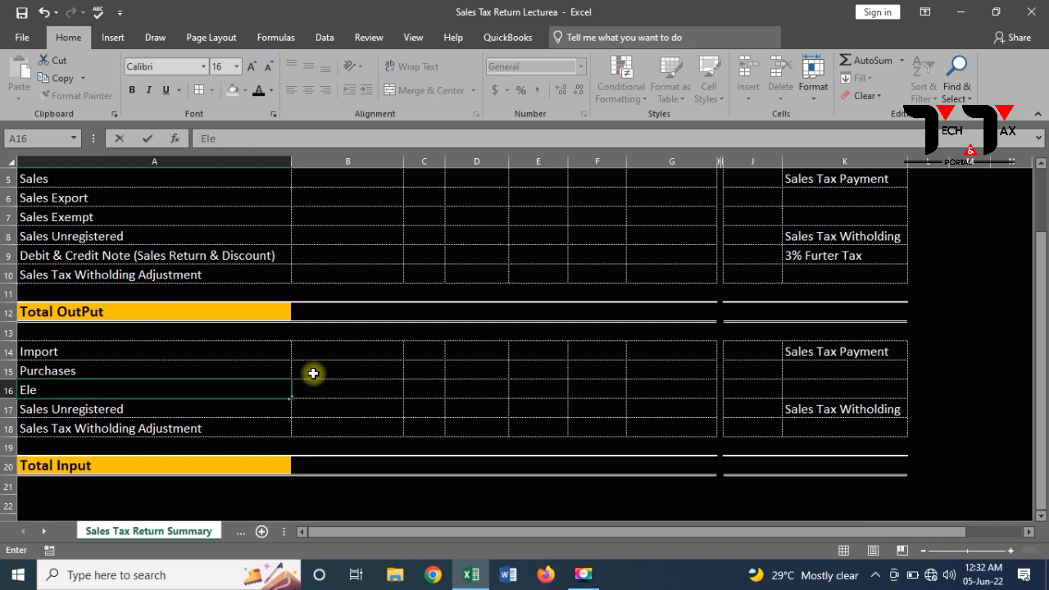
pyautogui.write('ctric')
pyautogui.press('Return')
# Replace the Sales Unregistered label in A17 with "Purcases Return Adjustment".
pyautogui.press('Down')
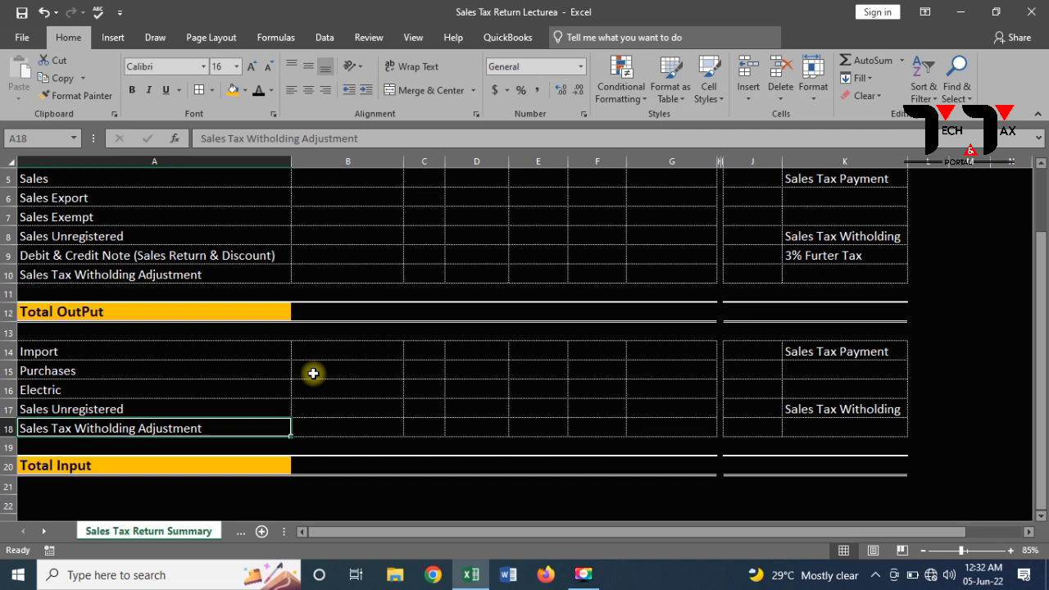
pyautogui.press('Up')
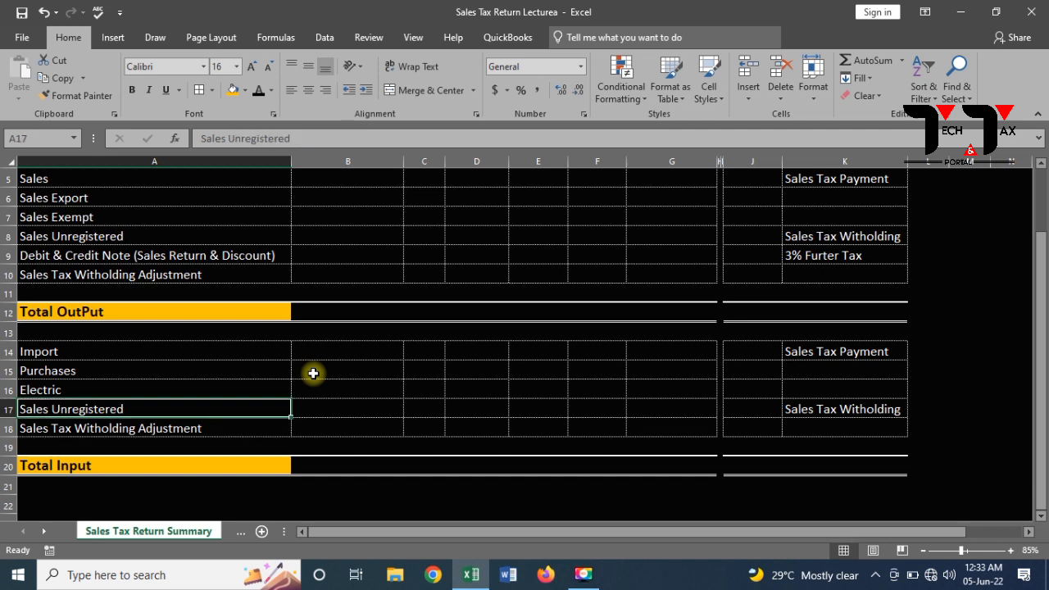
pyautogui.write('Pur')
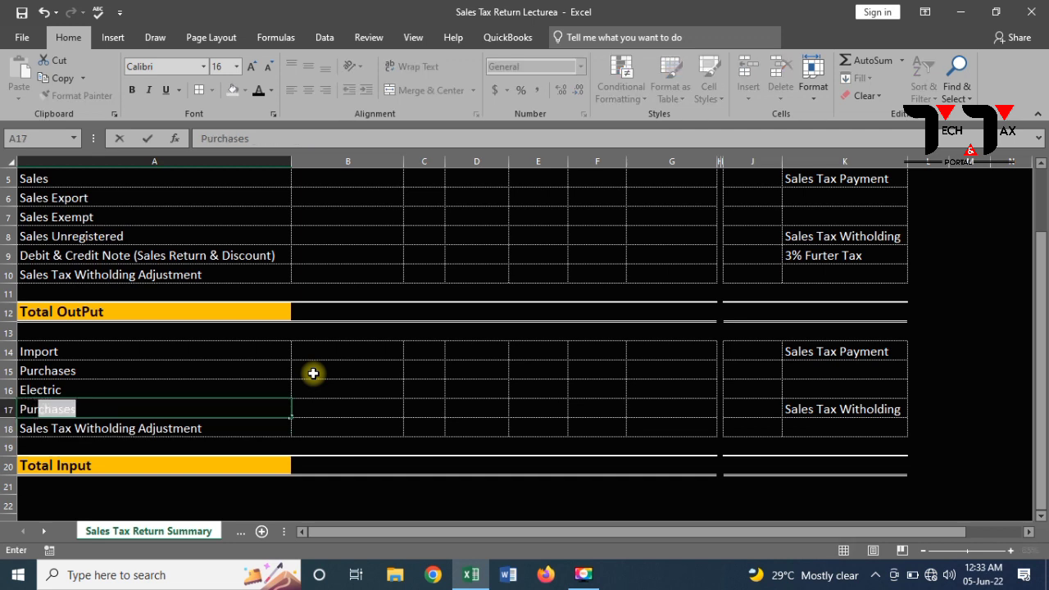
pyautogui.write('cases ')
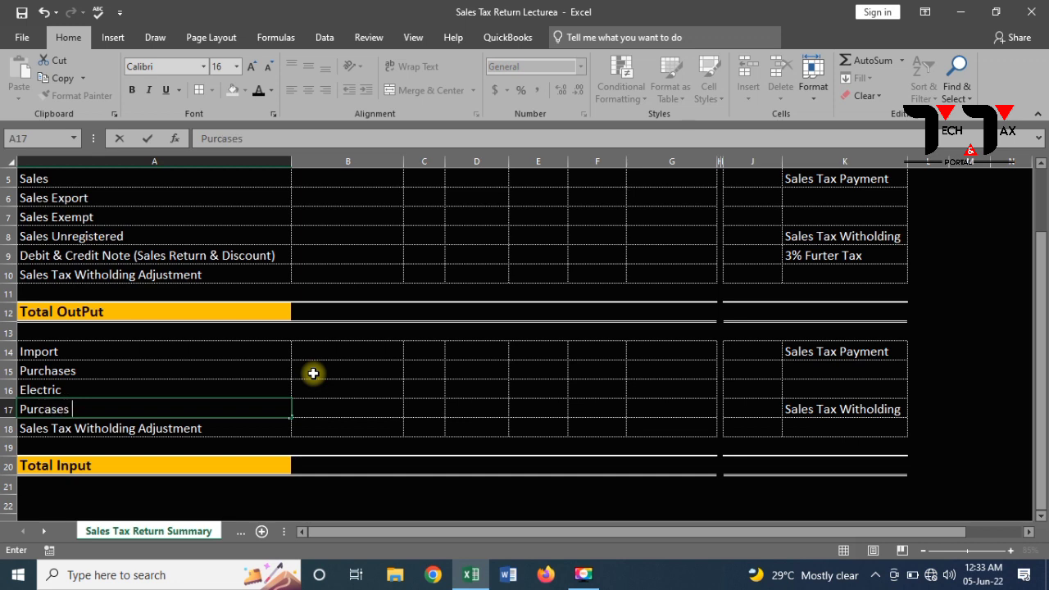
pyautogui.write('Return A')
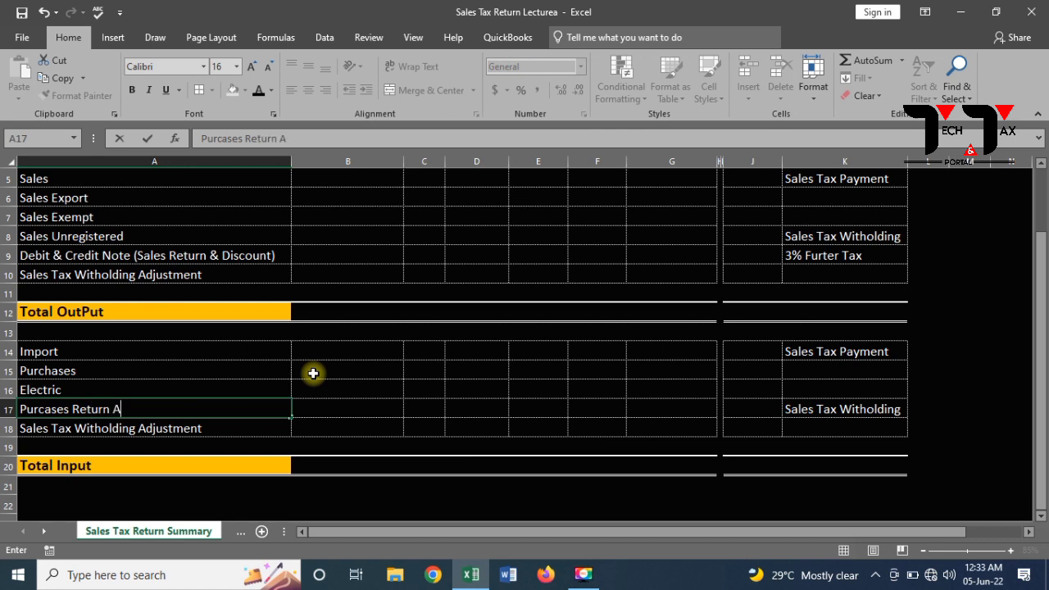
pyautogui.write('djustme')
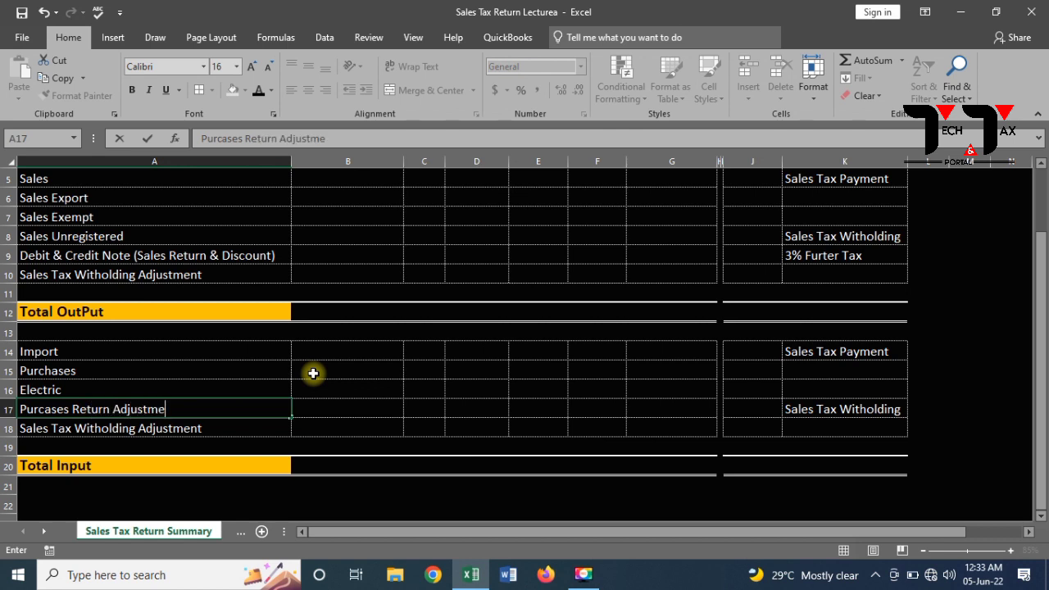
pyautogui.write('nt')
pyautogui.press('Return')
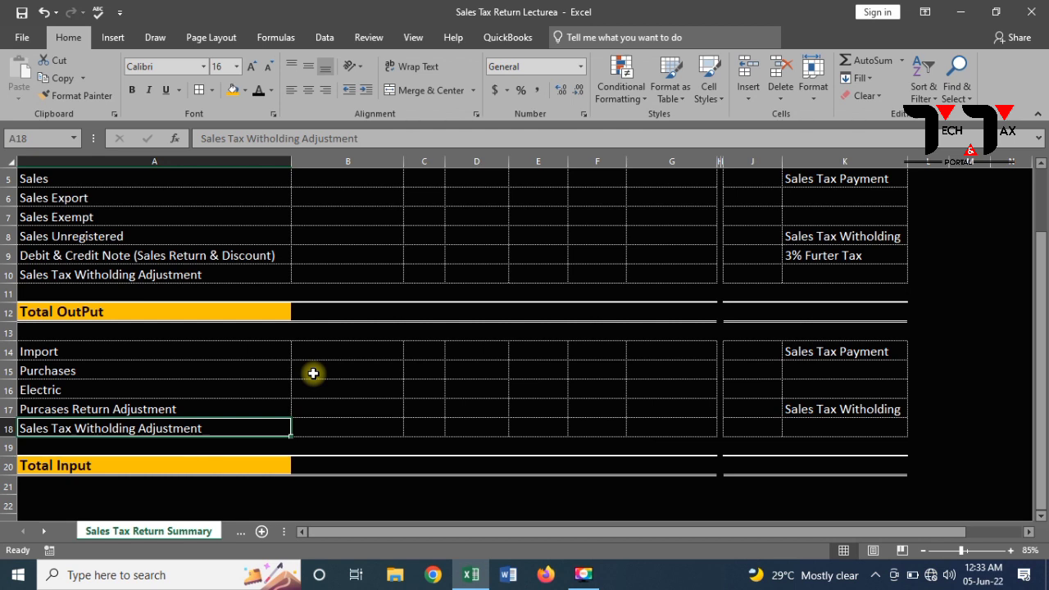
# Shorten the label in A18 to "Sales Tax Witholding" by removing the word Adjustment.
pyautogui.press('F2')
pyautogui.press('BackSpace')
pyautogui.press('BackSpace')
pyautogui.press('BackSpace')
pyautogui.press('BackSpace')
pyautogui.press('BackSpace')
pyautogui.press('BackSpace')
pyautogui.press('BackSpace')
pyautogui.press('BackSpace')
pyautogui.press('BackSpace')
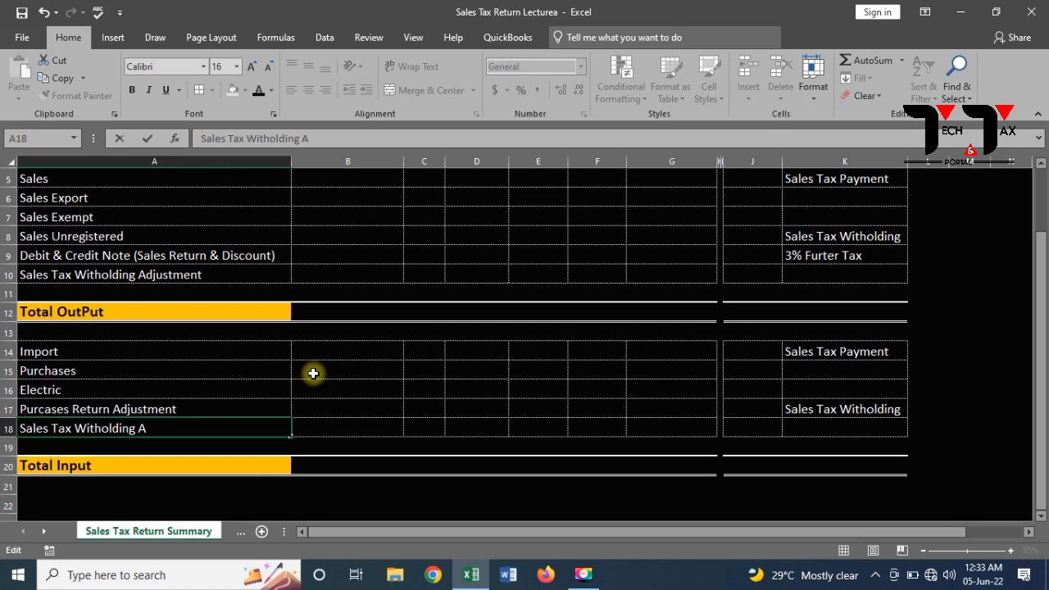
pyautogui.press('BackSpace')
pyautogui.press('Return')
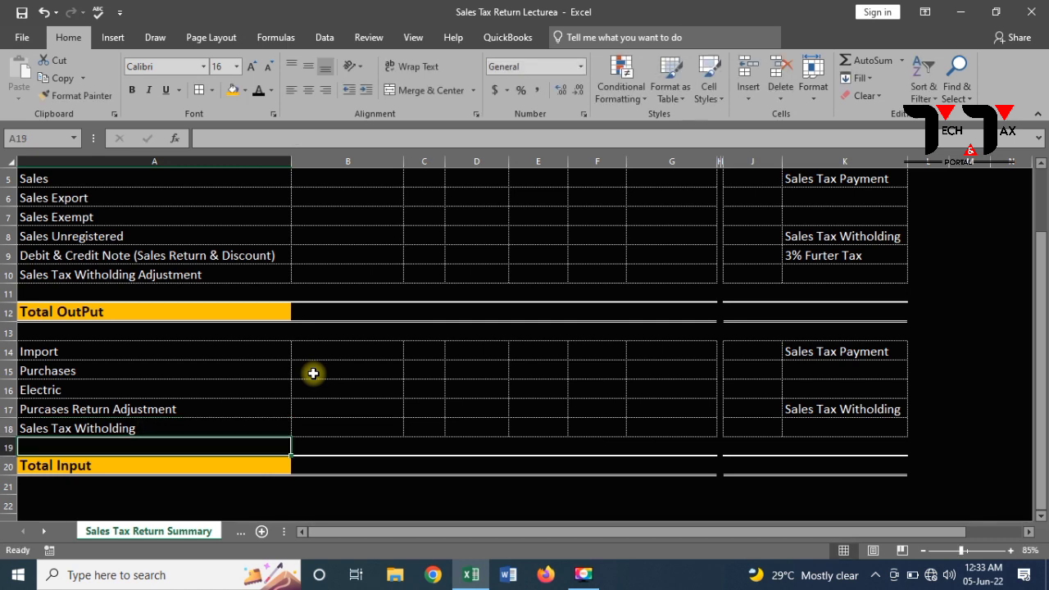
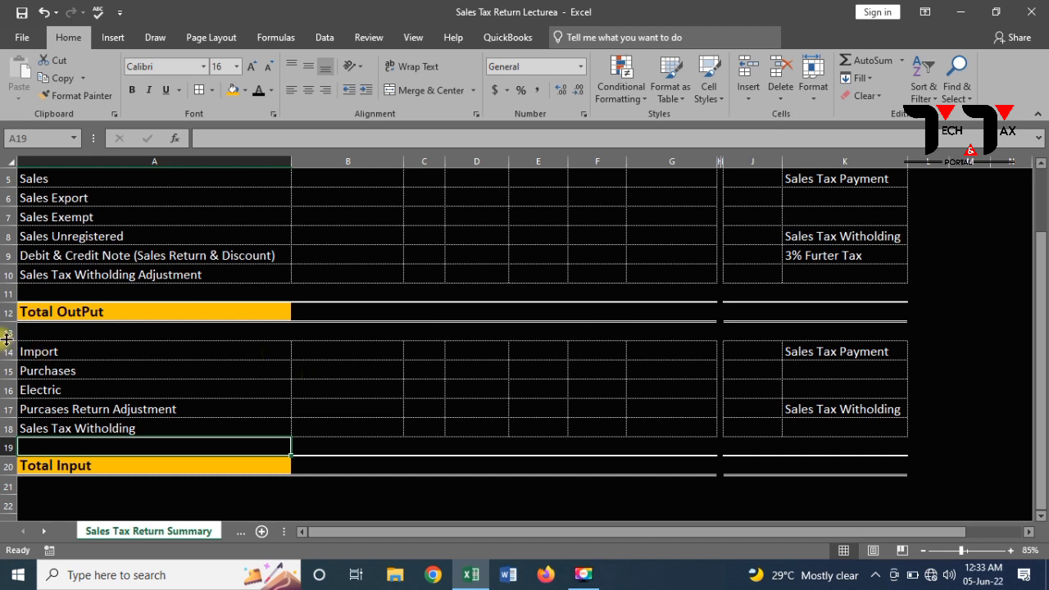
# Copy the entire Total OutPut row 12 and paste it into row 22.
pyautogui.click(10, 313)
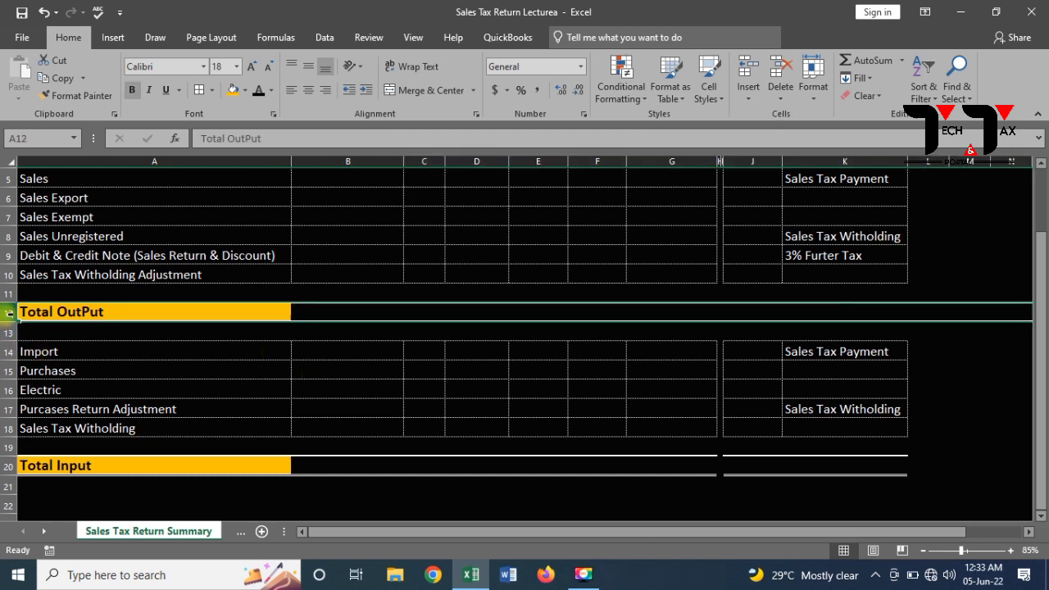
pyautogui.hotkey('ctrl', 'c')
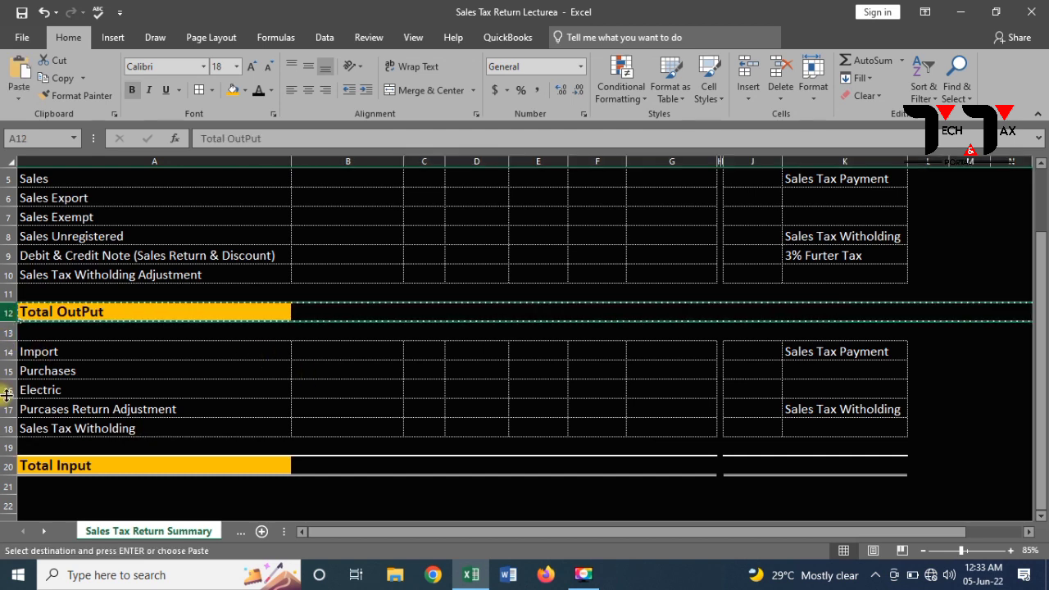
pyautogui.click(7, 504)
pyautogui.hotkey('ctrl', 'v')
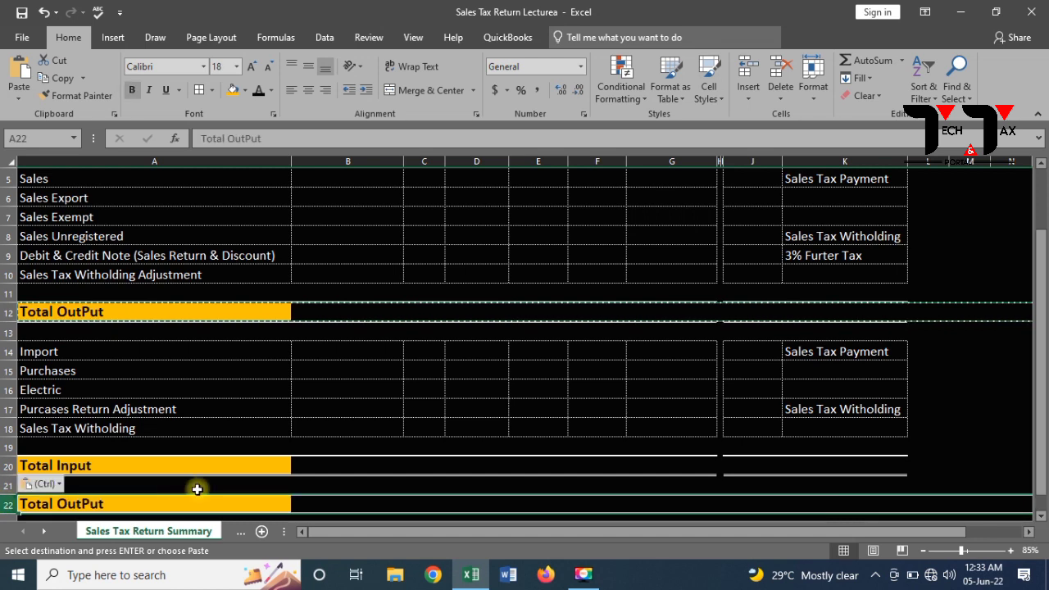
# Apply the formatting of cell B20 to the pasted total label in A22 with Format Painter.
pyautogui.click(320, 467)
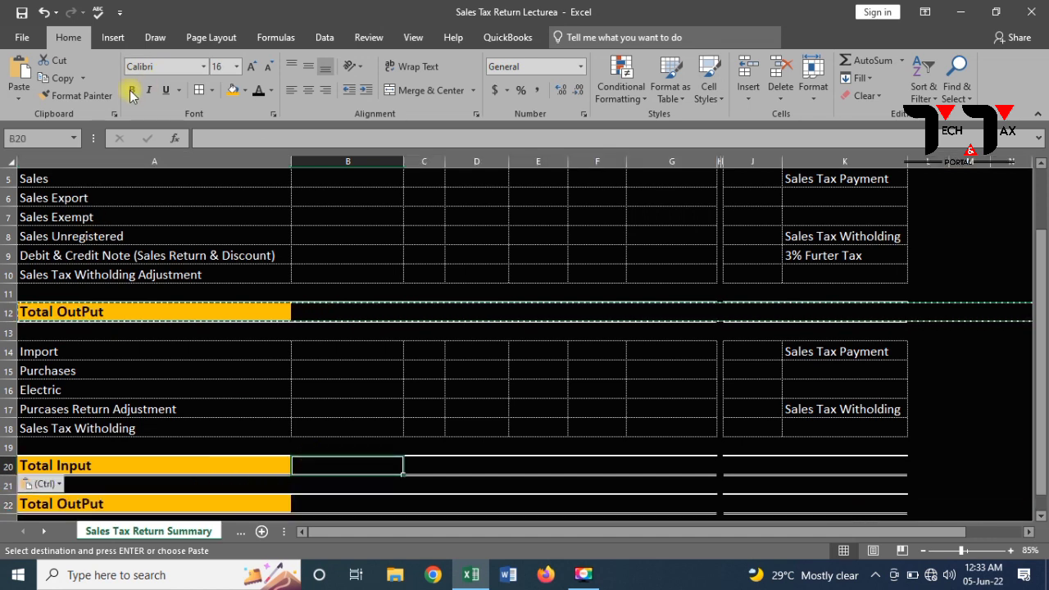
pyautogui.click(82, 95)
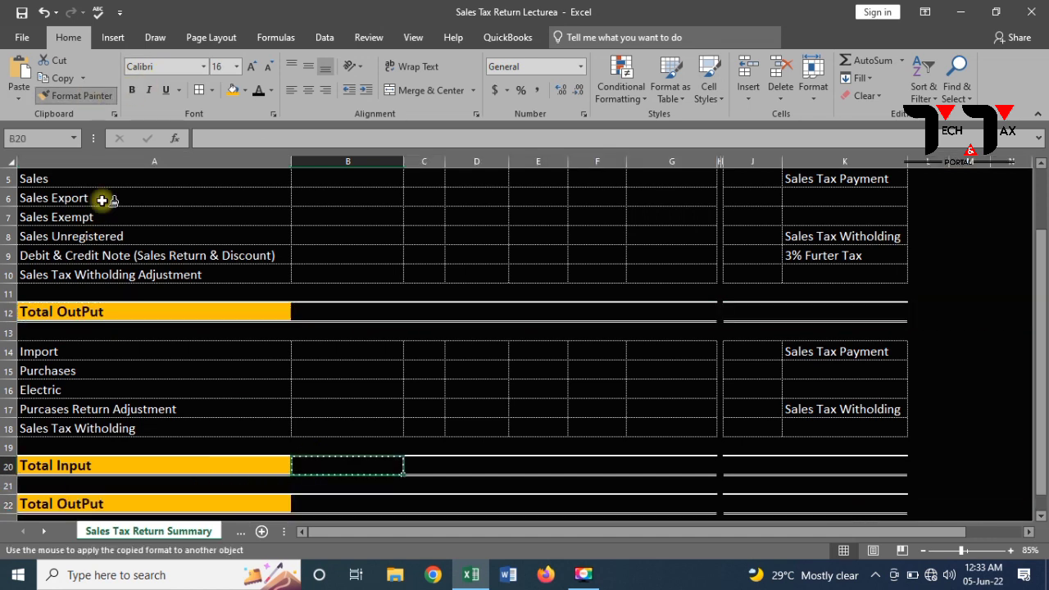
pyautogui.click(82, 499)
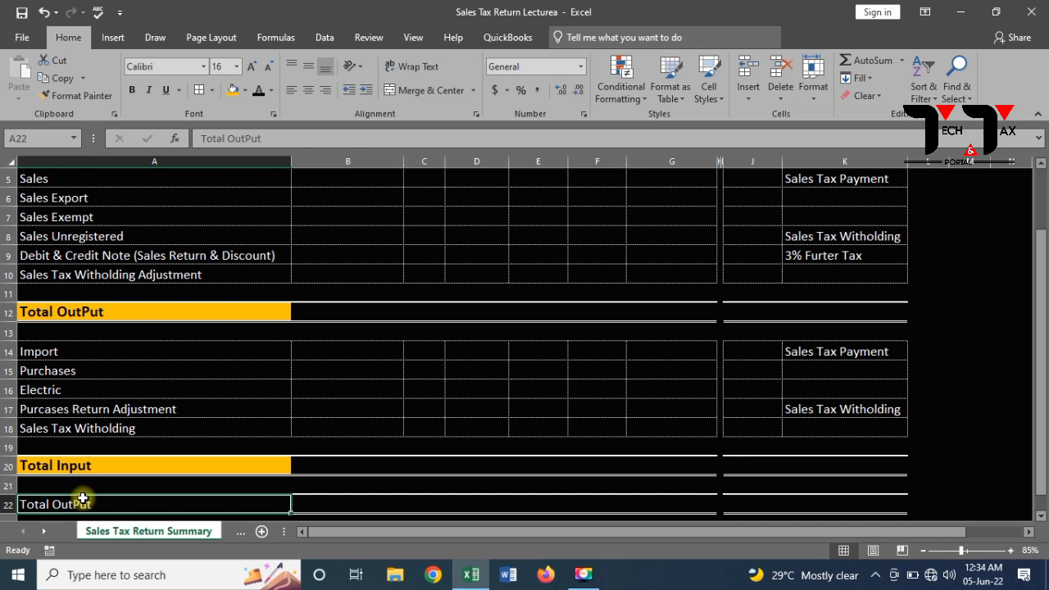
# Replace the label in A22, below the Total Input row, with "Total GST Payable".
pyautogui.write('Total ')
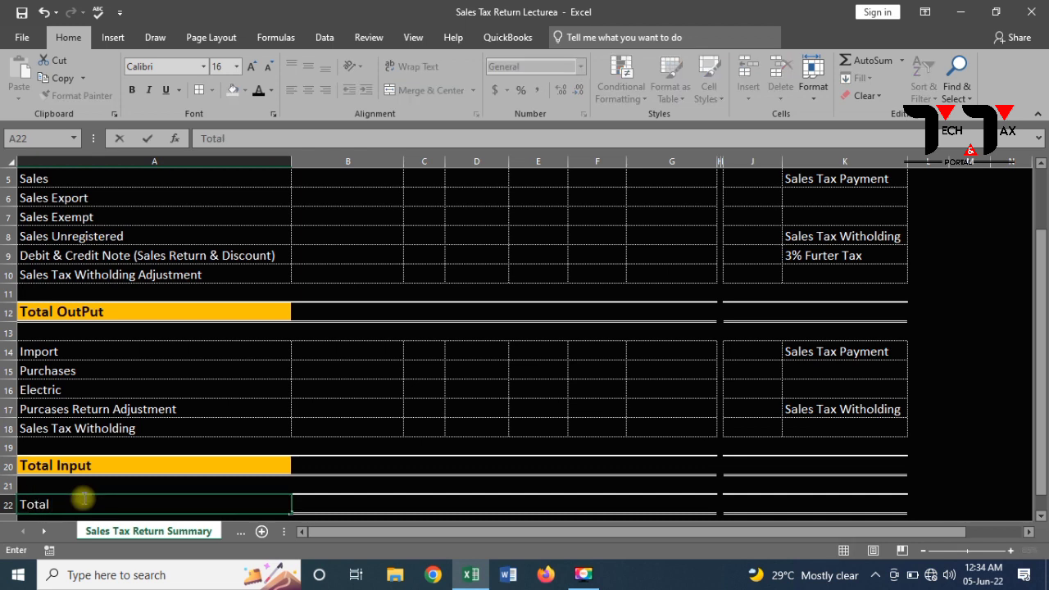
pyautogui.write('GST Payable')
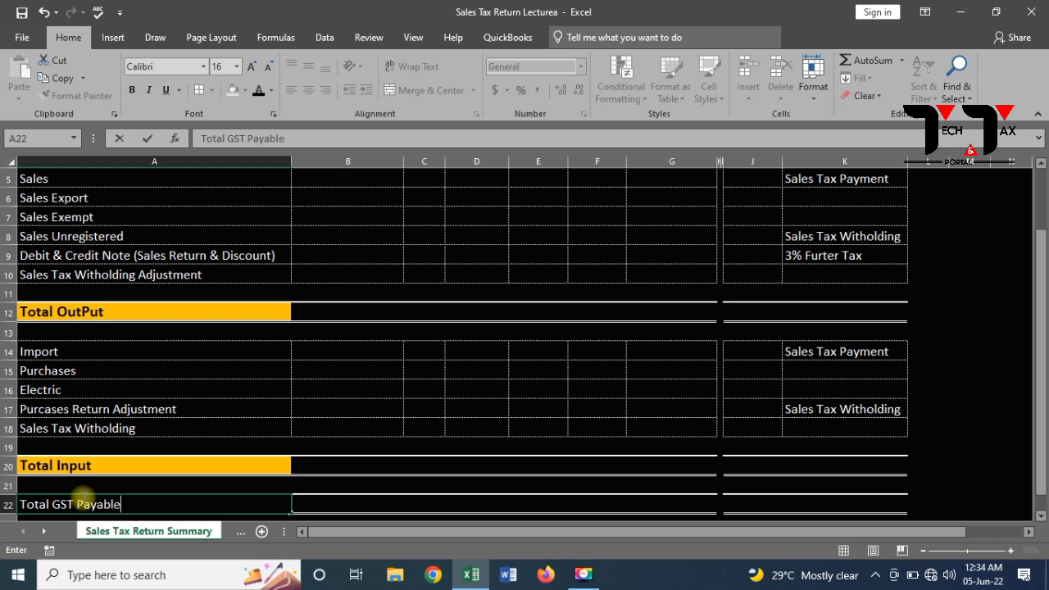
pyautogui.click(397, 372)
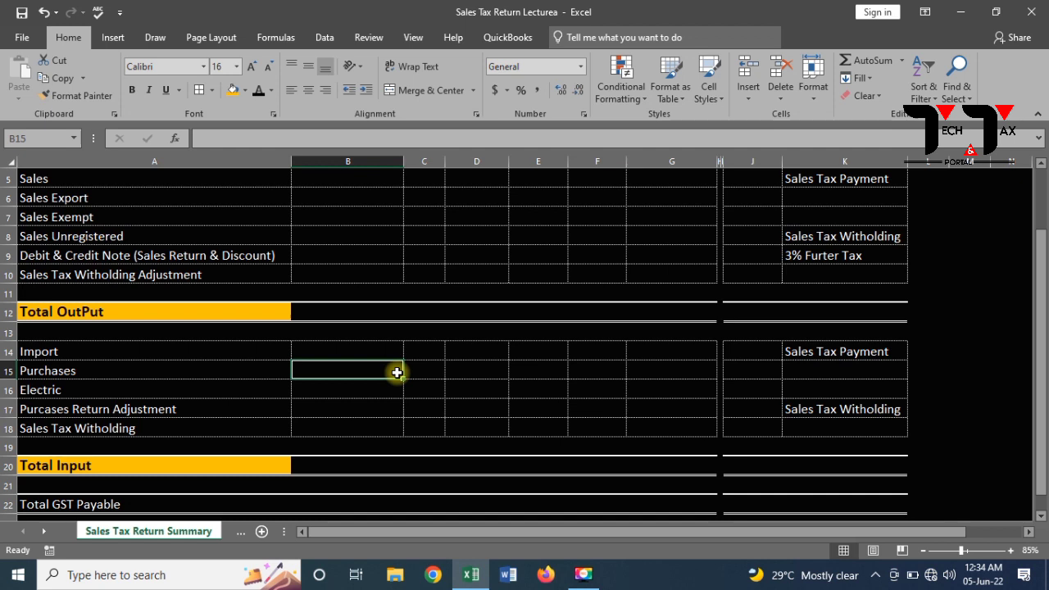
# Clear the "Sales Tax Payment" remark from the Import row in K14.
pyautogui.press('Up')
pyautogui.press('Up')
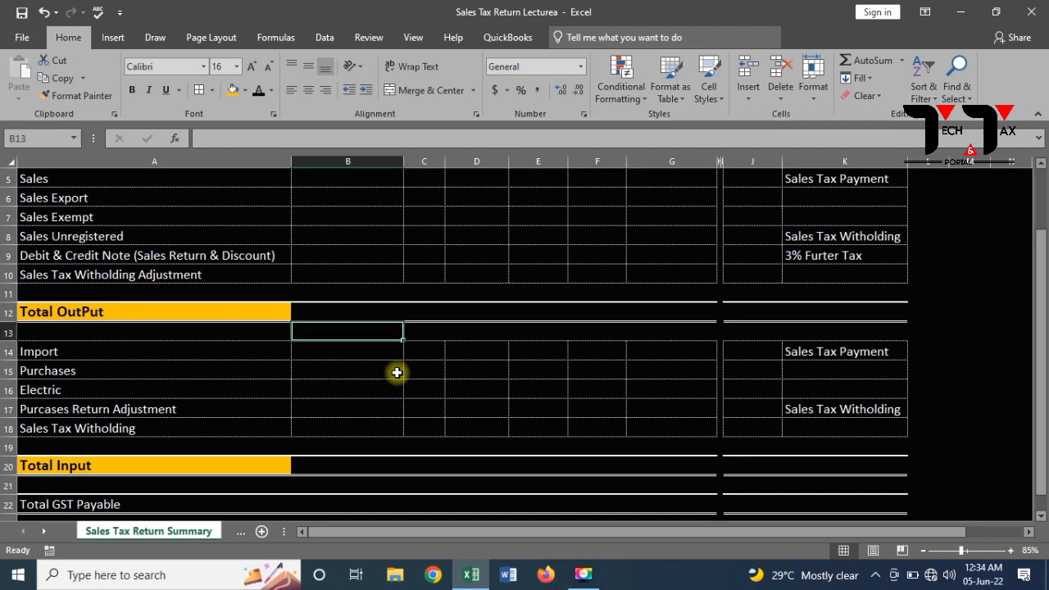
pyautogui.press('Down')
pyautogui.press('Right')
pyautogui.press('Right')
pyautogui.press('Right')
pyautogui.press('Right')
pyautogui.press('Right')
pyautogui.press('Right')
pyautogui.press('Right')
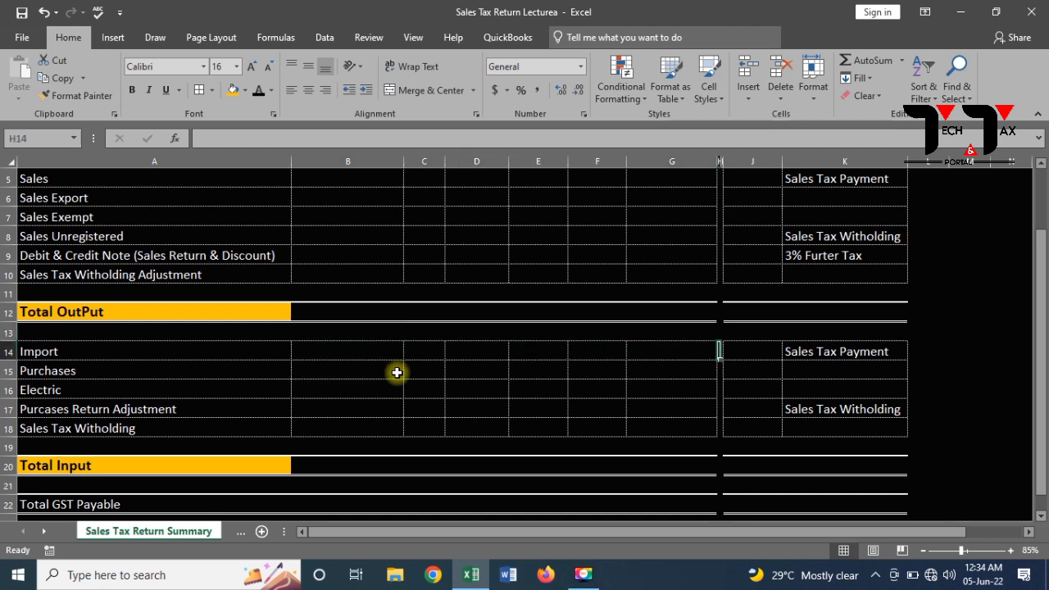
pyautogui.press('Right')
pyautogui.press('Right')
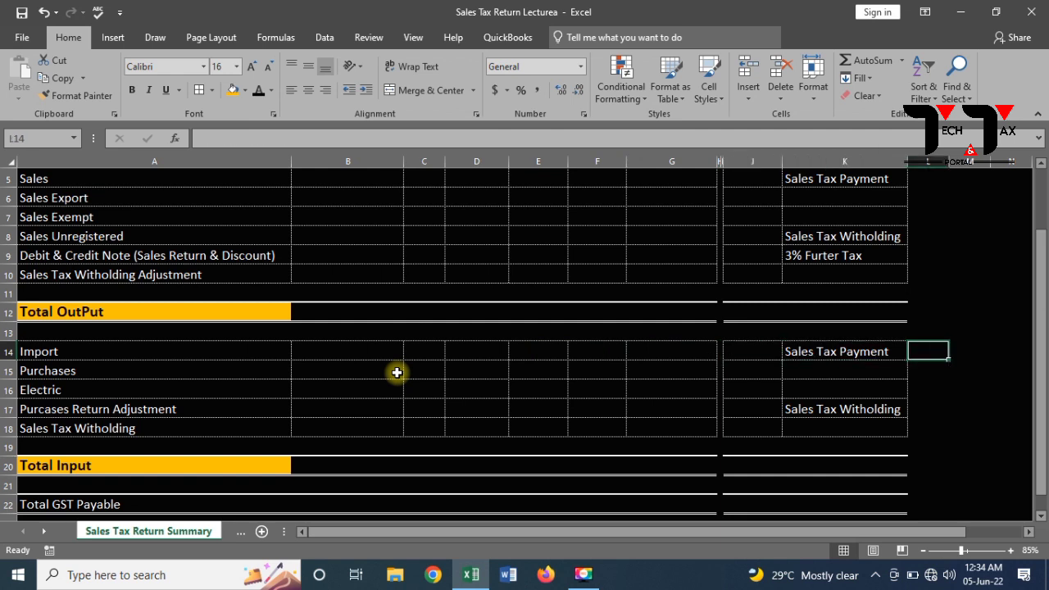
pyautogui.press('Left')
pyautogui.press('Delete')
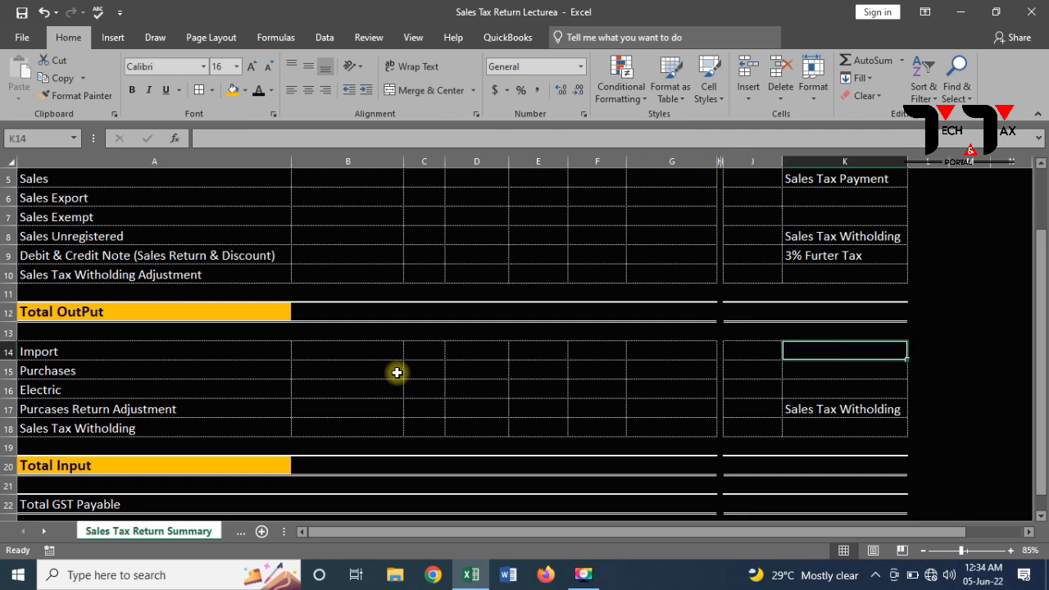
# Replace the remark for Purcases Return Adjustment in K17 with "Caried Forward Current Month".
pyautogui.press('Down')
pyautogui.press('Down')
pyautogui.press('Down')
pyautogui.press('Delete')
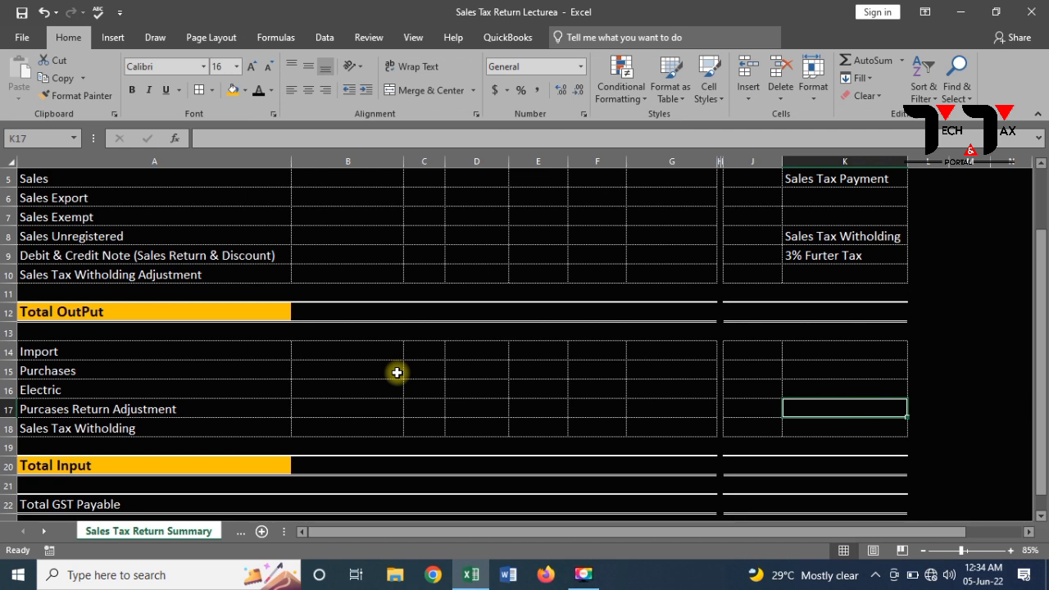
pyautogui.write('Car')
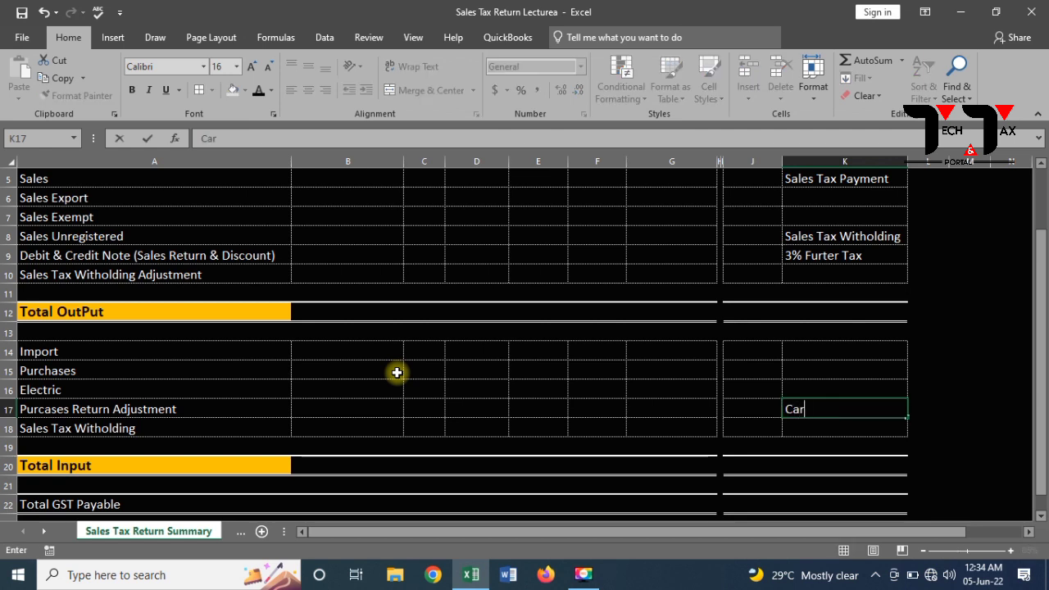
pyautogui.write('ied zfor')
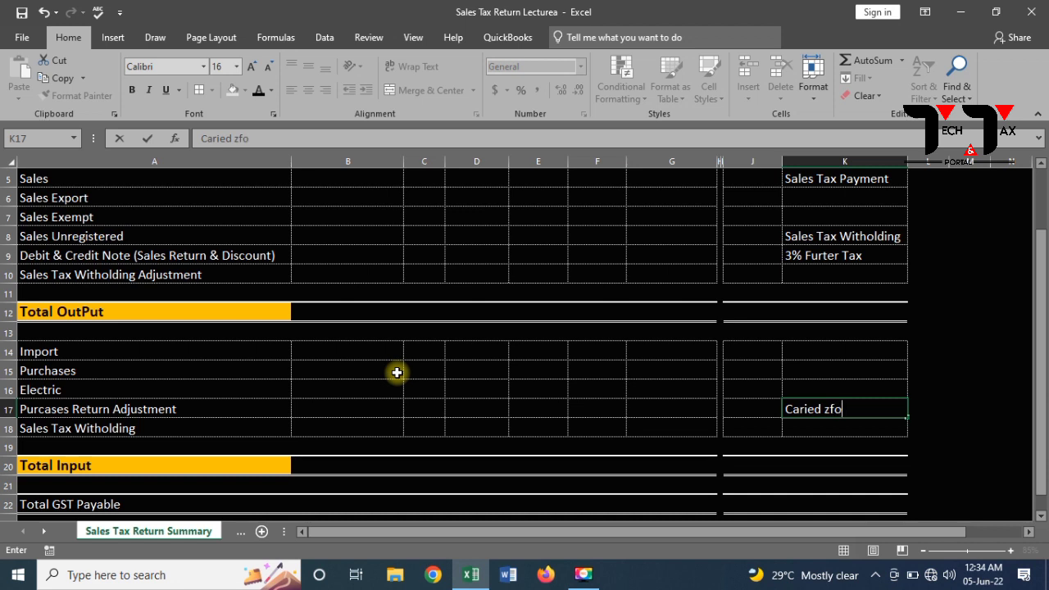
pyautogui.press('BackSpace')
pyautogui.press('BackSpace')
pyautogui.press('BackSpace')
pyautogui.press('BackSpace')
pyautogui.write('Forward')
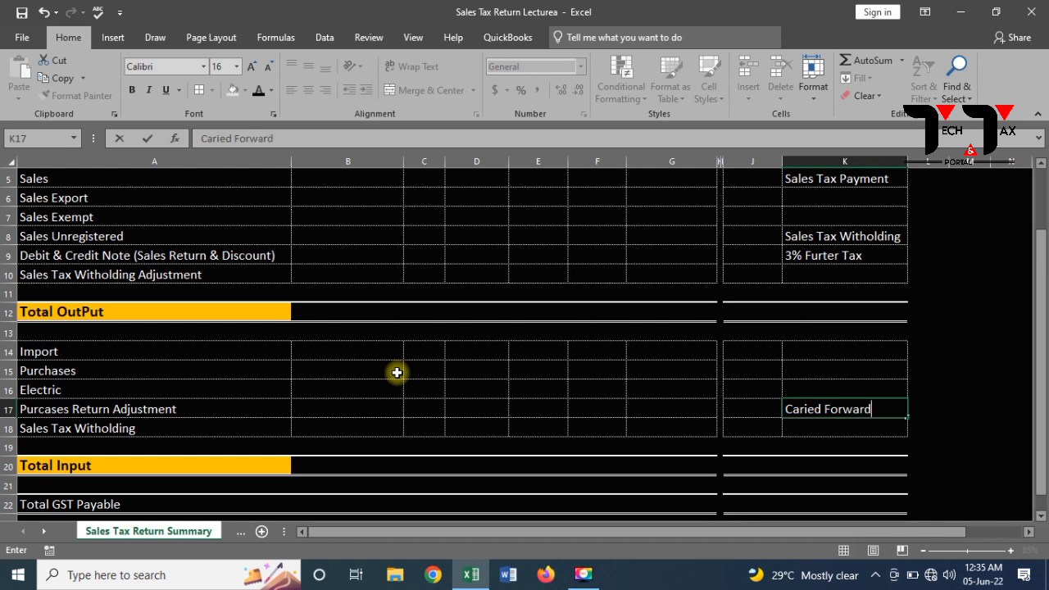
pyautogui.write(' c')
pyautogui.press('BackSpace')
pyautogui.write('C')
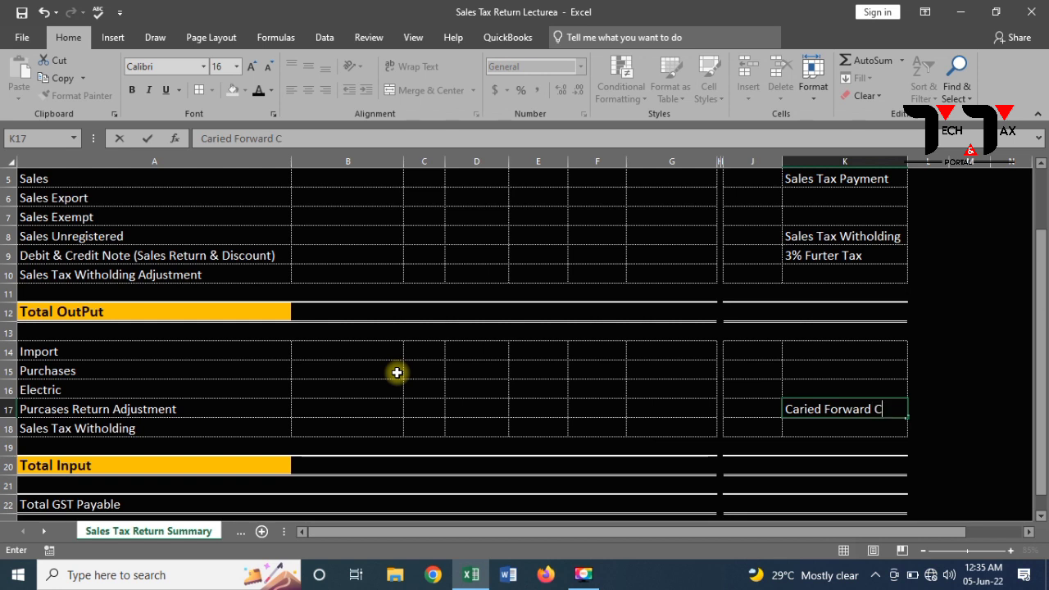
pyautogui.write('urrent')
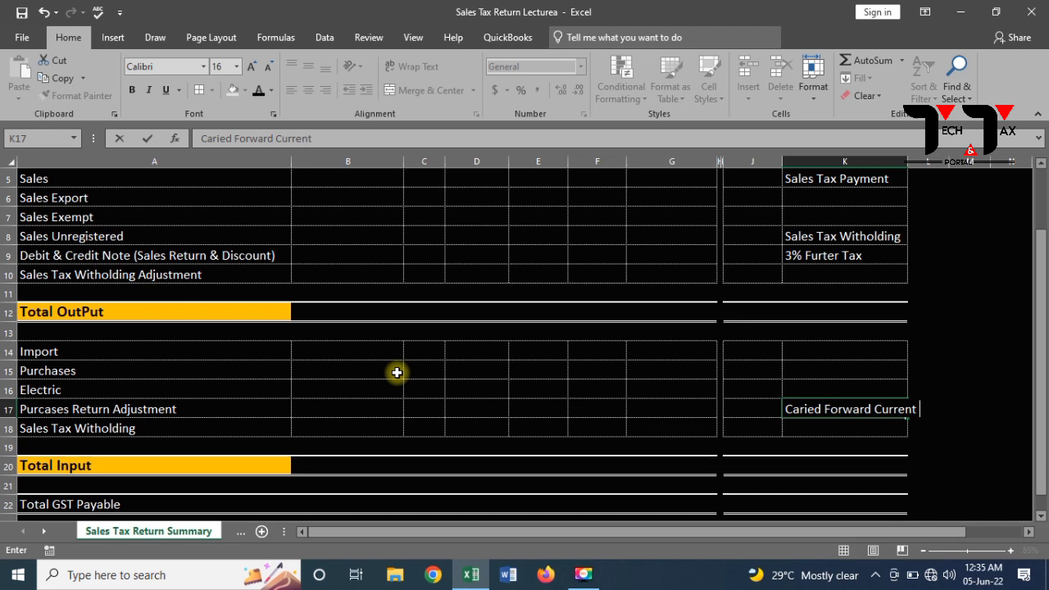
pyautogui.write(' Month')
pyautogui.press('Return')
# Fill the K17 remark down to K18 and reword the copy as "Caried Forward Prev. Month".
pyautogui.hotkey('ctrl', 'd')
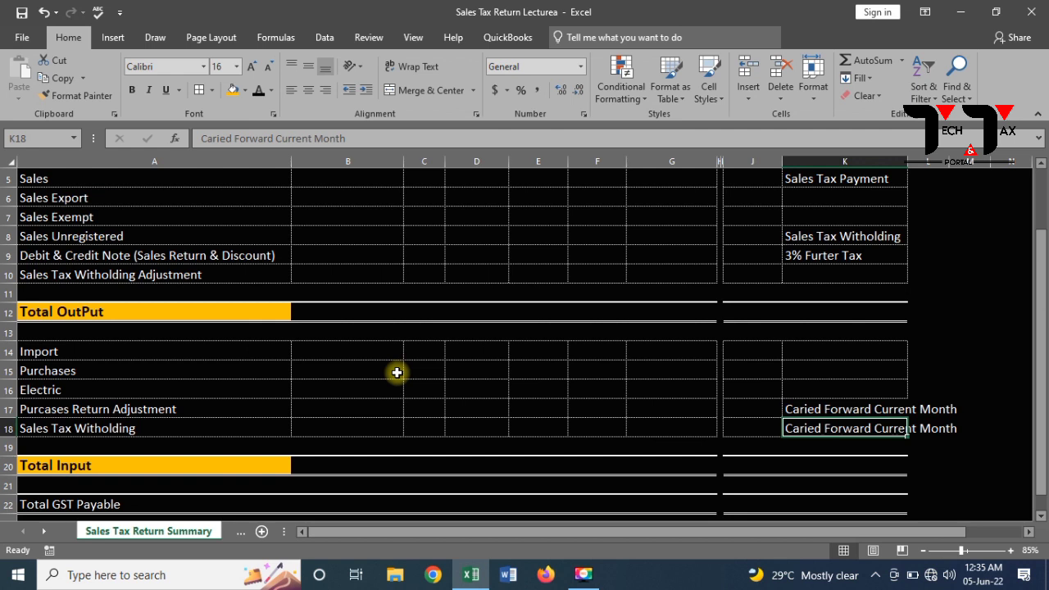
pyautogui.press('F2')
pyautogui.press('Left')
pyautogui.press('Left')
pyautogui.press('Left')
pyautogui.press('Left')
pyautogui.press('Left')
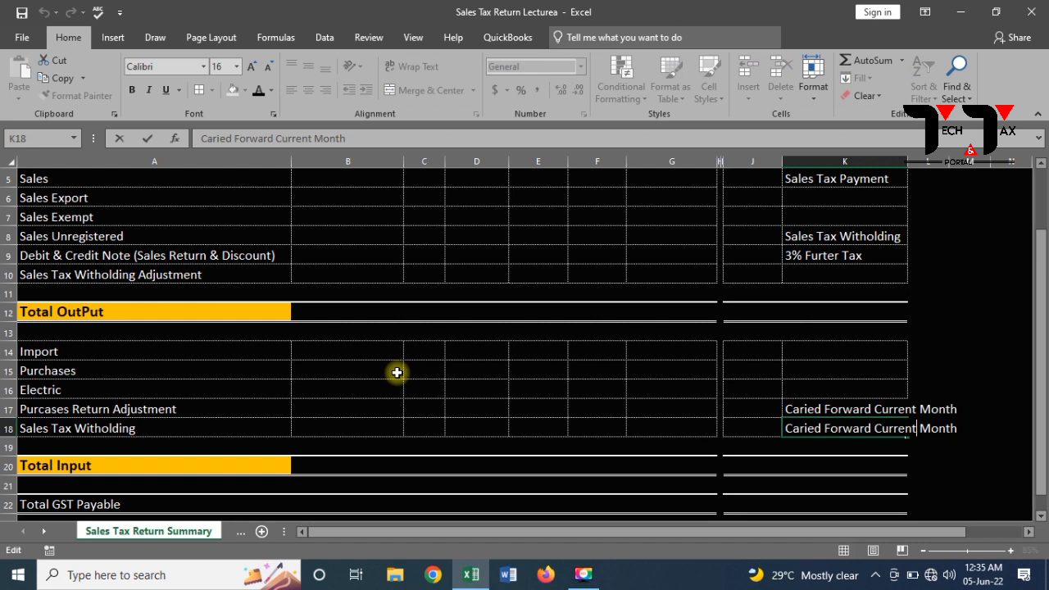
pyautogui.press('BackSpace')
pyautogui.press('BackSpace')
pyautogui.press('BackSpace')
pyautogui.press('BackSpace')
pyautogui.press('BackSpace')
pyautogui.press('BackSpace')
pyautogui.press('BackSpace')
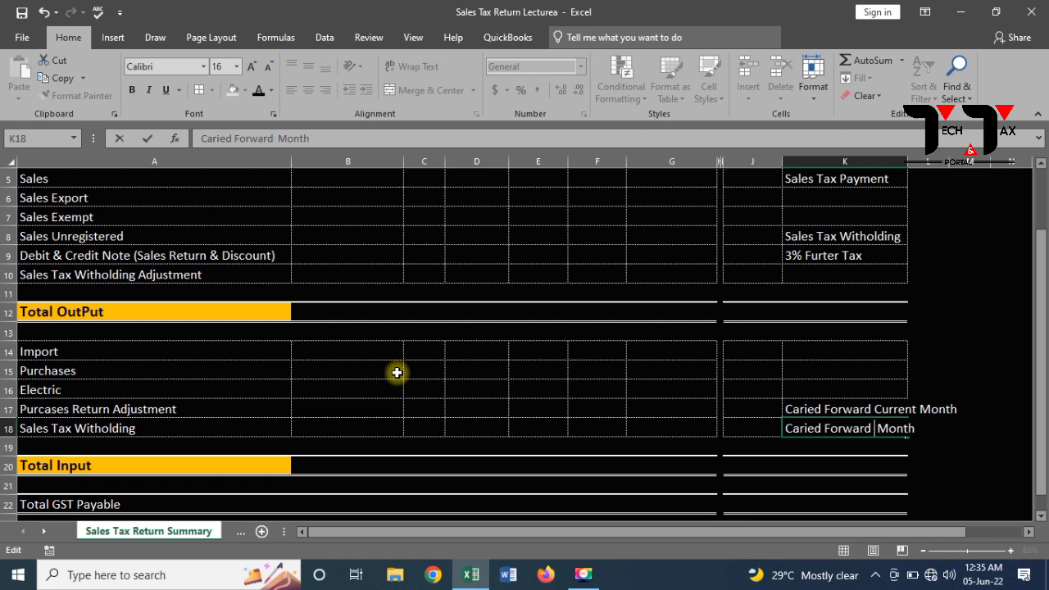
pyautogui.write('Pr')
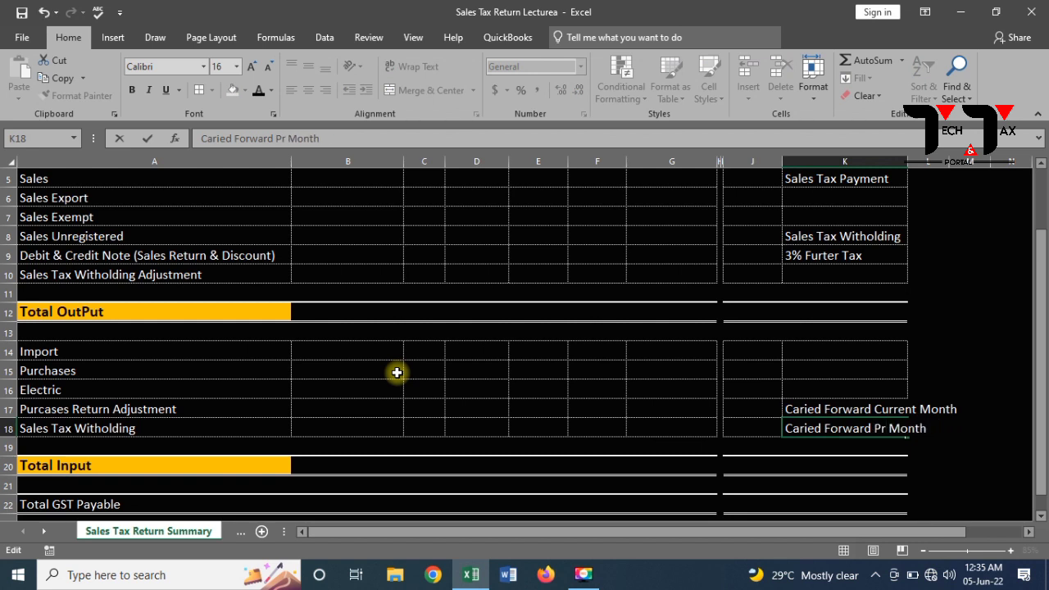
pyautogui.write('ev.')
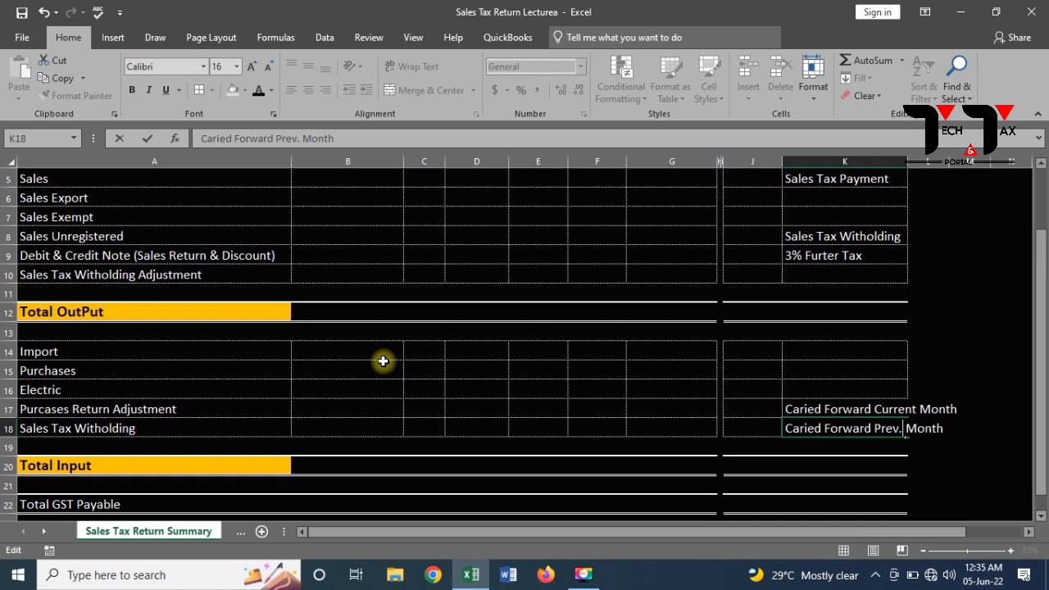
pyautogui.press('Escape')
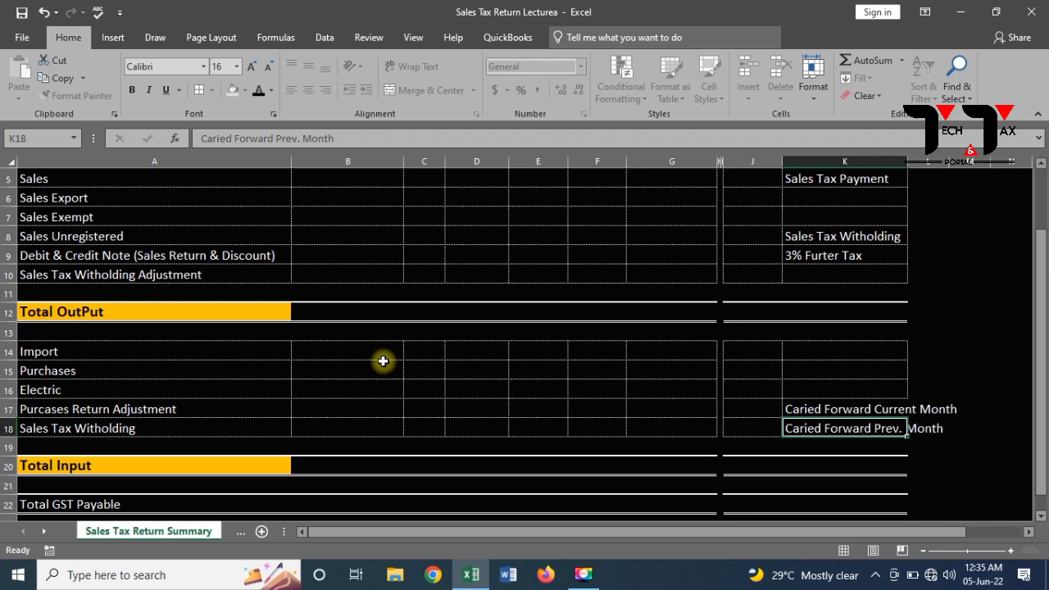
# Enter the remark "Accumulated Input" for the Total GST Payable row in K22.
pyautogui.press('Down')
pyautogui.press('Down')
pyautogui.press('Down')
pyautogui.press('Down')
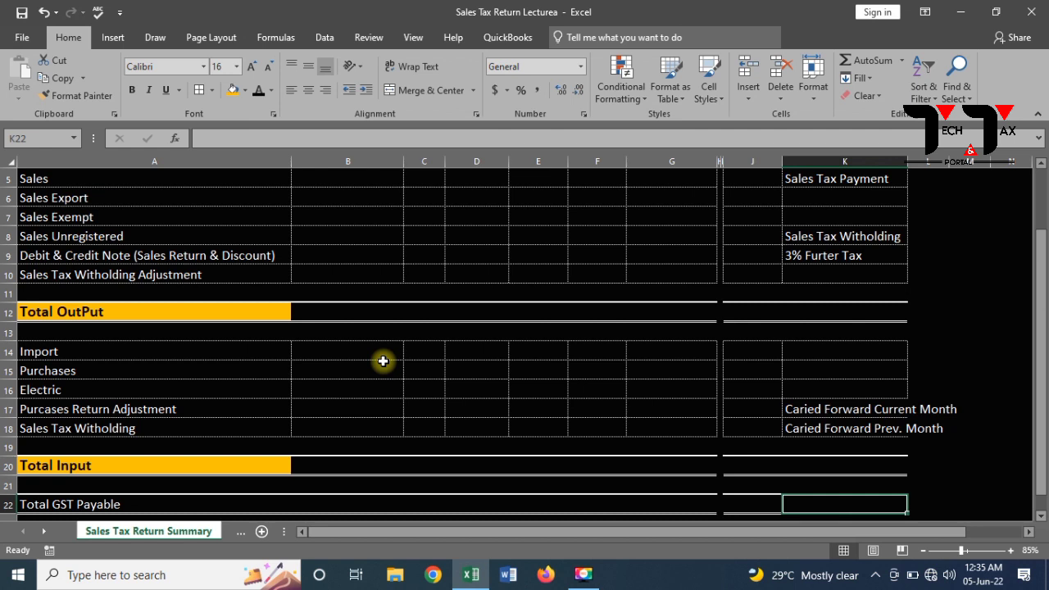
pyautogui.write('Aa')
pyautogui.press('BackSpace')
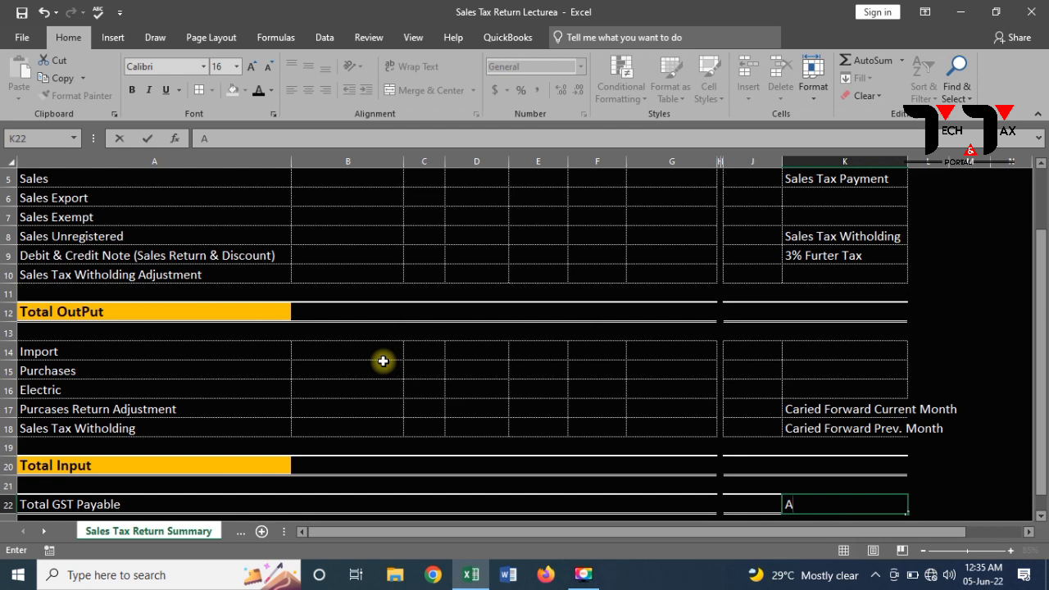
pyautogui.write('ccumula')
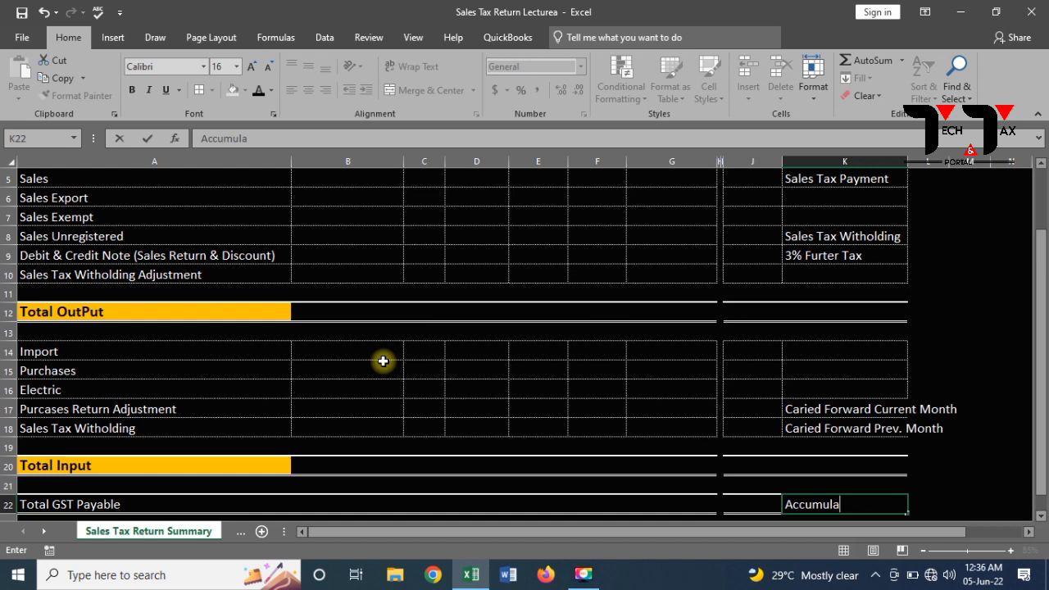
pyautogui.write('ted Inpu')
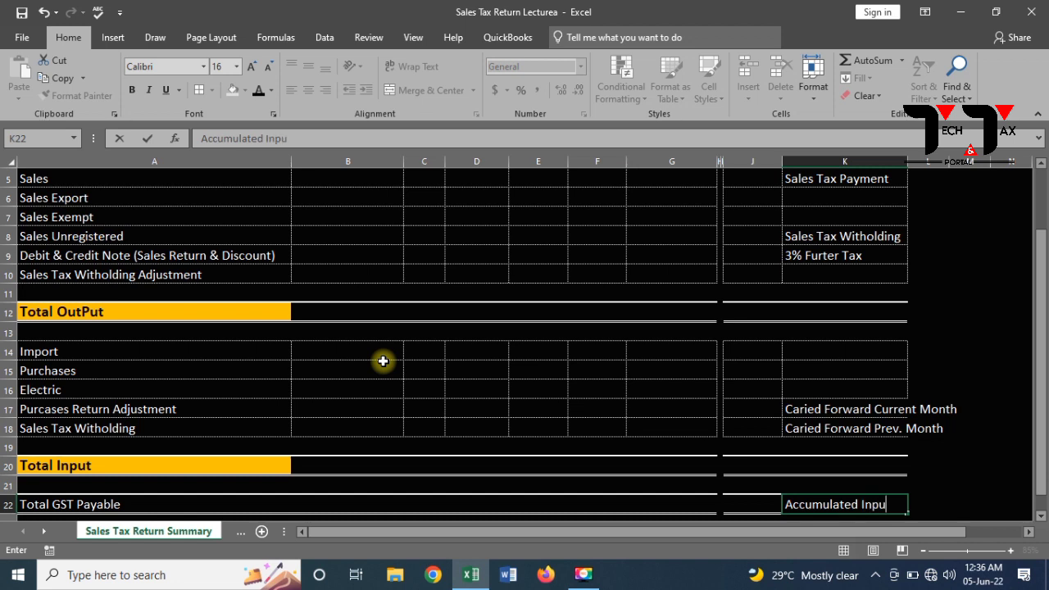
pyautogui.write('y')
pyautogui.press('BackSpace')
pyautogui.write('t')
pyautogui.click(368, 291)
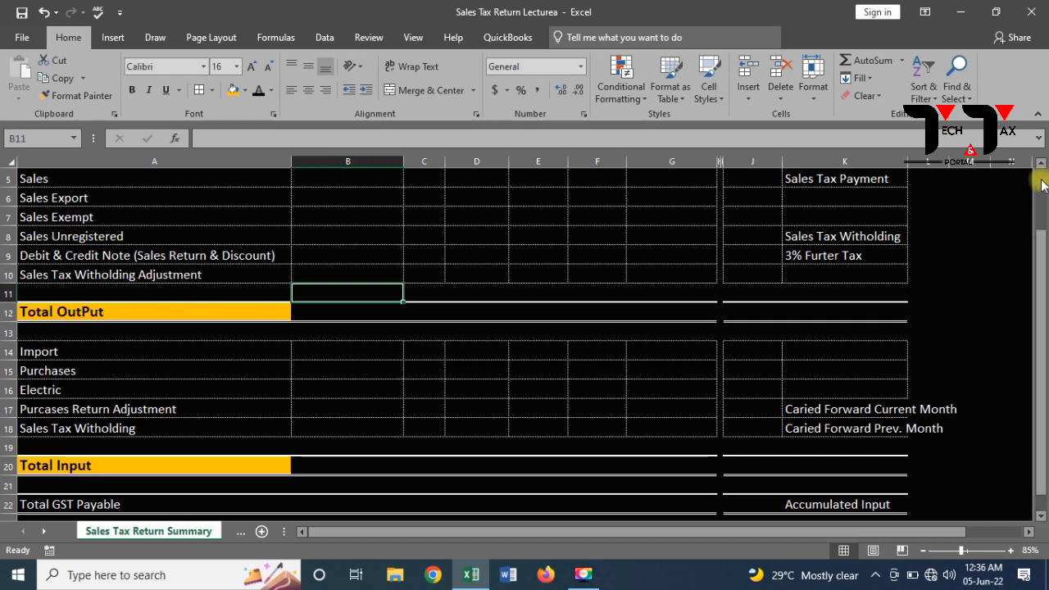
# Group rows 5 to 11, the sales lines above Total OutPut, and collapse the group.
pyautogui.scroll(1, 1041, 185)
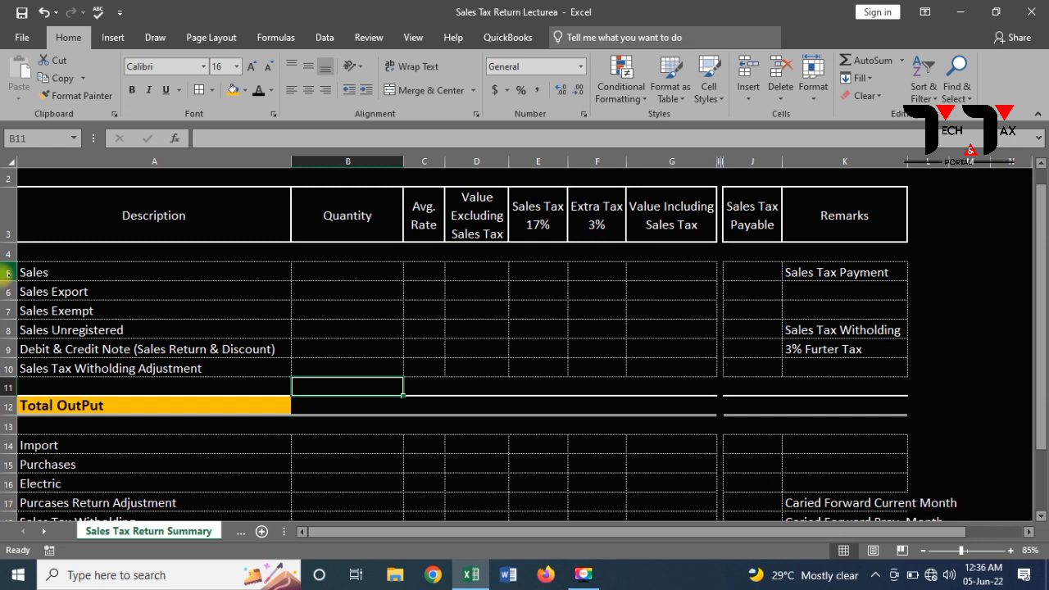
pyautogui.click(9, 272)
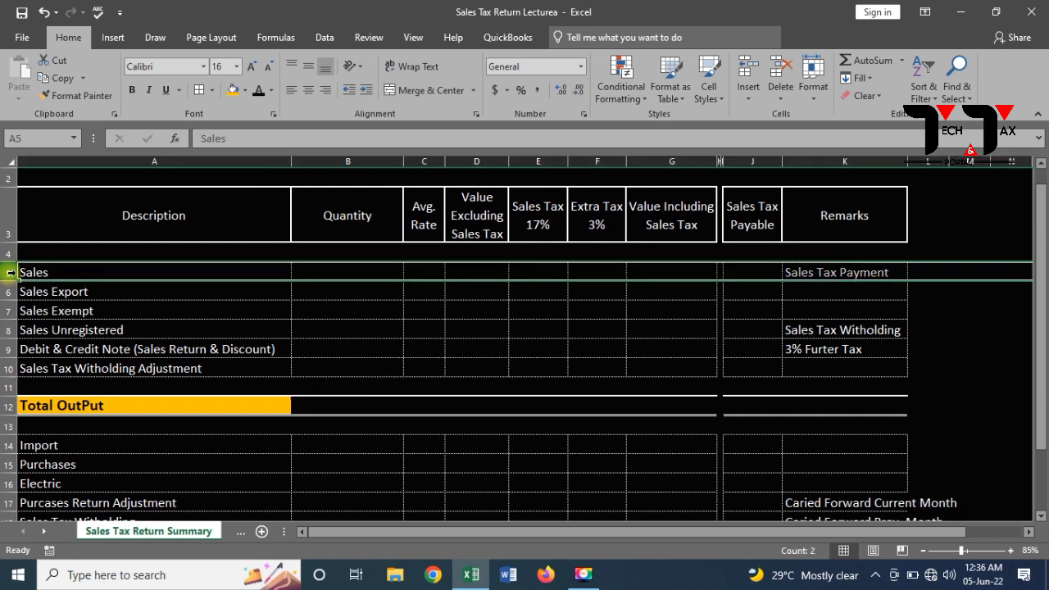
pyautogui.moveTo(9, 272); pyautogui.dragTo(6, 377)
pyautogui.click(368, 37)
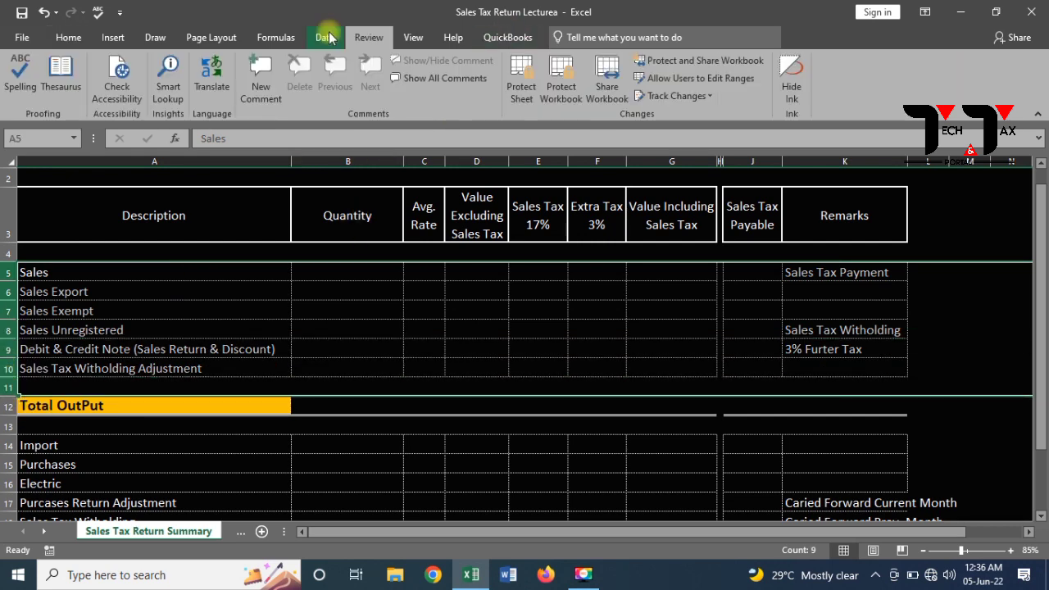
pyautogui.click(327, 37)
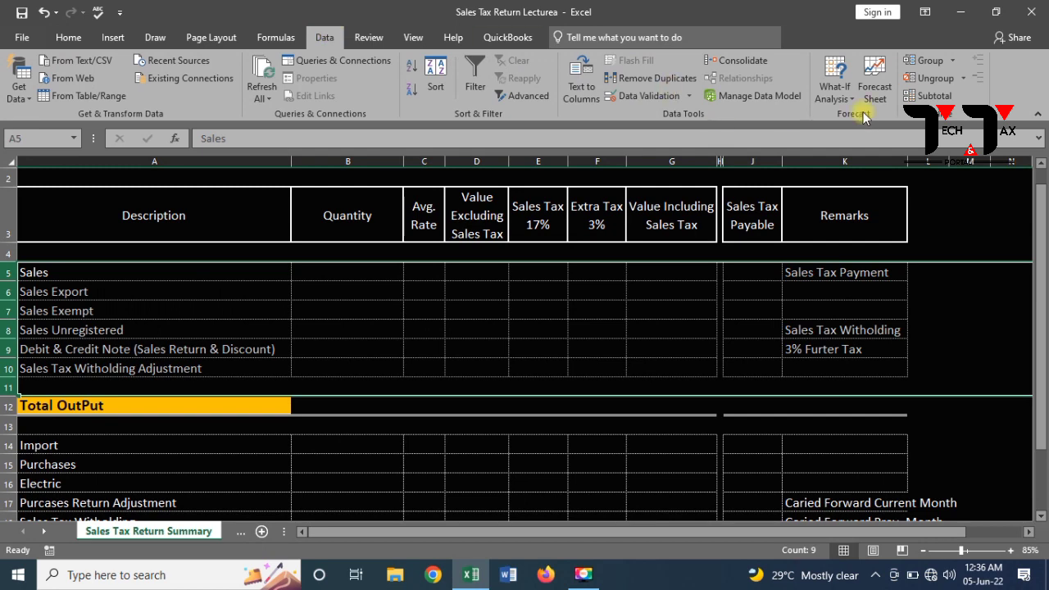
pyautogui.click(926, 66)
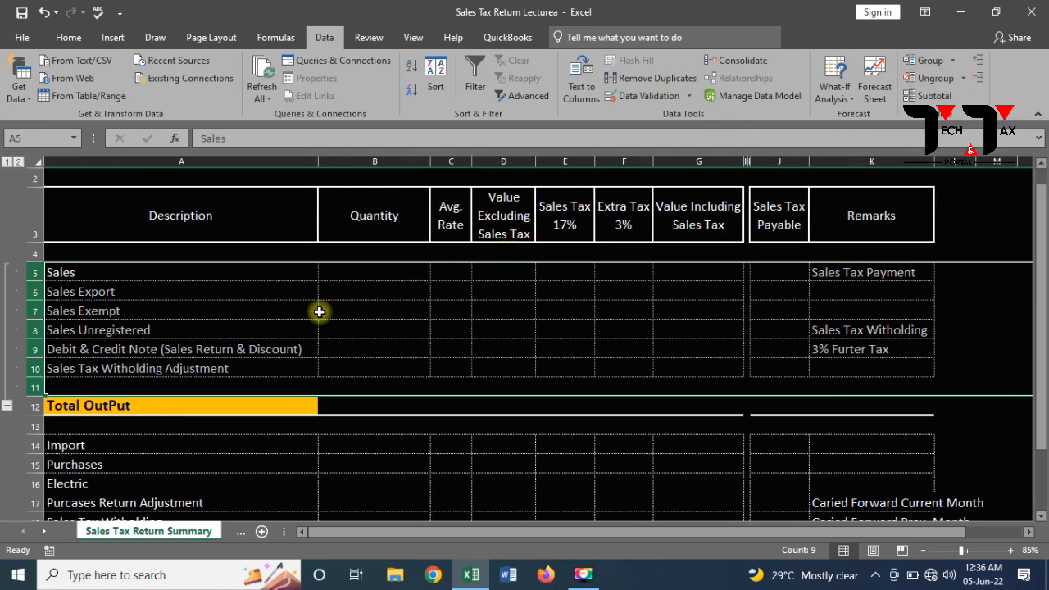
pyautogui.click(7, 405)
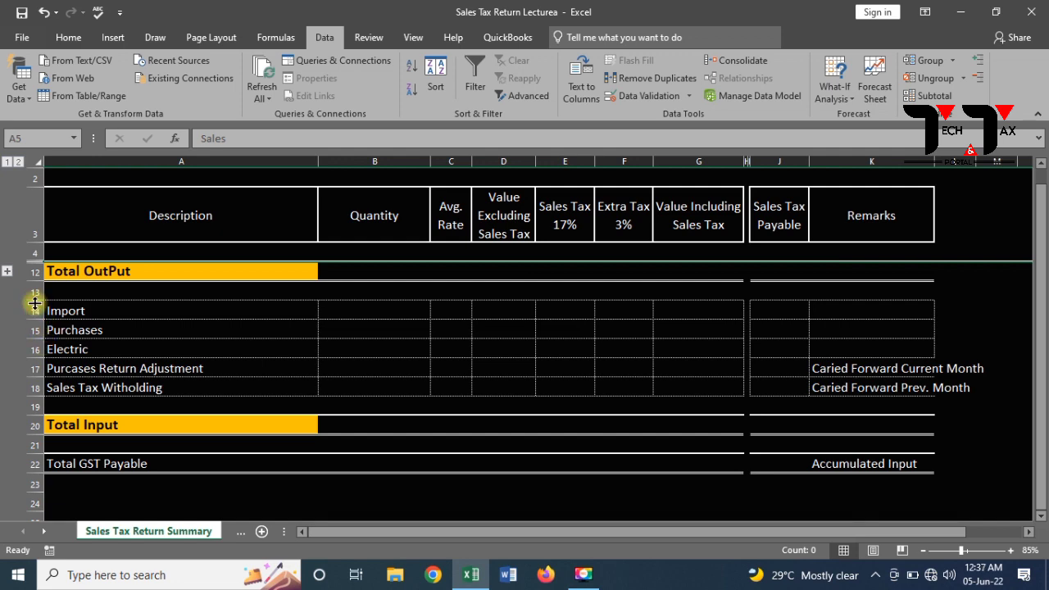
# Group rows 14 to 19, the import and purchase lines above Total Input.
pyautogui.scroll(-1, 35, 303)
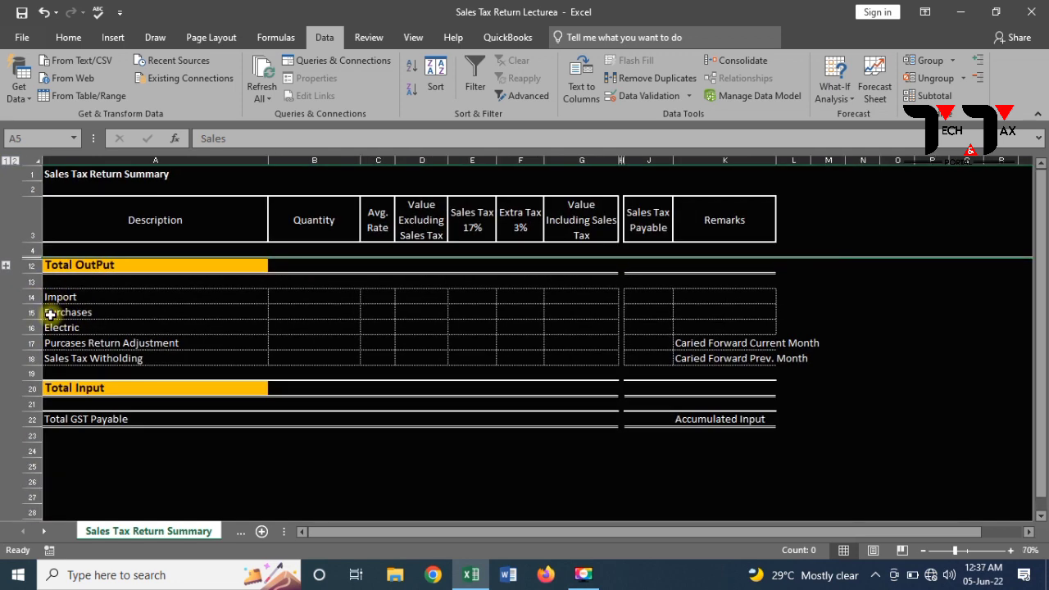
pyautogui.scroll(1, 50, 314)
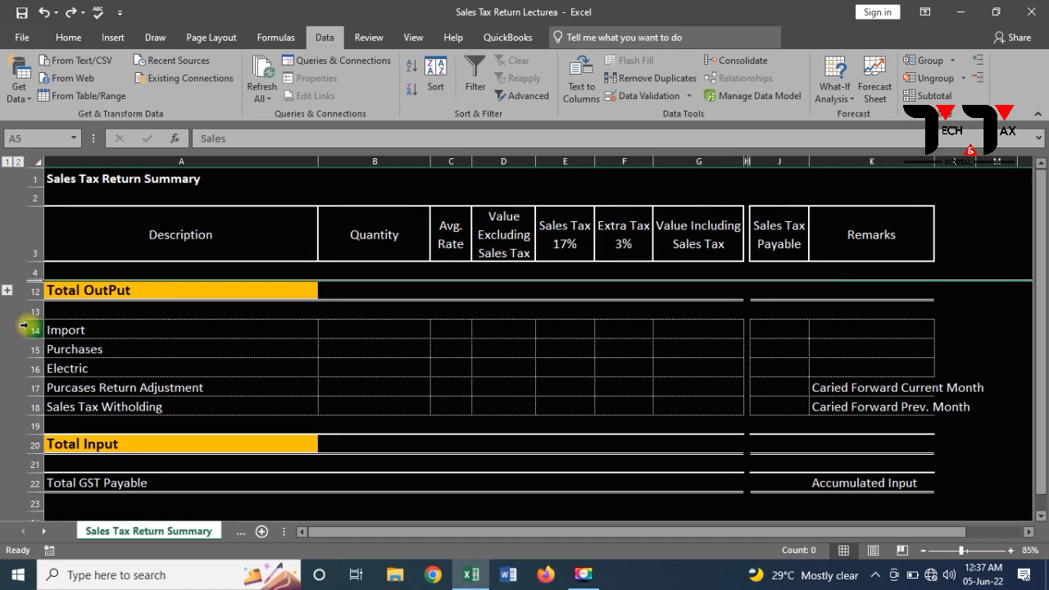
pyautogui.click(26, 327)
pyautogui.moveTo(27, 327); pyautogui.dragTo(47, 416)
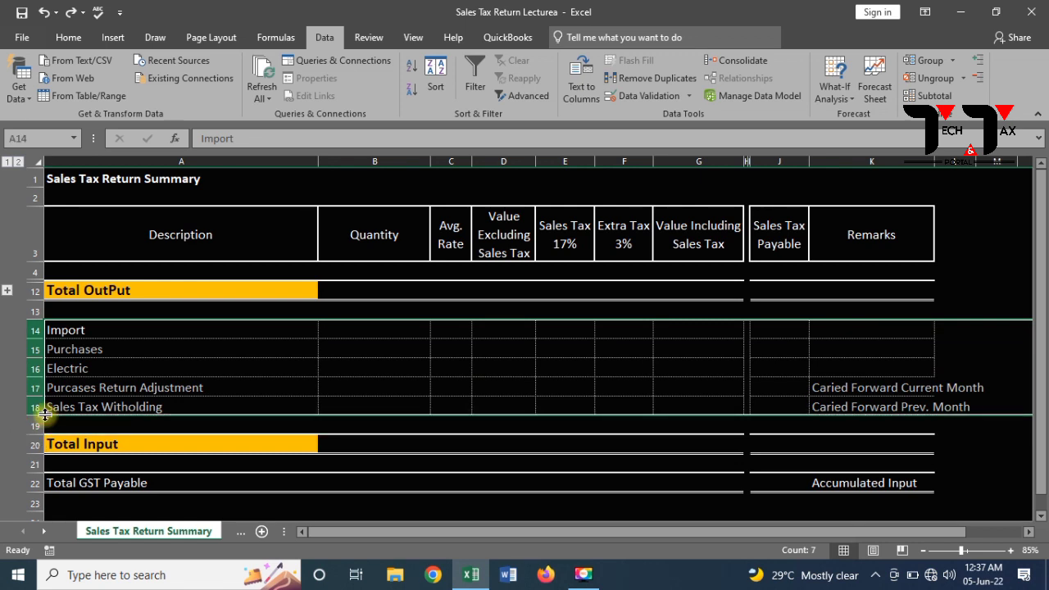
pyautogui.hotkey('shift', 'Down')
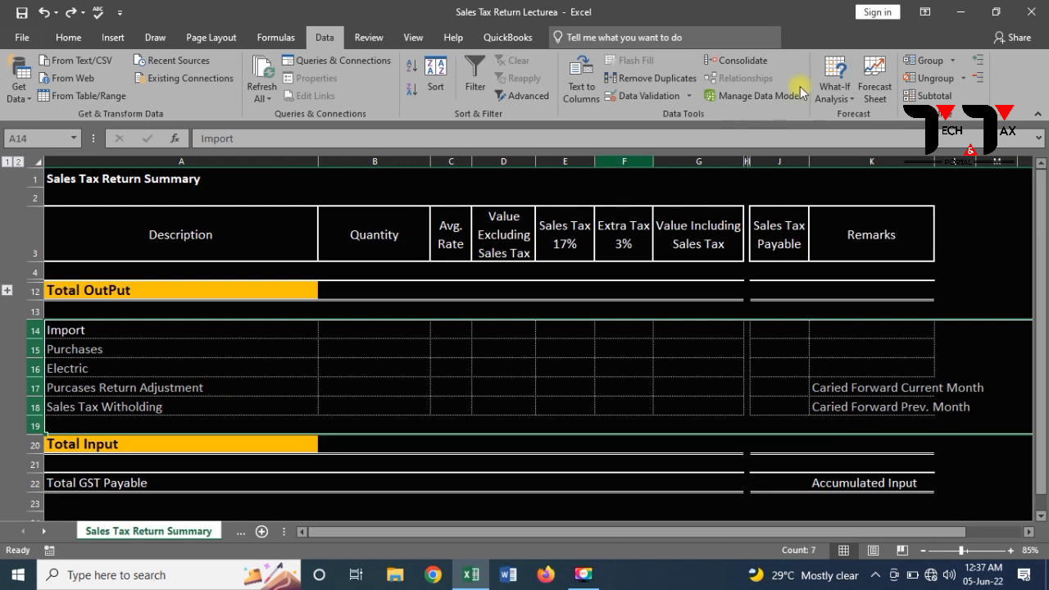
pyautogui.click(922, 65)
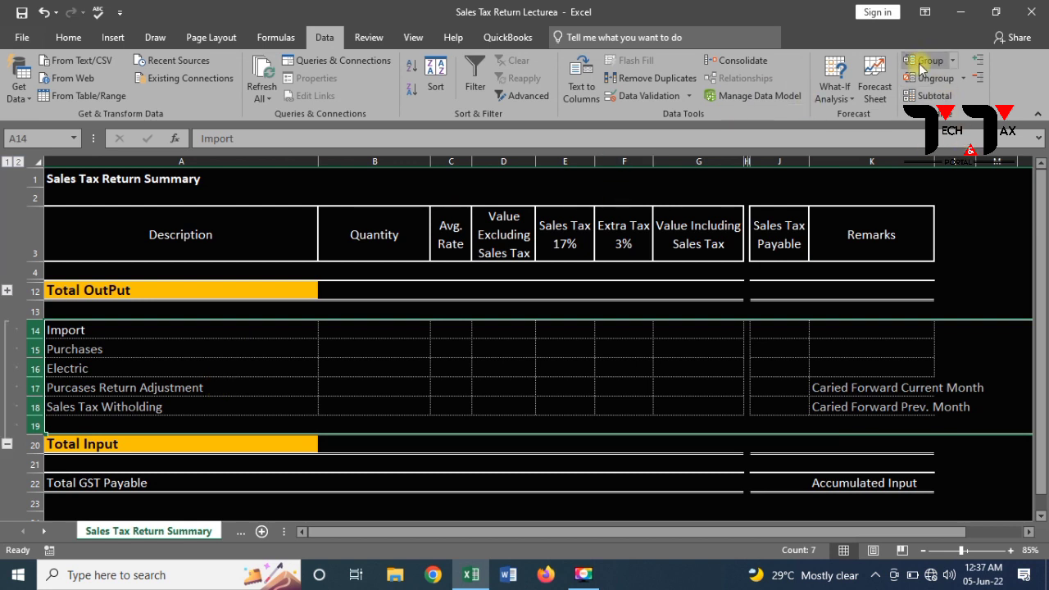
# Collapse the group of rows 14 to 19 and make the Total GST Payable label bold at font size 18.
pyautogui.click(8, 444)
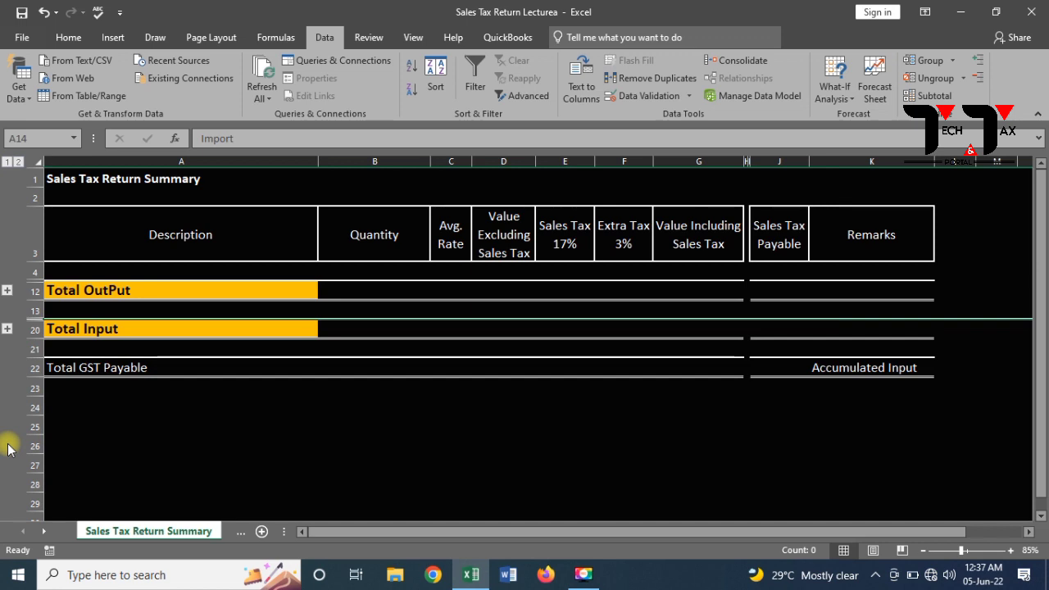
pyautogui.click(83, 368)
pyautogui.hotkey('ctrl', 'b')
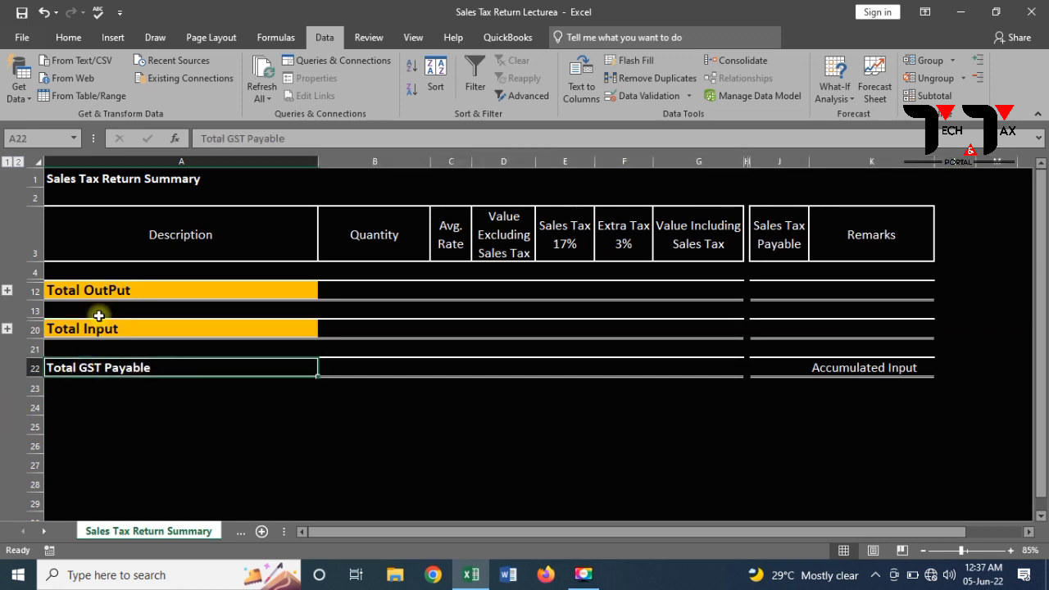
pyautogui.click(72, 37)
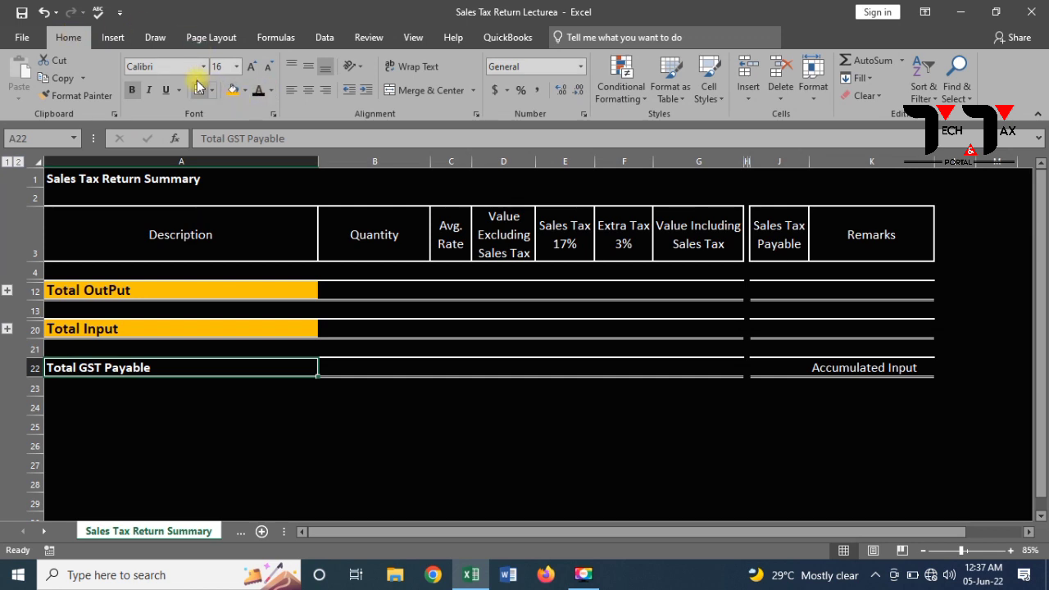
pyautogui.click(253, 68)
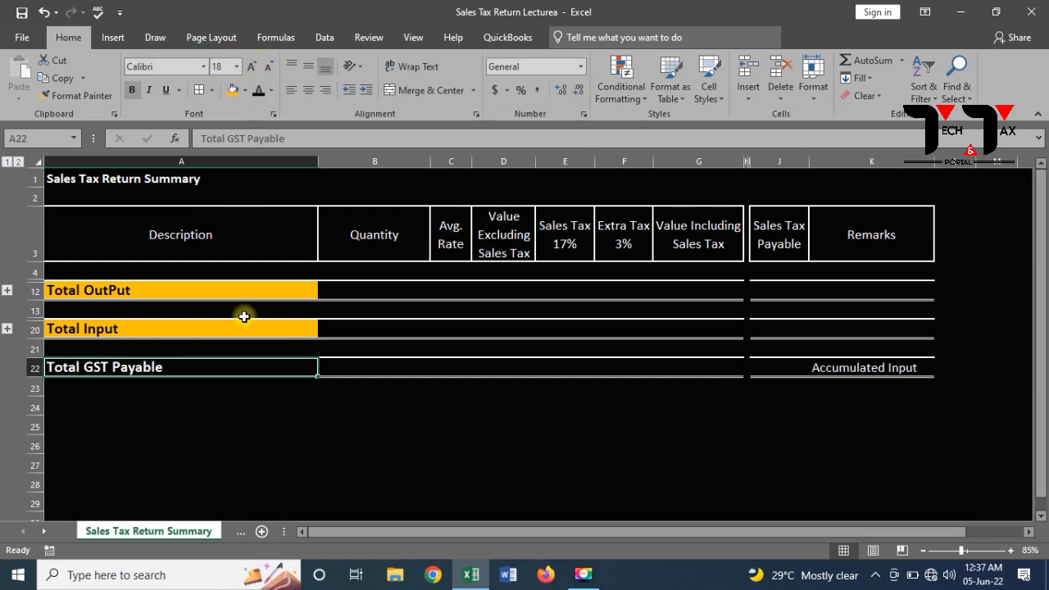
pyautogui.click(232, 447)
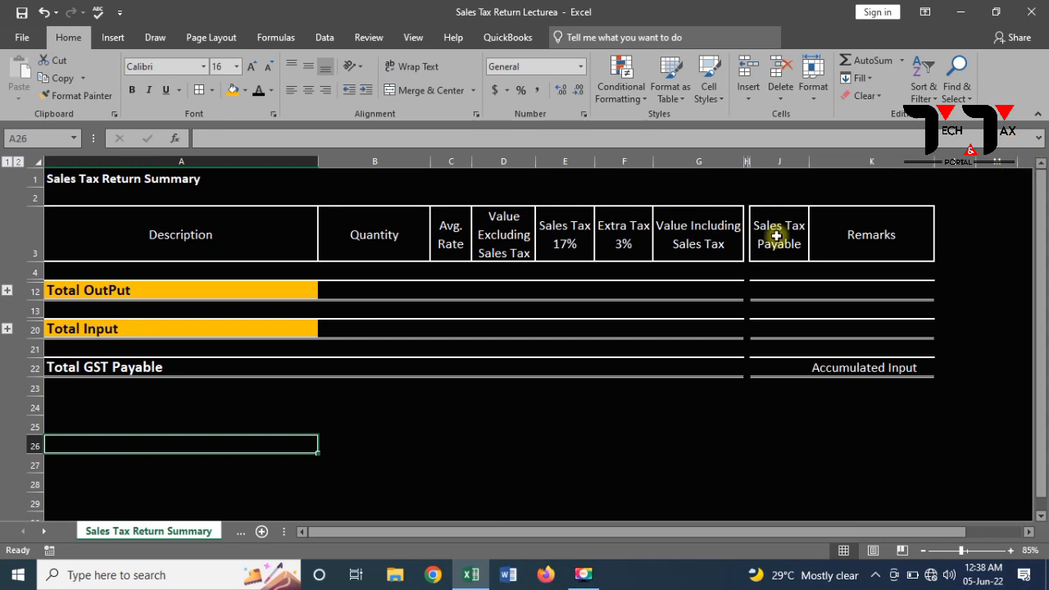
# Expand the sales rows and total Value Excluding Sales Tax in D12 with =SUM(D5:D10).
pyautogui.click(6, 291)
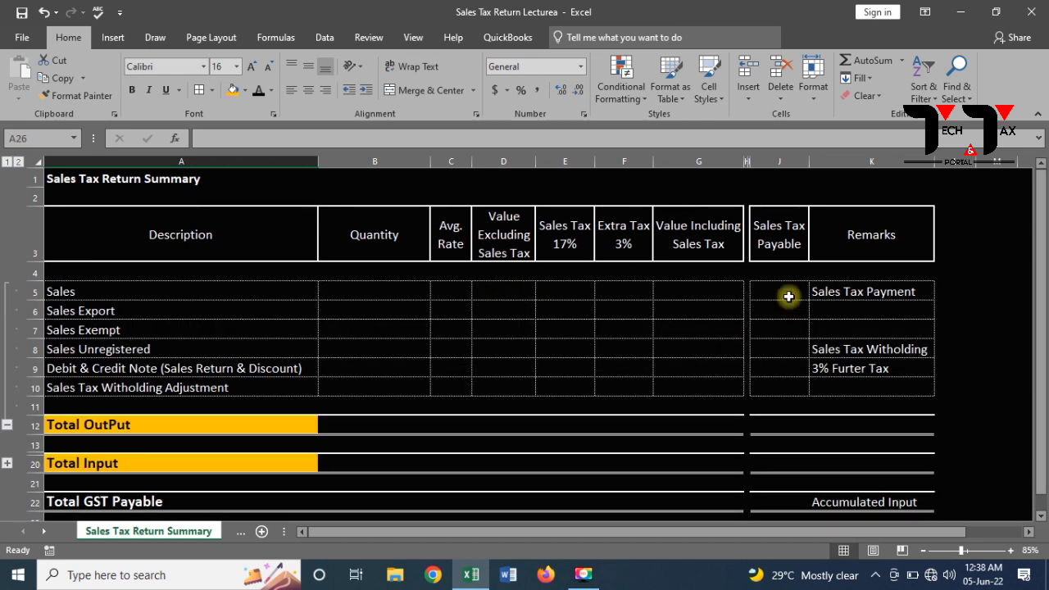
pyautogui.click(507, 396)
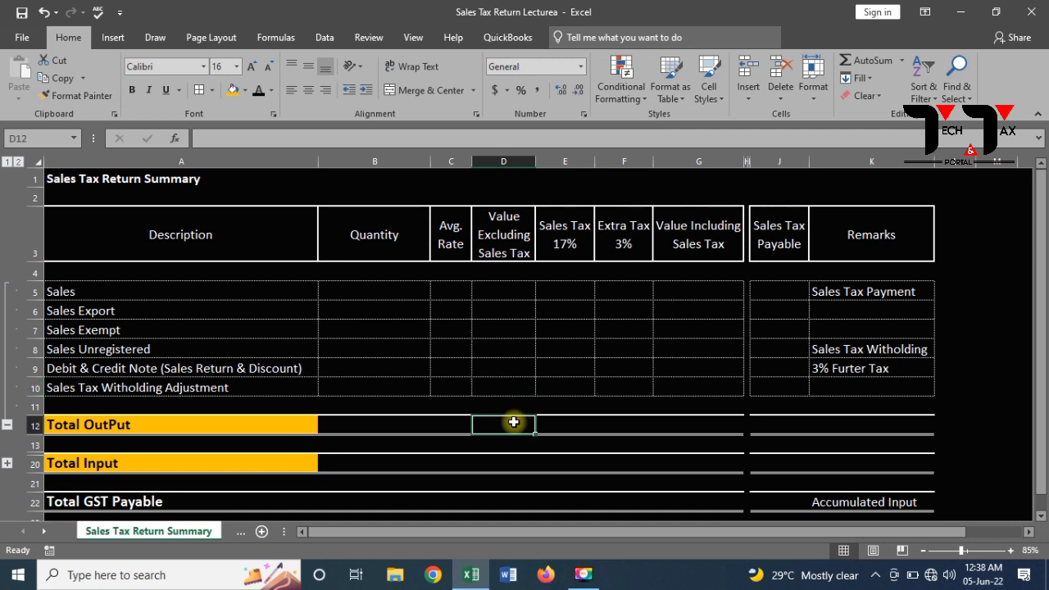
pyautogui.doubleClick(514, 422)
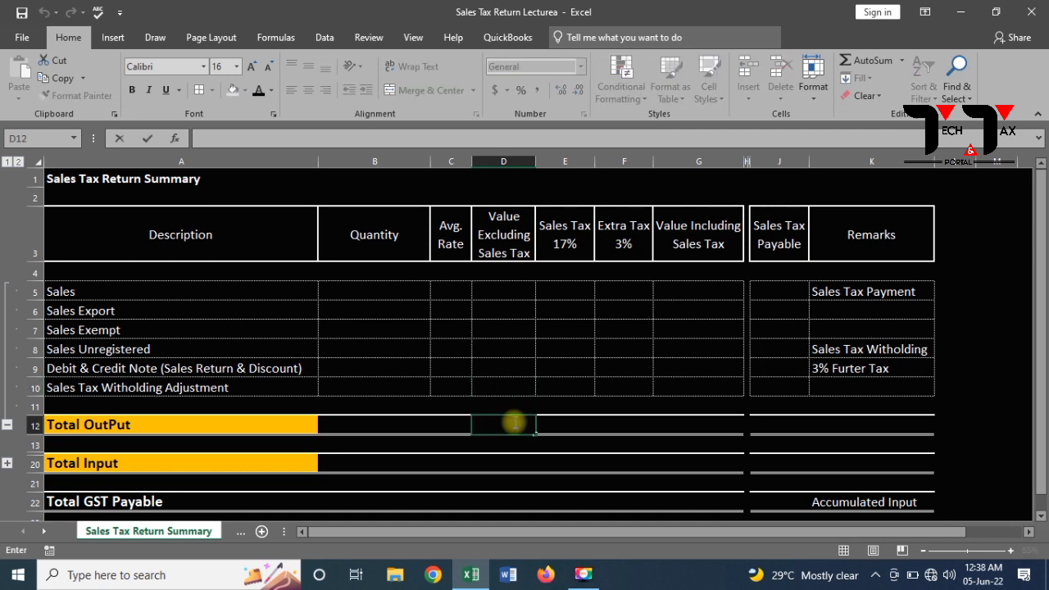
pyautogui.press('Escape')
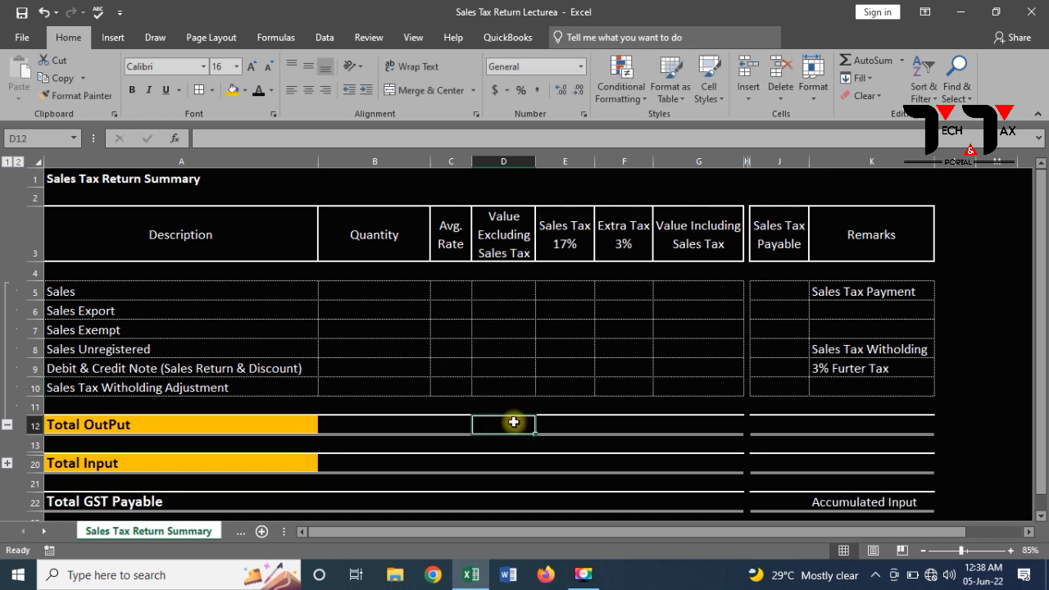
pyautogui.hotkey('alt', '=')
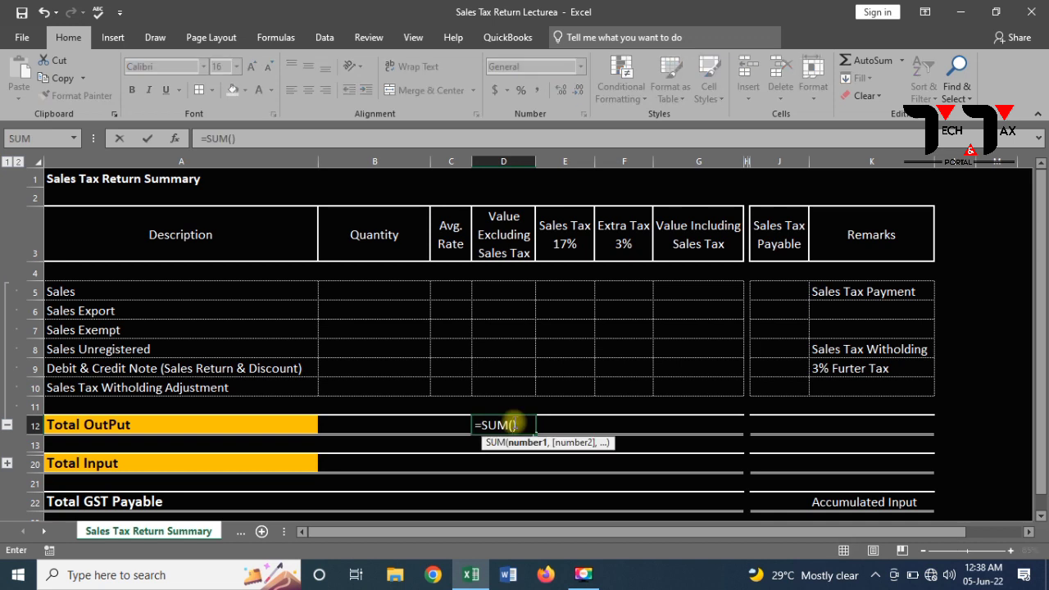
pyautogui.click(513, 386)
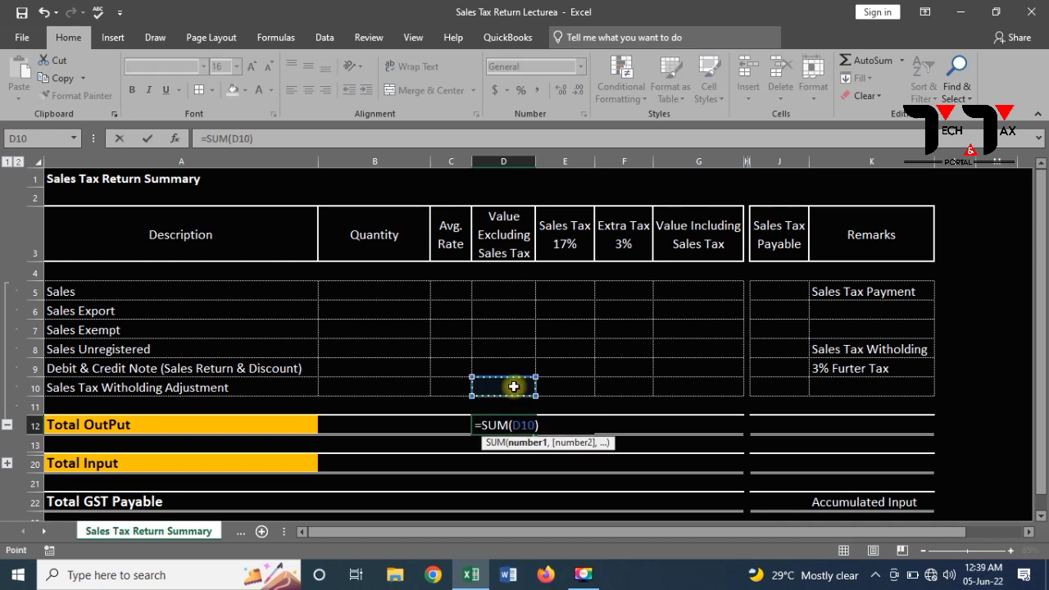
pyautogui.hotkey('shift', 'Up')
pyautogui.hotkey('shift', 'Up')
pyautogui.hotkey('shift', 'Up')
pyautogui.hotkey('shift', 'Up')
pyautogui.hotkey('shift', 'Up')
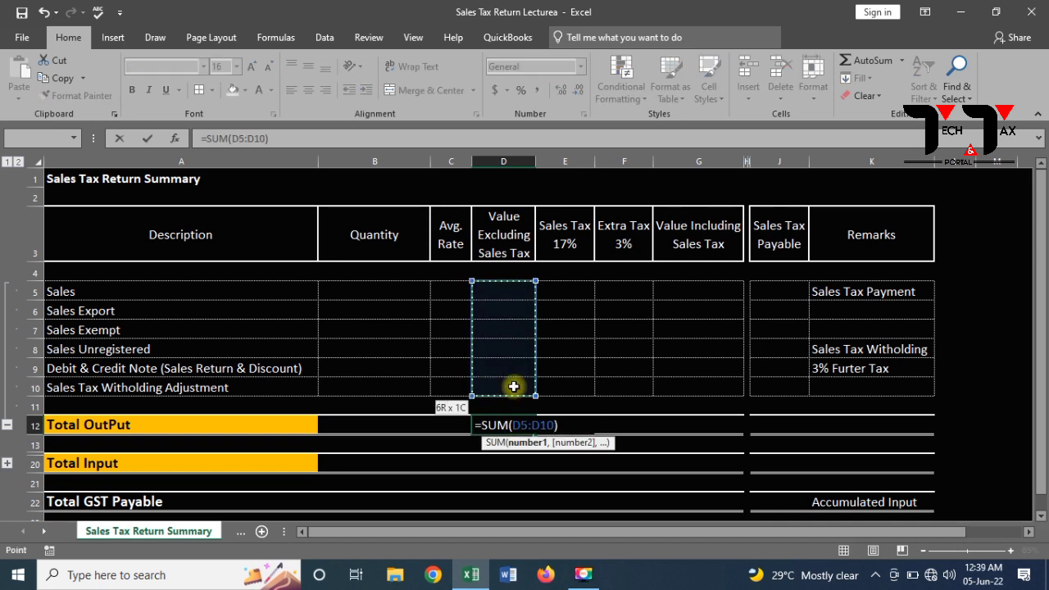
pyautogui.press('Return')
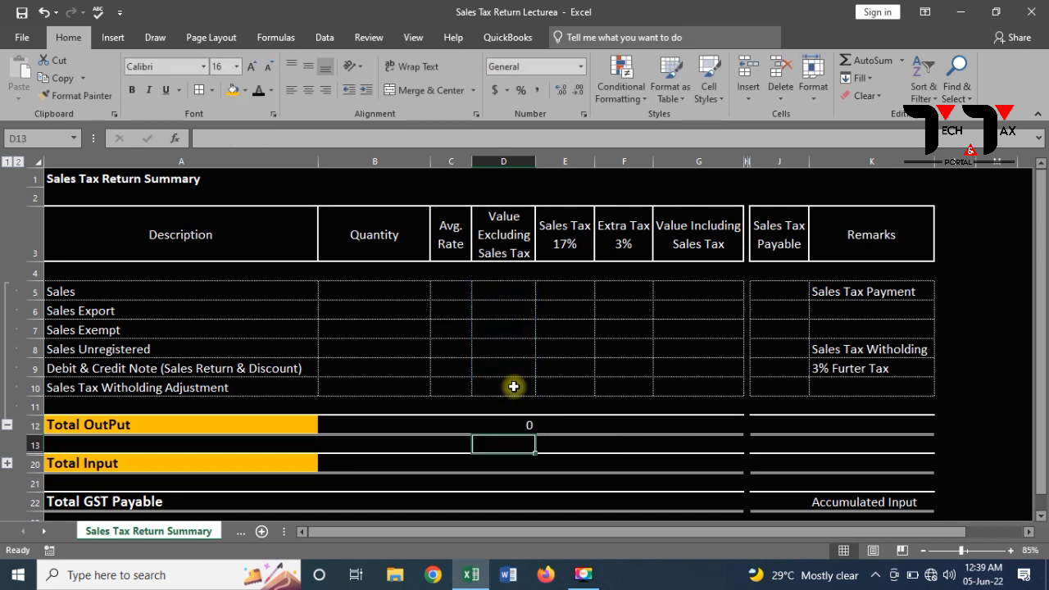
# Copy the D12 sum formula across the Total OutPut row to E12:G12.
pyautogui.press('Up')
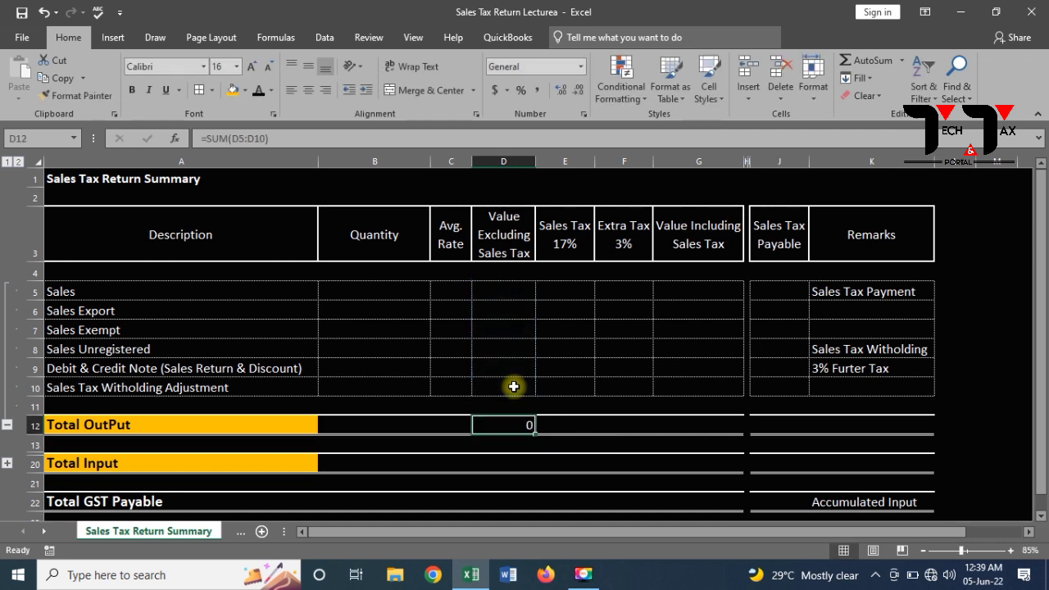
pyautogui.hotkey('ctrl', 'c')
pyautogui.hotkey('shift', 'Right')
pyautogui.hotkey('shift', 'Right')
pyautogui.hotkey('shift', 'Right')
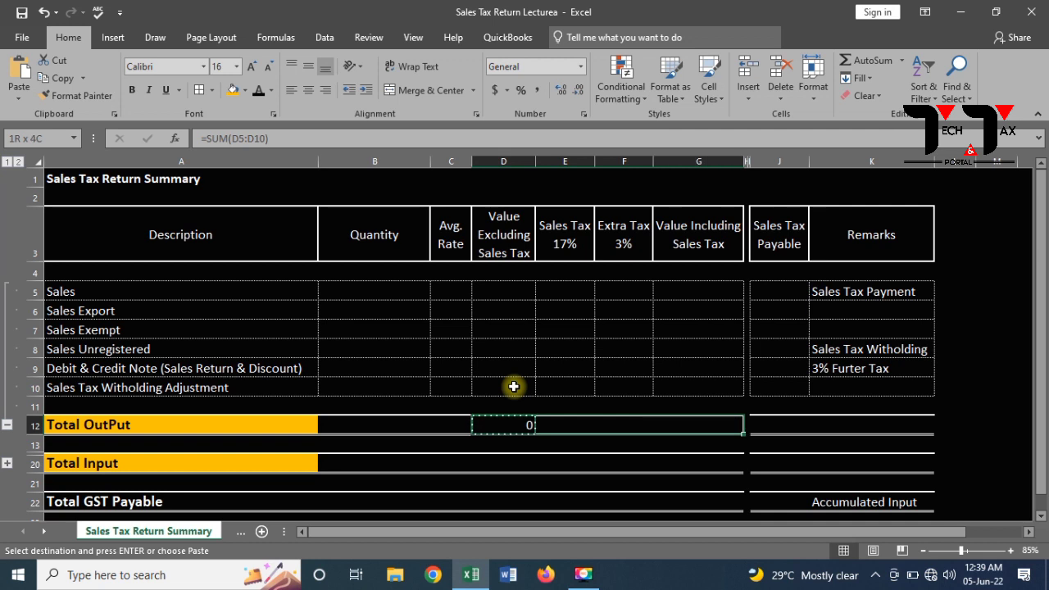
pyautogui.hotkey('ctrl', 'v')
pyautogui.press('Left')
pyautogui.press('Left')
pyautogui.press('Right')
pyautogui.press('Right')
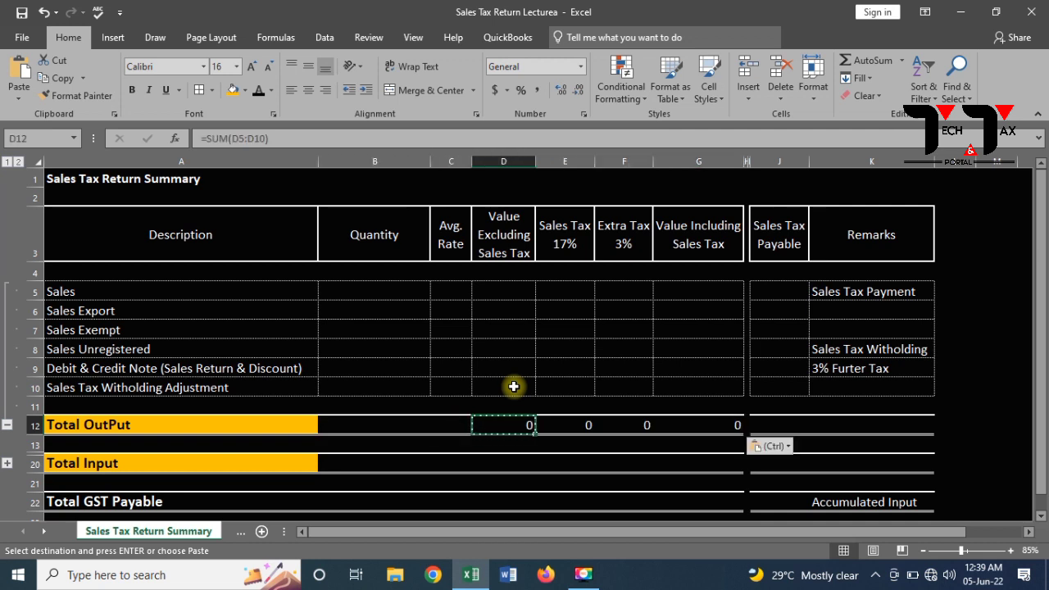
# Apply the comma number style to the output amounts and totals in D5:G12.
pyautogui.hotkey('shift', 'Up')
pyautogui.hotkey('shift', 'Up')
pyautogui.hotkey('shift', 'Up')
pyautogui.hotkey('shift', 'Up')
pyautogui.hotkey('shift', 'Up')
pyautogui.hotkey('shift', 'Up')
pyautogui.hotkey('shift', 'Up')
pyautogui.hotkey('shift', 'Right')
pyautogui.hotkey('shift', 'Right')
pyautogui.hotkey('shift', 'Right')
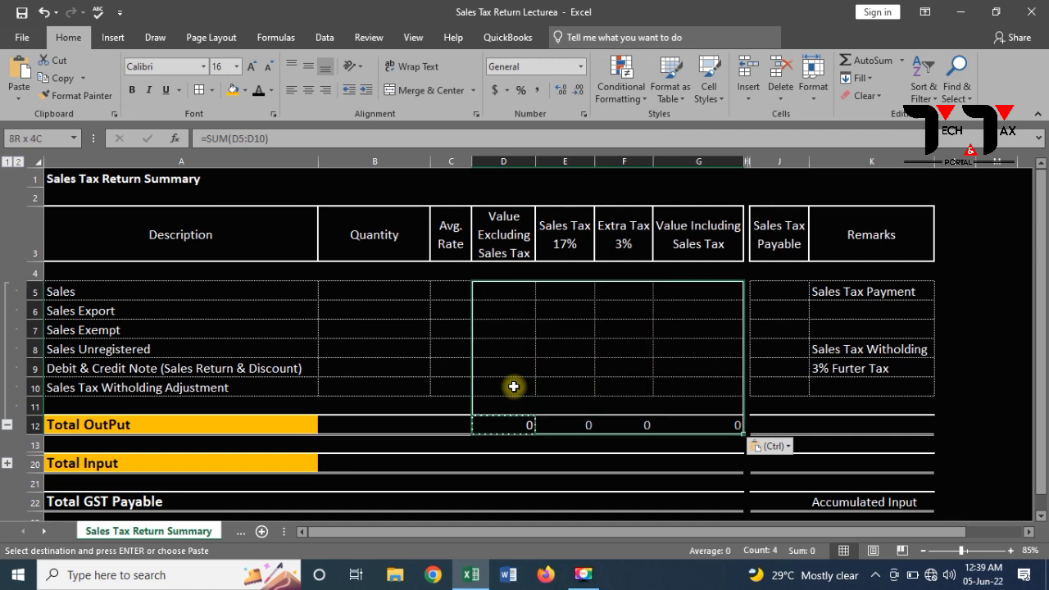
pyautogui.click(537, 92)
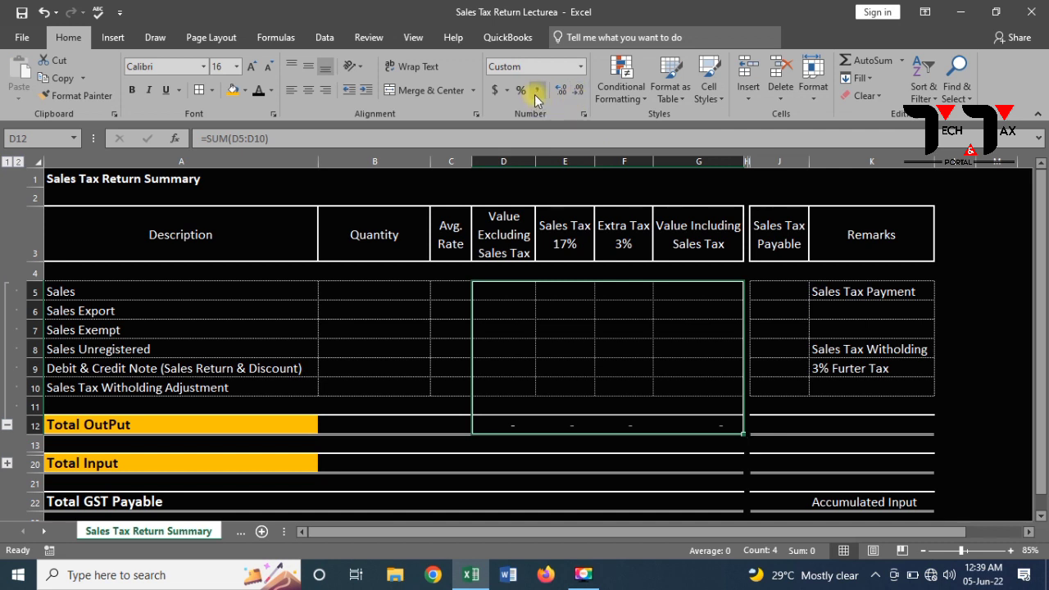
pyautogui.click(537, 95)
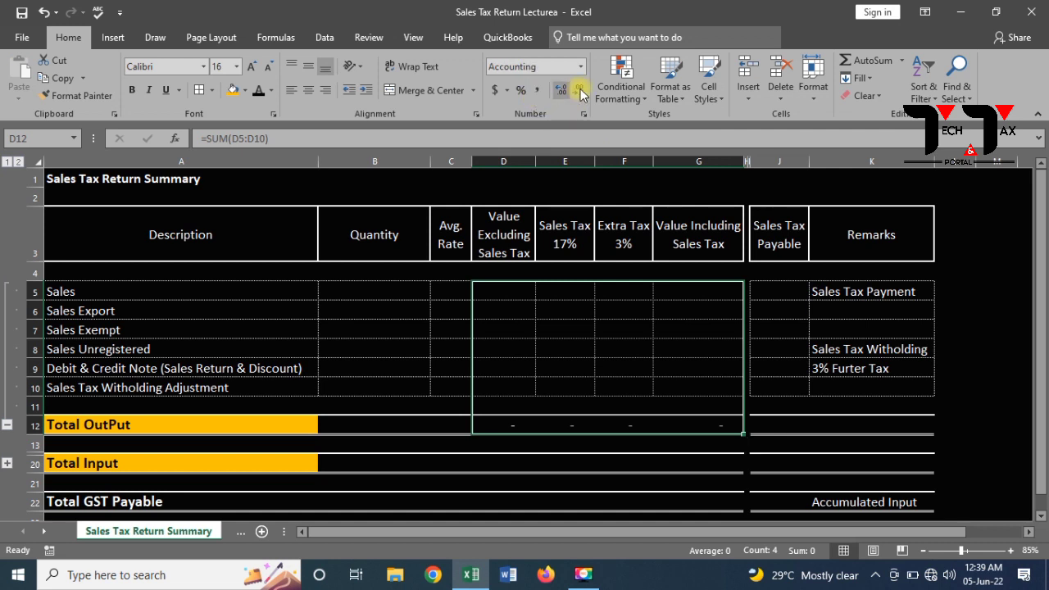
# Total the Quantity column in the Total OutPut row with =SUM(B5:B10) in B12.
pyautogui.click(395, 426)
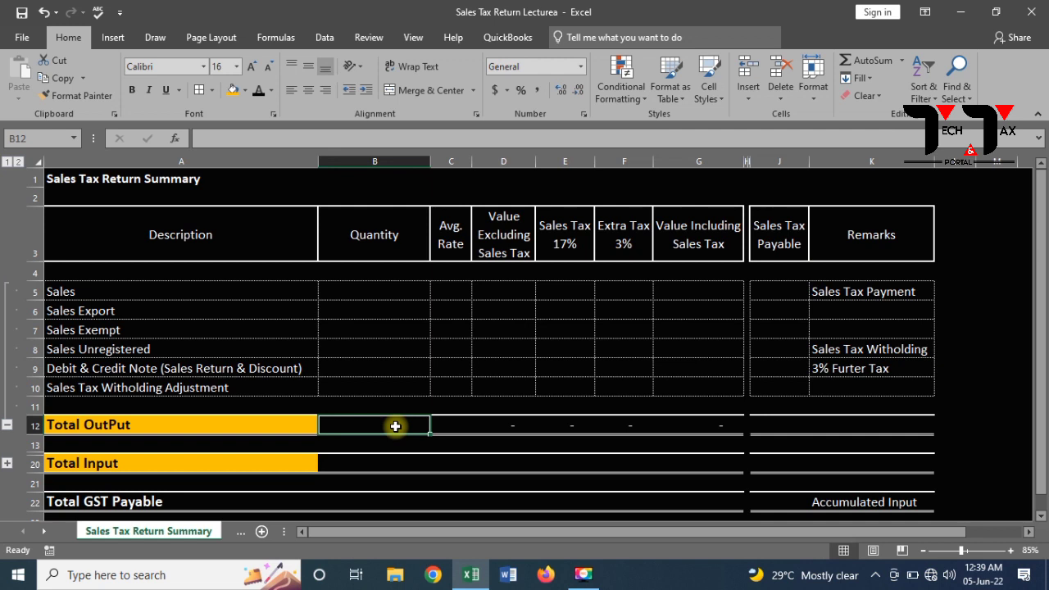
pyautogui.write('=SUM()')
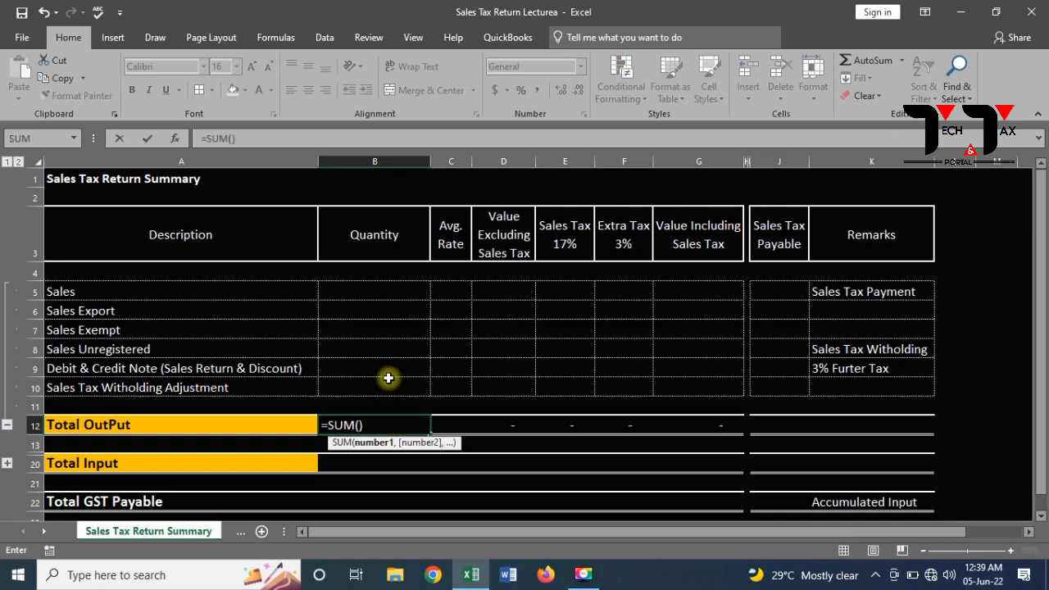
pyautogui.press('Up')
pyautogui.press('Up')
pyautogui.hotkey('shift', 'Up')
pyautogui.hotkey('shift', 'Up')
pyautogui.hotkey('shift', 'Up')
pyautogui.hotkey('shift', 'Up')
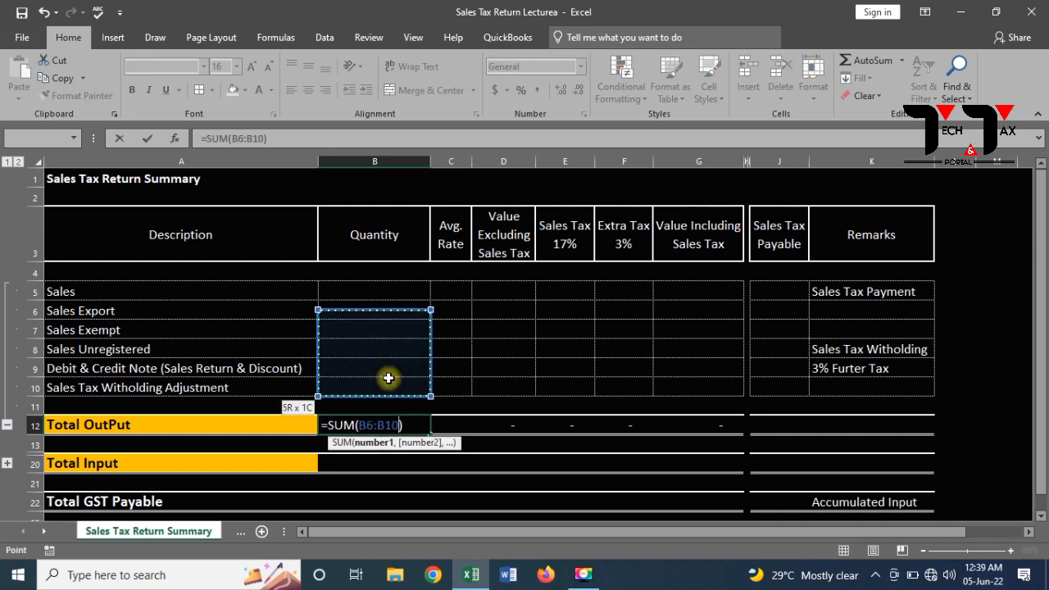
pyautogui.press('Return')
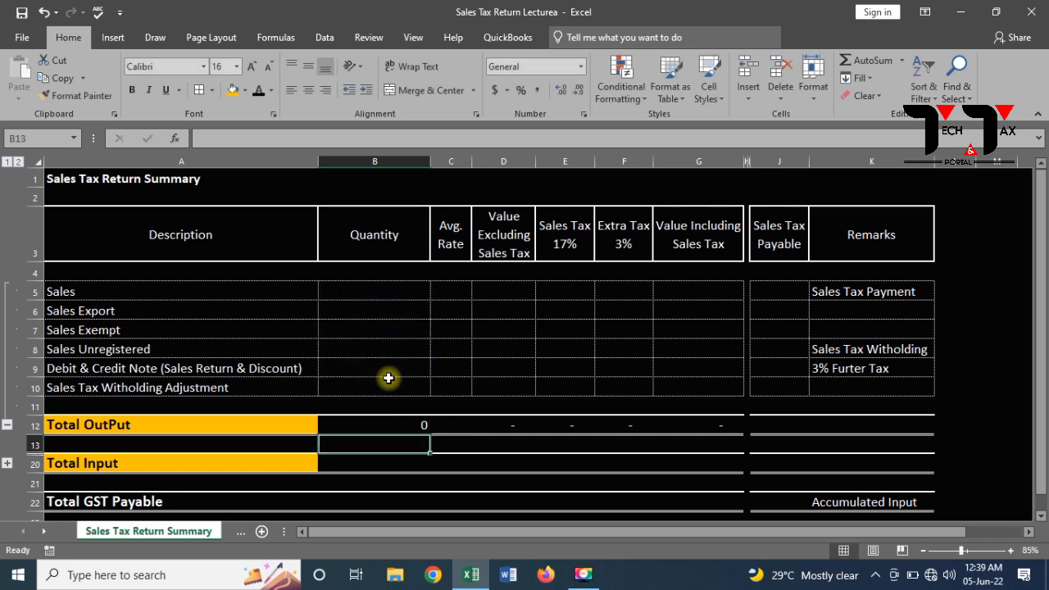
# Format the Quantity total in B12 with the comma style and fewer decimal places.
pyautogui.click(398, 418)
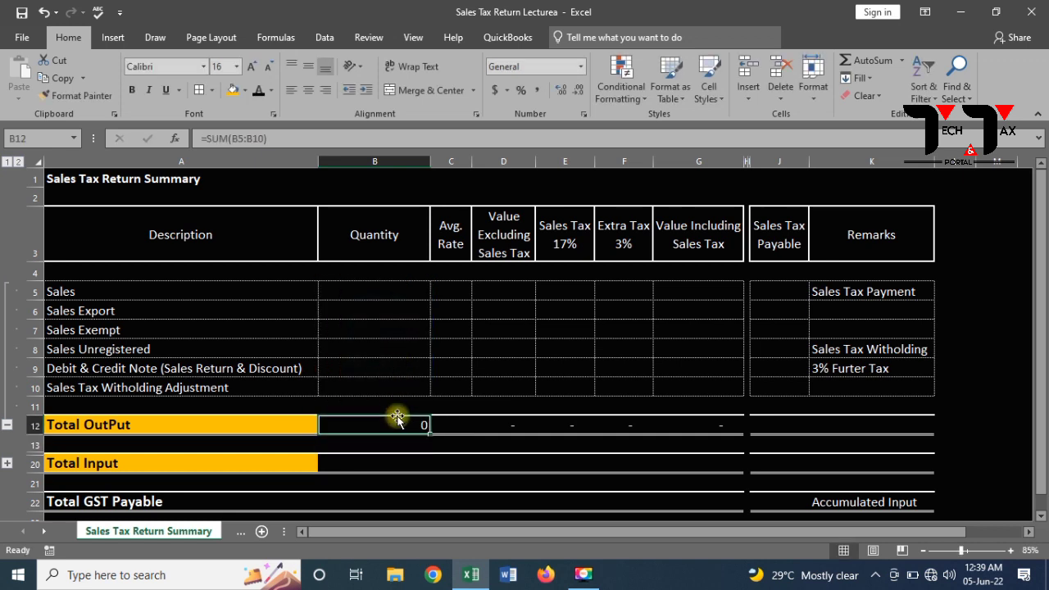
pyautogui.click(539, 92)
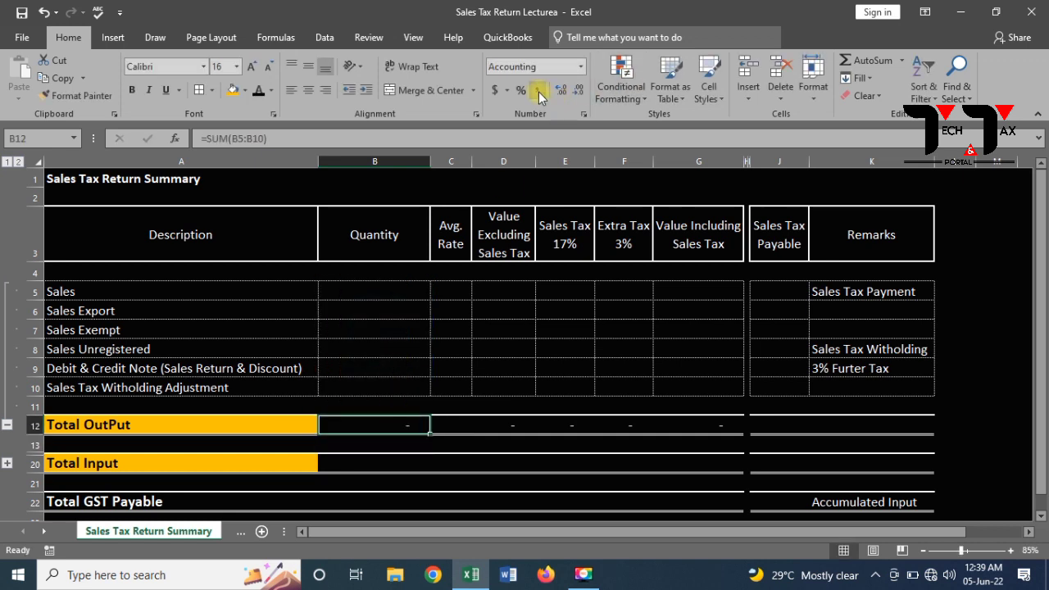
pyautogui.click(579, 92)
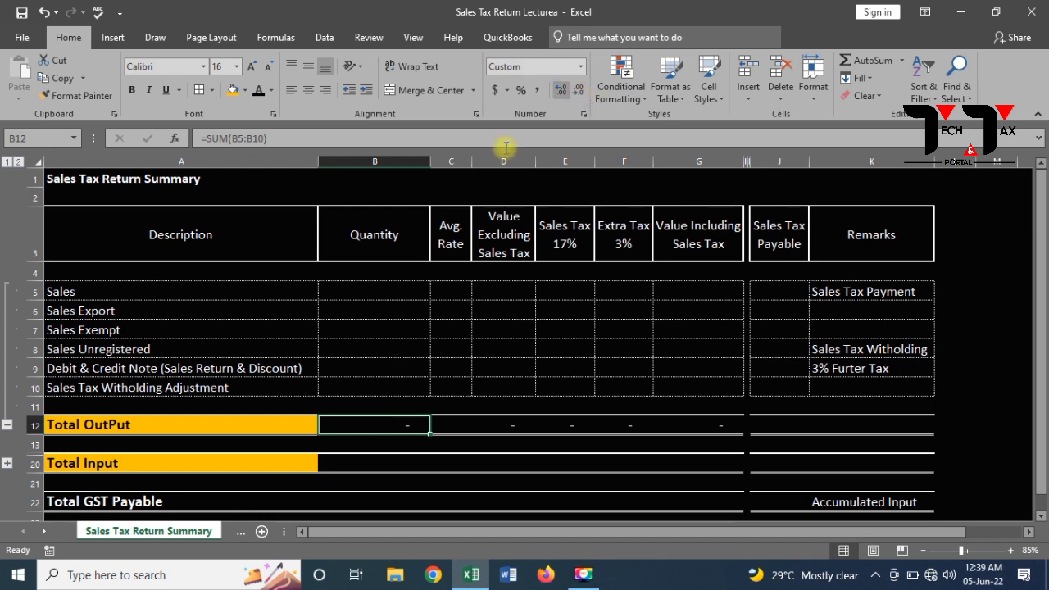
# Copy the Total OutPut formulas in B12:G12 into the Total Input row at B20:G20, expanding the input rows.
pyautogui.click(499, 465)
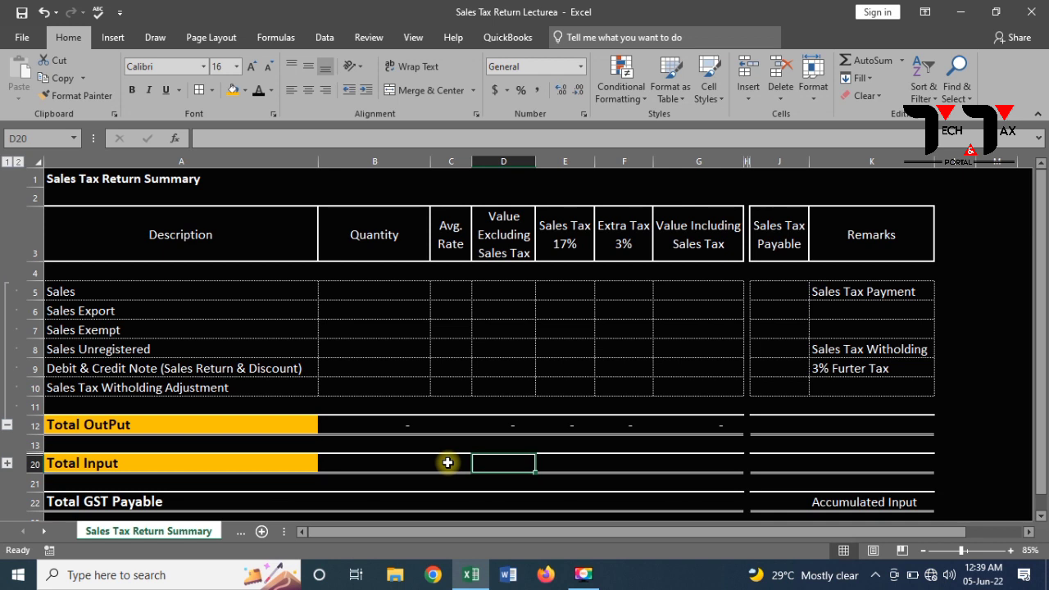
pyautogui.click(421, 431)
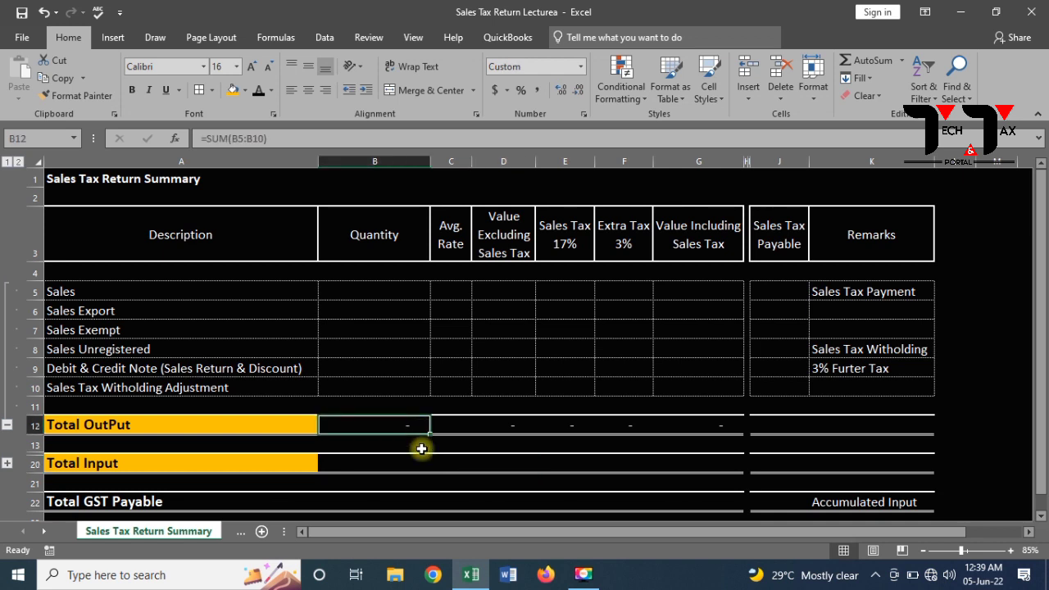
pyautogui.click(426, 482)
pyautogui.click(391, 423)
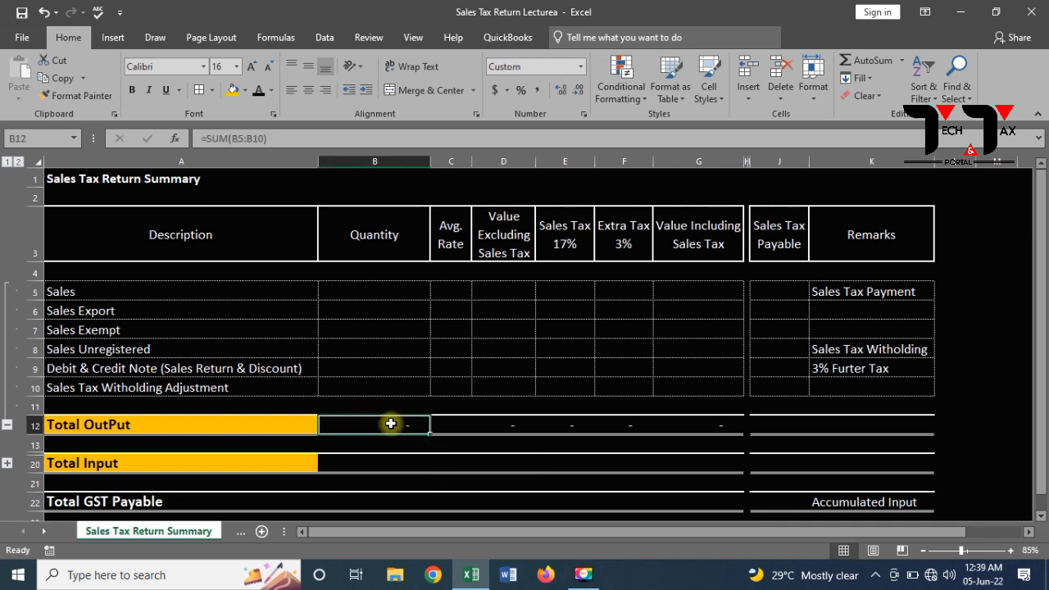
pyautogui.hotkey('shift', 'Right')
pyautogui.hotkey('shift', 'Right')
pyautogui.hotkey('shift', 'Right')
pyautogui.hotkey('shift', 'Right')
pyautogui.hotkey('shift', 'Right')
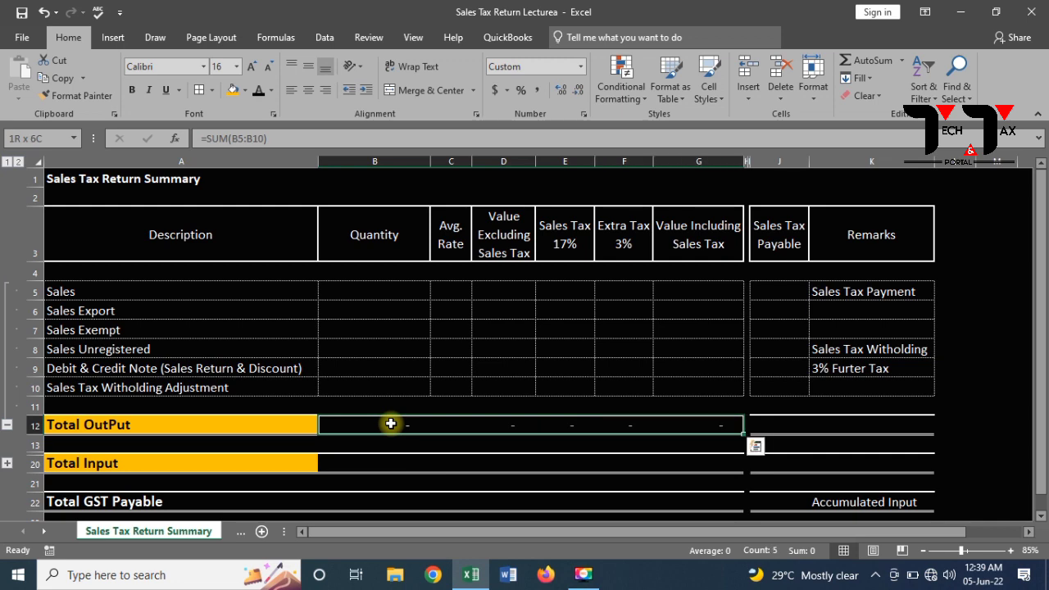
pyautogui.hotkey('ctrl', 'c')
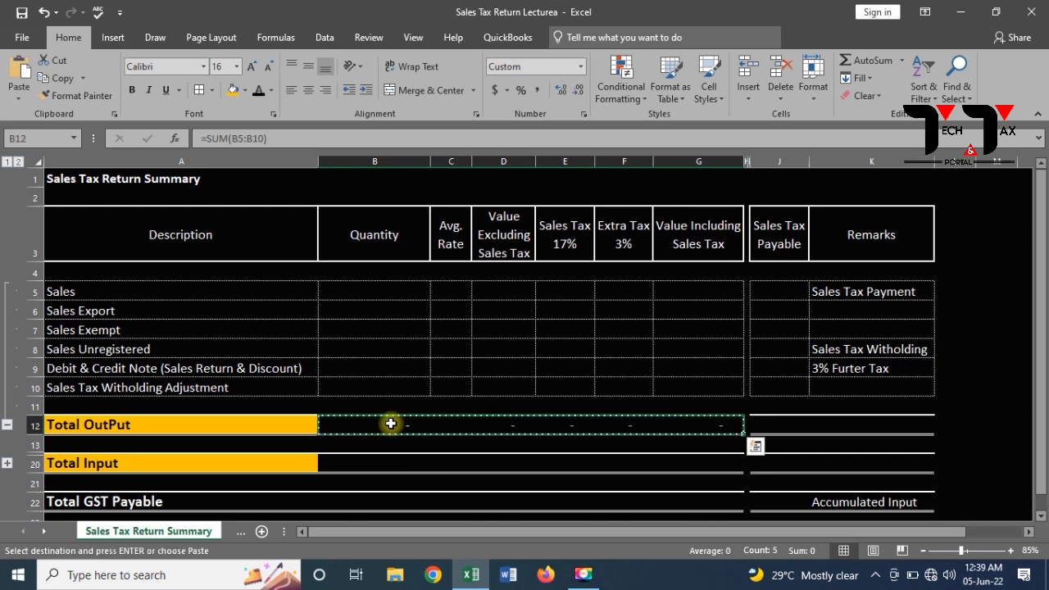
pyautogui.press('Down')
pyautogui.press('Down')
pyautogui.press('Down')
pyautogui.press('Down')
pyautogui.press('Down')
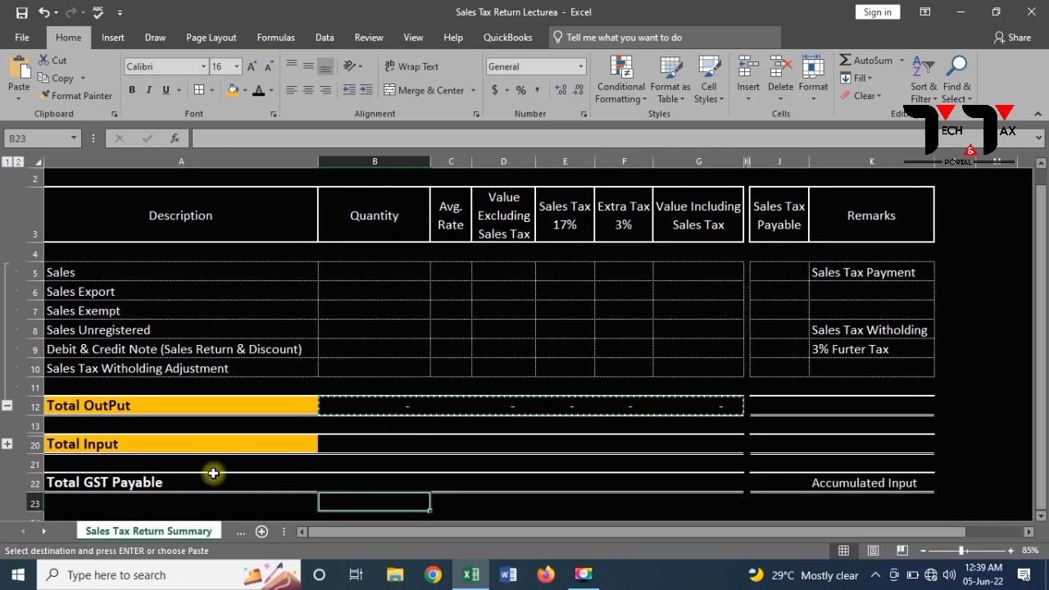
pyautogui.click(7, 443)
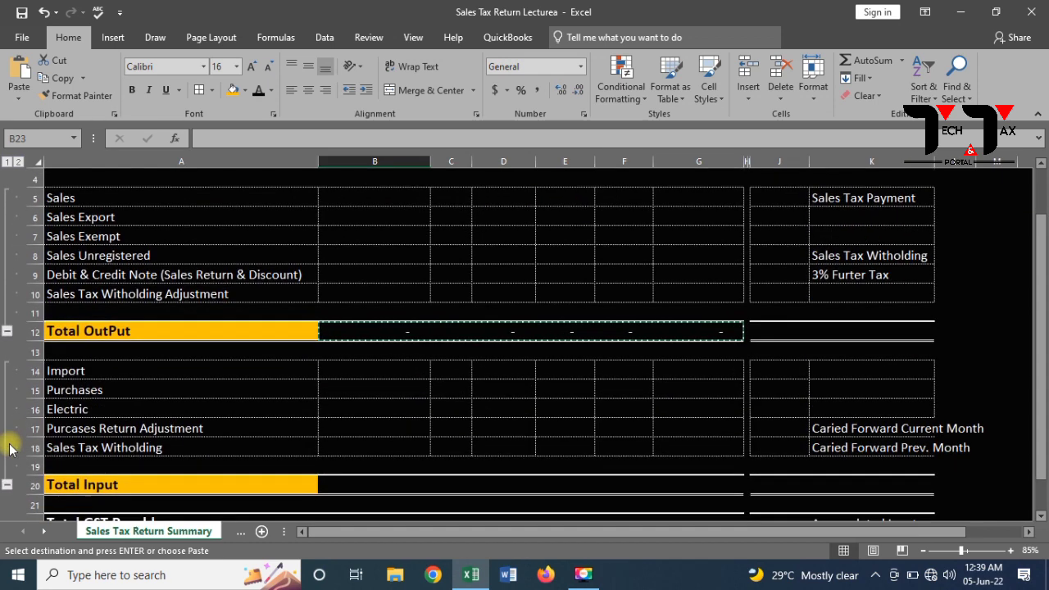
pyautogui.click(381, 485)
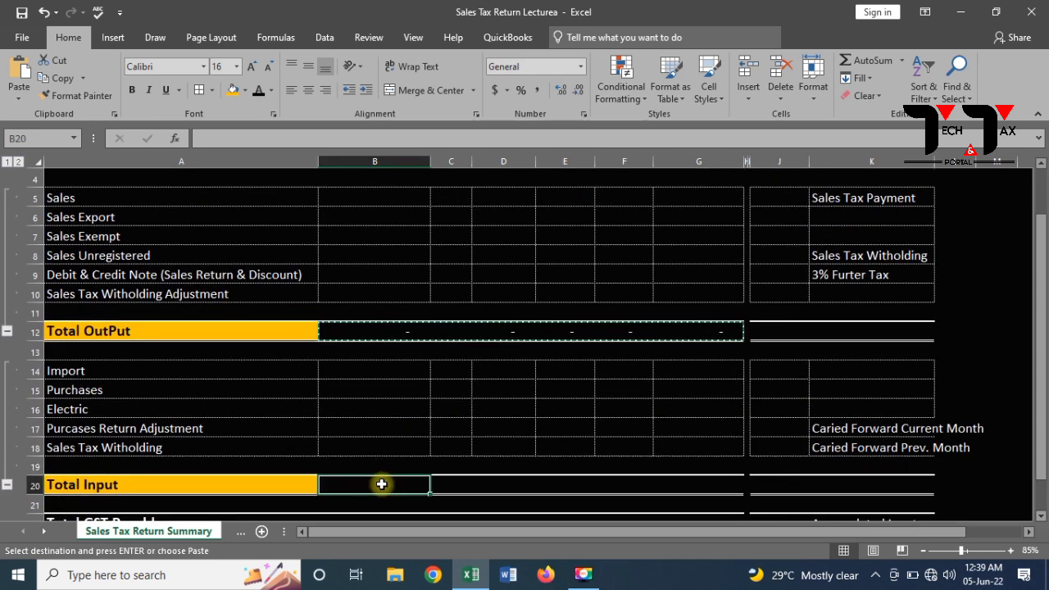
pyautogui.hotkey('ctrl', 'v')
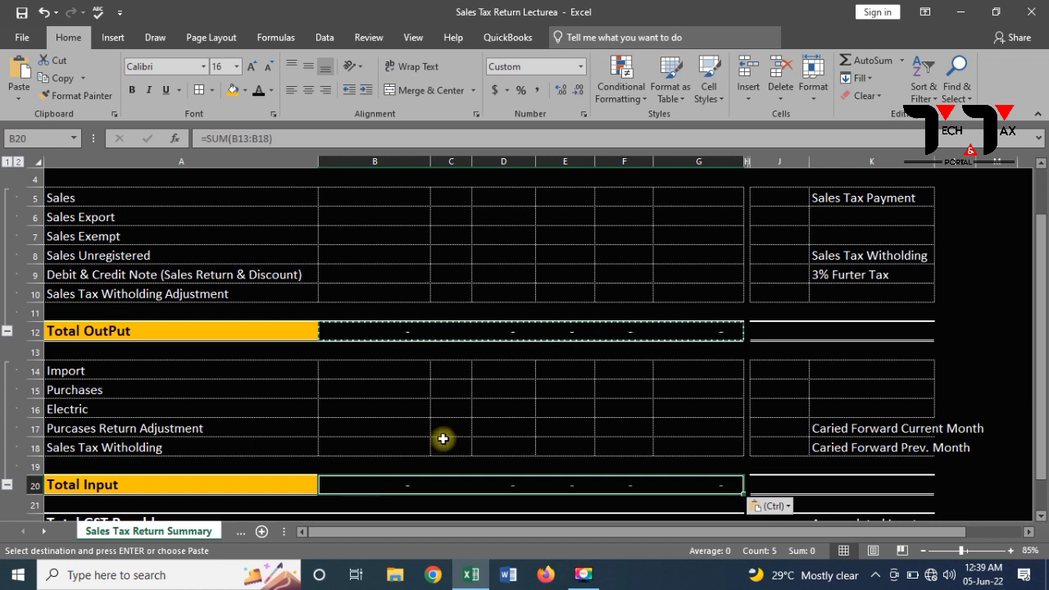
# Correct the Quantity total in the Total Input row at B20 to =SUM(B14:B18).
pyautogui.press('F2')
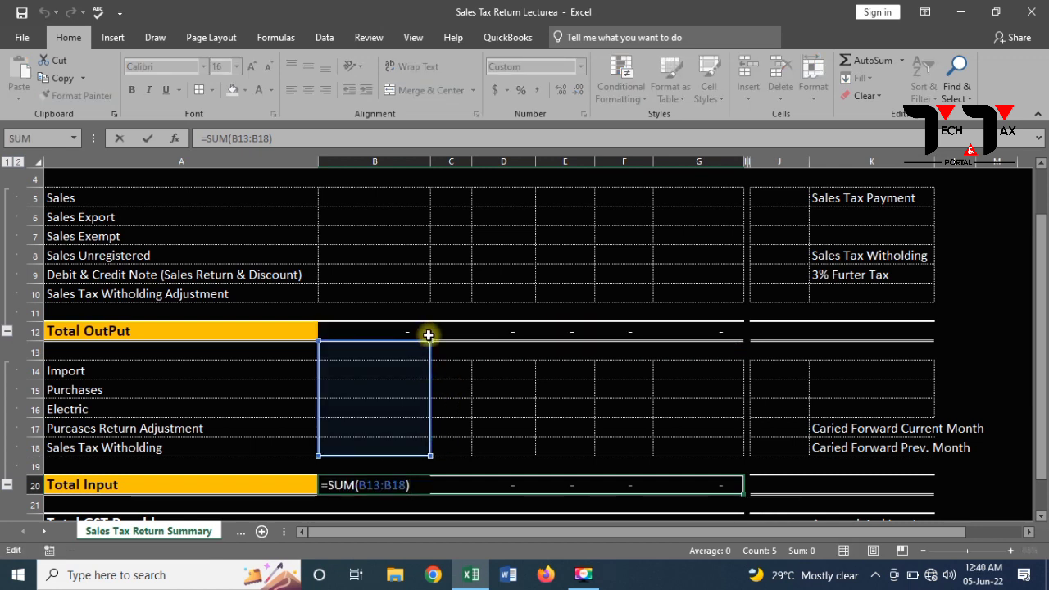
pyautogui.moveTo(427, 340); pyautogui.dragTo(428, 357)
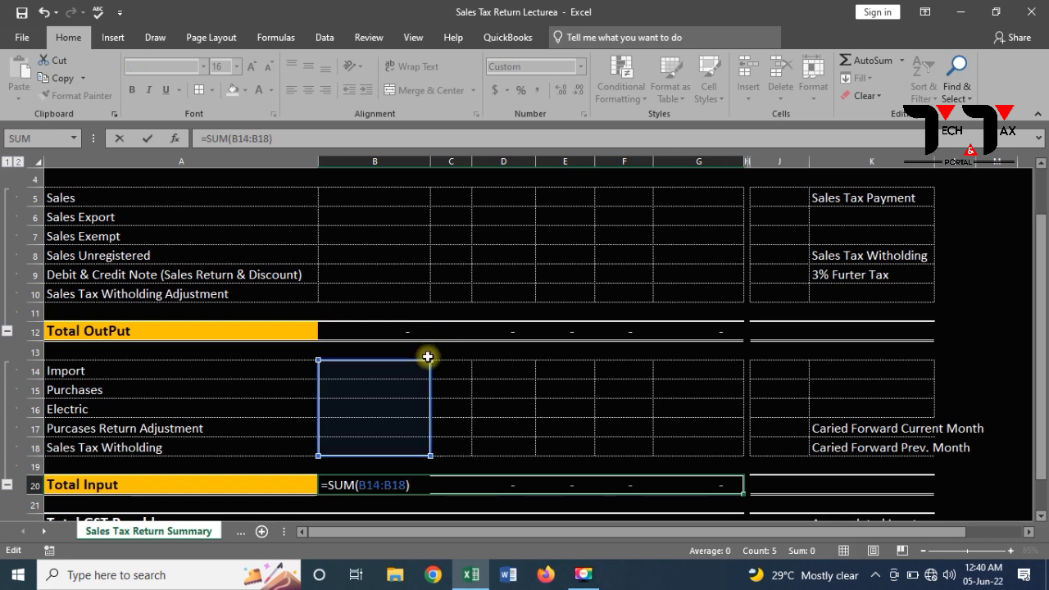
pyautogui.press('Return')
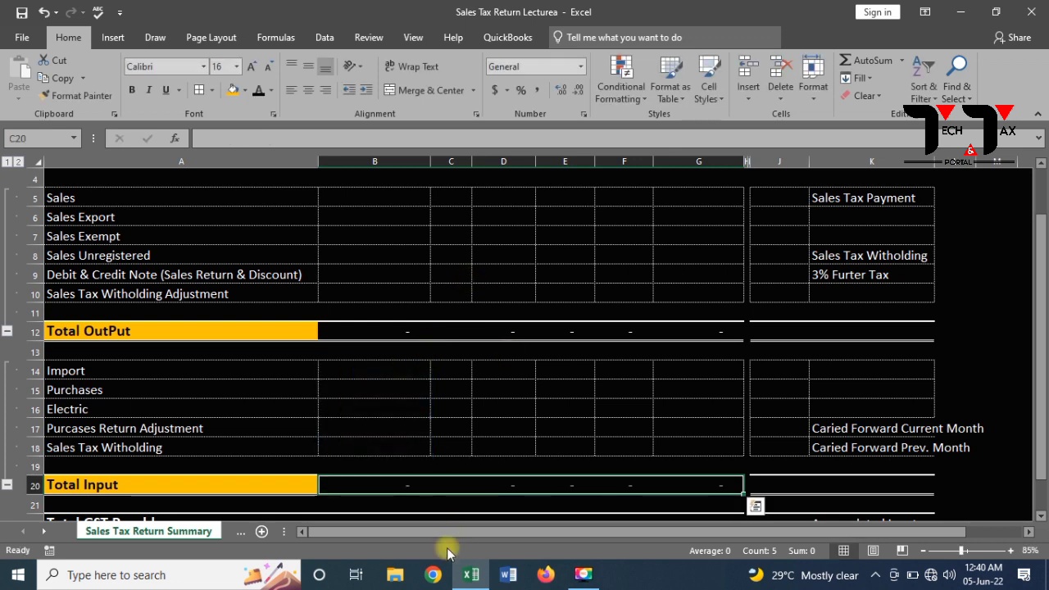
# Copy the corrected Total Input formula from B20 across C20:G20.
pyautogui.click(408, 479)
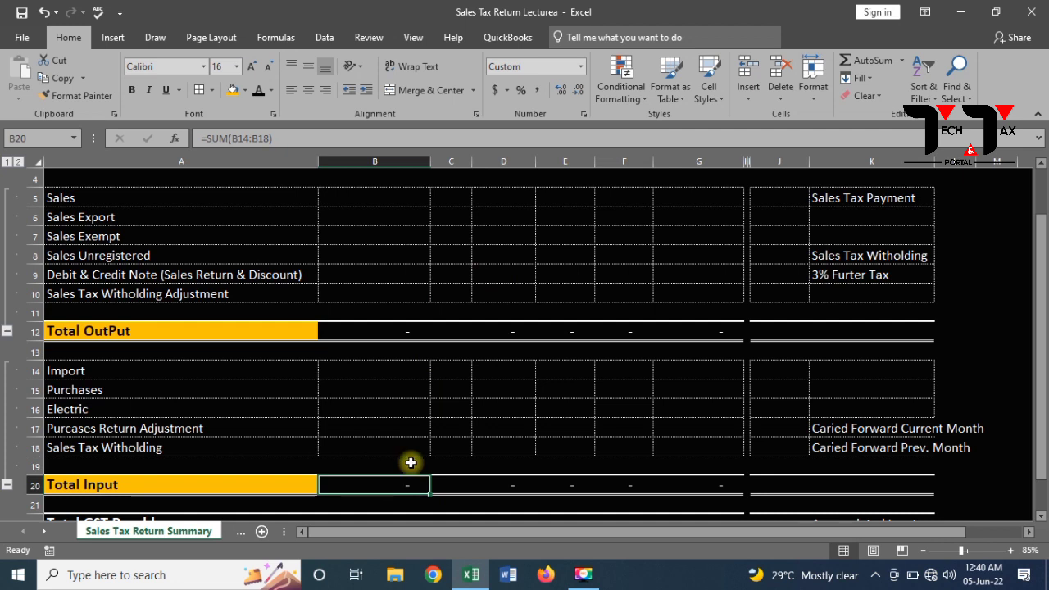
pyautogui.click(409, 464)
pyautogui.click(404, 485)
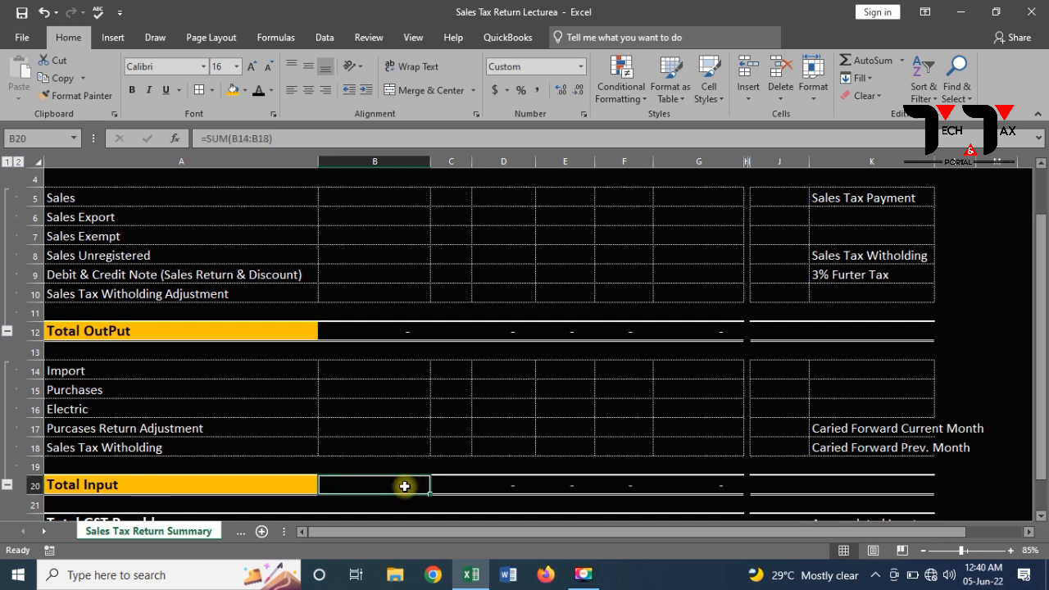
pyautogui.hotkey('ctrl', 'c')
pyautogui.press('Right')
pyautogui.hotkey('shift', 'Right')
pyautogui.hotkey('shift', 'Right')
pyautogui.hotkey('shift', 'Right')
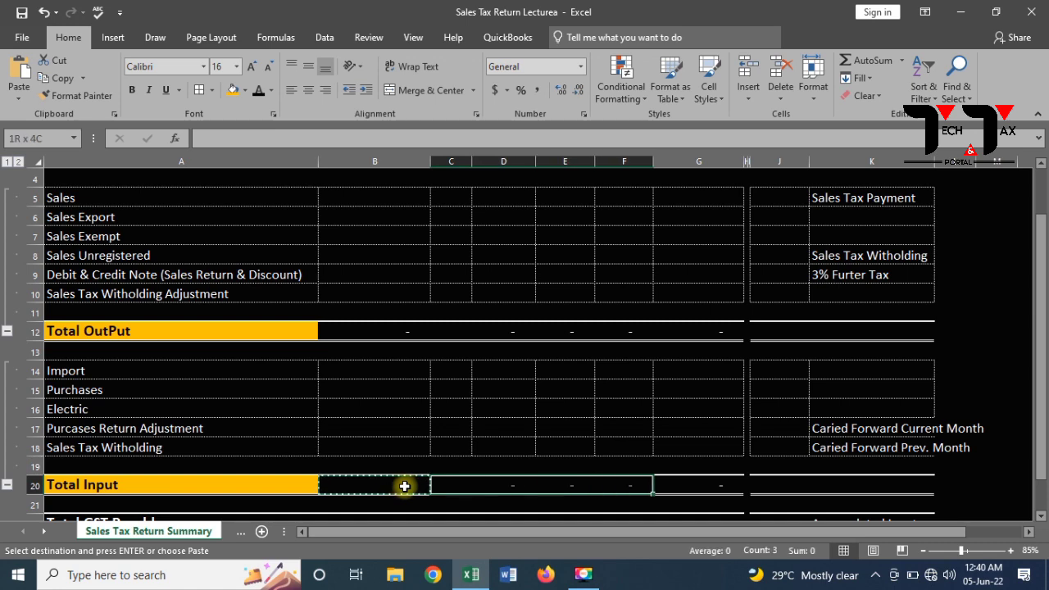
pyautogui.hotkey('ctrl', 'v')
# Enter the Total GST Payable formula +D12-D20 in D22, subtracting total input from total output.
pyautogui.press('Down')
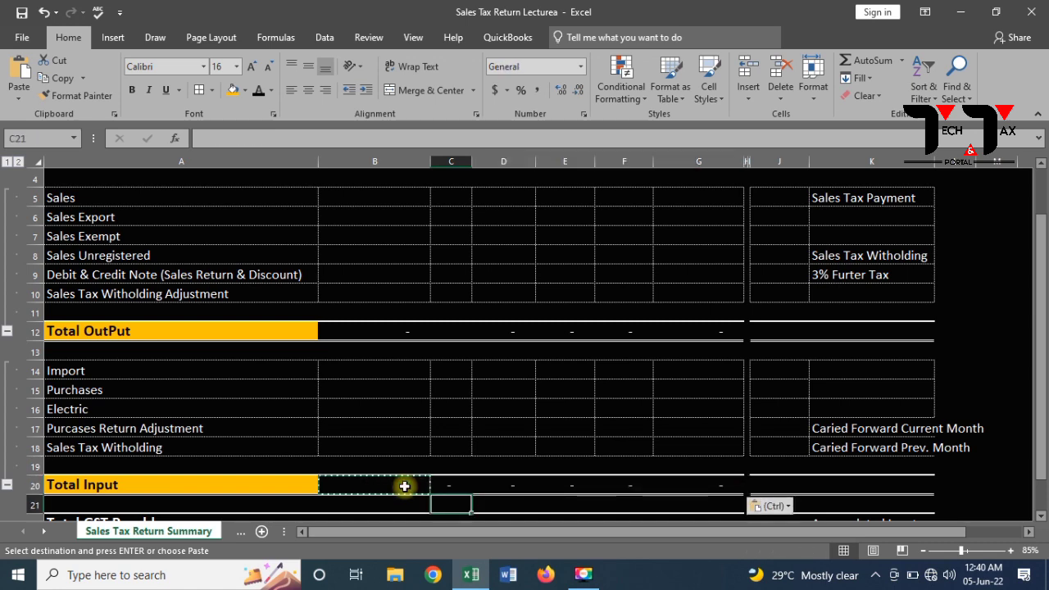
pyautogui.press('Down')
pyautogui.press('Down')
pyautogui.press('Down')
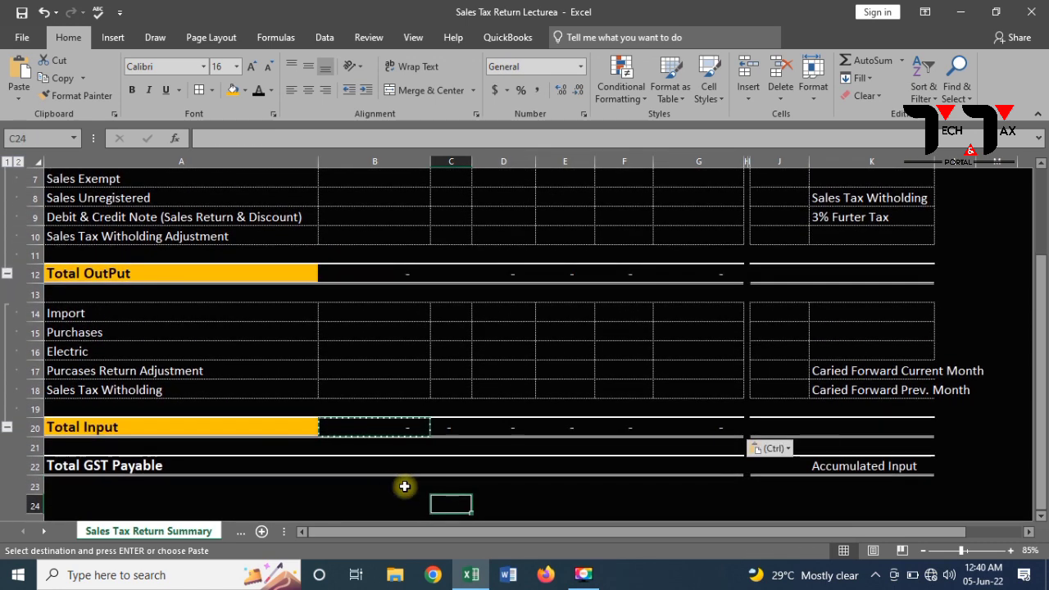
pyautogui.press('Up')
pyautogui.press('Up')
pyautogui.press('Right')
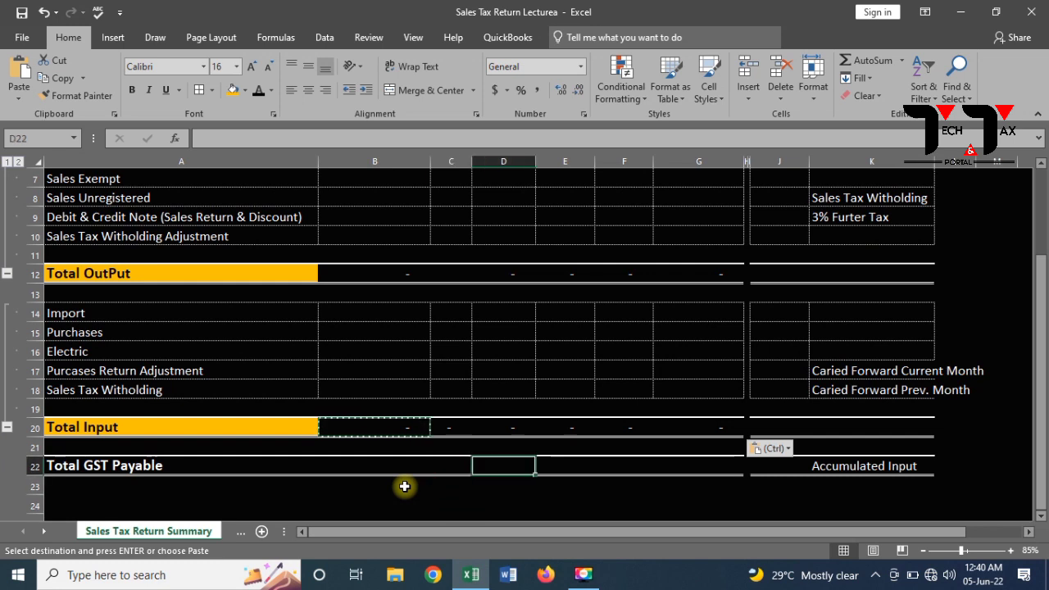
pyautogui.write('+')
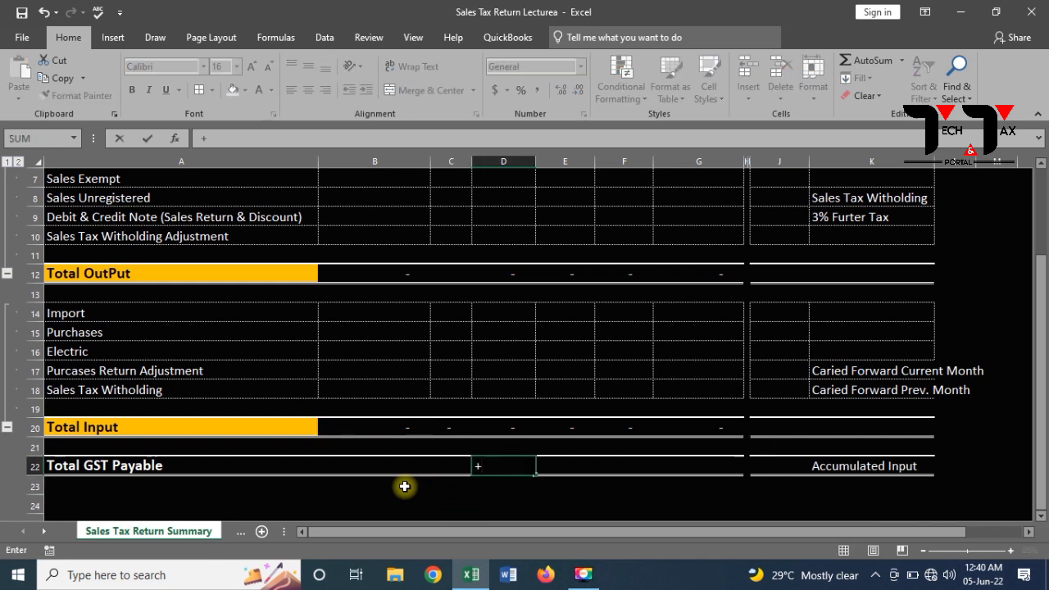
pyautogui.press('Up')
pyautogui.press('Up')
pyautogui.press('Up')
pyautogui.press('Up')
pyautogui.press('Up')
pyautogui.press('Up')
pyautogui.press('Up')
pyautogui.press('Up')
pyautogui.press('Up')
pyautogui.press('Up')
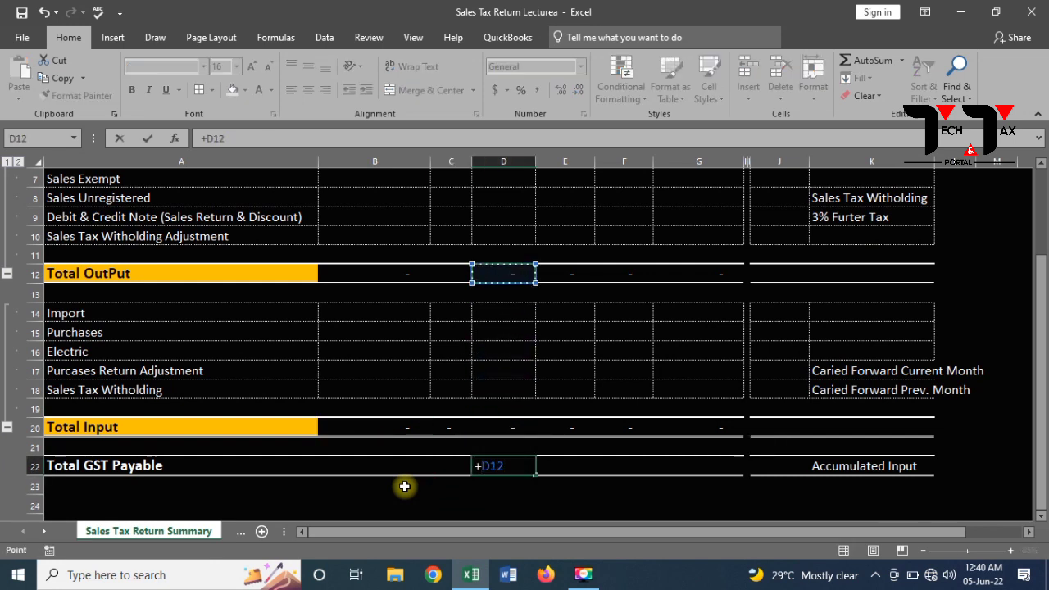
pyautogui.write('-')
pyautogui.press('Up')
pyautogui.press('Up')
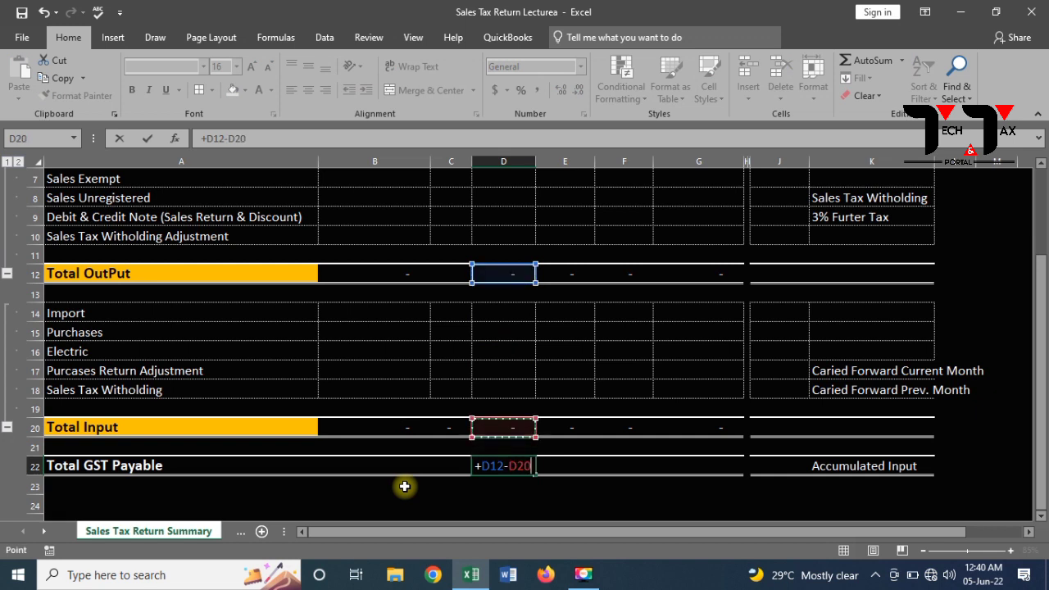
pyautogui.press('Return')
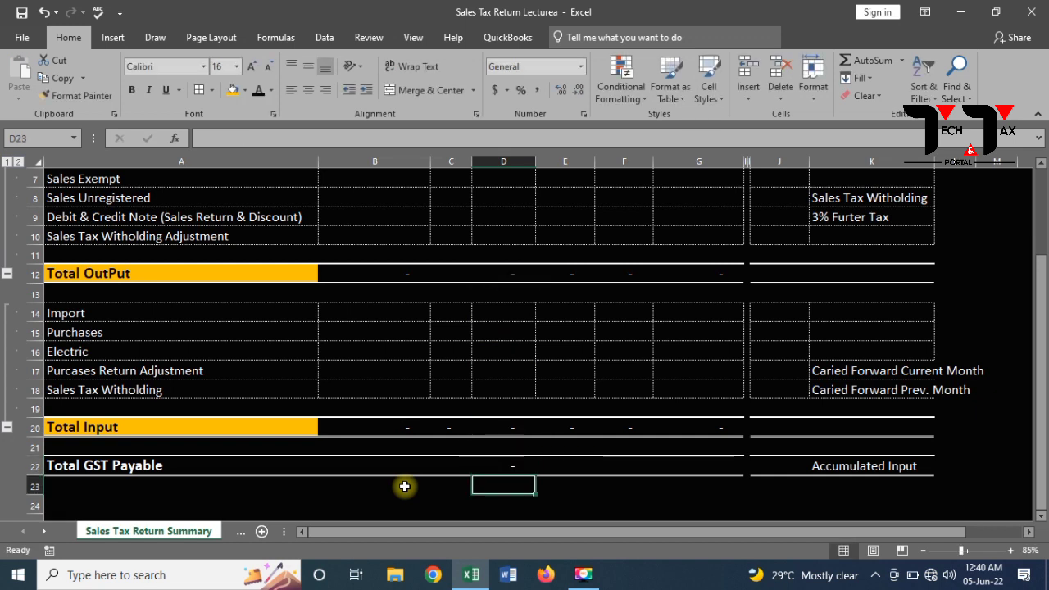
# Copy the Total GST Payable formula from D22 into E22:G22.
pyautogui.press('Up')
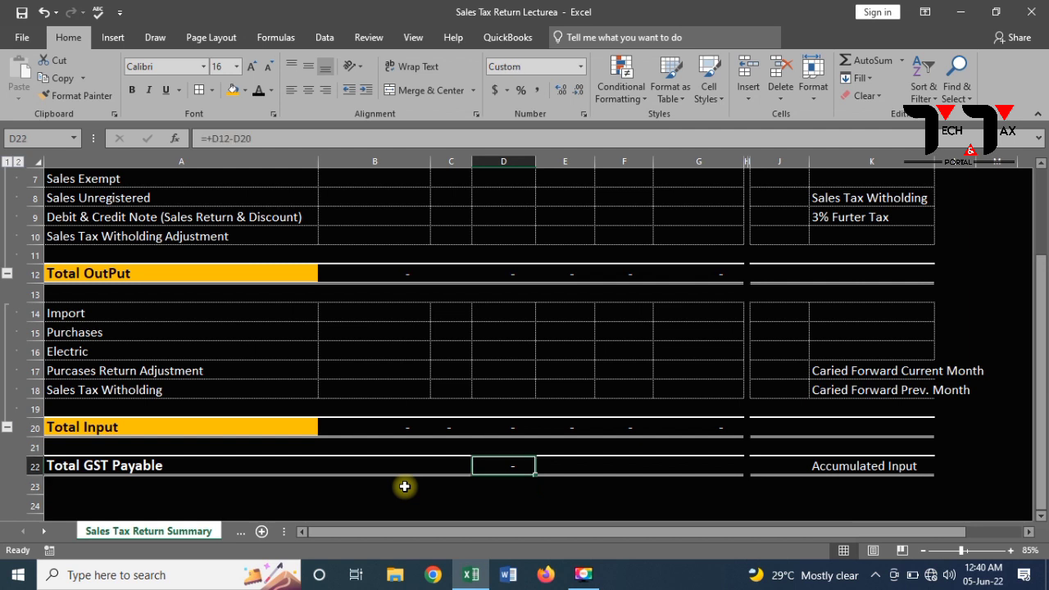
pyautogui.hotkey('ctrl', 'c')
pyautogui.press('Right')
pyautogui.hotkey('shift', 'Right')
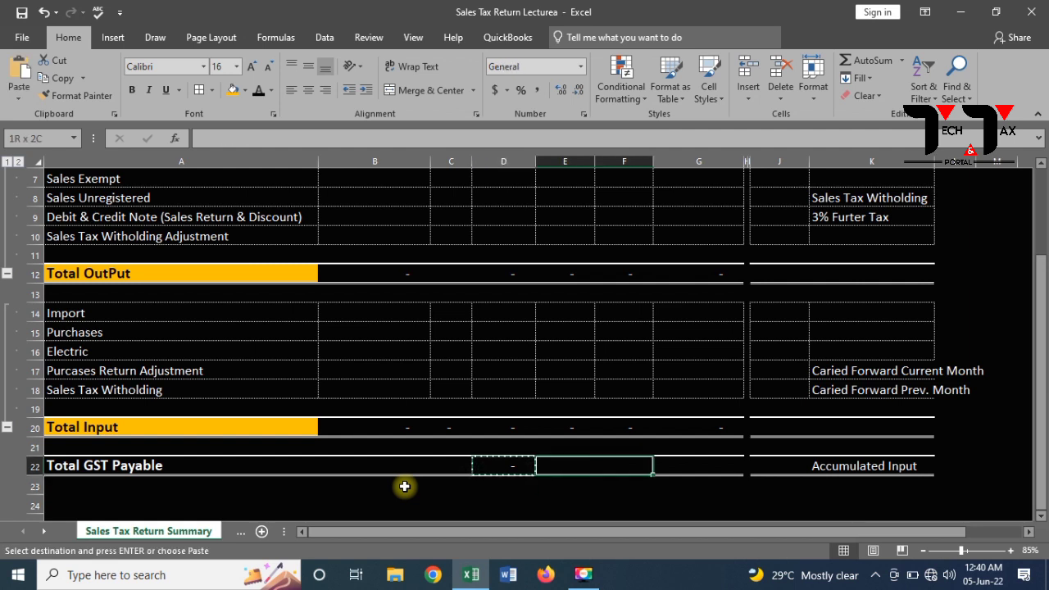
pyautogui.hotkey('shift', 'Right')
pyautogui.hotkey('ctrl', 'v')
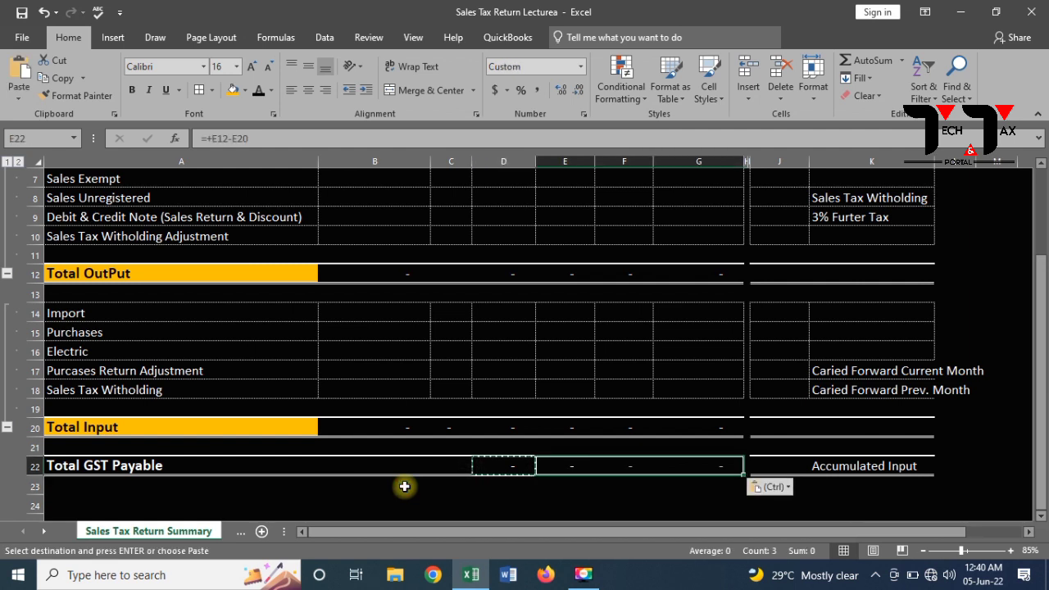
pyautogui.press('Escape')
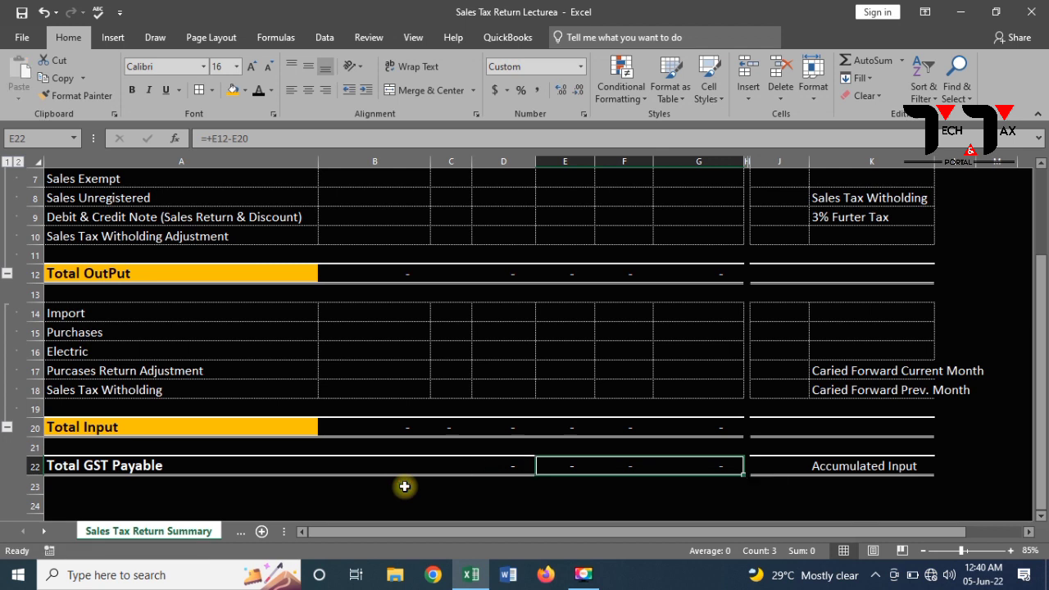
# Enter the formula +E22-J5 in J17 to compute the current month's carried forward tax from GST payable less the sales tax payment.
pyautogui.press('Right')
pyautogui.press('Right')
pyautogui.press('Right')
pyautogui.press('Right')
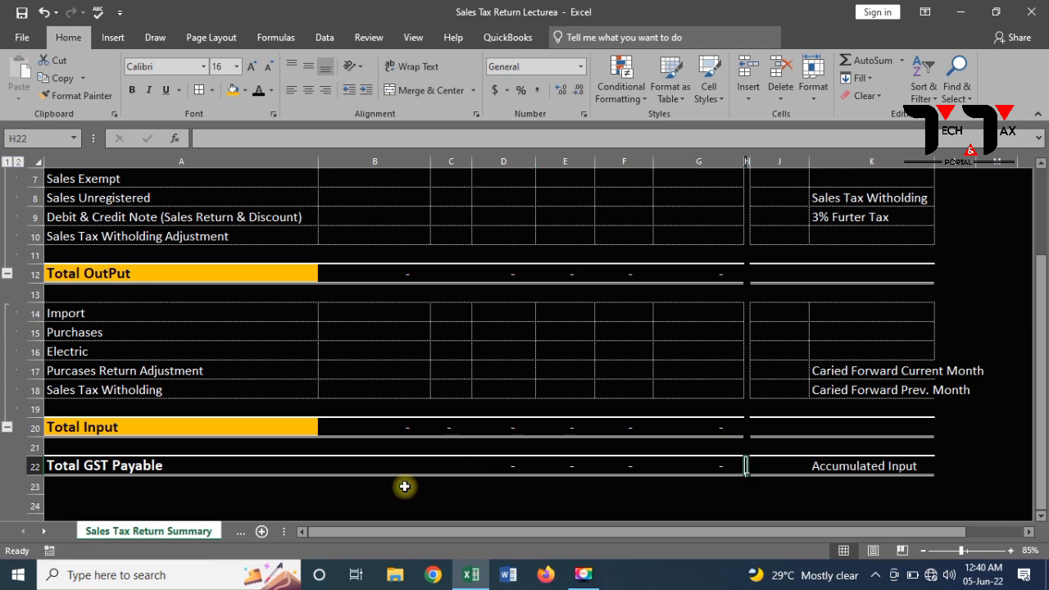
pyautogui.press('Up')
pyautogui.press('Up')
pyautogui.press('Up')
pyautogui.press('Up')
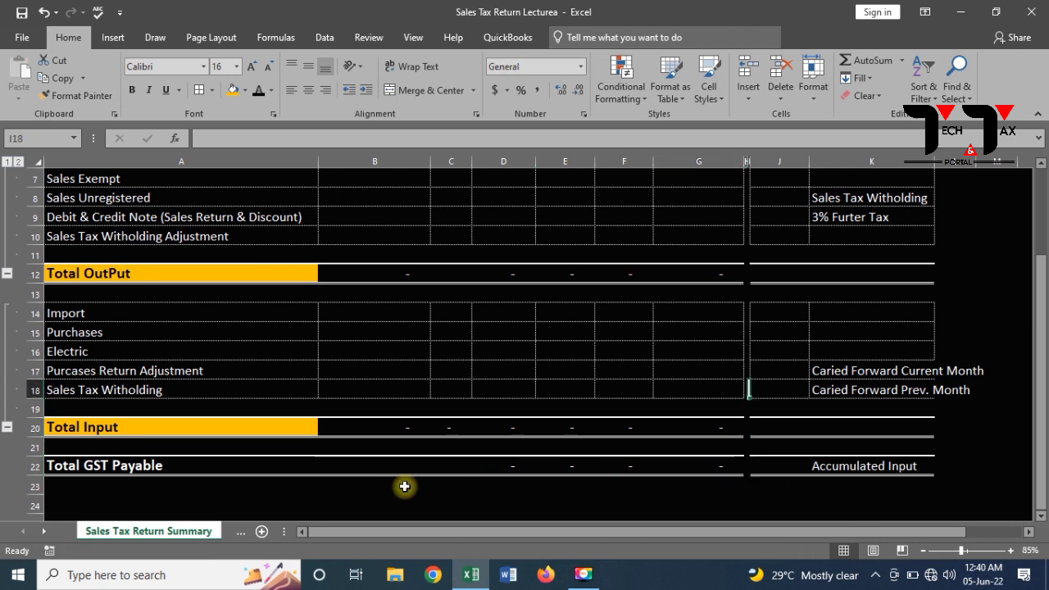
pyautogui.press('Right')
pyautogui.press('Up')
pyautogui.write('+')
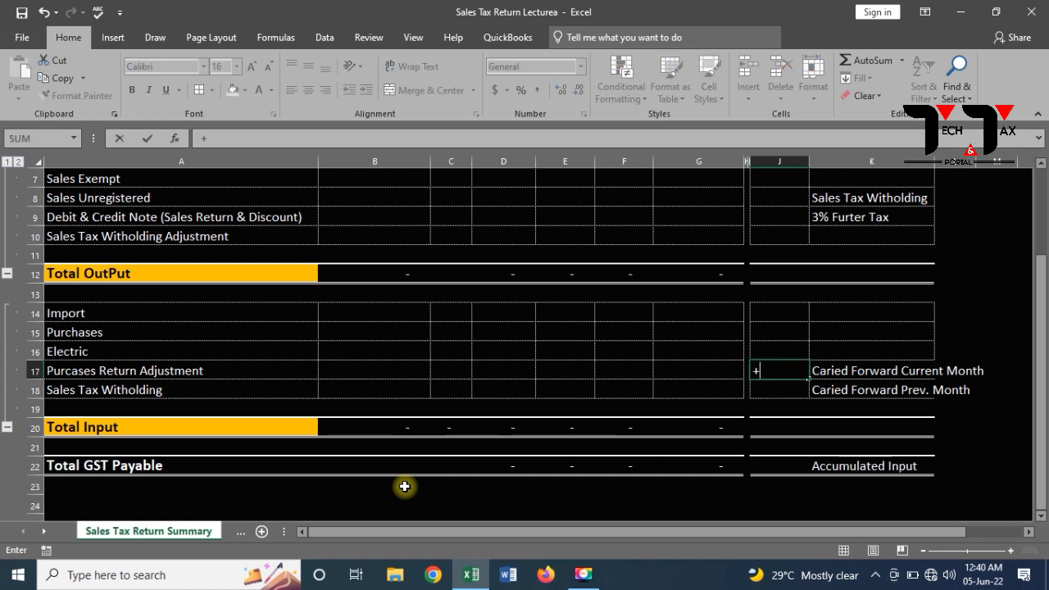
pyautogui.press('Left')
pyautogui.press('Left')
pyautogui.press('Left')
pyautogui.press('Left')
pyautogui.press('Down')
pyautogui.press('Down')
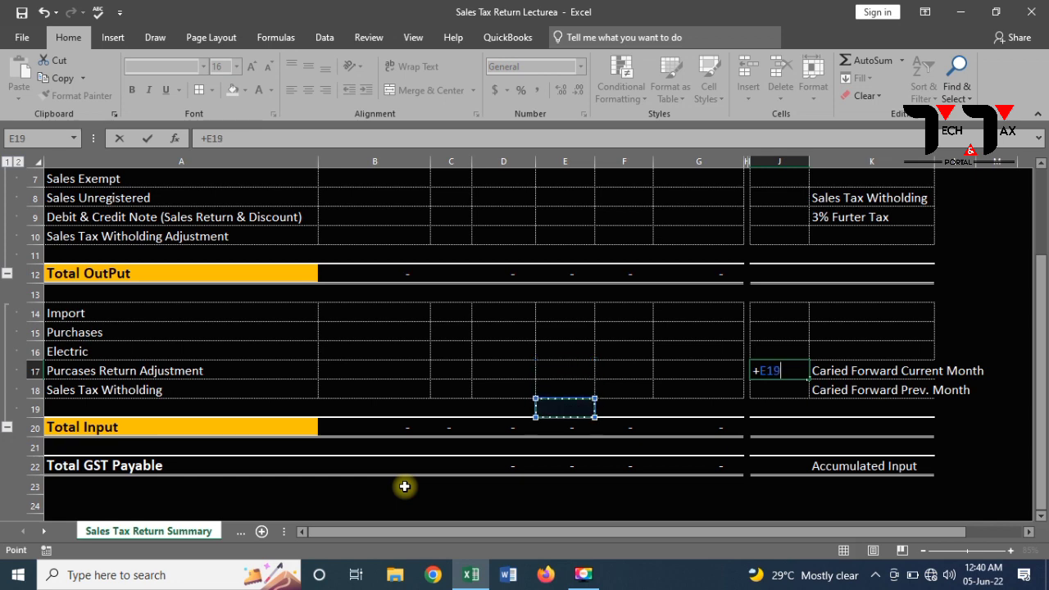
pyautogui.press('Down')
pyautogui.press('Down')
pyautogui.press('Down')
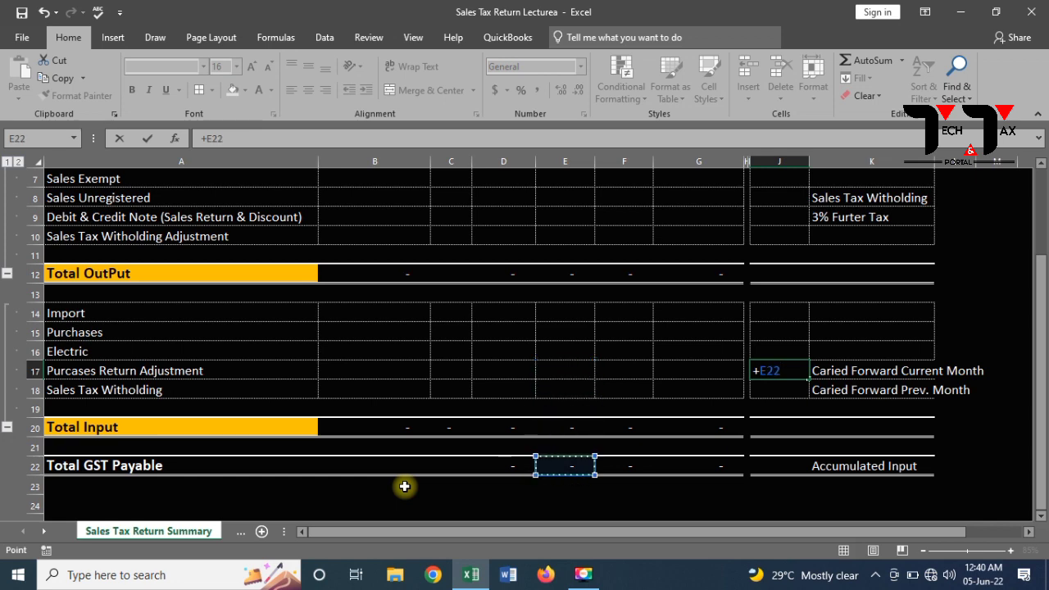
pyautogui.press('Up')
pyautogui.press('Up')
pyautogui.press('Up')
pyautogui.press('Up')
pyautogui.press('Up')
pyautogui.press('Up')
pyautogui.press('Up')
pyautogui.press('Up')
pyautogui.press('Up')
pyautogui.press('Up')
pyautogui.press('Up')
pyautogui.press('Up')
pyautogui.press('Up')
pyautogui.press('Up')
pyautogui.press('Up')
pyautogui.press('Up')
pyautogui.press('Up')
pyautogui.press('Up')
pyautogui.press('Up')
pyautogui.press('Up')
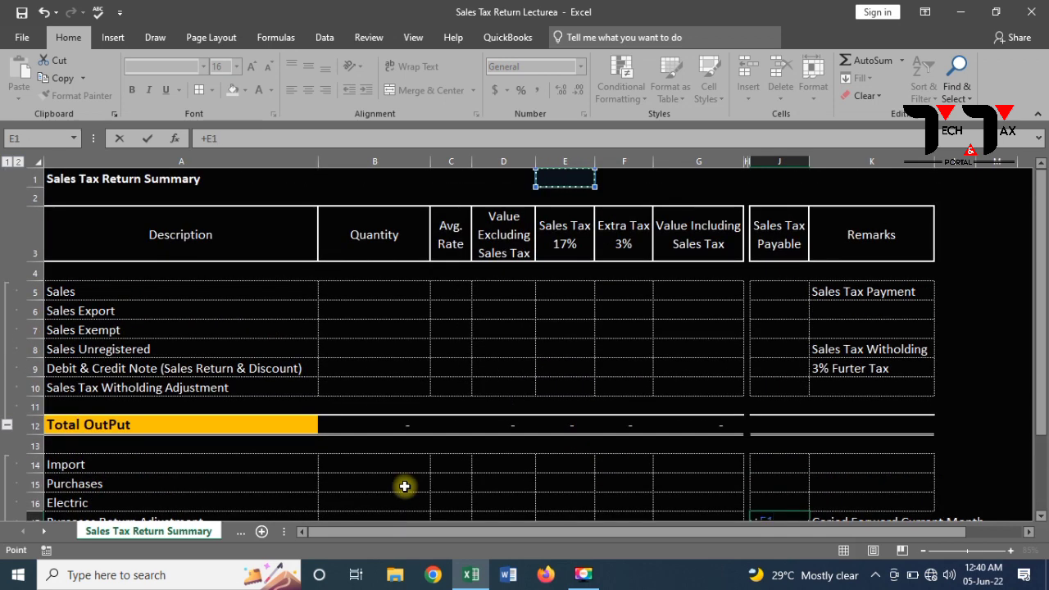
pyautogui.press('Down')
pyautogui.press('Down')
pyautogui.press('Down')
pyautogui.press('Down')
pyautogui.press('Down')
pyautogui.press('Down')
pyautogui.press('Down')
pyautogui.press('Down')
pyautogui.press('Down')
pyautogui.press('Down')
pyautogui.press('Down')
pyautogui.press('Down')
pyautogui.press('Down')
pyautogui.press('Down')
pyautogui.press('Down')
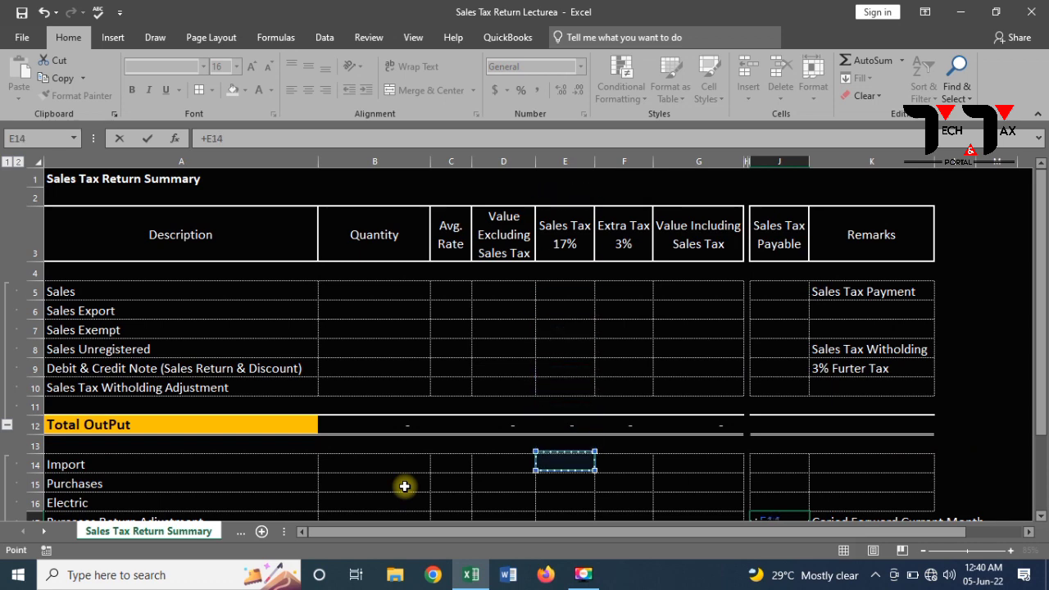
pyautogui.press('Down')
pyautogui.press('Down')
pyautogui.press('Down')
pyautogui.press('Down')
pyautogui.press('Down')
pyautogui.press('Down')
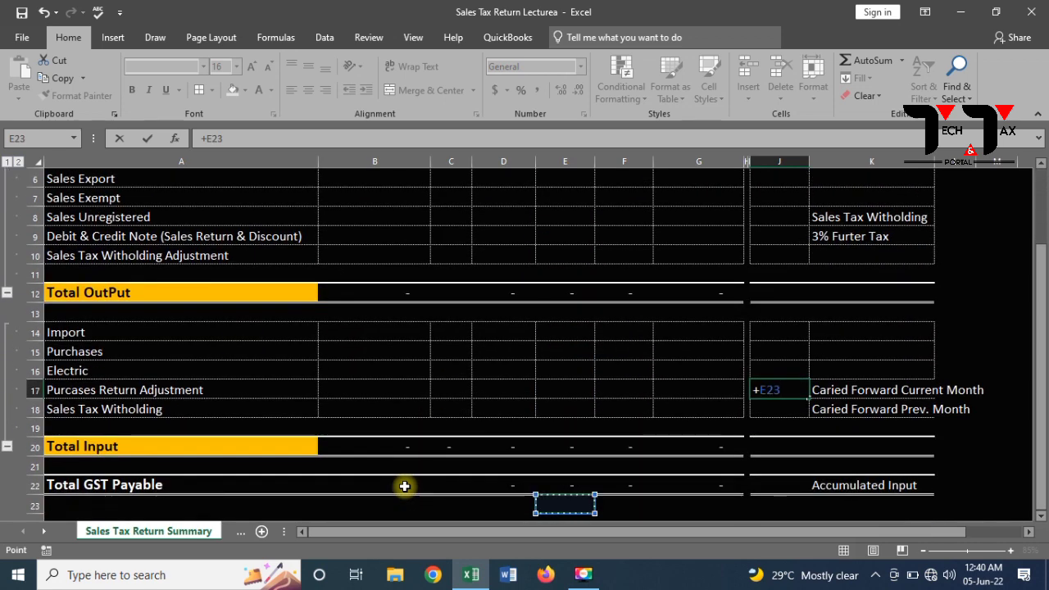
pyautogui.write('-')
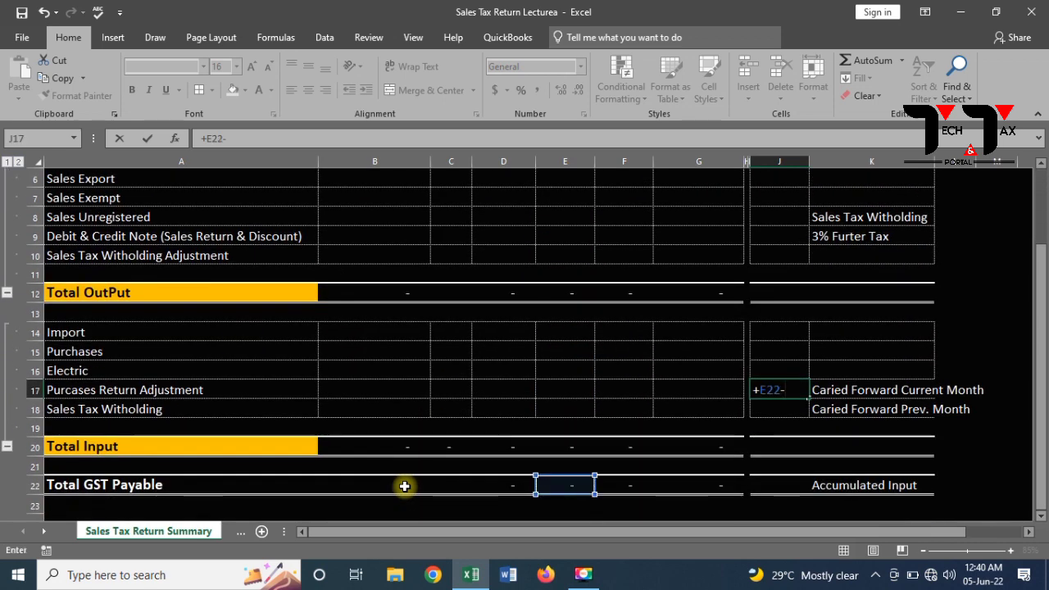
pyautogui.press('Down')
pyautogui.press('Up')
pyautogui.press('Down')
pyautogui.press('Down')
pyautogui.press('Down')
pyautogui.press('Down')
pyautogui.press('Down')
pyautogui.press('Down')
pyautogui.press('Down')
pyautogui.press('Down')
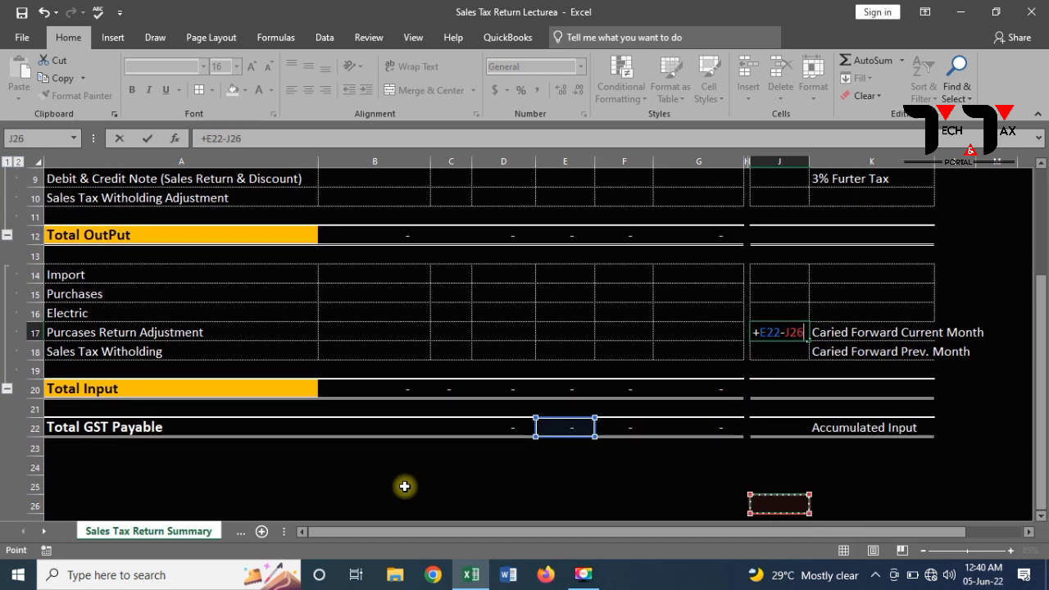
pyautogui.press('Up')
pyautogui.press('Up')
pyautogui.press('Up')
pyautogui.press('Up')
pyautogui.press('Up')
pyautogui.press('Up')
pyautogui.press('Up')
pyautogui.press('Up')
pyautogui.press('Up')
pyautogui.press('Up')
pyautogui.press('Up')
pyautogui.press('Up')
pyautogui.press('Up')
pyautogui.press('Up')
pyautogui.press('Up')
pyautogui.press('Up')
pyautogui.press('Up')
pyautogui.press('Up')
pyautogui.press('Up')
pyautogui.press('Up')
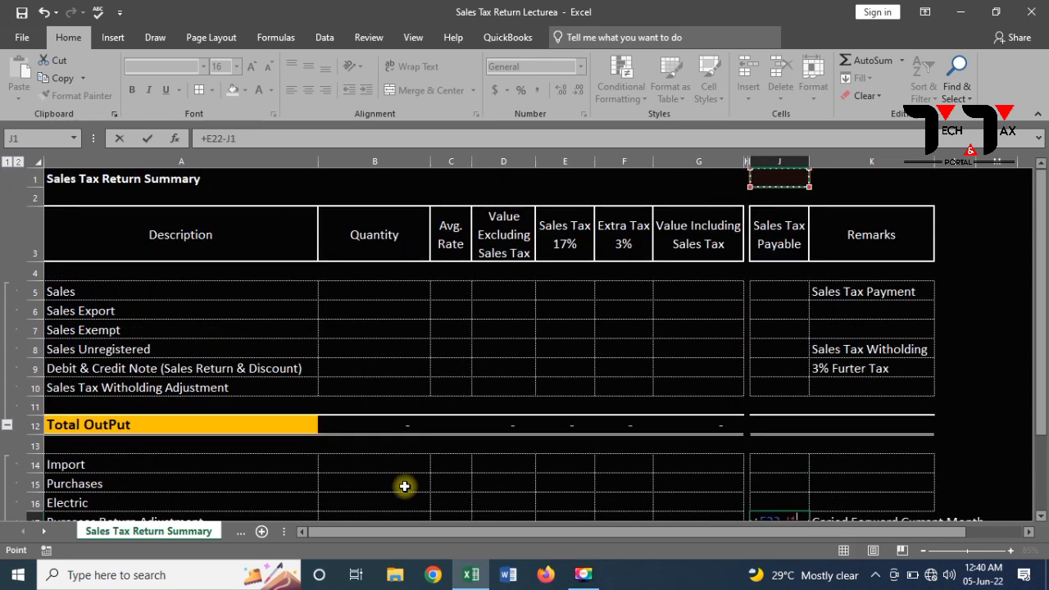
pyautogui.press('Down')
pyautogui.press('Down')
pyautogui.press('Down')
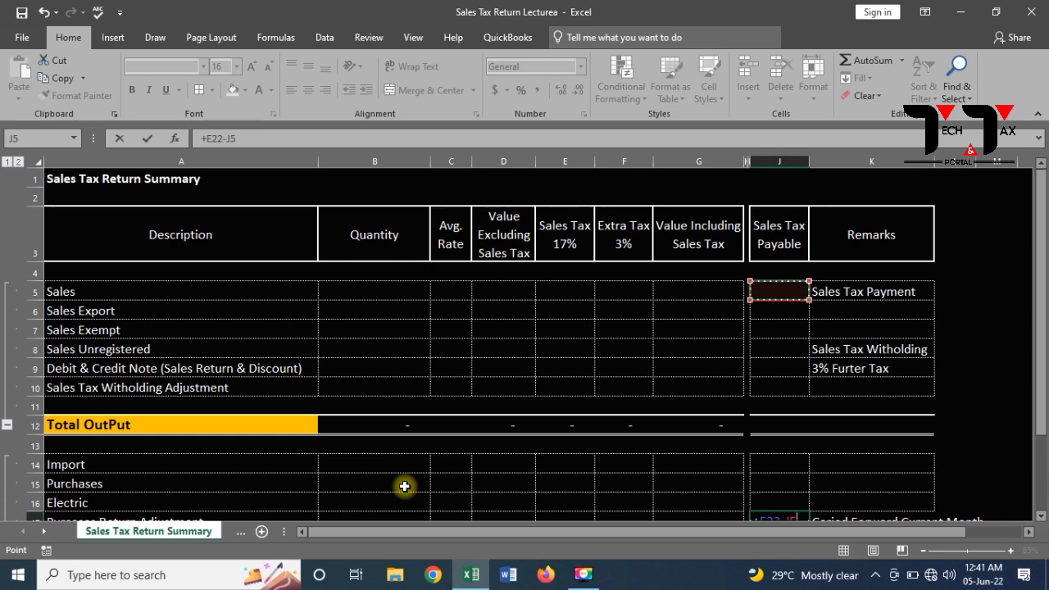
pyautogui.press('Return')
pyautogui.press('Up')
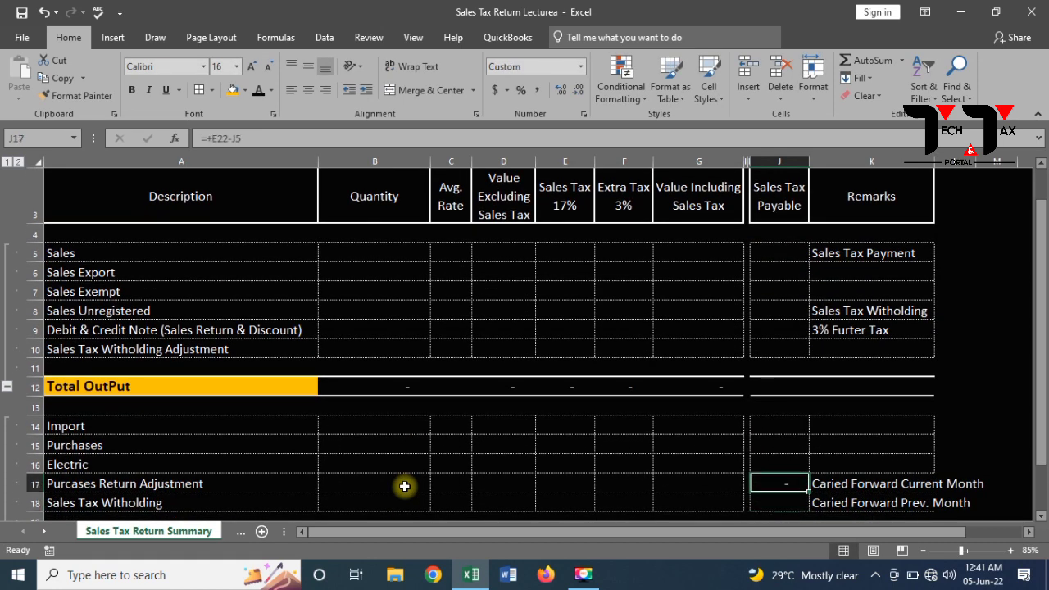
# Enter the Accumulated Input formula +J18+E20 in J22, adding the previous month's carried forward tax to the total input sales tax.
pyautogui.press('Down')
pyautogui.press('Down')
pyautogui.press('Down')
pyautogui.press('Down')
pyautogui.press('Down')
pyautogui.press('Down')
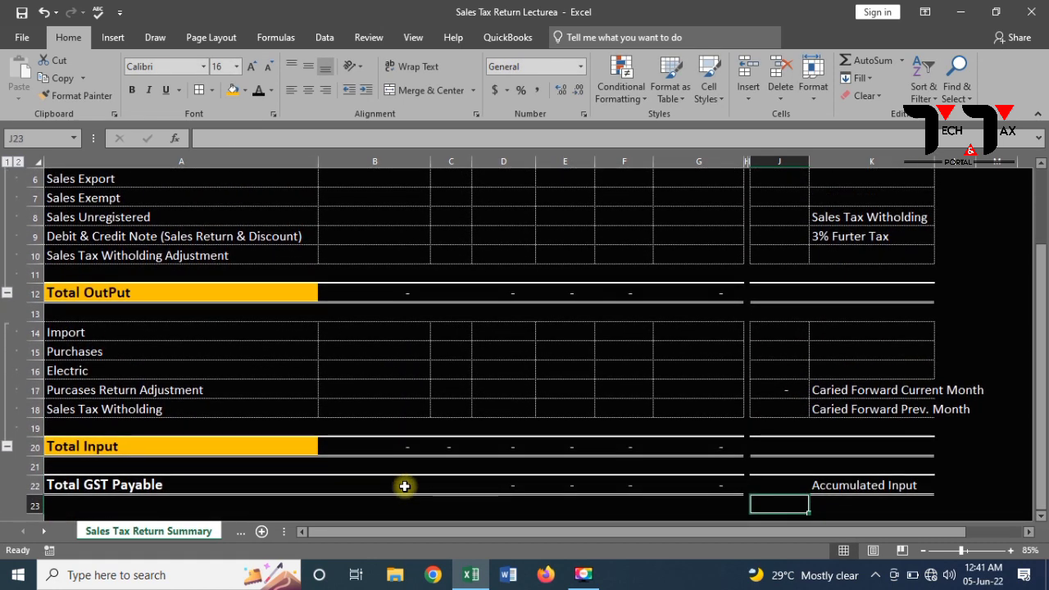
pyautogui.press('Up')
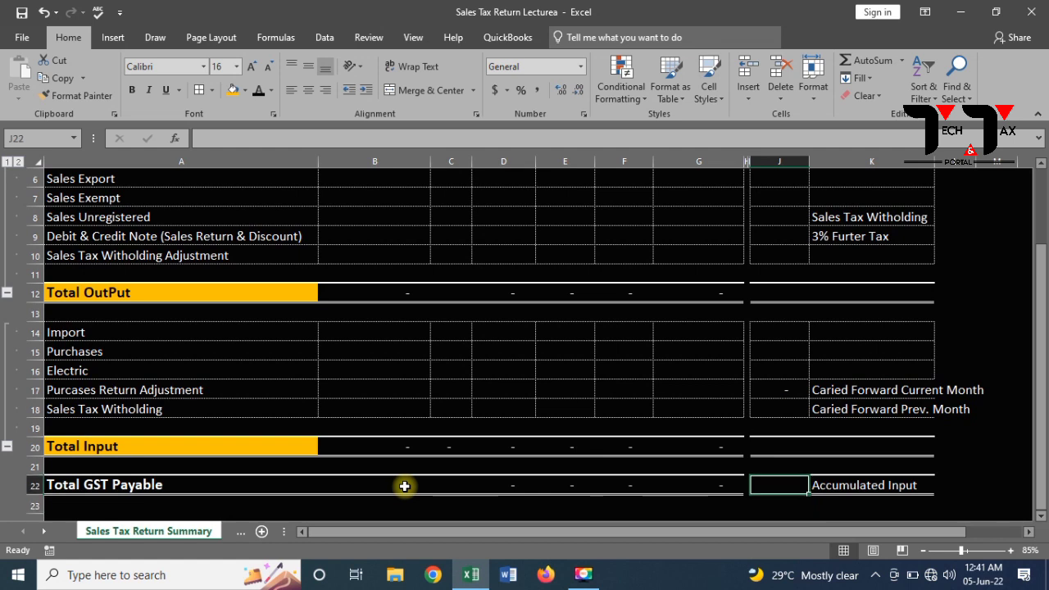
pyautogui.write('+')
pyautogui.press('Up')
pyautogui.press('Up')
pyautogui.press('Up')
pyautogui.press('Up')
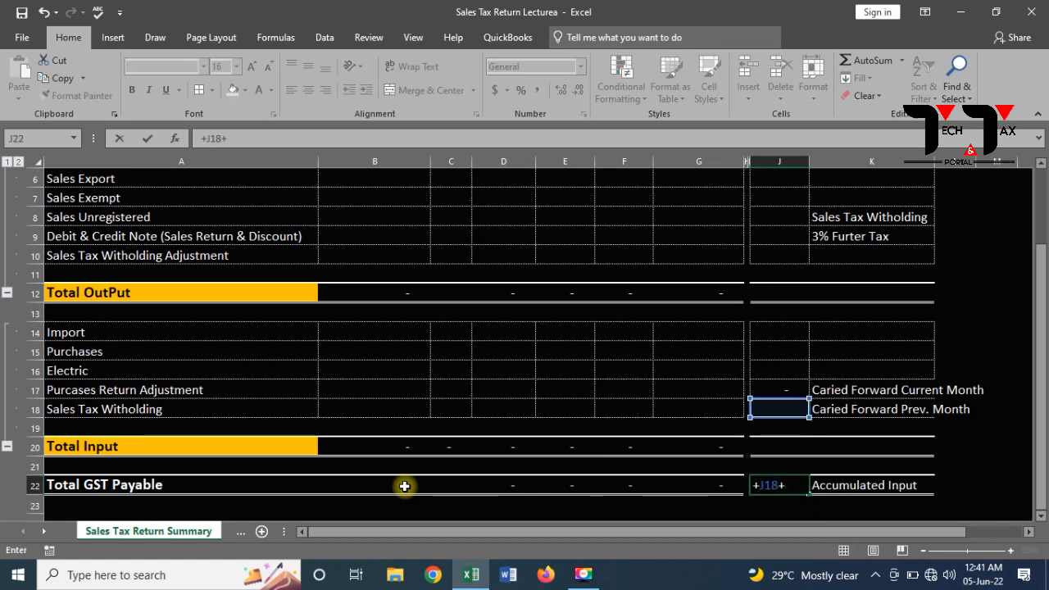
pyautogui.press('Up')
pyautogui.press('Down')
pyautogui.press('Left')
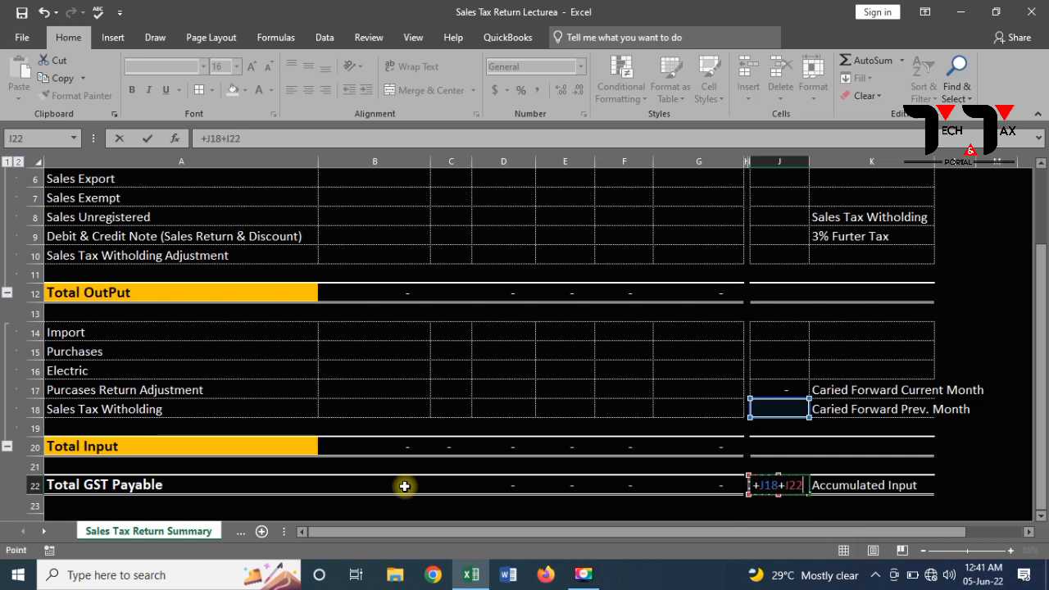
pyautogui.press('Up')
pyautogui.press('Up')
pyautogui.press('Up')
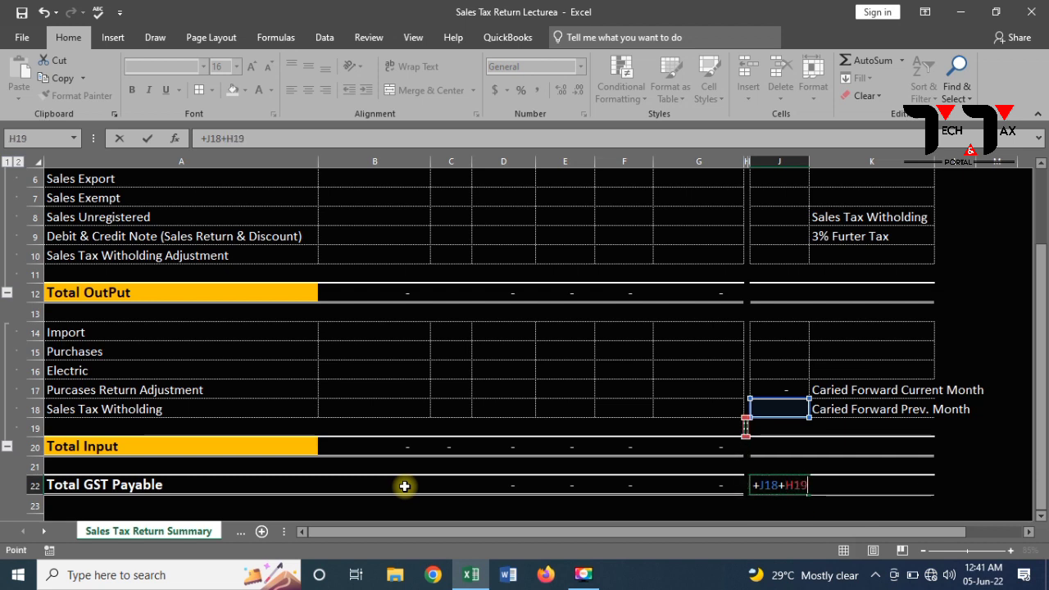
pyautogui.press('Left')
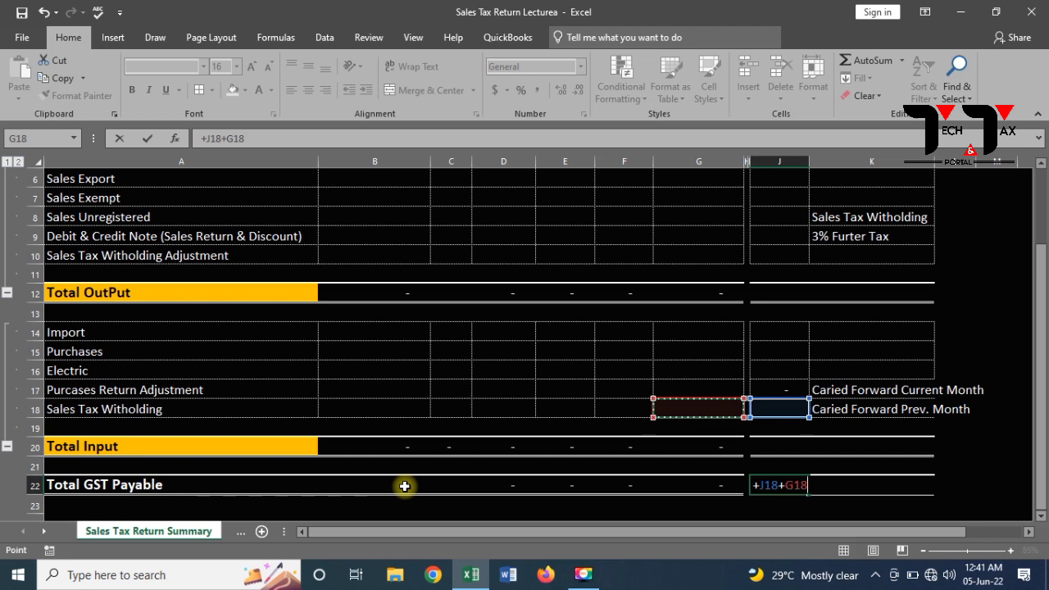
pyautogui.press('Left')
pyautogui.press('Down')
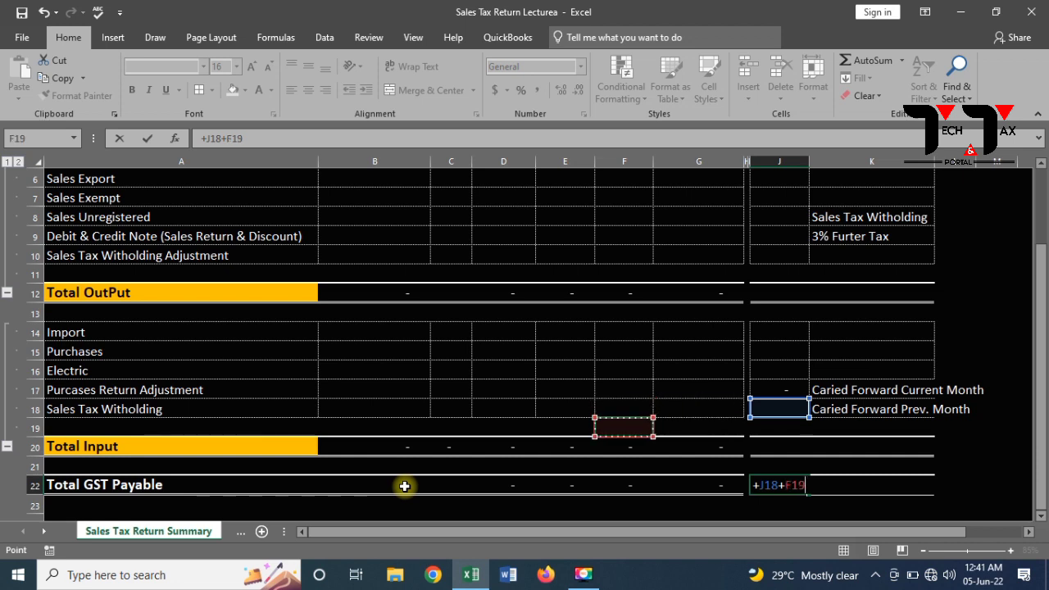
pyautogui.press('Down')
pyautogui.press('Left')
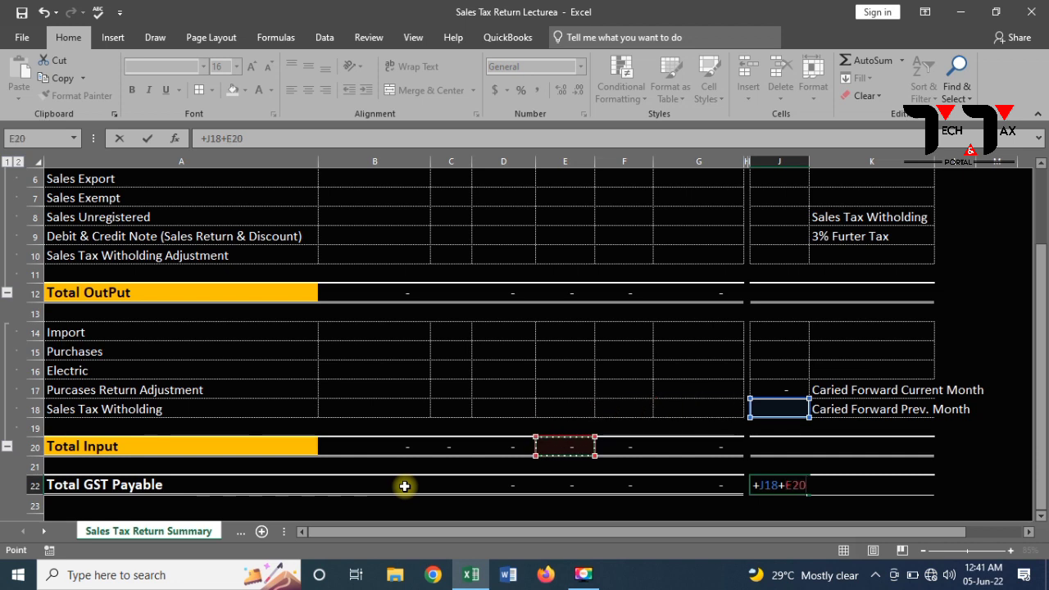
pyautogui.press('Return')
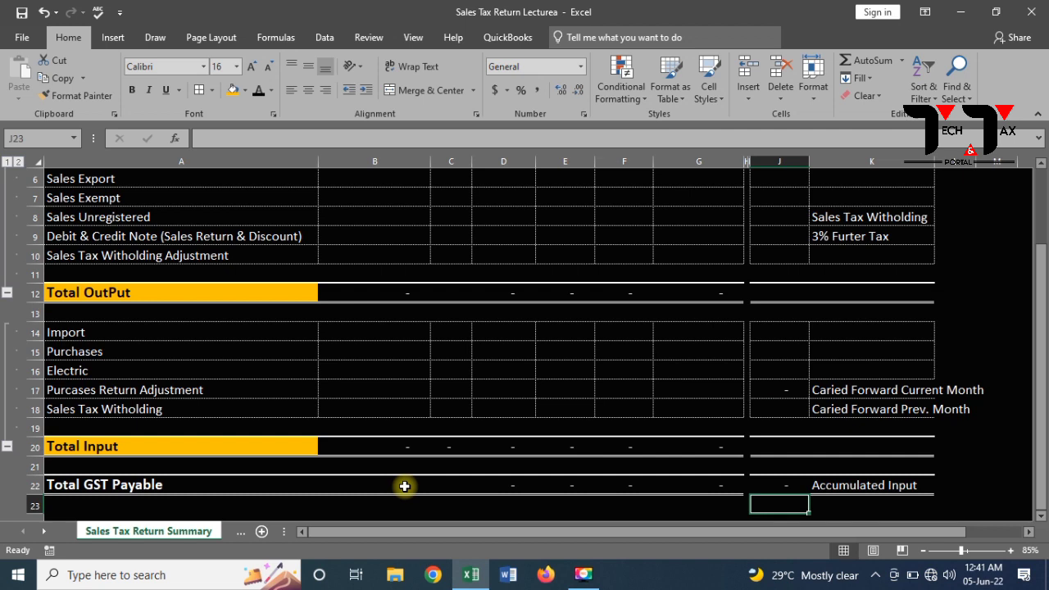
pyautogui.press('Up')
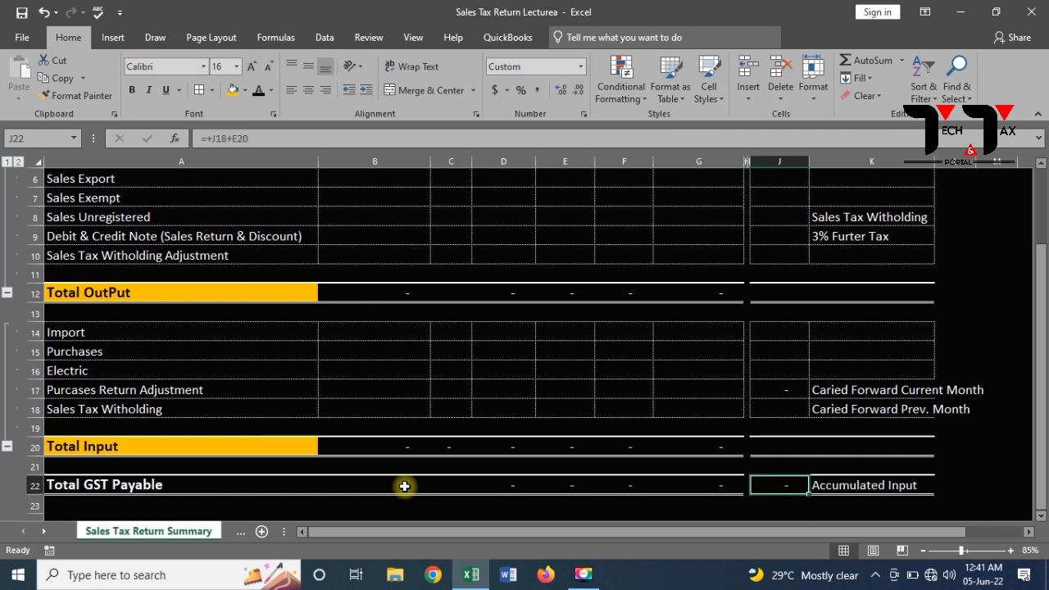
# Begin an IF formula in J5 for the sales tax payment, testing whether accumulated input exceeds total output tax with J22>E12.
pyautogui.press('Up')
pyautogui.press('Up')
pyautogui.press('Up')
pyautogui.press('Up')
pyautogui.press('Up')
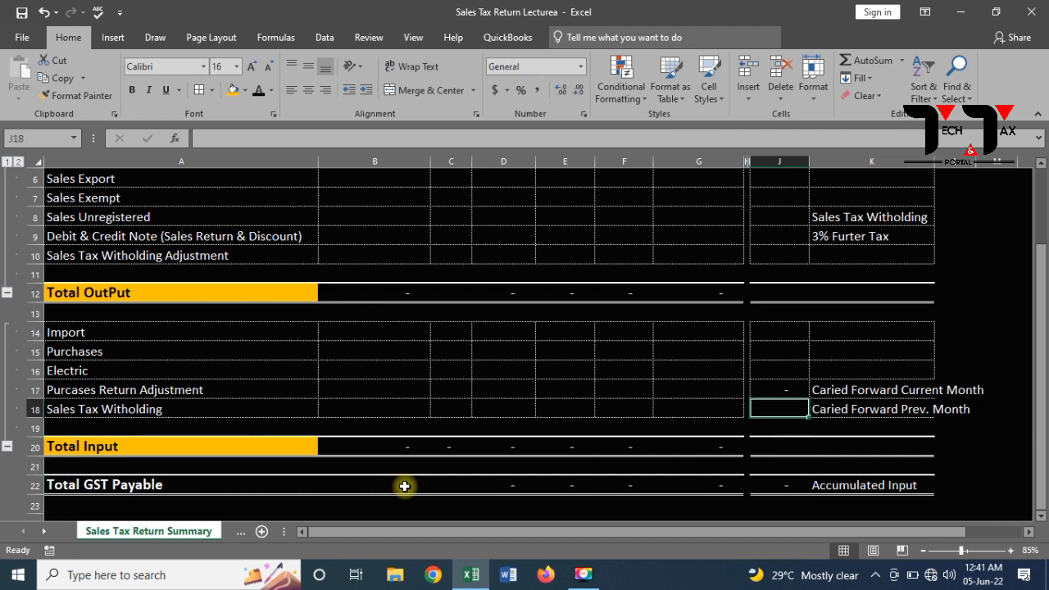
pyautogui.press('Up')
pyautogui.press('Up')
pyautogui.press('Up')
pyautogui.press('Up')
pyautogui.press('Up')
pyautogui.press('Up')
pyautogui.press('Up')
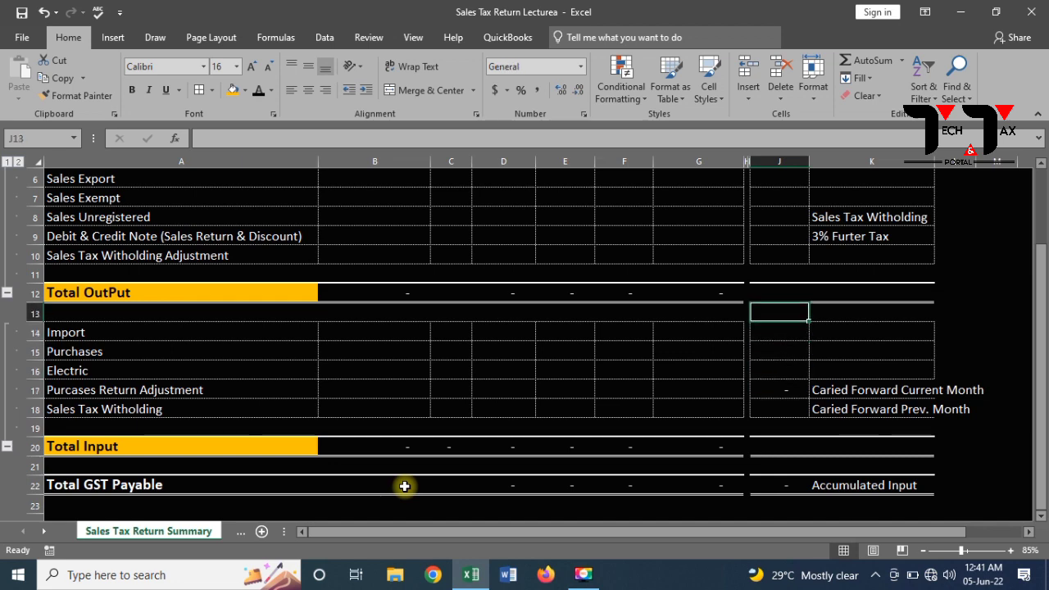
pyautogui.press('Up')
pyautogui.press('Up')
pyautogui.press('Up')
pyautogui.press('Up')
pyautogui.press('Up')
pyautogui.press('Up')
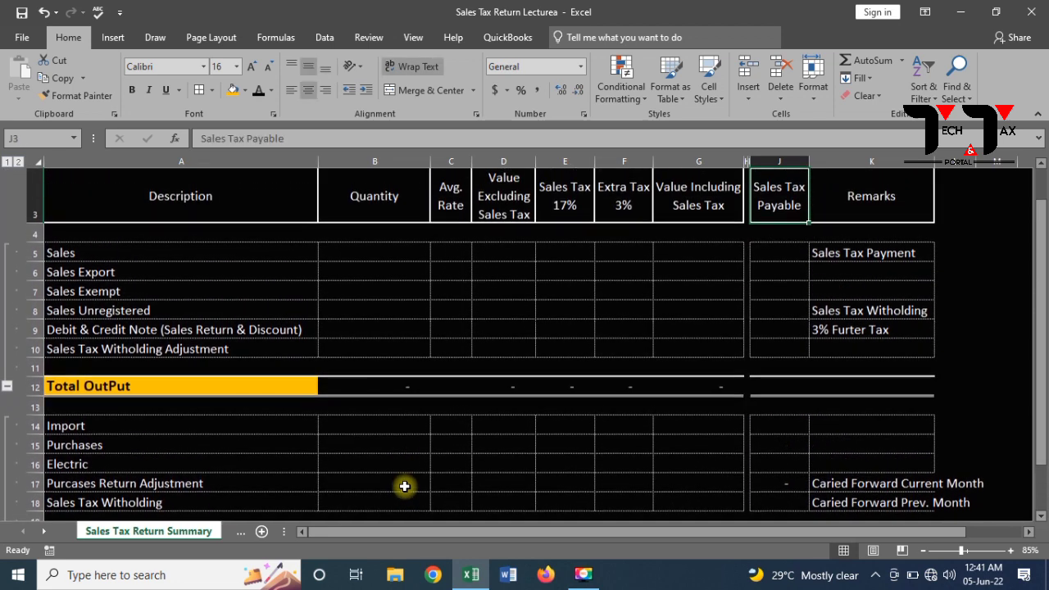
pyautogui.press('Down')
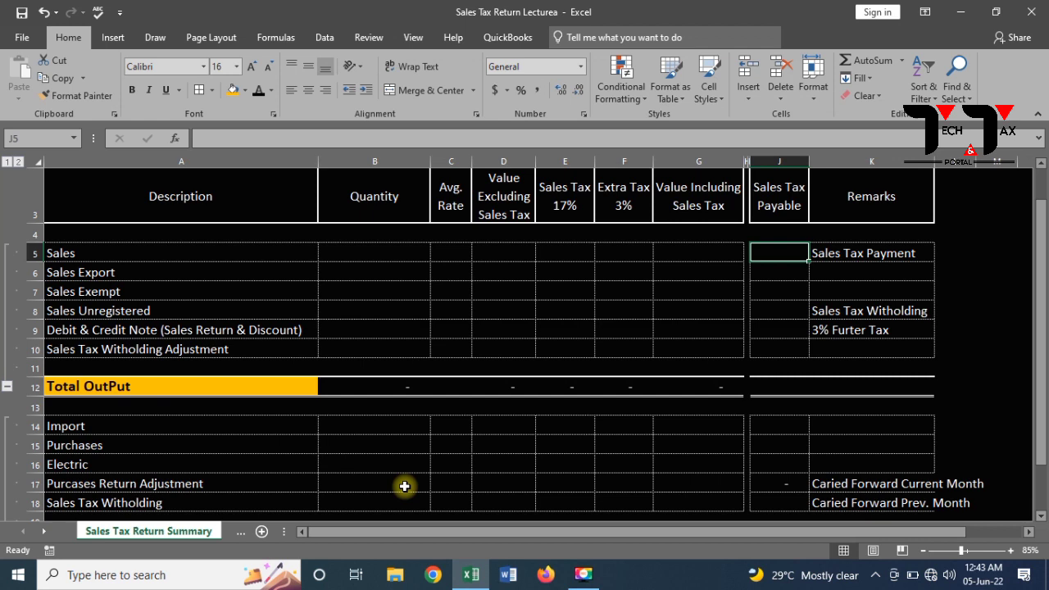
pyautogui.write('If')
pyautogui.press('BackSpace')
pyautogui.press('BackSpace')
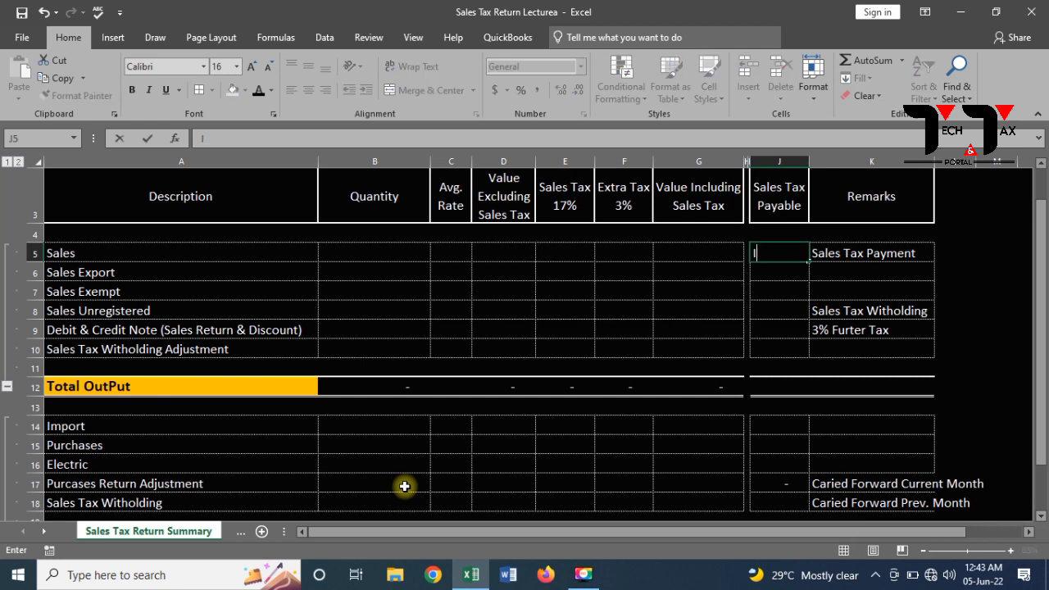
pyautogui.write('+if')
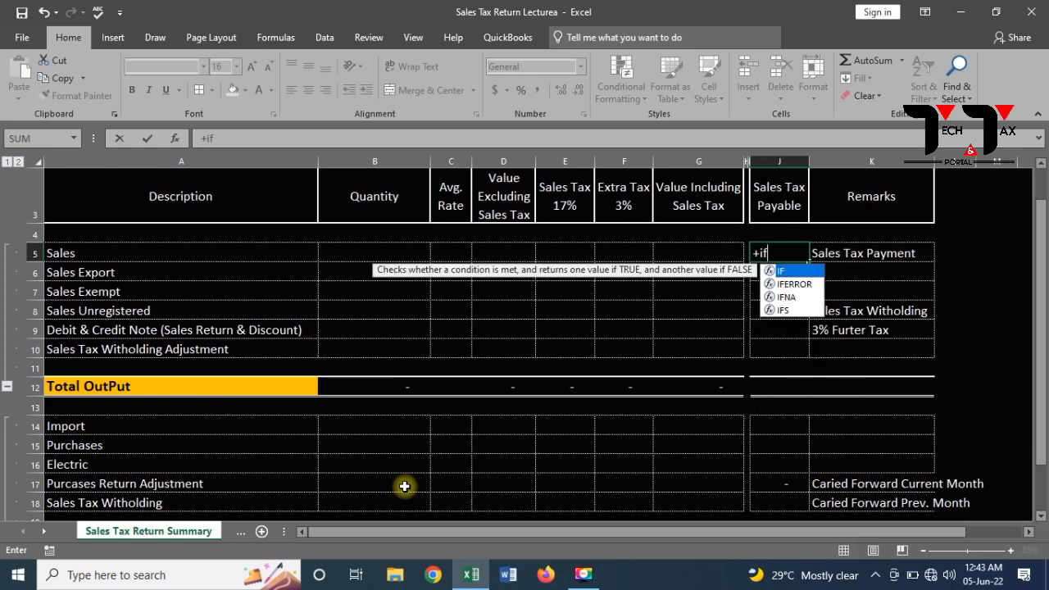
pyautogui.press('Tab')
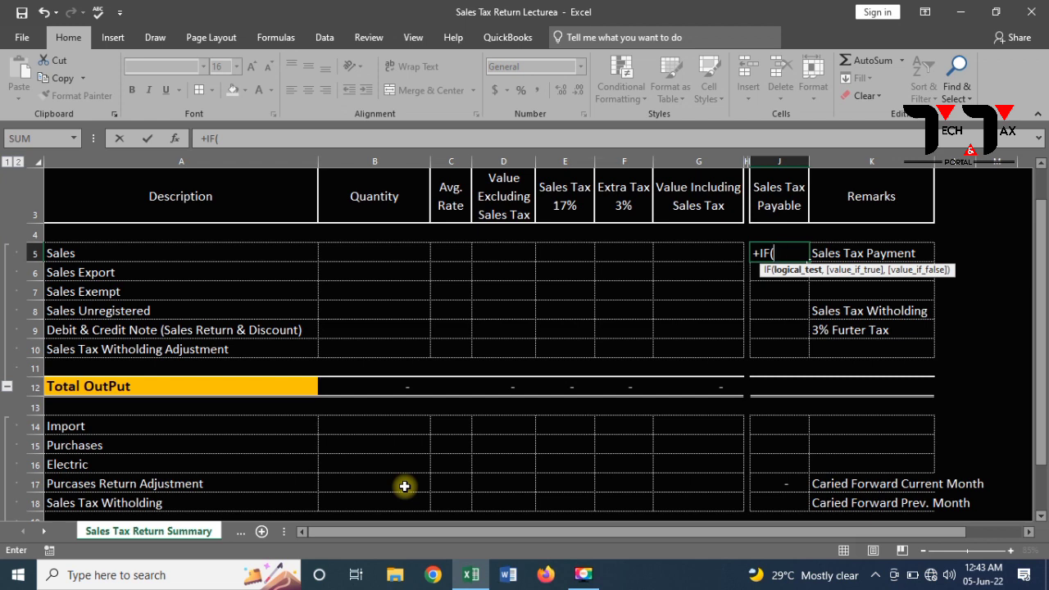
pyautogui.press('Down')
pyautogui.press('Down')
pyautogui.press('Down')
pyautogui.press('Down')
pyautogui.press('Down')
pyautogui.press('Down')
pyautogui.press('Down')
pyautogui.press('Down')
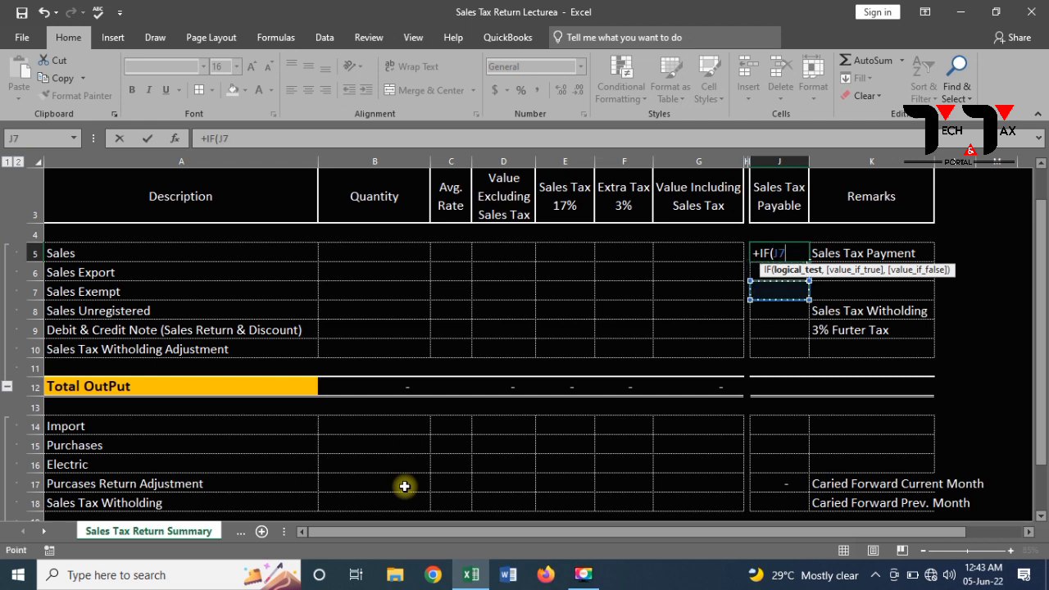
pyautogui.press('Down')
pyautogui.press('Down')
pyautogui.press('Down')
pyautogui.press('Down')
pyautogui.press('Down')
pyautogui.press('Down')
pyautogui.press('Down')
pyautogui.press('Down')
pyautogui.press('Down')
pyautogui.press('Down')
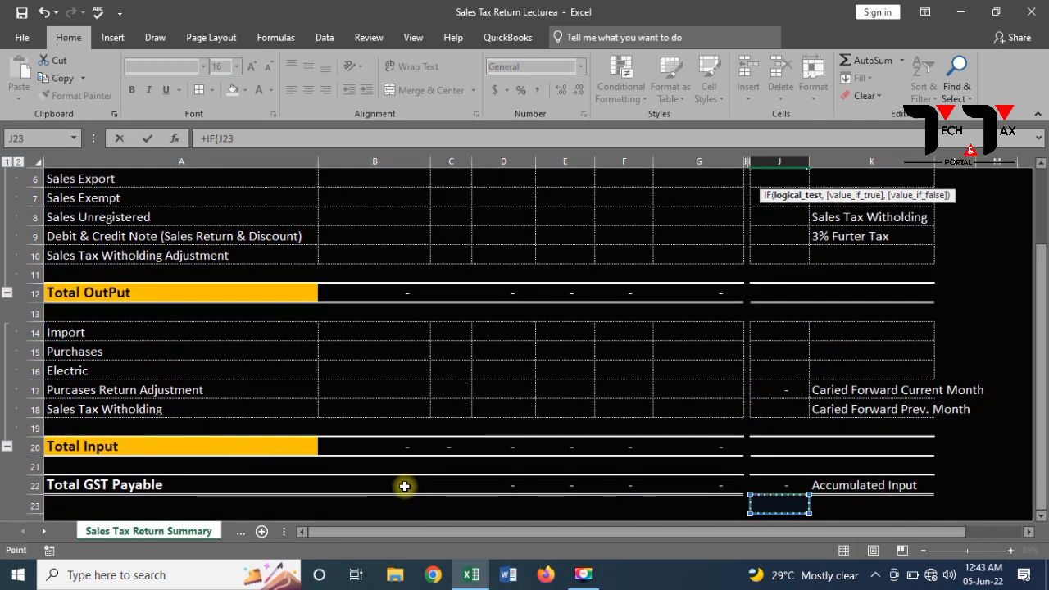
pyautogui.press('Up')
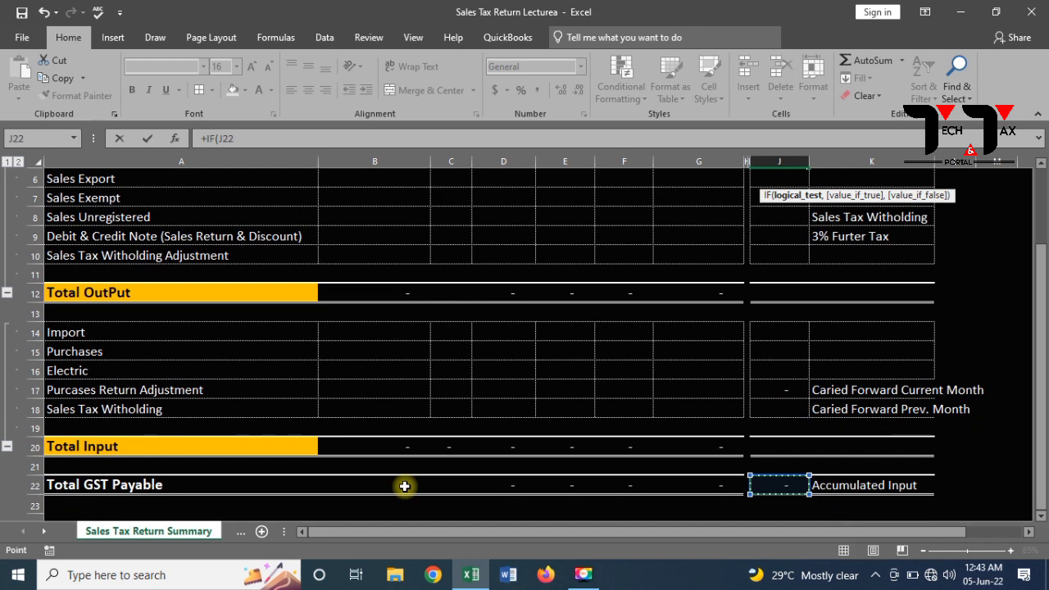
pyautogui.write('>')
pyautogui.press('Up')
pyautogui.press('Up')
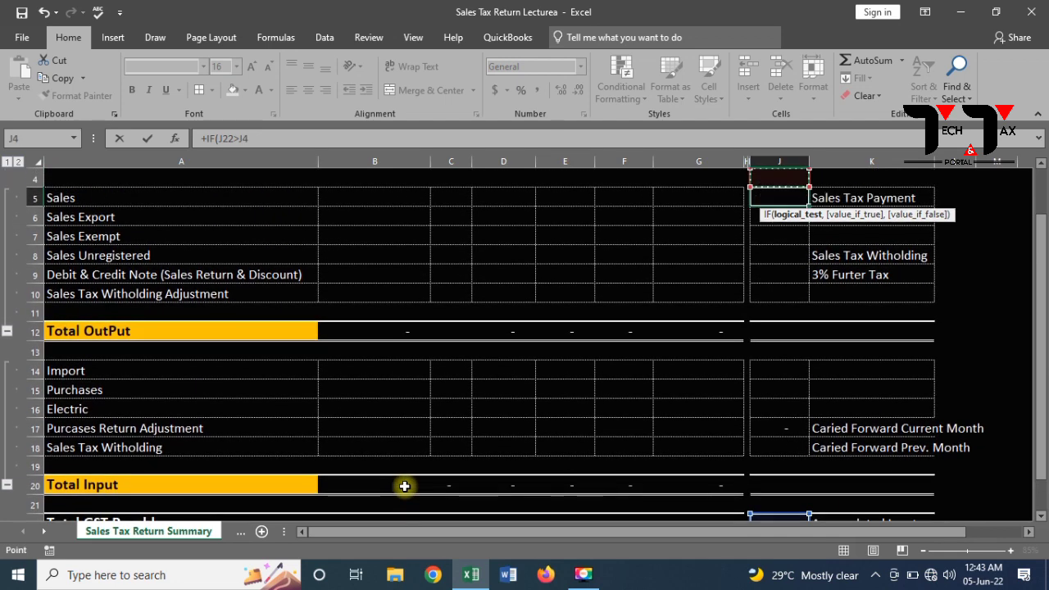
pyautogui.press('Left')
pyautogui.press('Left')
pyautogui.press('Left')
pyautogui.press('Left')
pyautogui.press('Left')
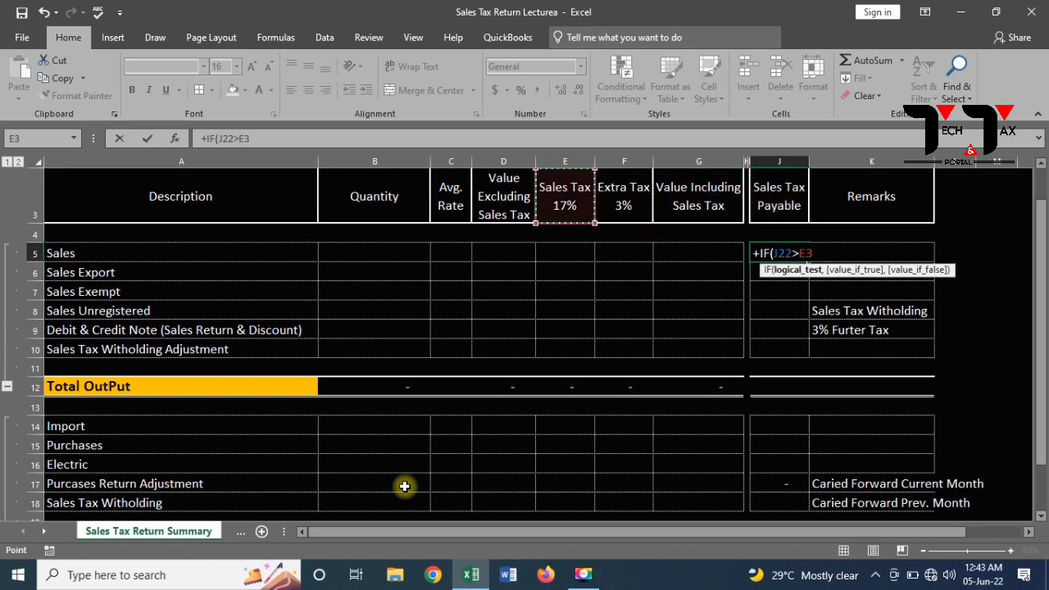
pyautogui.press('Down')
pyautogui.press('Down')
pyautogui.press('Down')
pyautogui.press('Down')
pyautogui.press('Down')
pyautogui.press('Down')
pyautogui.press('Down')
pyautogui.press('Down')
pyautogui.press('Down')
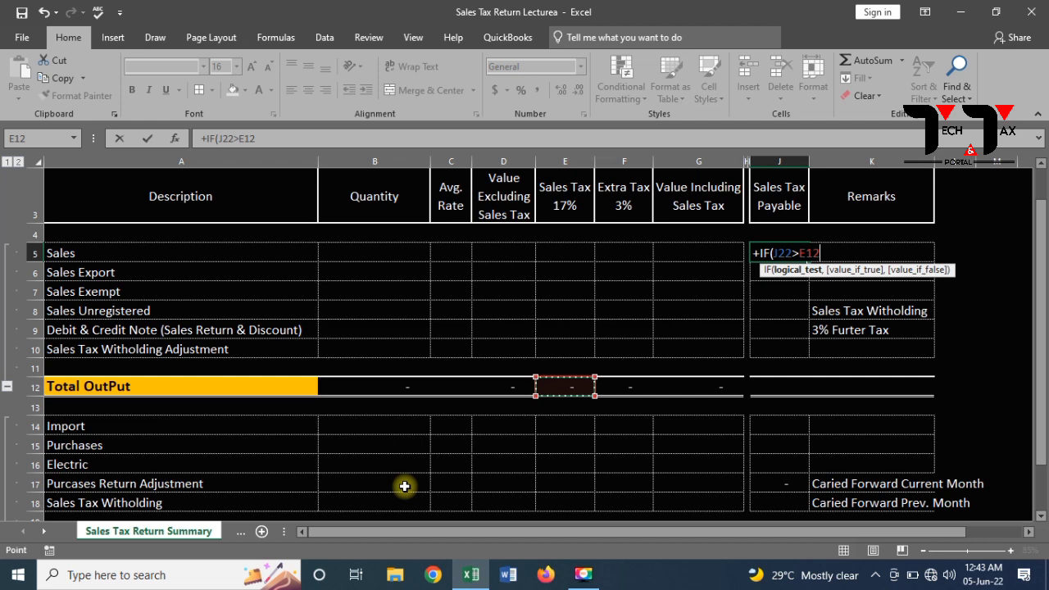
pyautogui.write(',')
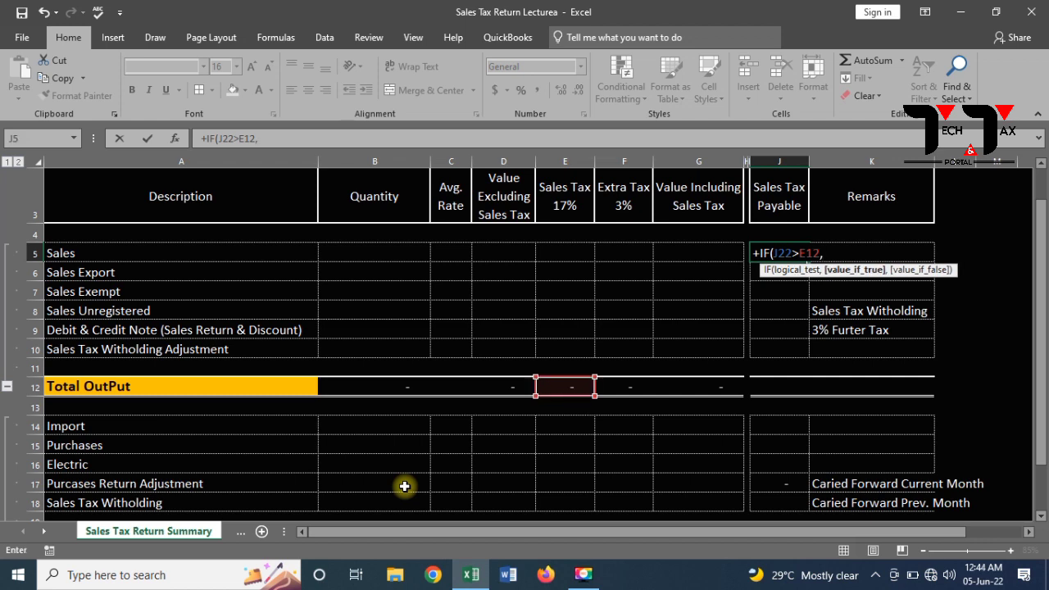
# Set the value returned when the J5 test is true to E12*10%, ten percent of total output tax.
pyautogui.press('Left')
pyautogui.press('Left')
pyautogui.press('Left')
pyautogui.press('Left')
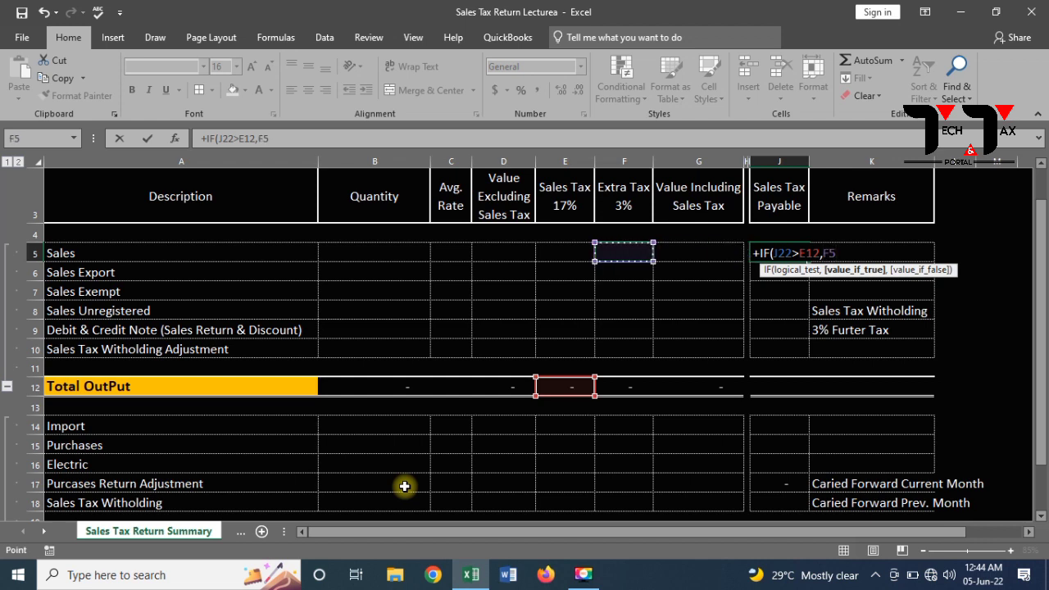
pyautogui.press('Down')
pyautogui.press('Down')
pyautogui.press('Down')
pyautogui.press('Down')
pyautogui.press('Down')
pyautogui.press('Down')
pyautogui.press('Down')
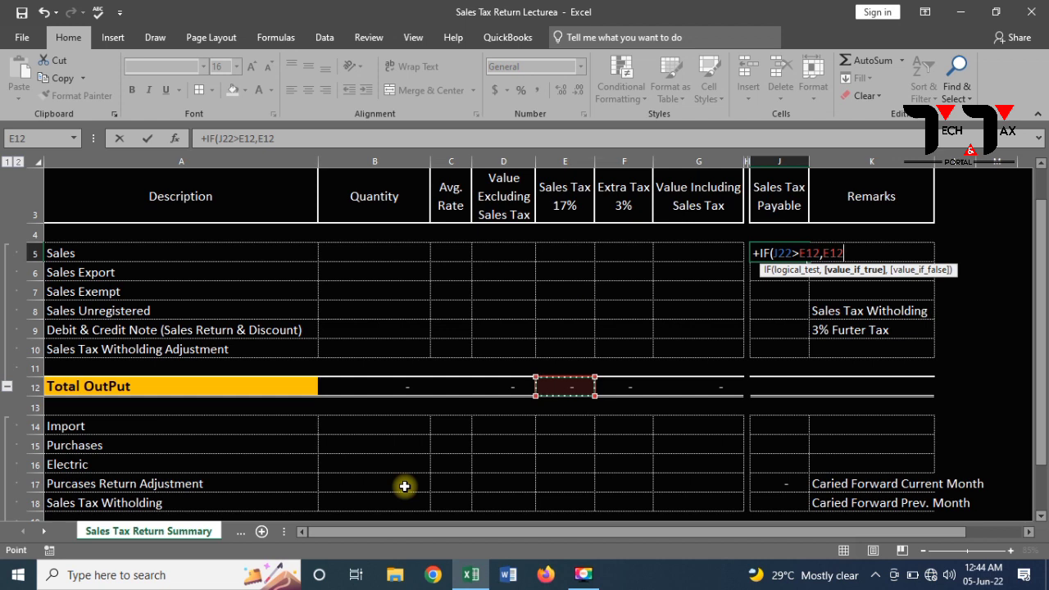
pyautogui.write('*10')
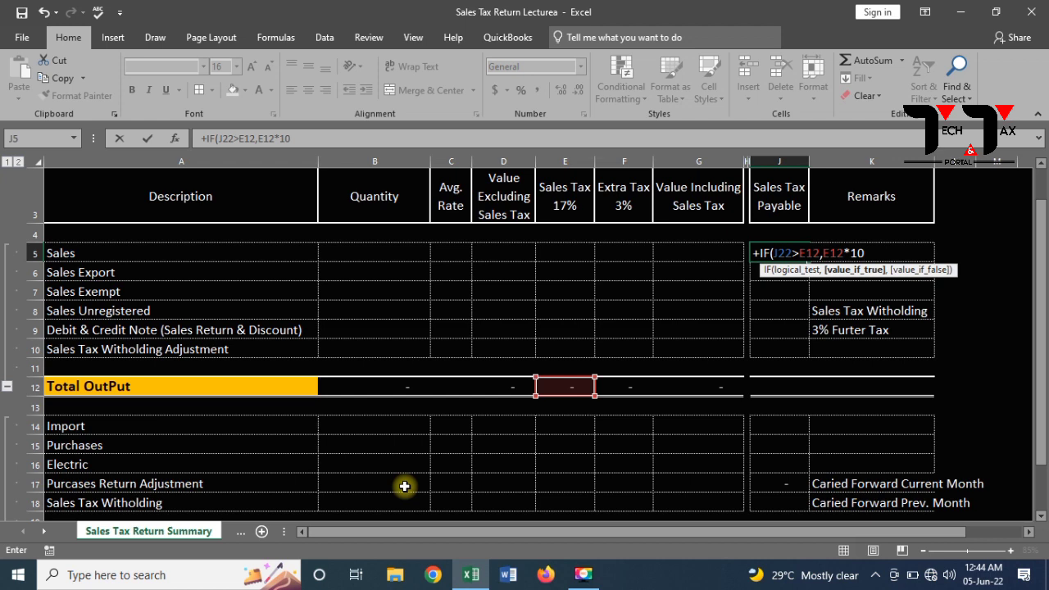
pyautogui.write('%,')
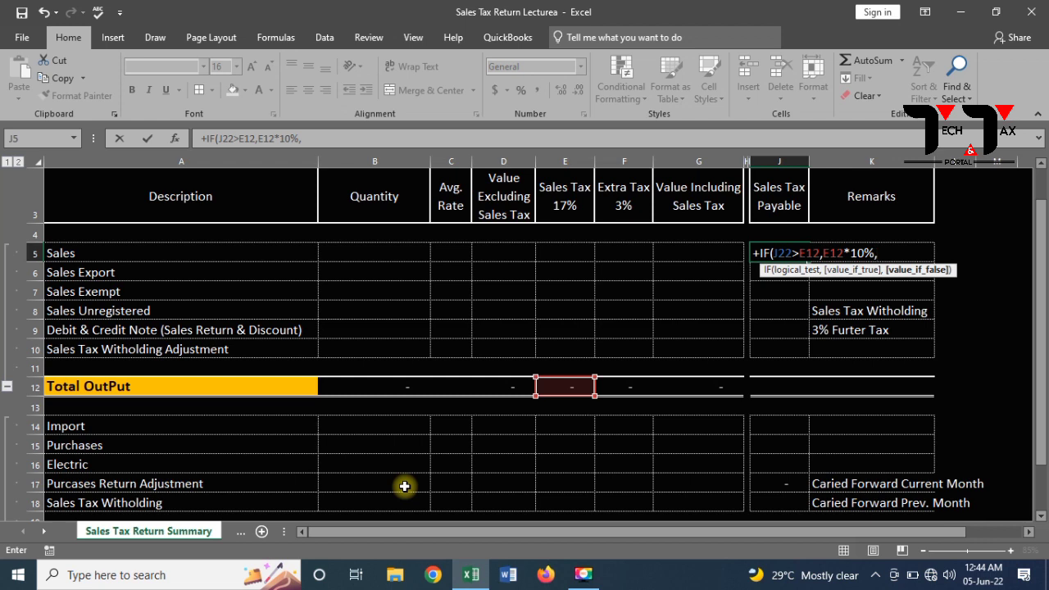
# Nest a second IF as the false value of the J5 formula, testing whether accumulated input is below total output tax with J22<E12.
pyautogui.write('if')
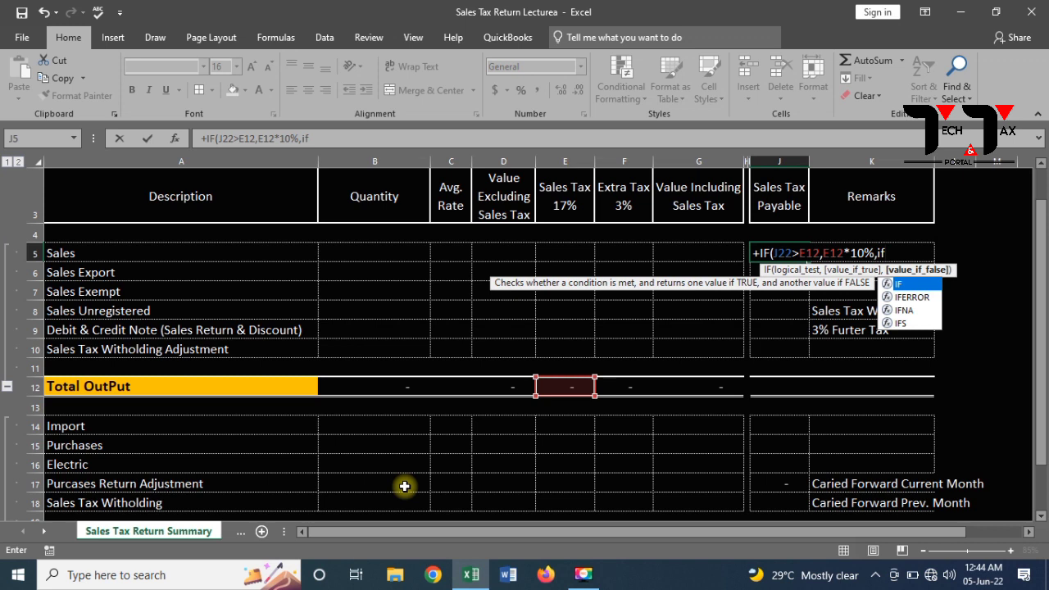
pyautogui.press('Tab')
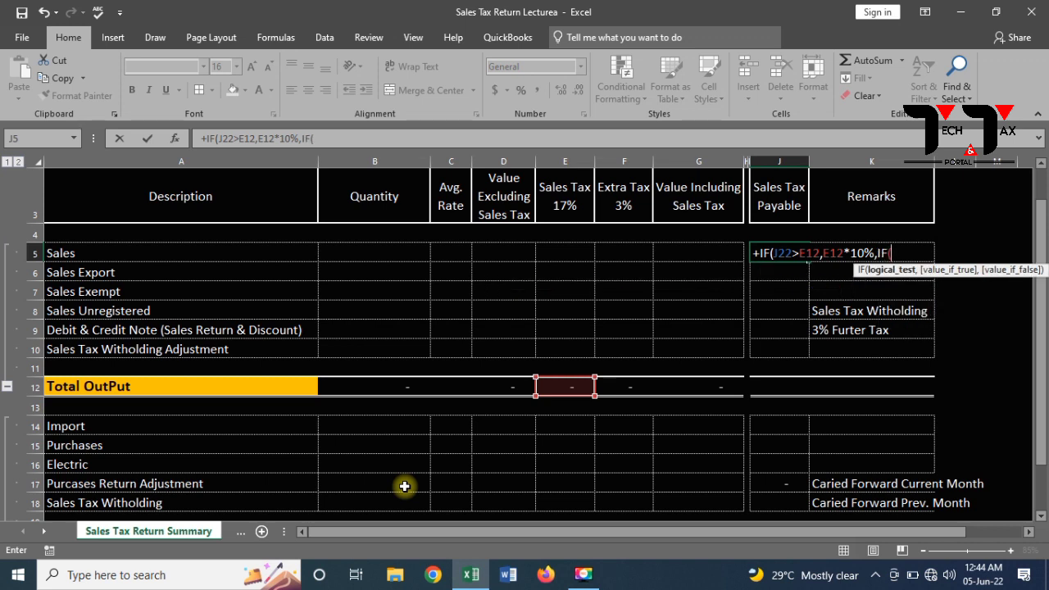
pyautogui.press('Down')
pyautogui.press('Down')
pyautogui.press('Down')
pyautogui.press('Down')
pyautogui.press('Down')
pyautogui.press('Down')
pyautogui.press('Down')
pyautogui.press('Down')
pyautogui.press('Down')
pyautogui.press('Down')
pyautogui.press('Down')
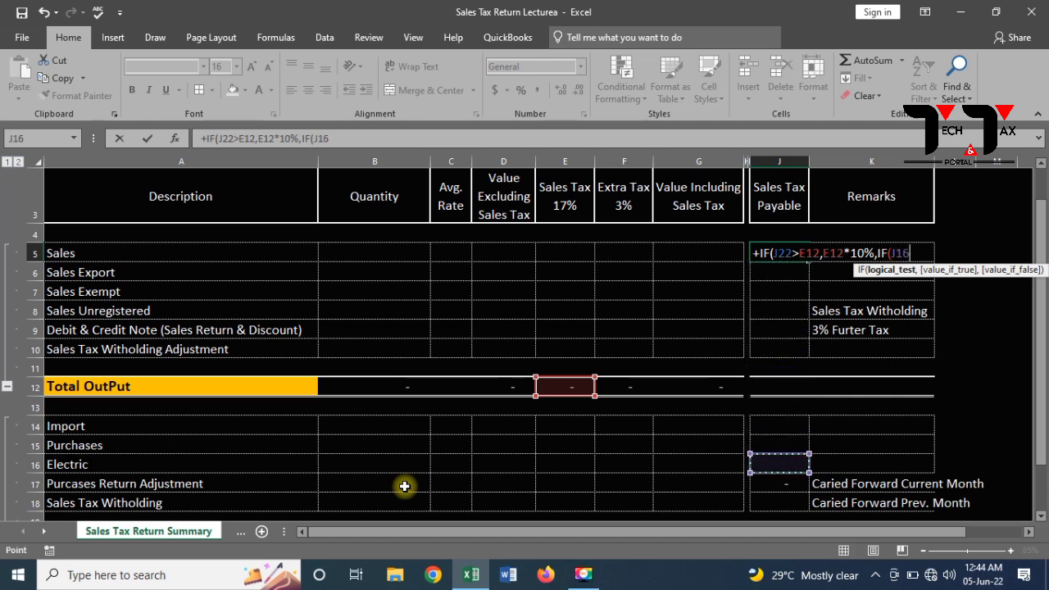
pyautogui.press('Down')
pyautogui.press('Down')
pyautogui.press('Down')
pyautogui.press('Down')
pyautogui.press('Down')
pyautogui.press('Down')
pyautogui.press('Down')
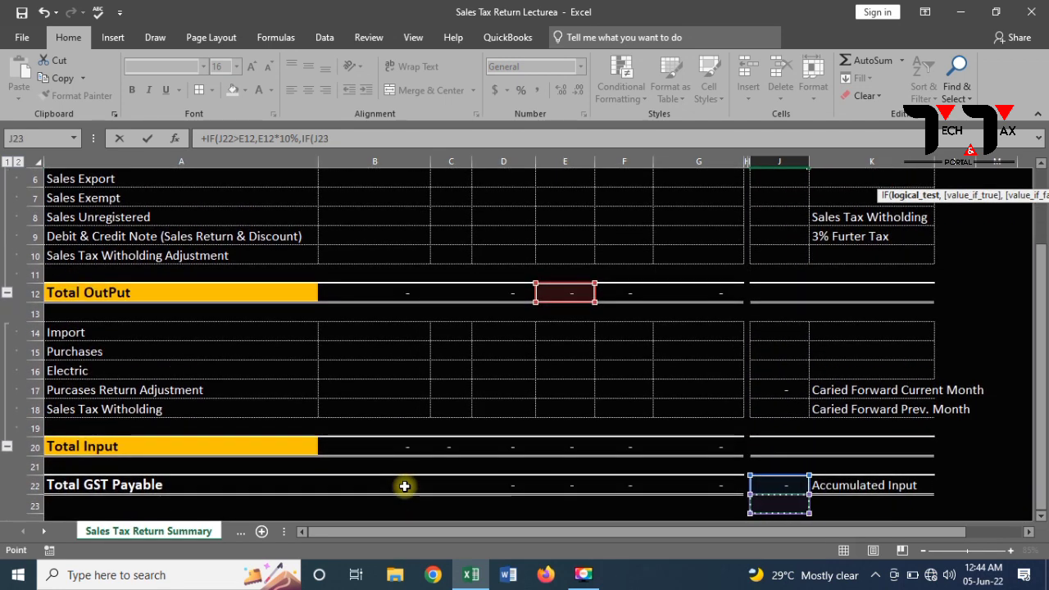
pyautogui.press('Up')
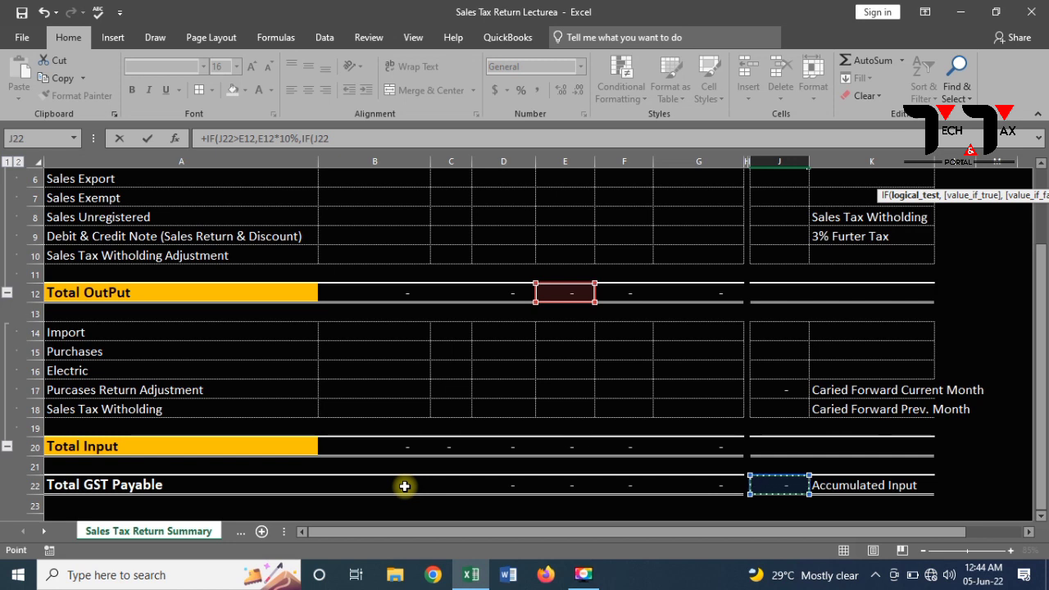
pyautogui.write('<')
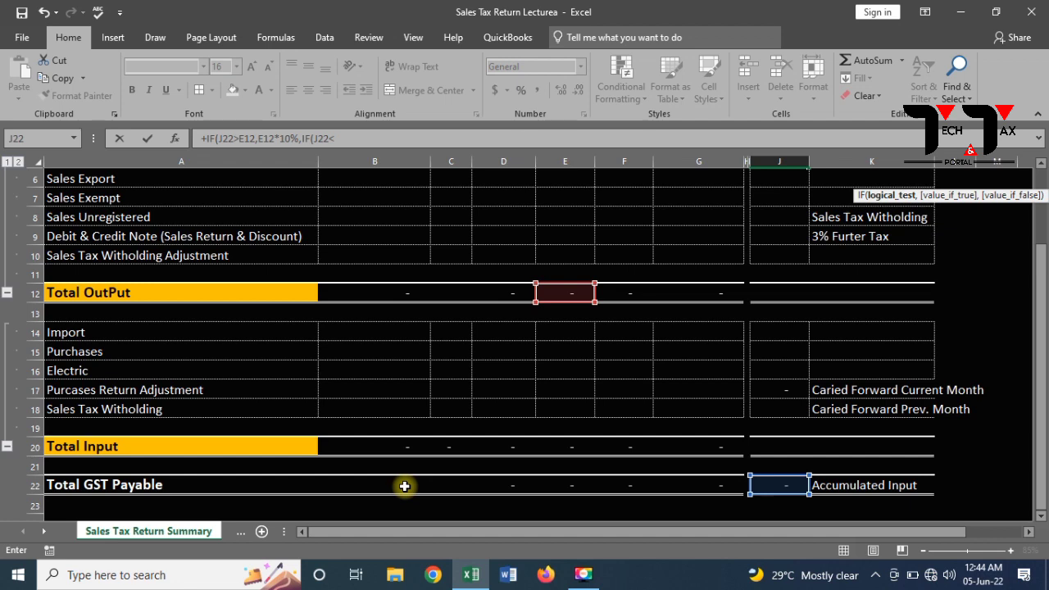
pyautogui.press('Up')
pyautogui.press('Up')
pyautogui.press('Up')
pyautogui.press('Up')
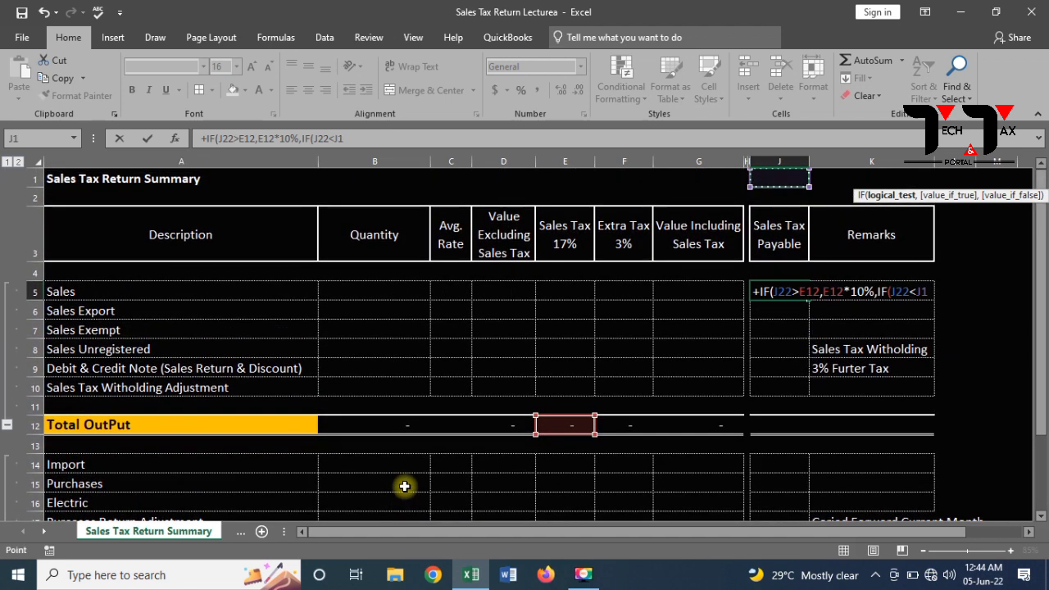
pyautogui.press('Left')
pyautogui.press('Down')
pyautogui.press('Down')
pyautogui.press('Down')
pyautogui.press('Down')
pyautogui.press('Down')
pyautogui.press('Down')
pyautogui.press('Down')
pyautogui.press('Down')
pyautogui.press('Down')
pyautogui.press('Down')
pyautogui.press('Down')
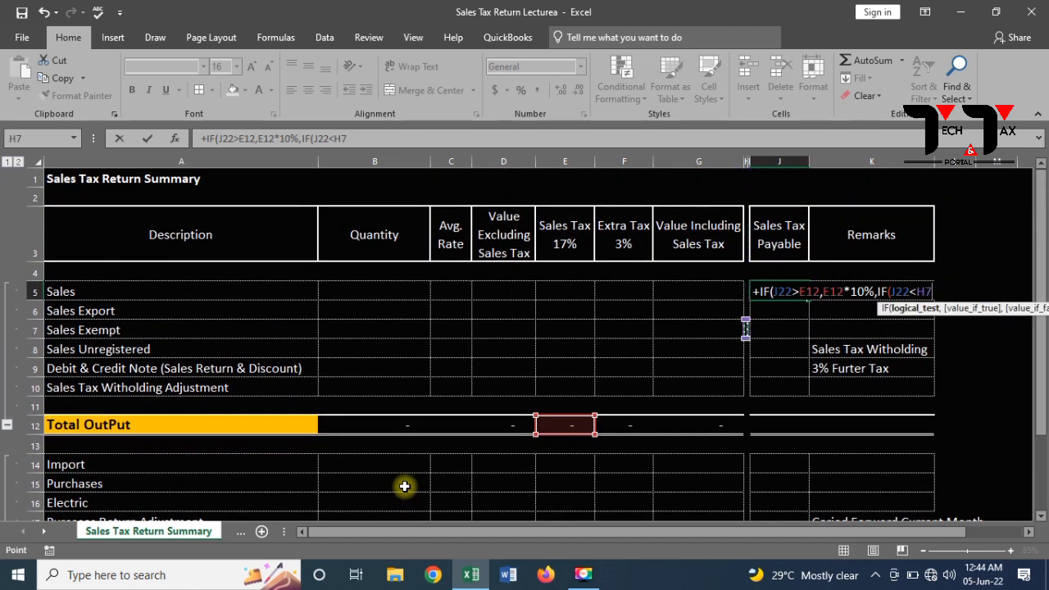
pyautogui.press('Left')
pyautogui.press('Left')
pyautogui.press('Left')
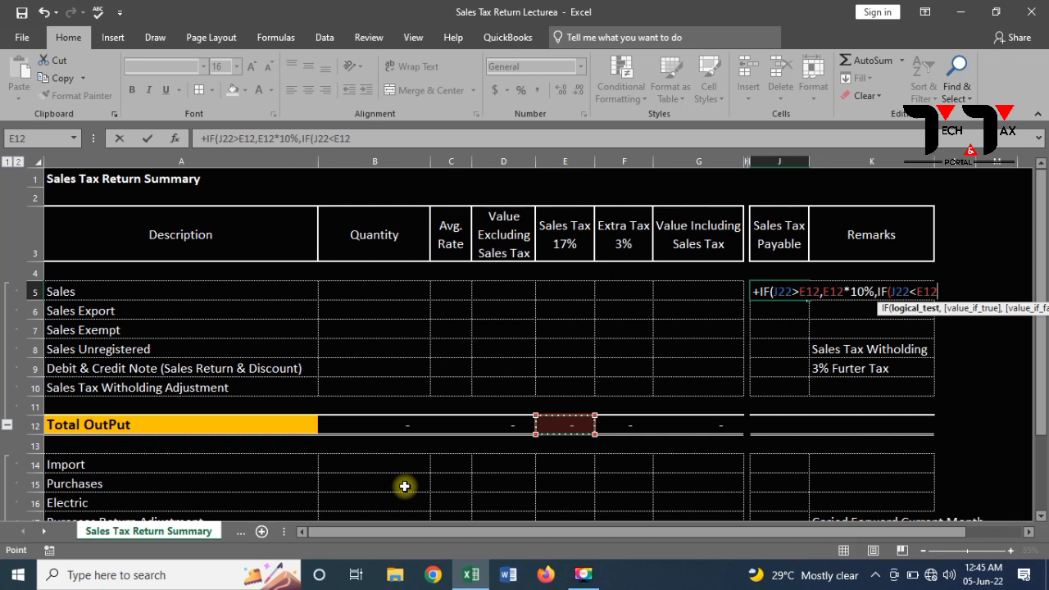
# Set the second IF's true value to E12-J22, total output tax less accumulated input.
pyautogui.write(',')
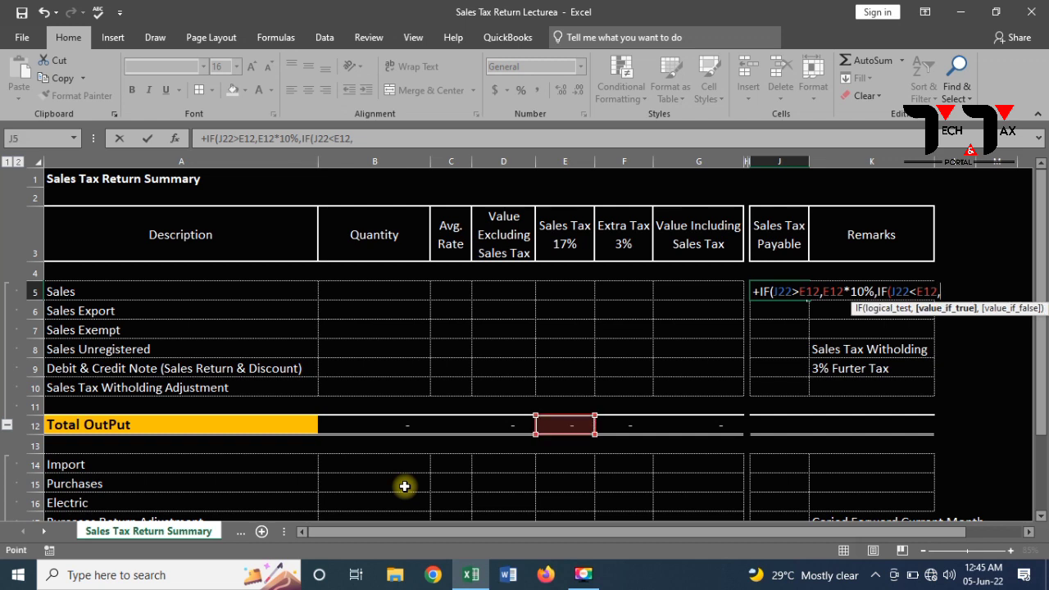
pyautogui.press('Left')
pyautogui.press('Left')
pyautogui.press('Left')
pyautogui.press('Left')
pyautogui.press('Down')
pyautogui.press('Down')
pyautogui.press('Down')
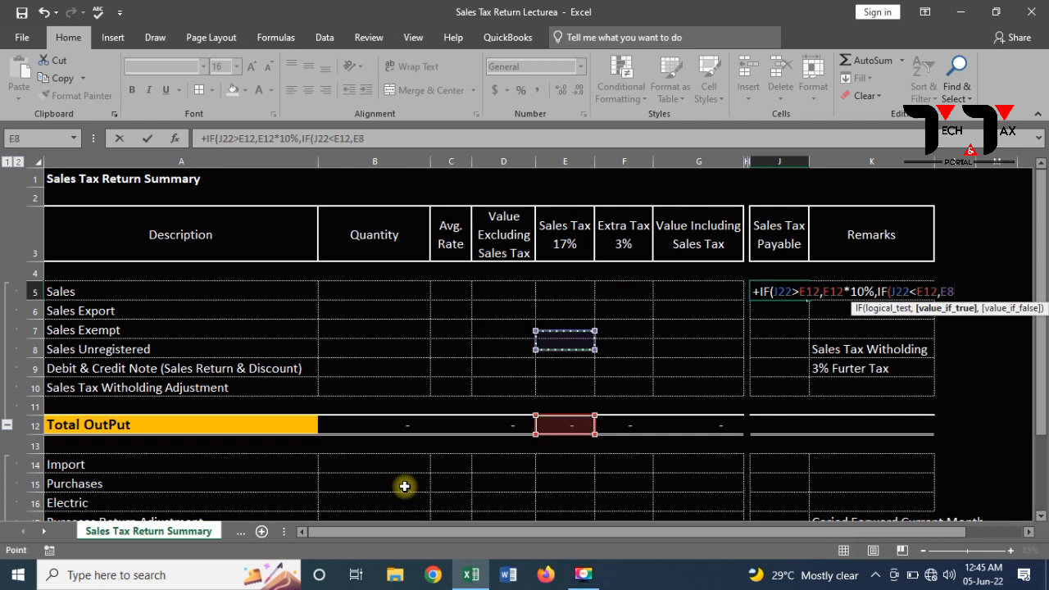
pyautogui.press('Down')
pyautogui.press('Down')
pyautogui.press('Down')
pyautogui.press('Down')
pyautogui.write('-')
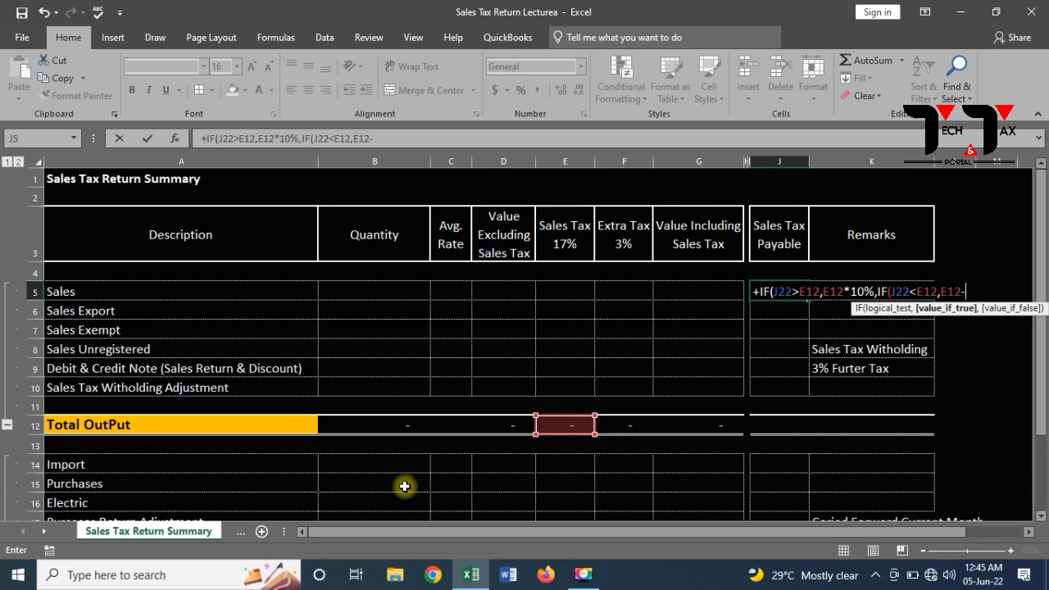
pyautogui.press('Down')
pyautogui.press('Down')
pyautogui.press('Down')
pyautogui.press('Down')
pyautogui.press('Down')
pyautogui.press('Down')
pyautogui.press('Down')
pyautogui.press('Down')
pyautogui.press('Down')
pyautogui.press('Down')
pyautogui.press('Down')
pyautogui.press('Down')
pyautogui.press('Down')
pyautogui.press('Down')
pyautogui.press('Down')
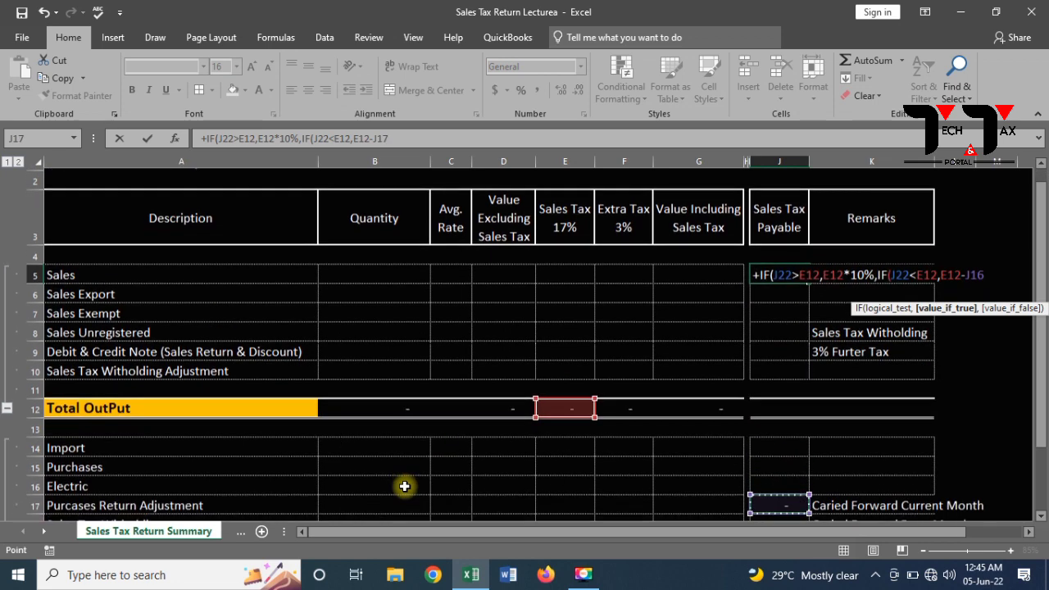
pyautogui.press('Down')
pyautogui.press('Down')
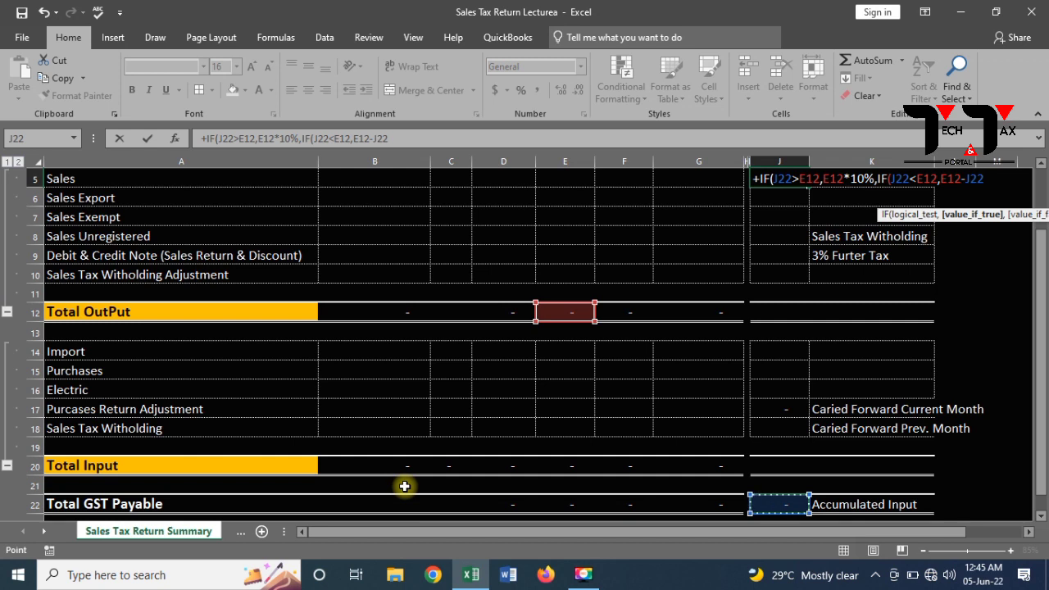
# Nest a third IF as the second one's false value, testing whether total output tax equals accumulated input with E12=J22.
pyautogui.write(',')
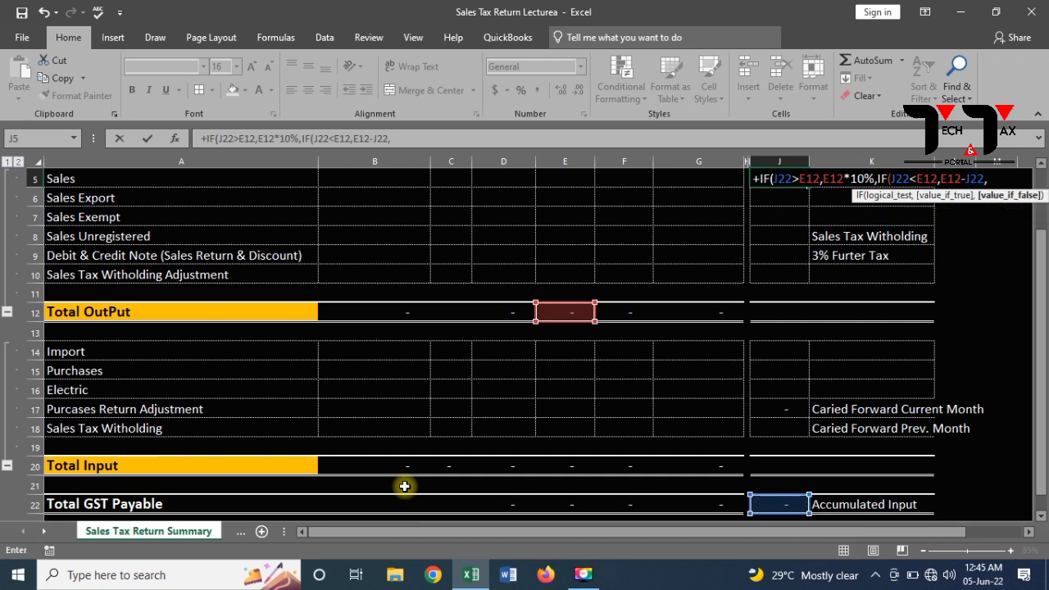
pyautogui.write('if')
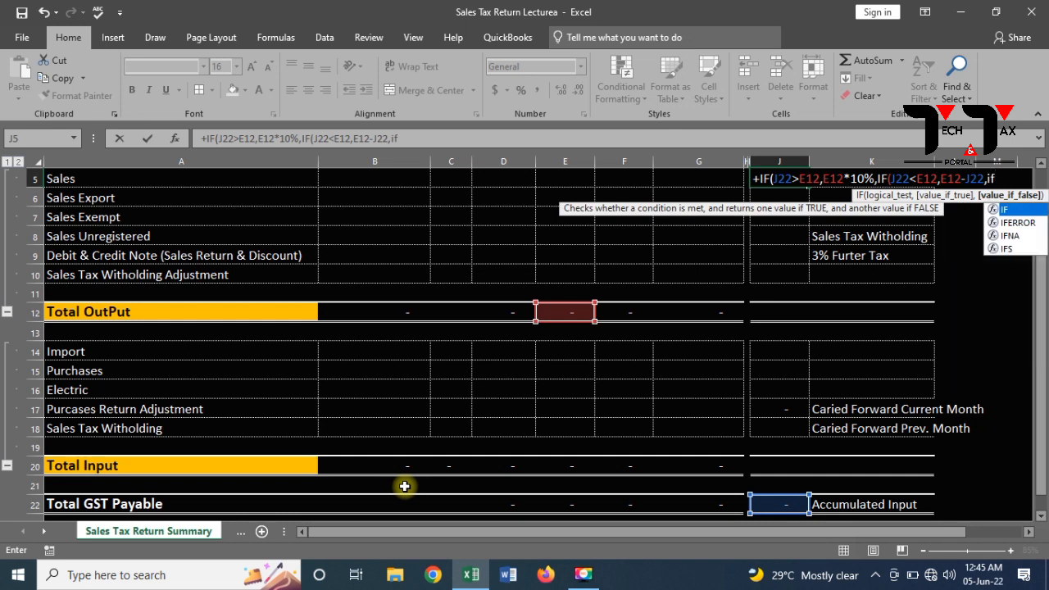
pyautogui.press('Tab')
pyautogui.press('Left')
pyautogui.press('Left')
pyautogui.press('Left')
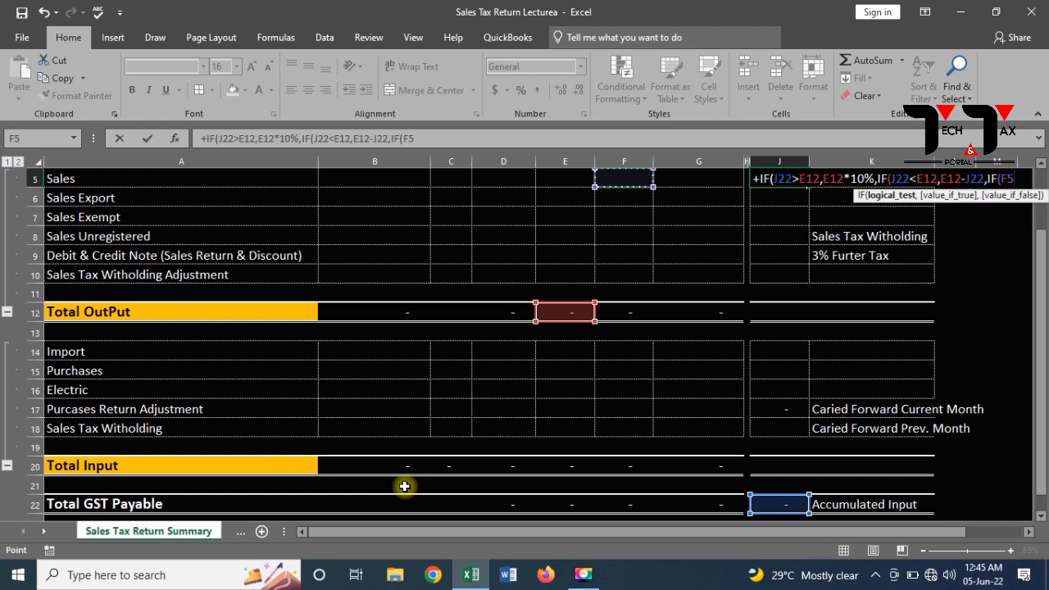
pyautogui.press('Down')
pyautogui.press('Down')
pyautogui.press('Down')
pyautogui.press('Down')
pyautogui.press('Down')
pyautogui.press('Down')
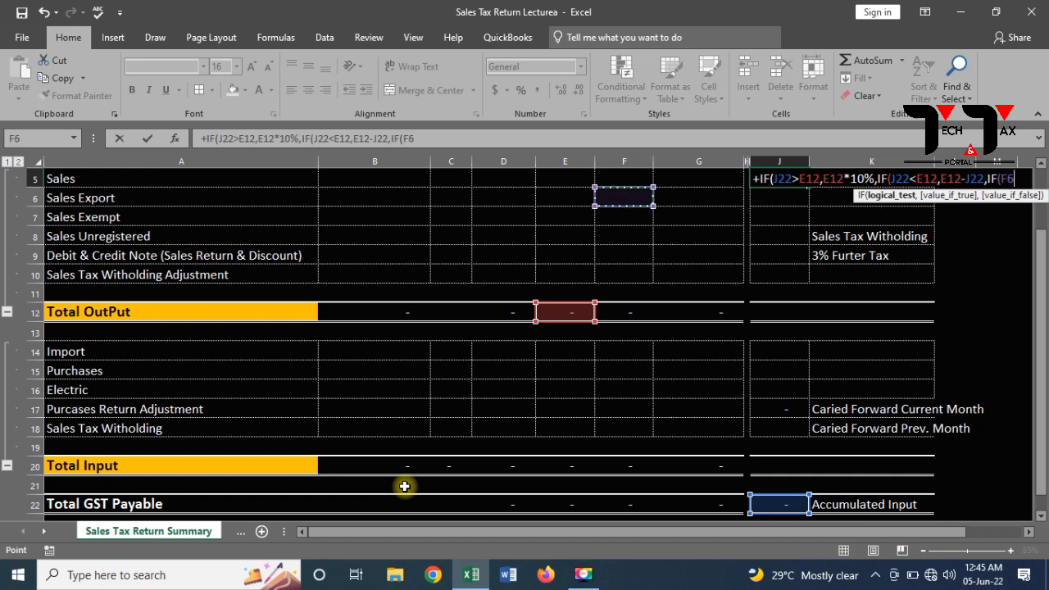
pyautogui.press('Left')
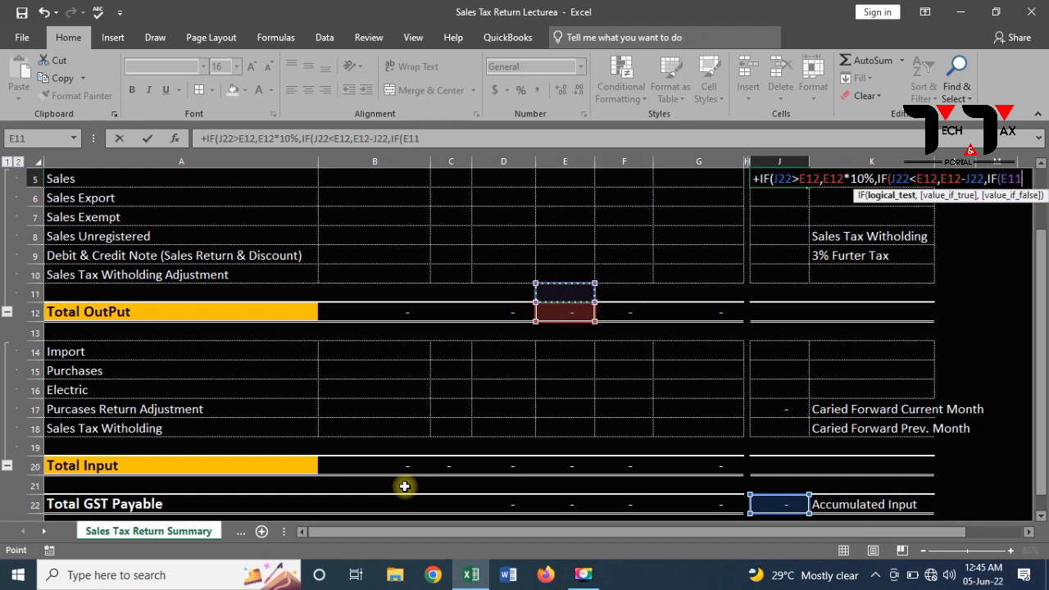
pyautogui.press('Down')
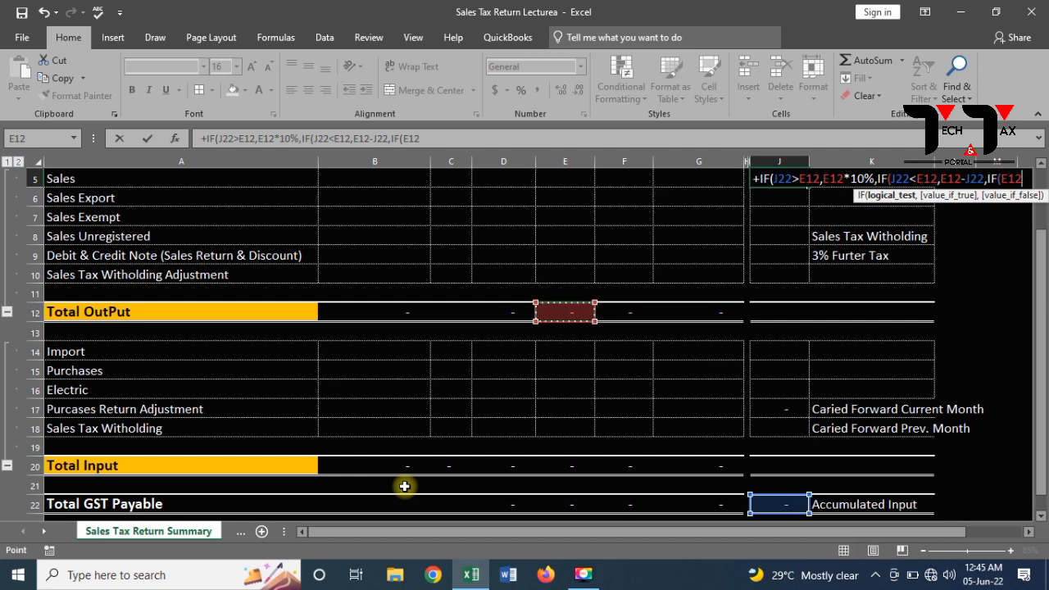
pyautogui.write('=')
pyautogui.press('Down')
pyautogui.press('Down')
pyautogui.press('Down')
pyautogui.press('Down')
pyautogui.press('Down')
pyautogui.press('Down')
pyautogui.press('Down')
pyautogui.press('Down')
pyautogui.press('Down')
pyautogui.press('Down')
pyautogui.press('Down')
pyautogui.press('Down')
pyautogui.press('Down')
pyautogui.press('Down')
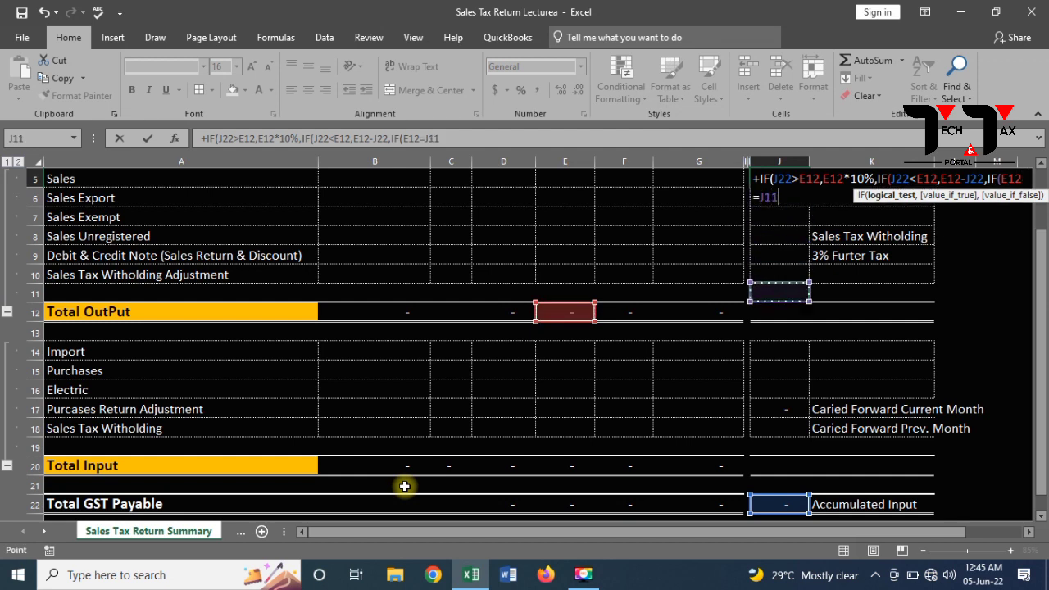
pyautogui.press('Down')
pyautogui.press('Down')
pyautogui.press('Down')
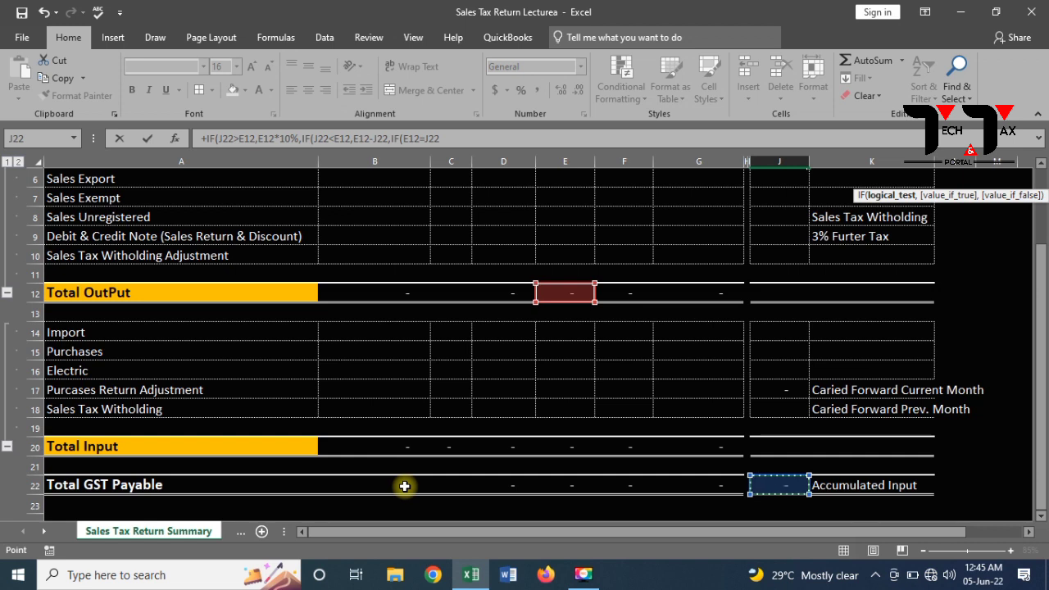
# Set the third IF's true value to 10%*E12, leave its false value empty, and complete the J5 formula by closing all three IFs.
pyautogui.write(',10%*')
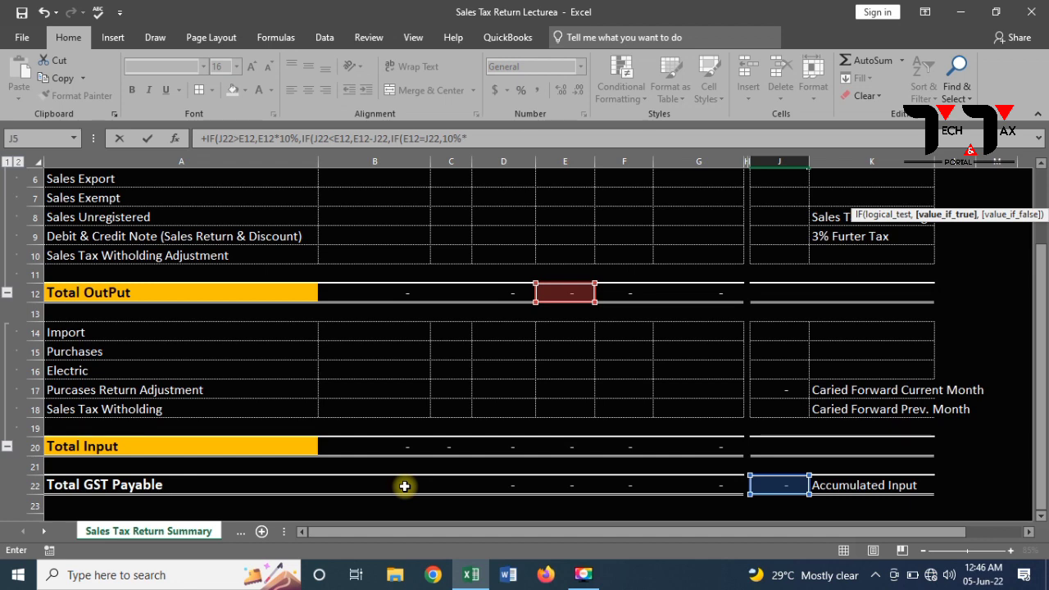
pyautogui.press('Up')
pyautogui.press('Up')
pyautogui.press('Up')
pyautogui.press('Up')
pyautogui.press('Up')
pyautogui.press('Up')
pyautogui.press('Up')
pyautogui.press('Up')
pyautogui.press('Up')
pyautogui.press('Up')
pyautogui.press('Up')
pyautogui.press('Up')
pyautogui.press('Up')
pyautogui.press('Up')
pyautogui.press('Up')
pyautogui.press('Up')
pyautogui.press('Up')
pyautogui.press('Up')
pyautogui.press('Up')
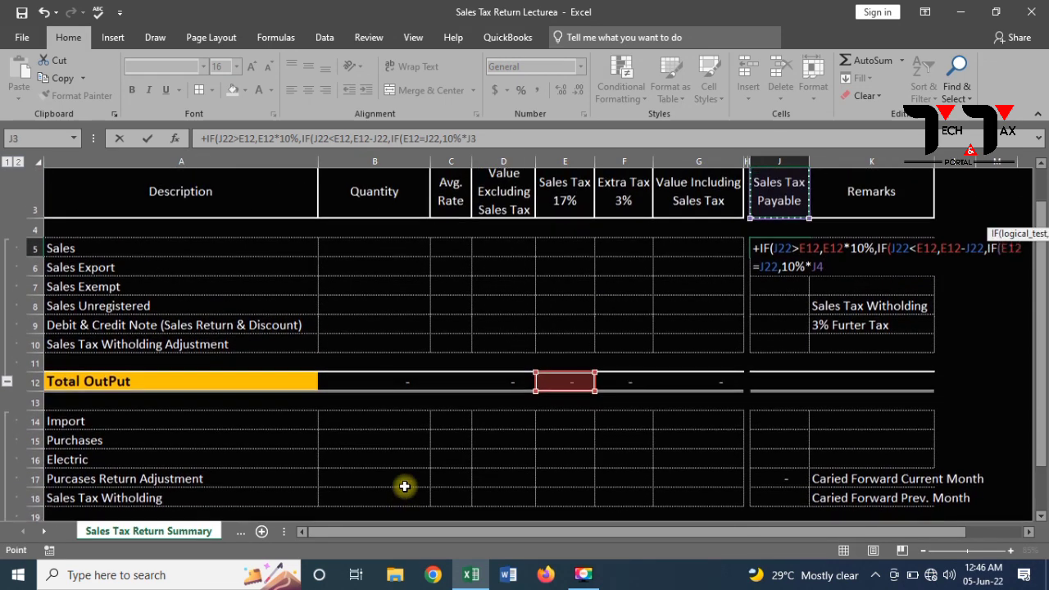
pyautogui.press('Left')
pyautogui.press('Left')
pyautogui.press('Left')
pyautogui.press('Left')
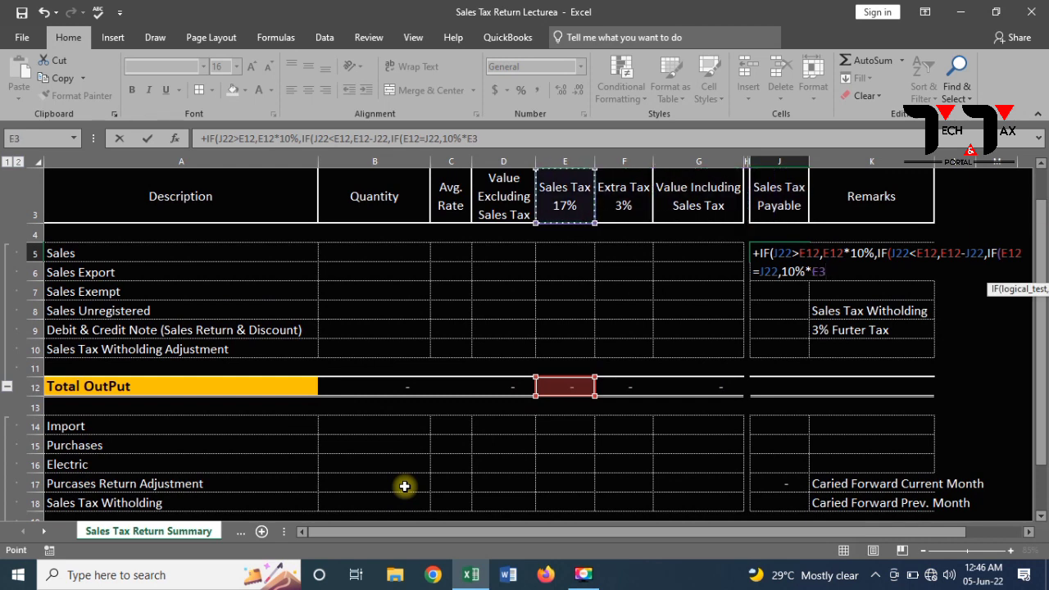
pyautogui.press('Down')
pyautogui.press('Down')
pyautogui.press('Down')
pyautogui.press('Down')
pyautogui.press('Down')
pyautogui.press('Down')
pyautogui.press('Down')
pyautogui.press('Down')
pyautogui.press('Down')
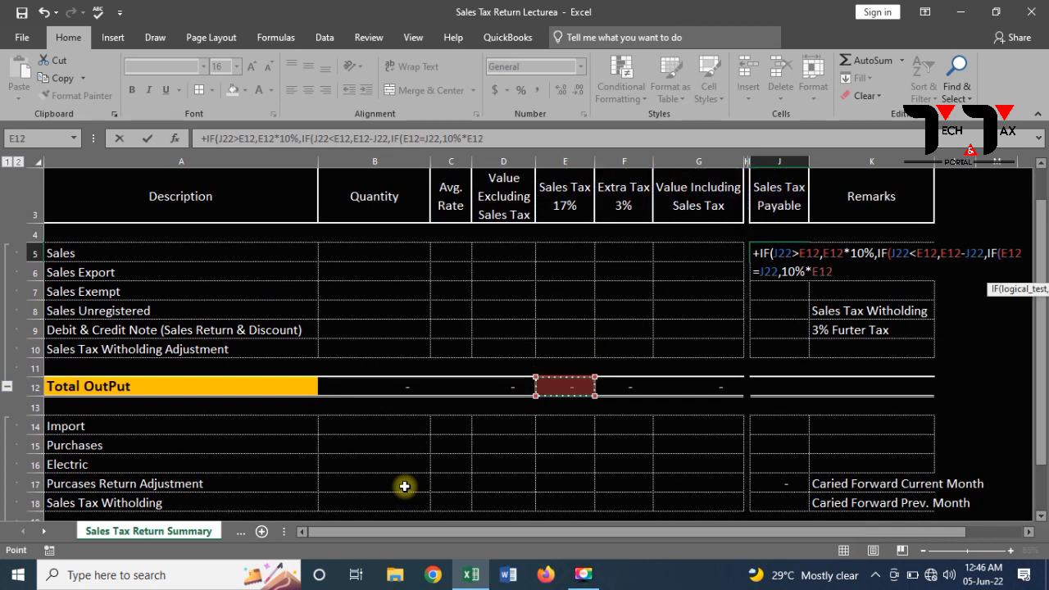
pyautogui.write(',')
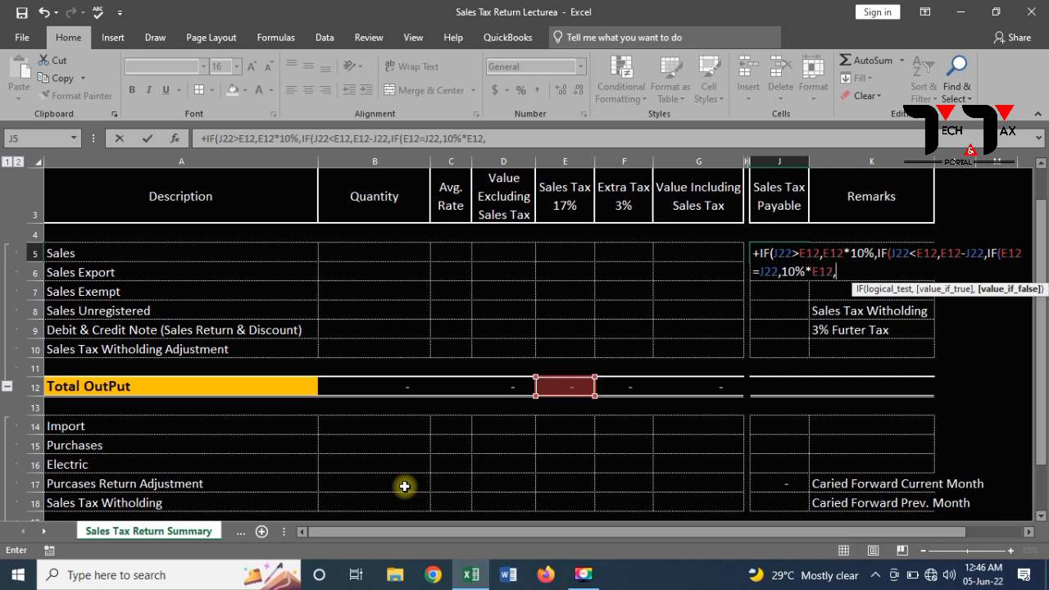
pyautogui.write(')))')
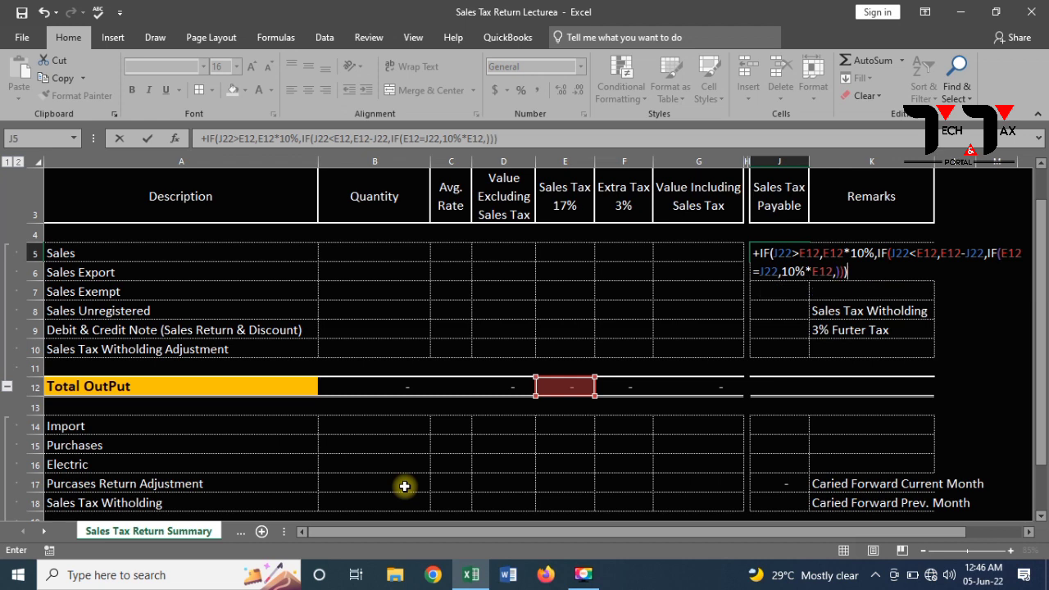
pyautogui.press('Return')
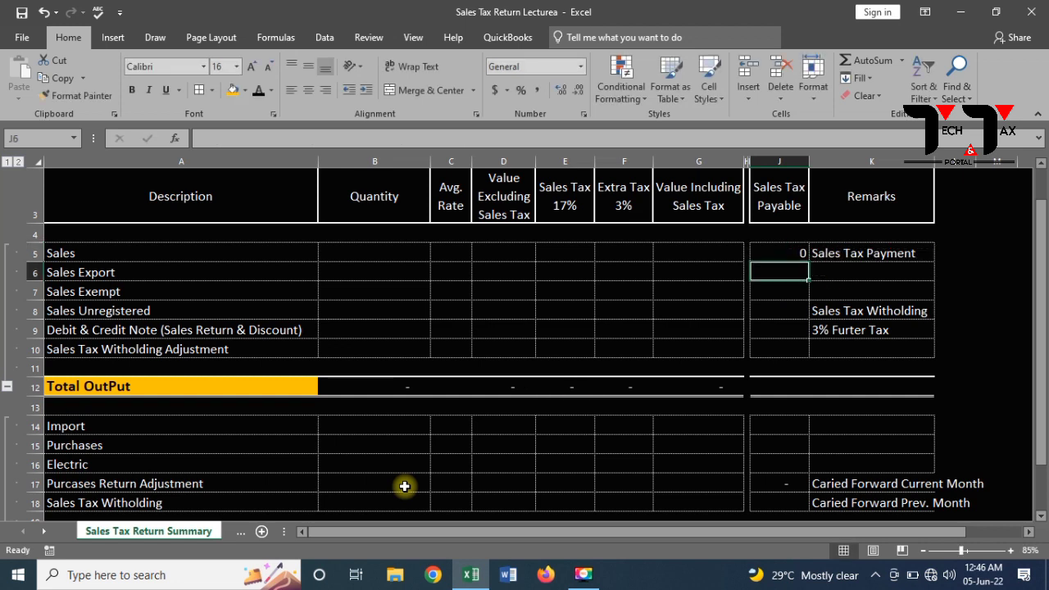
# Format the sales block B5:J10 with comma-separated accounting numbers and reduced decimal places.
pyautogui.press('Up')
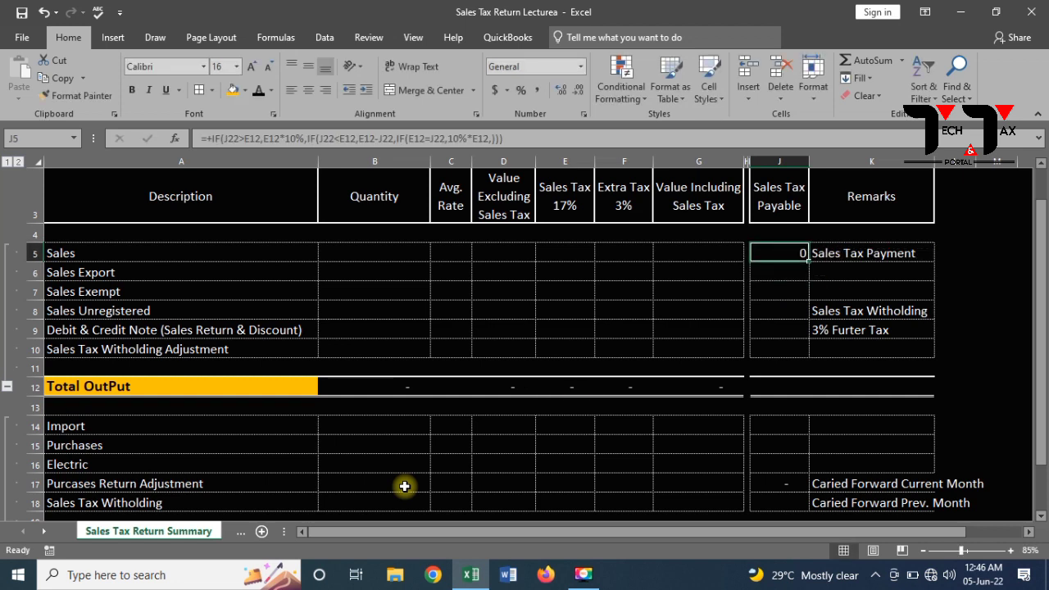
pyautogui.hotkey('shift', 'Left')
pyautogui.hotkey('shift', 'Left')
pyautogui.hotkey('shift', 'Left')
pyautogui.hotkey('shift', 'Left')
pyautogui.hotkey('shift', 'Left')
pyautogui.hotkey('shift', 'Left')
pyautogui.hotkey('shift', 'Left')
pyautogui.hotkey('shift', 'Left')
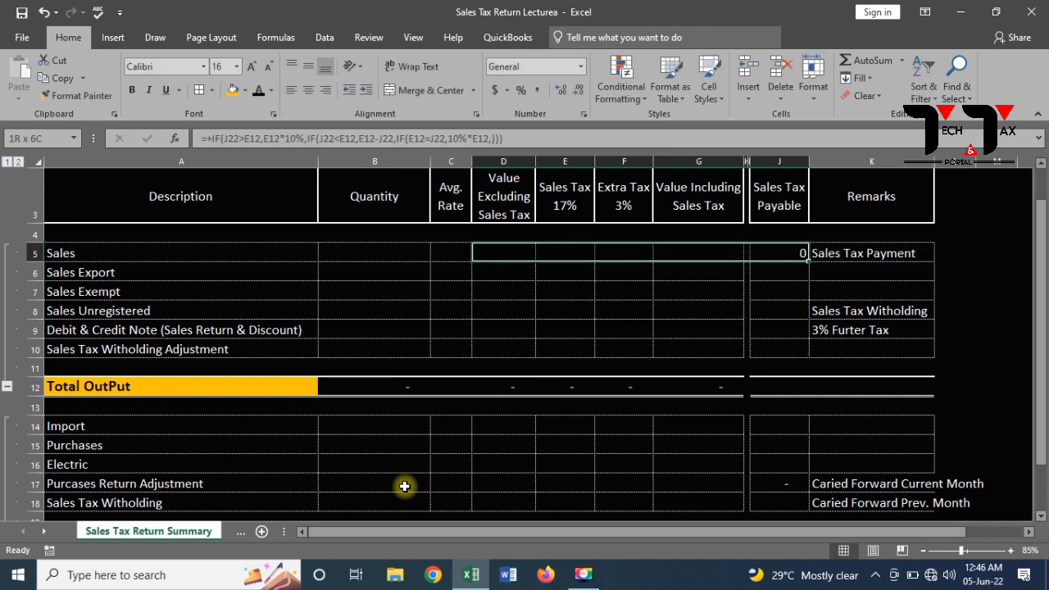
pyautogui.hotkey('shift', 'Down')
pyautogui.hotkey('shift', 'Down')
pyautogui.hotkey('shift', 'Down')
pyautogui.hotkey('shift', 'Down')
pyautogui.hotkey('shift', 'Down')
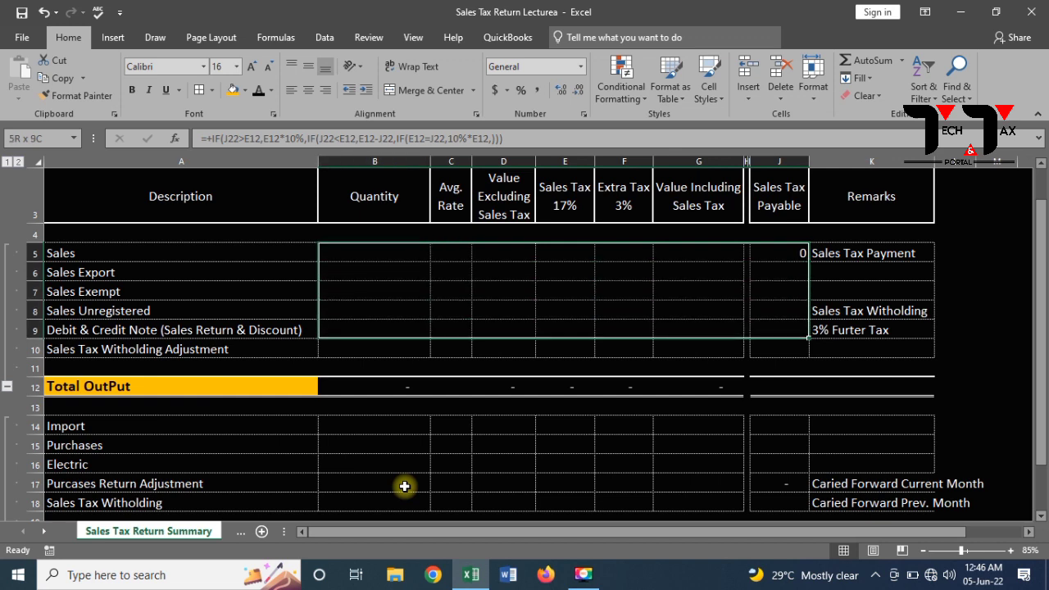
pyautogui.click(533, 92)
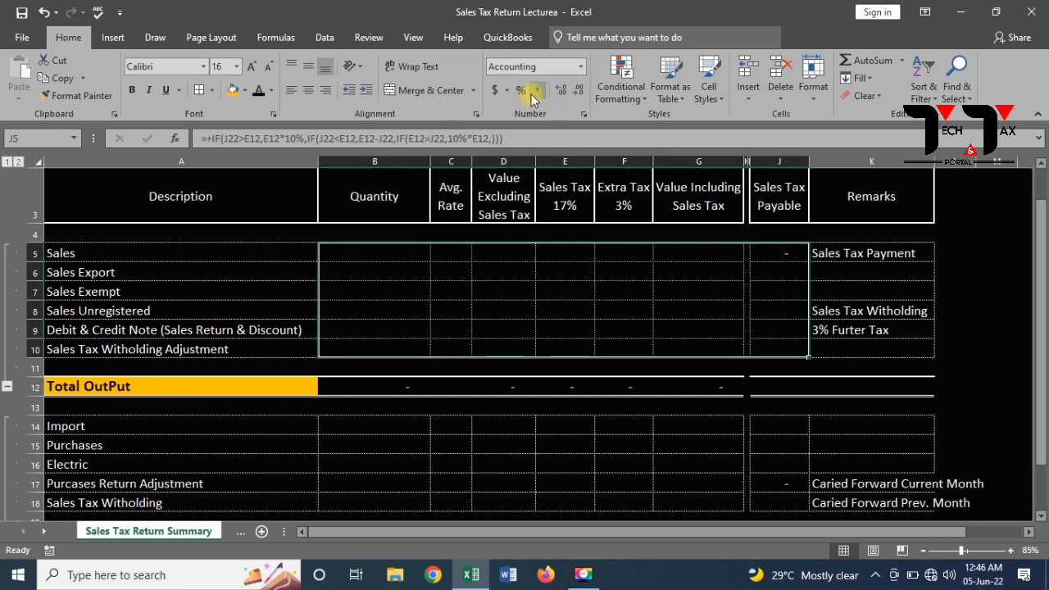
pyautogui.click(578, 92)
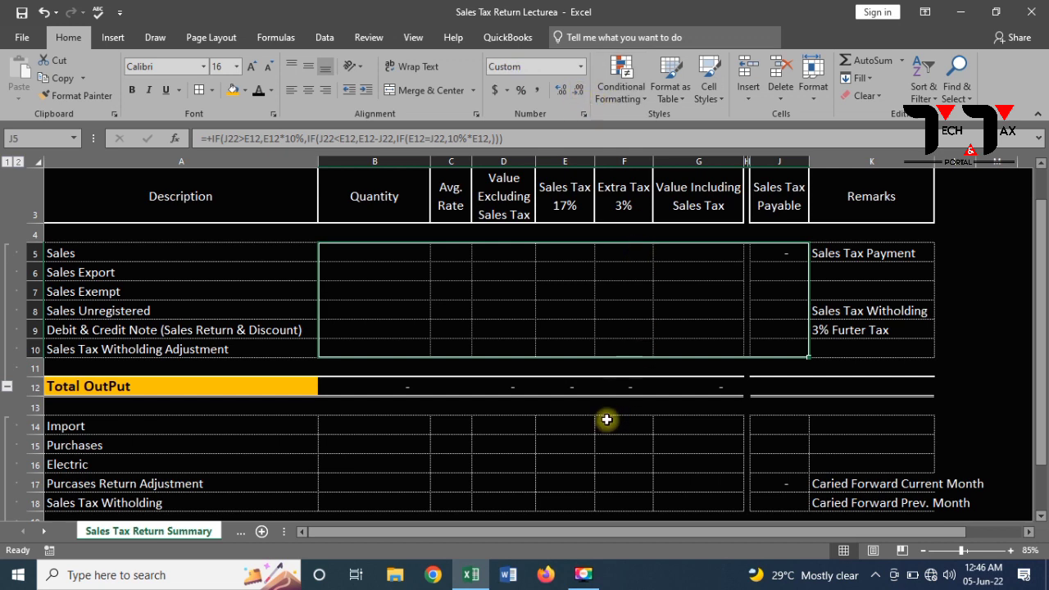
pyautogui.click(402, 380)
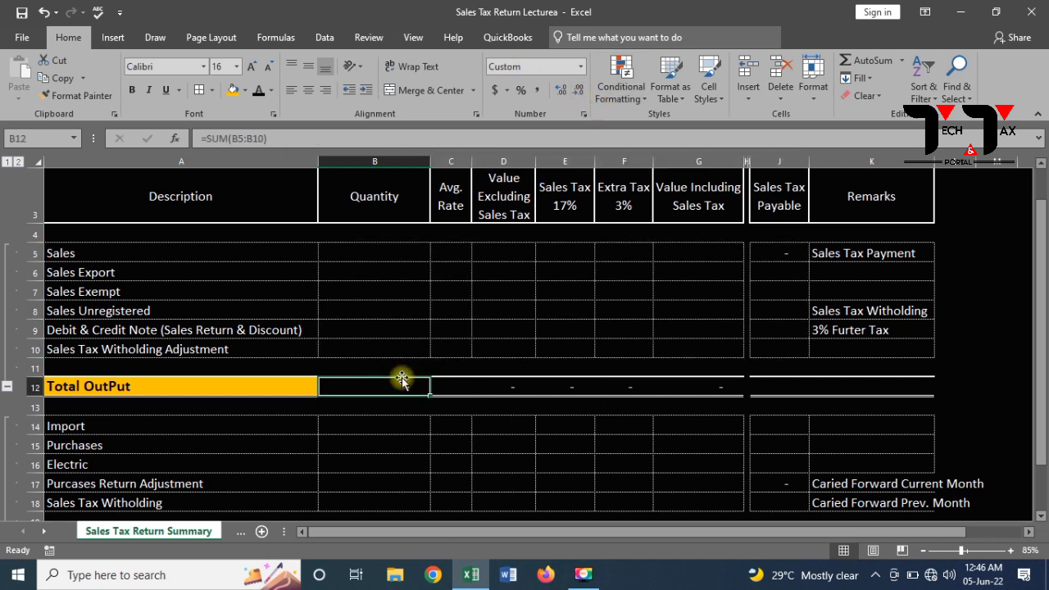
# Format the Total Output row B12:J12 as comma-separated accounting numbers with reduced decimal places.
pyautogui.hotkey('shift', 'Right')
pyautogui.hotkey('shift', 'Right')
pyautogui.hotkey('shift', 'Right')
pyautogui.hotkey('shift', 'Right')
pyautogui.hotkey('shift', 'Right')
pyautogui.hotkey('shift', 'Right')
pyautogui.hotkey('shift', 'Right')
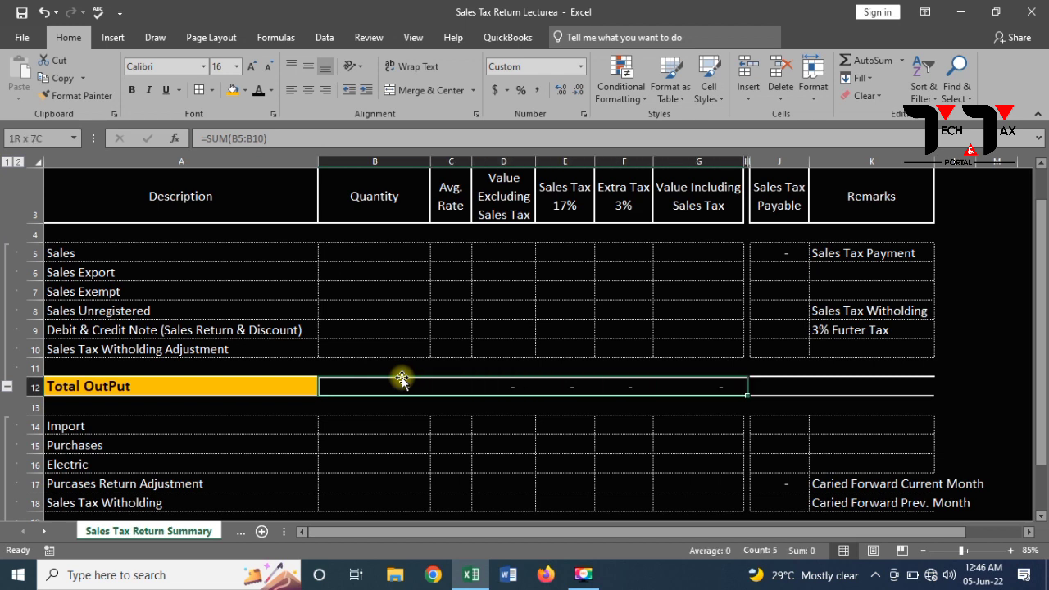
pyautogui.hotkey('shift', 'Right')
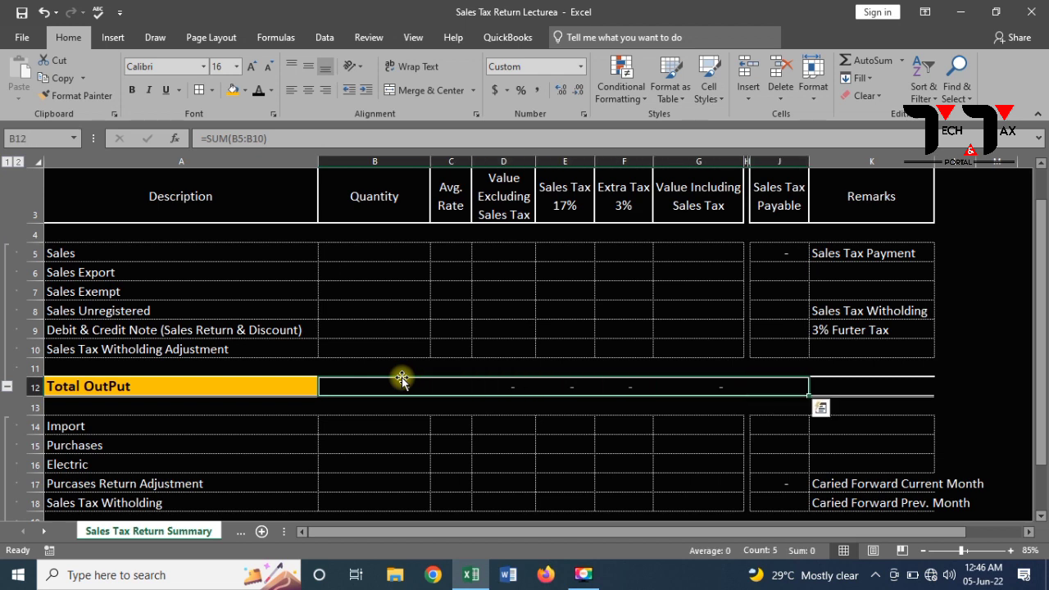
pyautogui.click(541, 91)
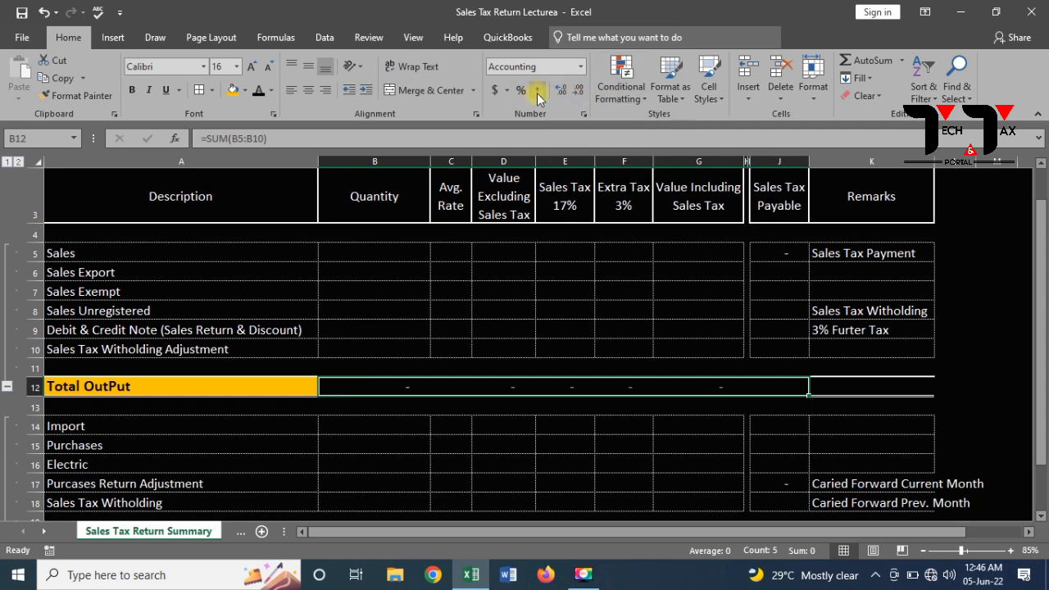
pyautogui.click(538, 94)
pyautogui.click(576, 92)
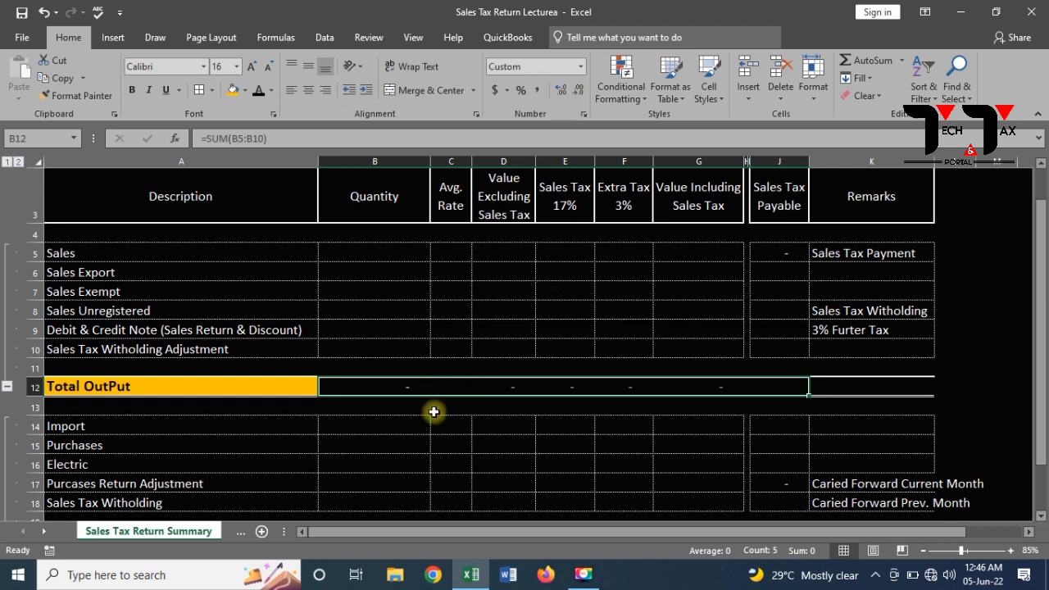
# Format the input block B14:J18, from Import to Sales Tax Withholding, as comma-separated accounting numbers with reduced decimal places.
pyautogui.click(412, 431)
pyautogui.hotkey('shift', 'Right')
pyautogui.hotkey('shift', 'Right')
pyautogui.hotkey('shift', 'Right')
pyautogui.hotkey('shift', 'Right')
pyautogui.hotkey('shift', 'Right')
pyautogui.hotkey('shift', 'Right')
pyautogui.hotkey('shift', 'Right')
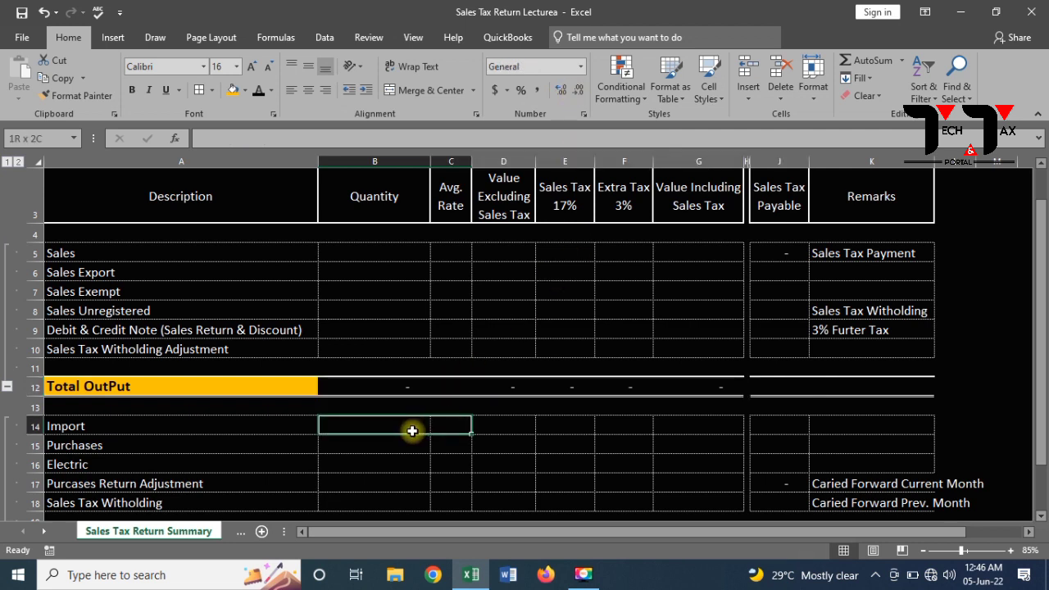
pyautogui.hotkey('shift', 'Right')
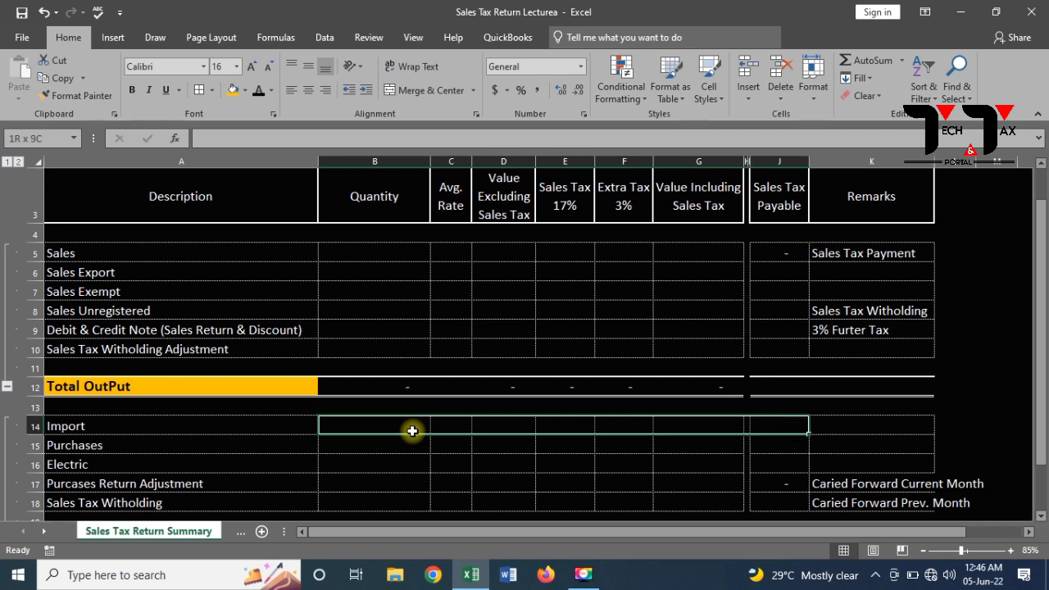
pyautogui.hotkey('shift', 'Down')
pyautogui.hotkey('shift', 'Down')
pyautogui.hotkey('shift', 'Down')
pyautogui.hotkey('shift', 'Down')
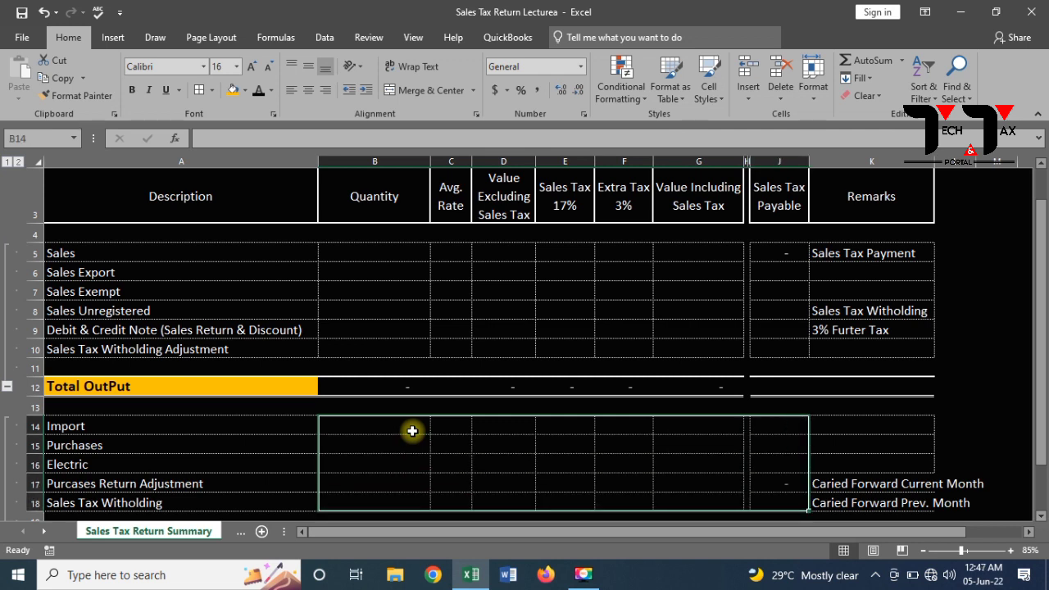
pyautogui.click(536, 90)
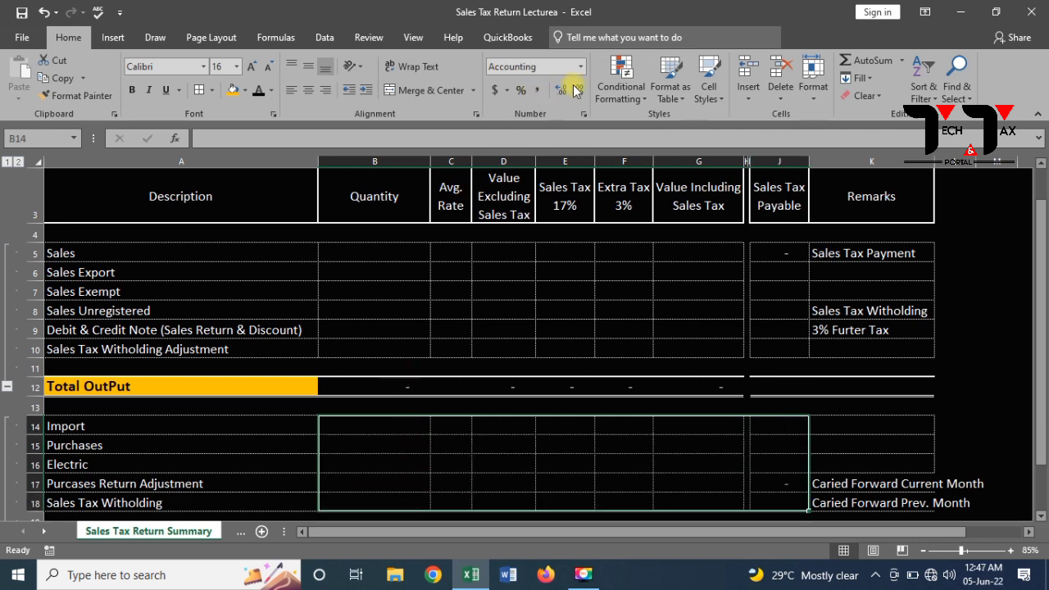
pyautogui.click(576, 91)
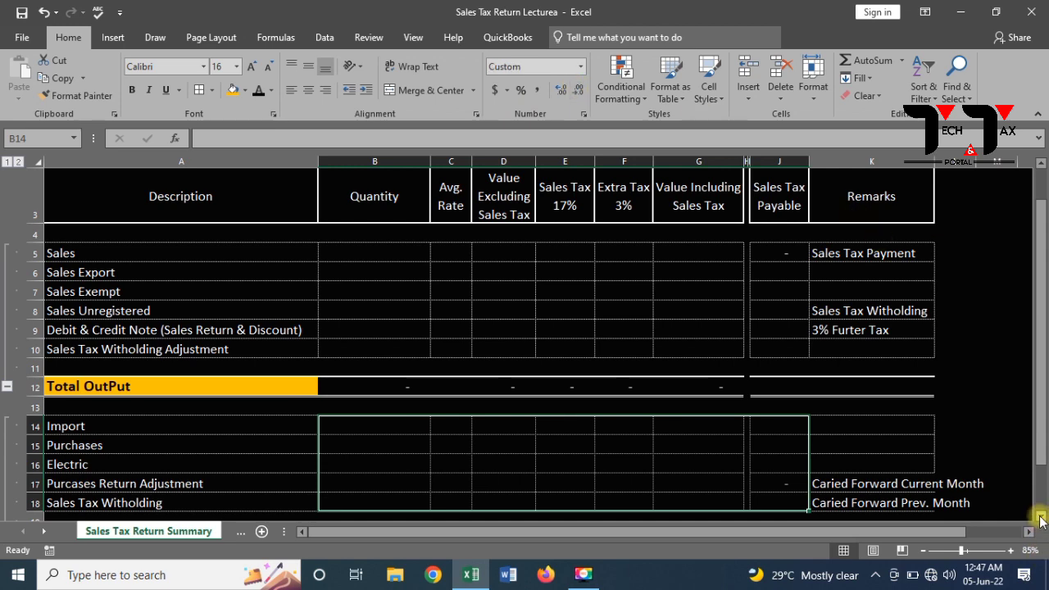
# Apply comma-separated accounting format with reduced decimal places to B20:J23, covering the Total Input and Total GST Payable rows.
pyautogui.scroll(-4, 1041, 519)
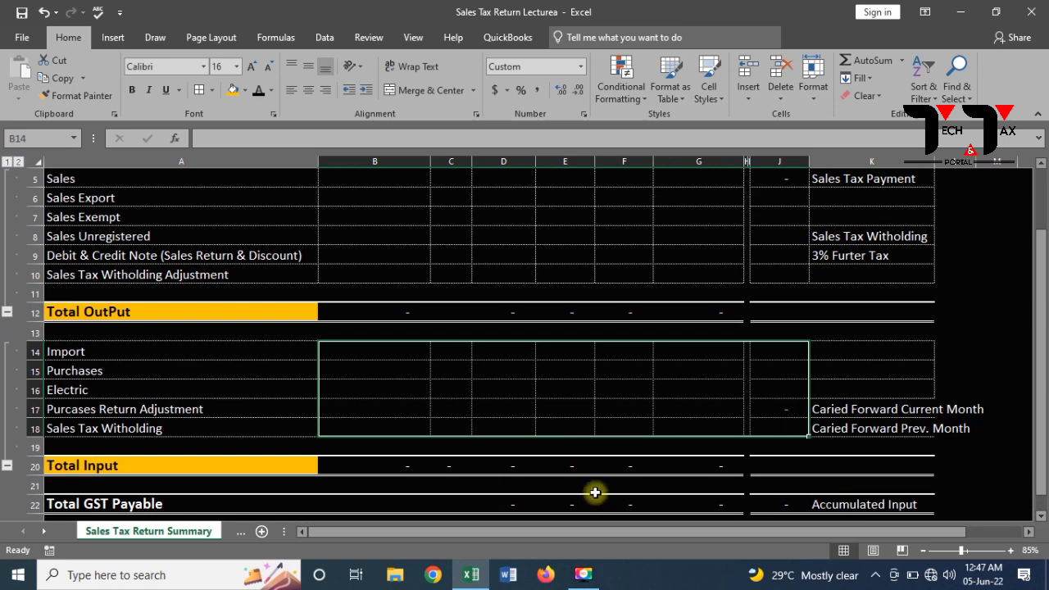
pyautogui.moveTo(394, 460); pyautogui.dragTo(397, 462)
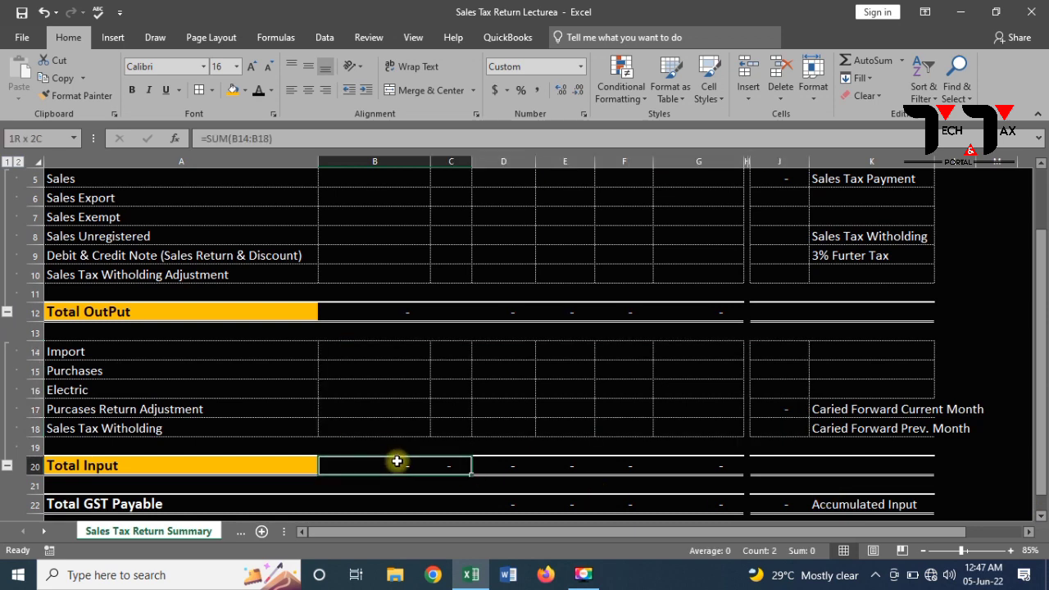
pyautogui.hotkey('shift', 'Right')
pyautogui.hotkey('shift', 'Right')
pyautogui.hotkey('shift', 'Right')
pyautogui.hotkey('shift', 'Right')
pyautogui.hotkey('shift', 'Right')
pyautogui.hotkey('shift', 'Right')
pyautogui.hotkey('shift', 'Down')
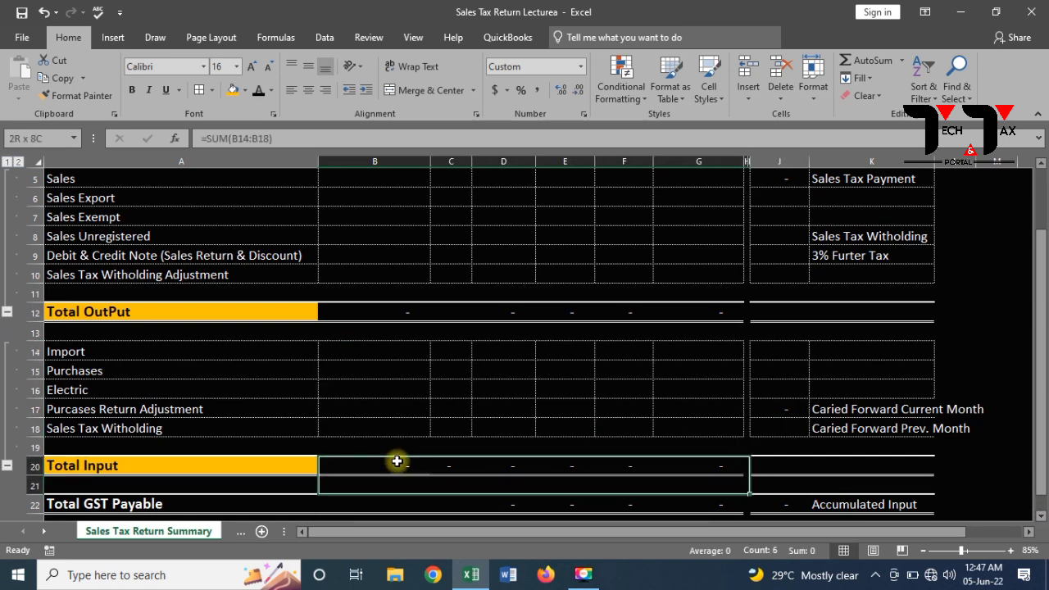
pyautogui.hotkey('shift', 'Down')
pyautogui.hotkey('shift', 'Down')
pyautogui.hotkey('shift', 'Right')
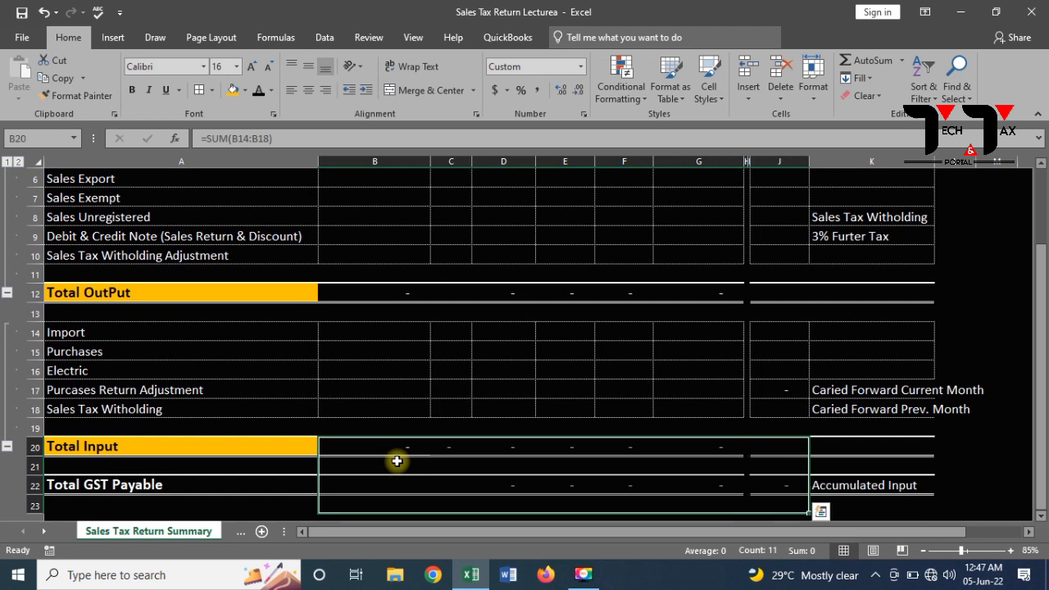
pyautogui.click(539, 88)
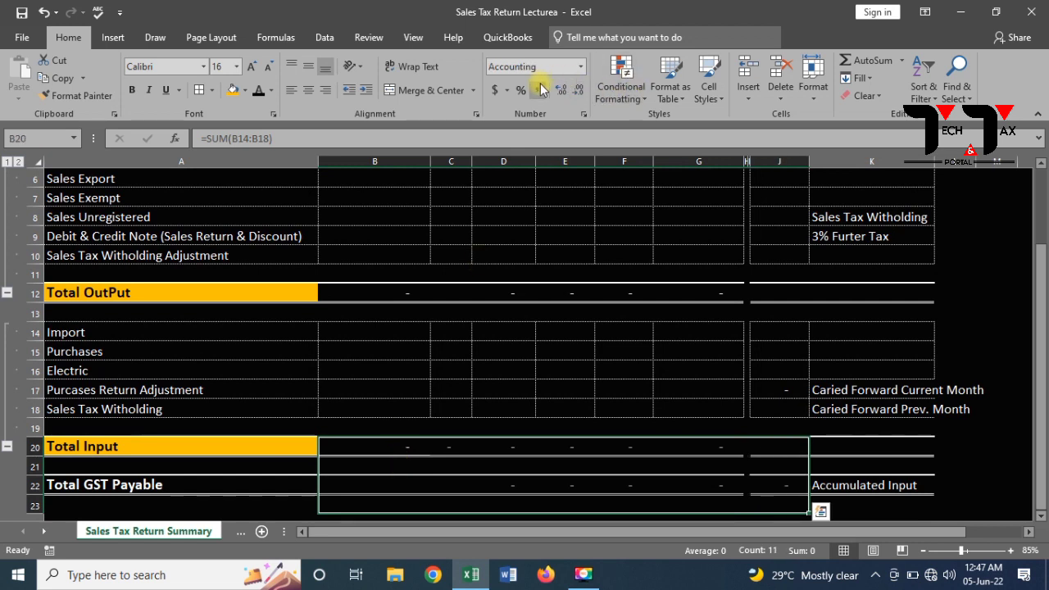
pyautogui.click(576, 92)
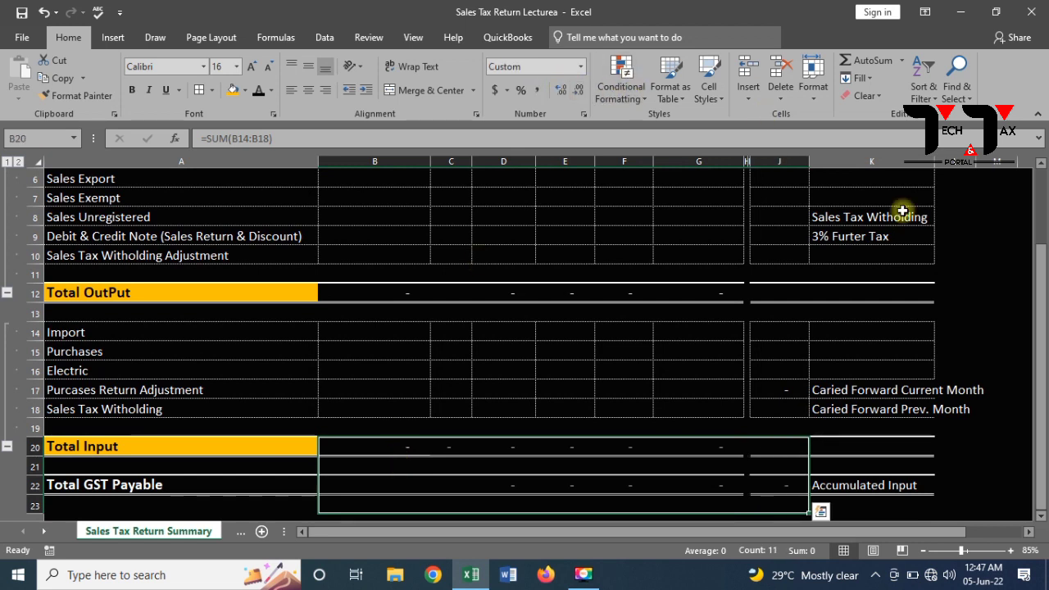
# Auto-fit the Remarks column K to its longest text.
pyautogui.doubleClick(935, 162)
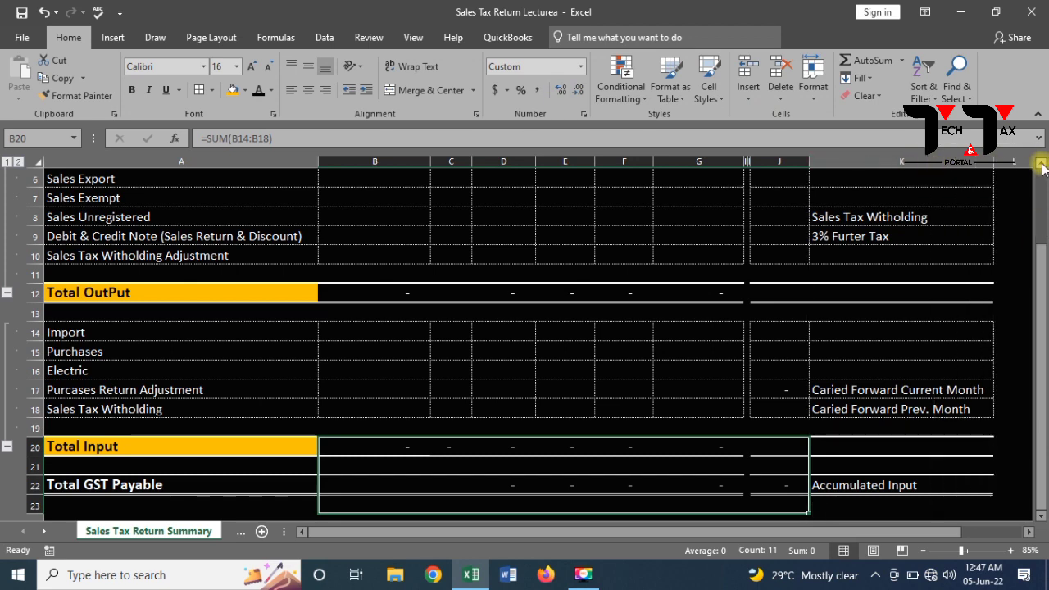
pyautogui.scroll(2, 1044, 175)
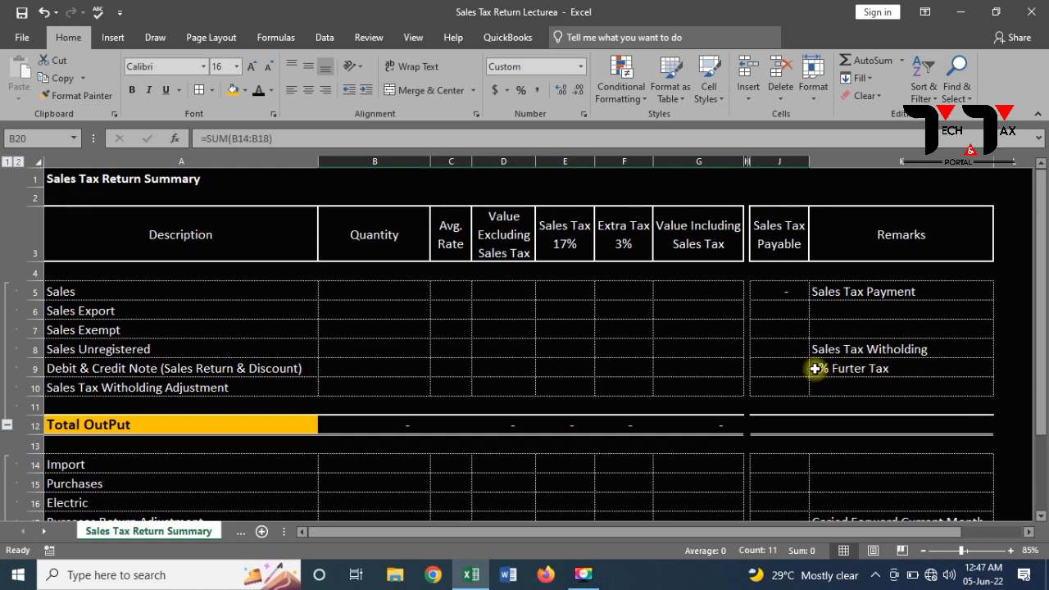
pyautogui.click(791, 295)
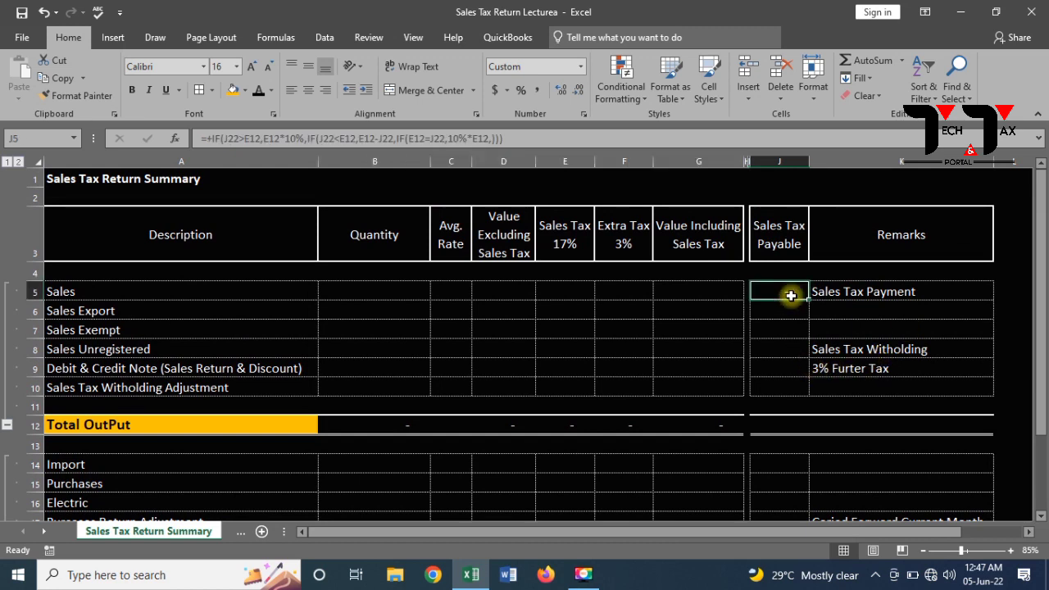
# Link the 3% further tax cell J9 to the total extra tax with the formula +F12.
pyautogui.click(788, 368)
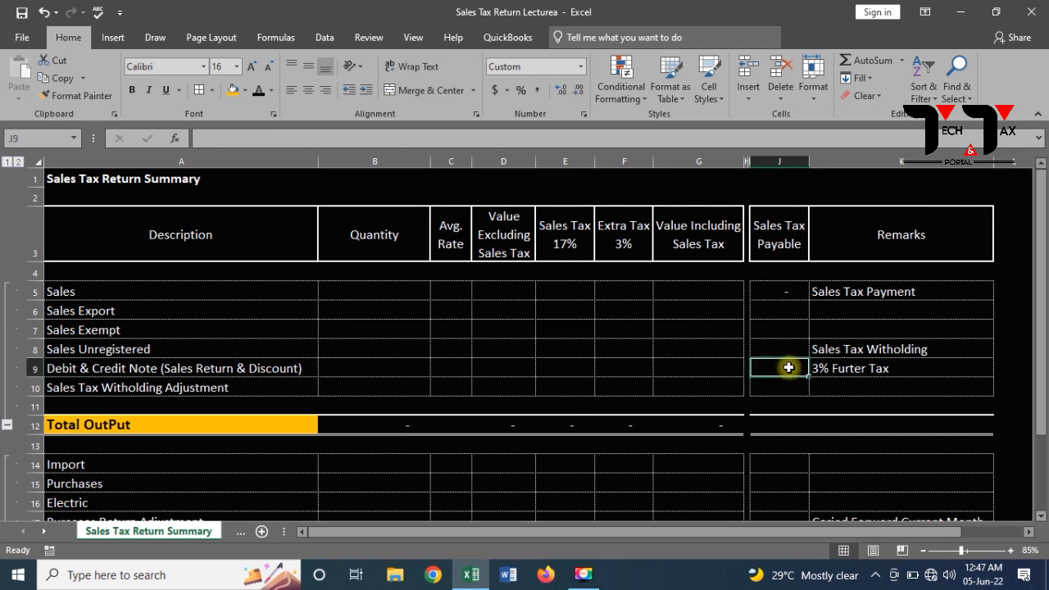
pyautogui.write('+')
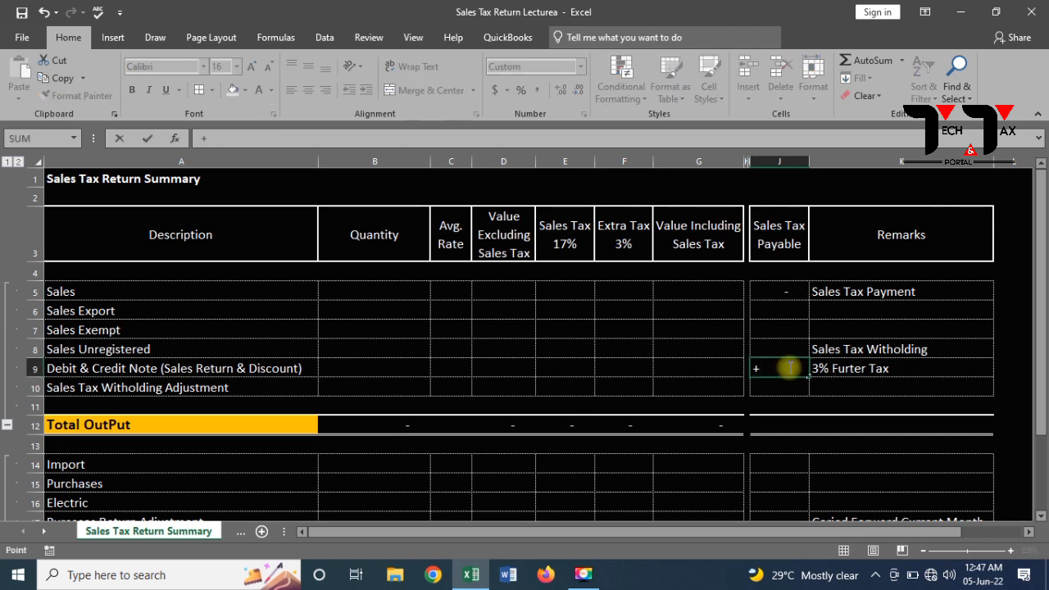
pyautogui.press('Left')
pyautogui.press('Left')
pyautogui.press('Left')
pyautogui.press('Left')
pyautogui.press('Down')
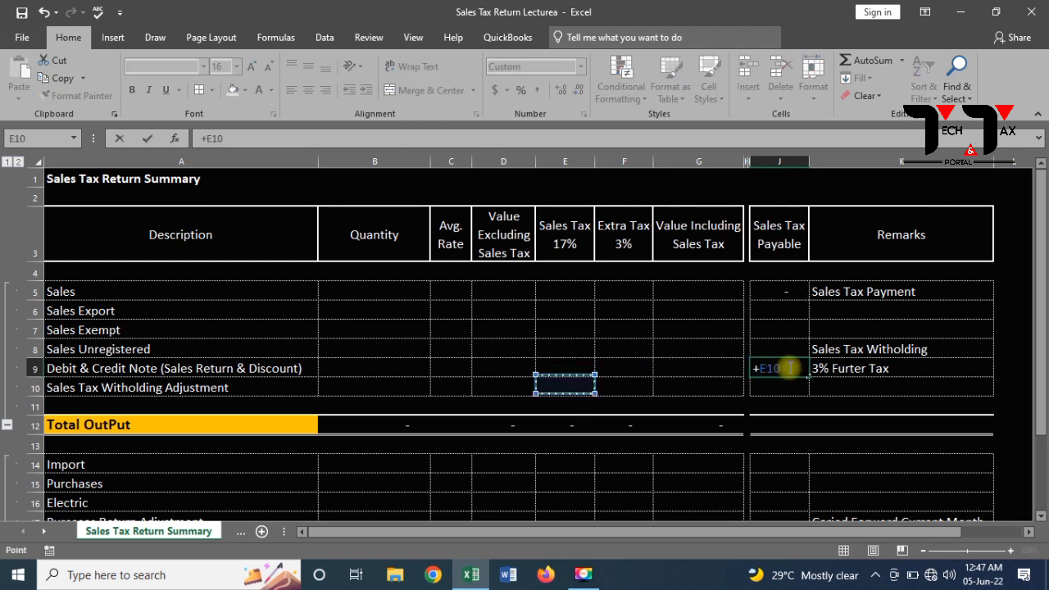
pyautogui.press('Down')
pyautogui.press('Down')
pyautogui.press('Right')
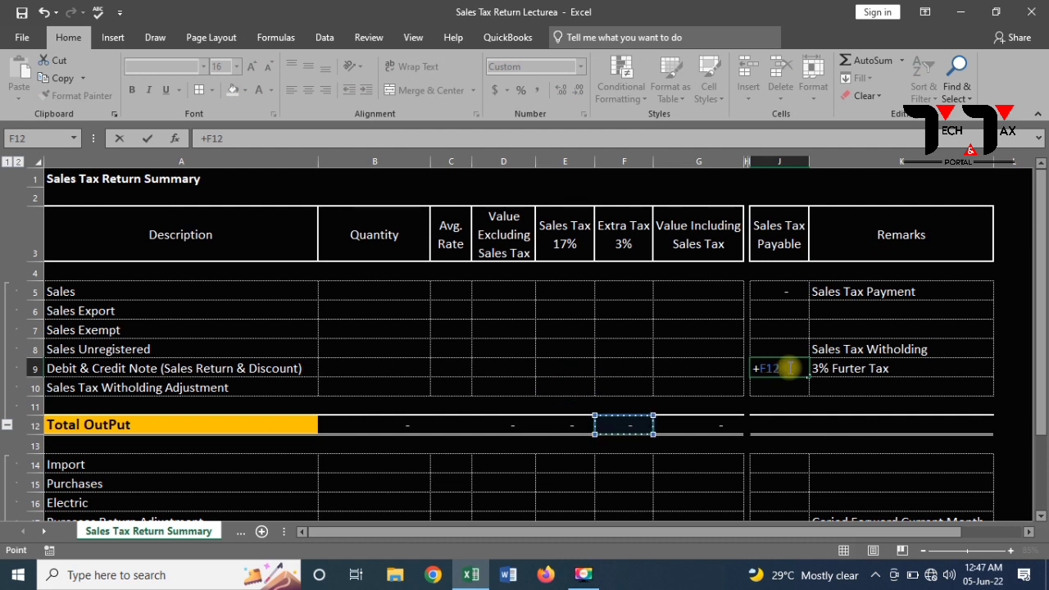
pyautogui.press('Return')
pyautogui.press('Up')
pyautogui.press('Up')
pyautogui.press('Up')
pyautogui.press('Up')
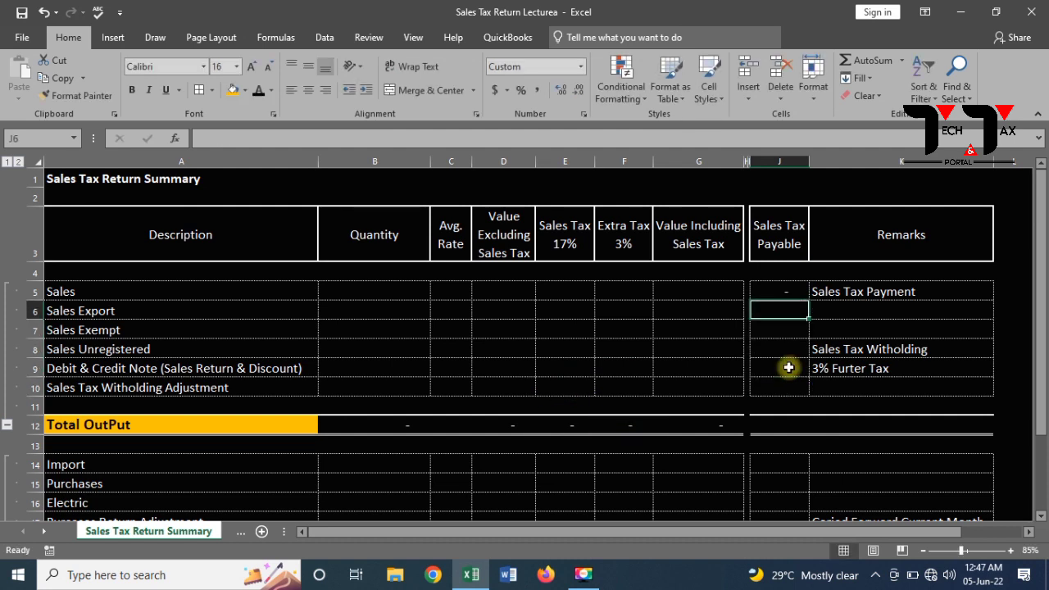
pyautogui.press('Down')
pyautogui.press('Down')
pyautogui.write('+')
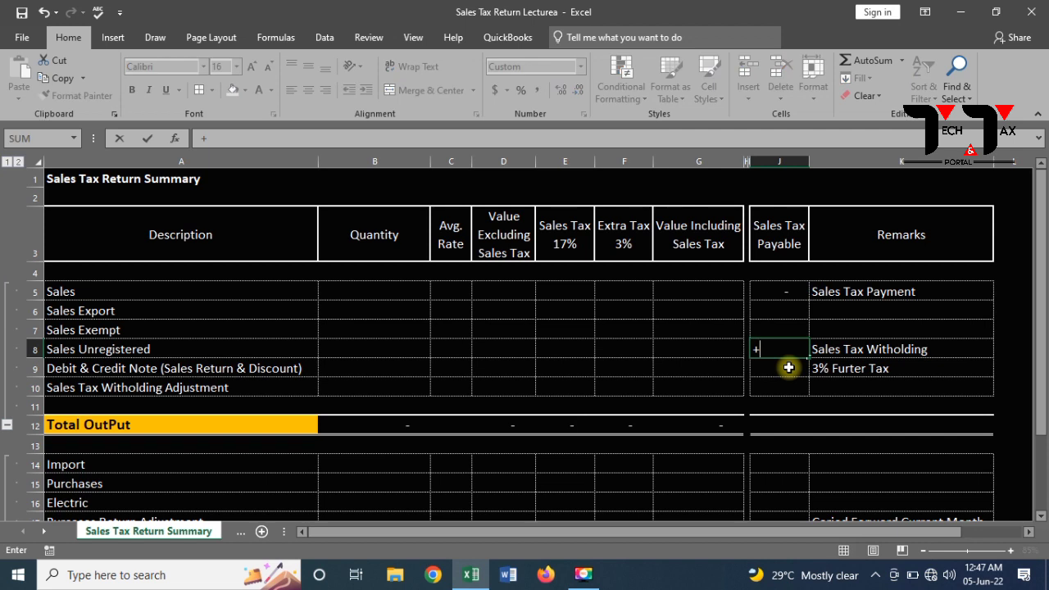
pyautogui.press('Left')
pyautogui.press('Left')
pyautogui.press('Left')
pyautogui.press('Left')
pyautogui.press('Left')
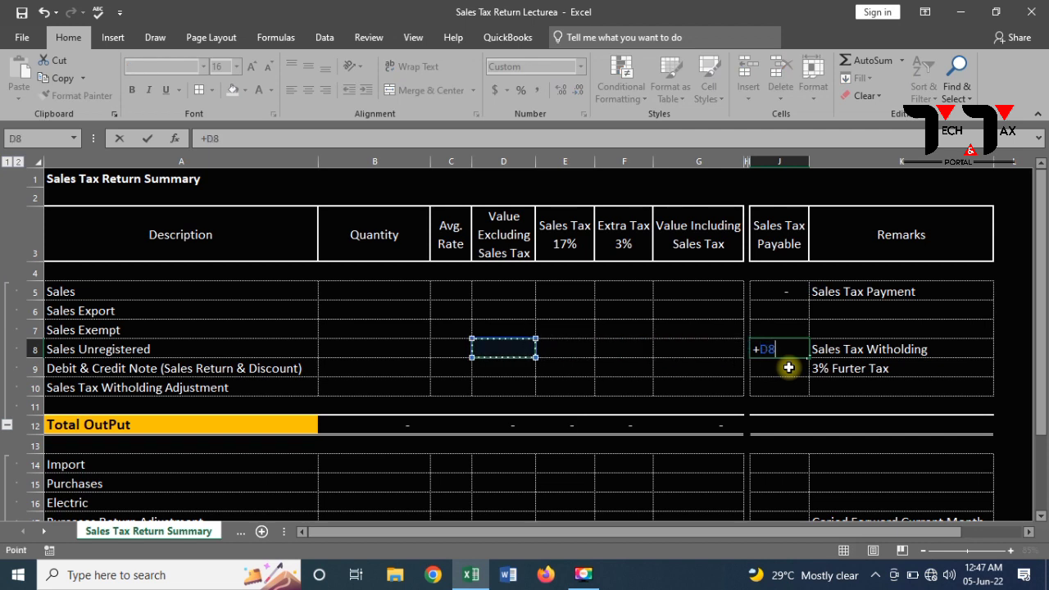
pyautogui.press('Escape')
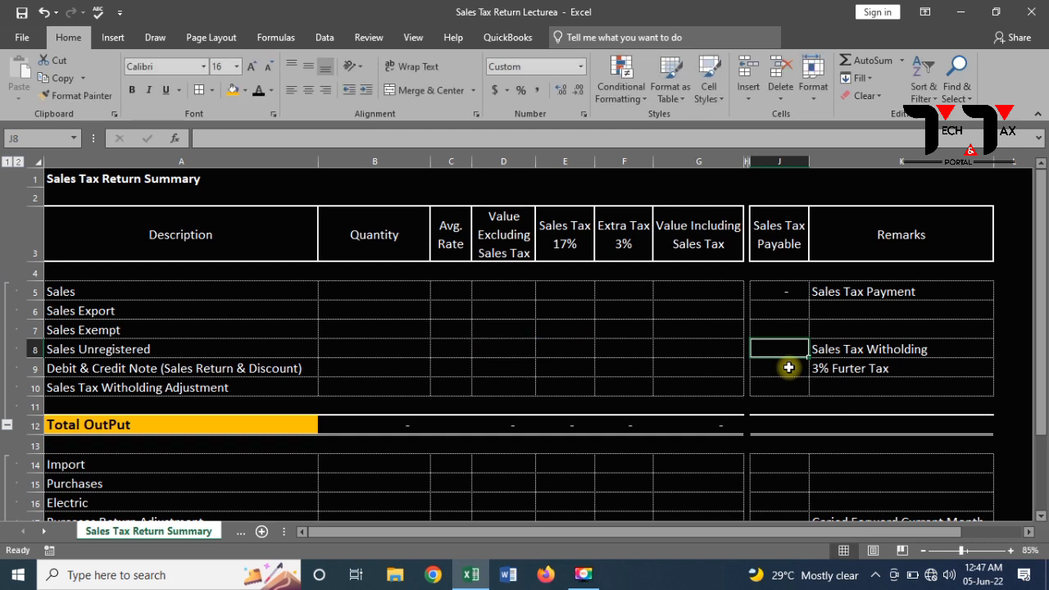
# Total the Sales Tax Payable column in J12 with a SUM extended upward to cover the sales rows.
pyautogui.press('Down')
pyautogui.press('Down')
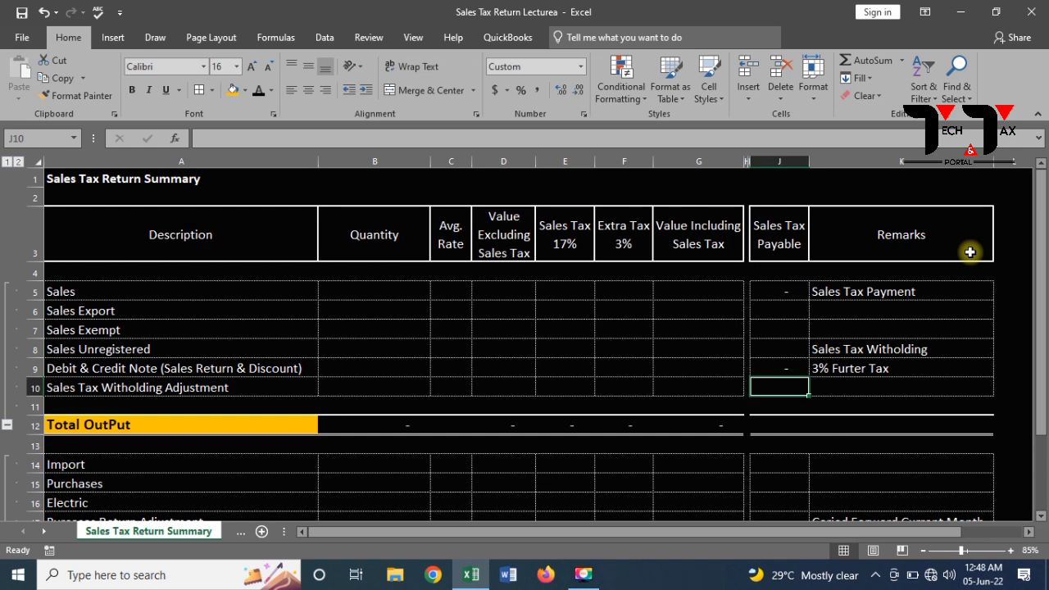
pyautogui.press('Down')
pyautogui.press('Down')
pyautogui.press('Down')
pyautogui.press('Down')
pyautogui.press('Down')
pyautogui.press('Down')
pyautogui.press('Down')
pyautogui.press('Down')
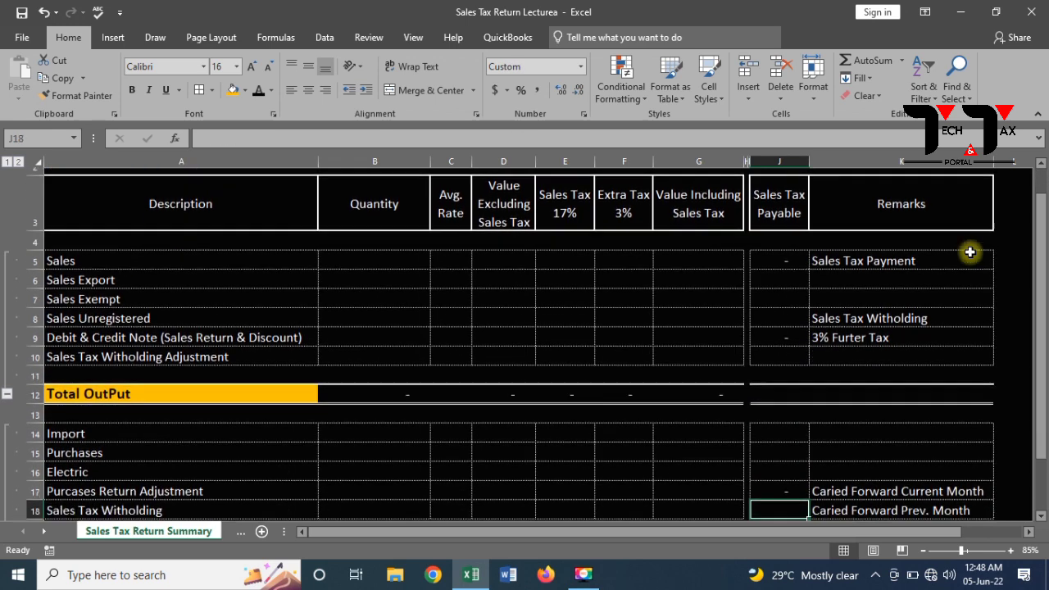
pyautogui.press('Up')
pyautogui.press('Up')
pyautogui.press('Up')
pyautogui.press('Up')
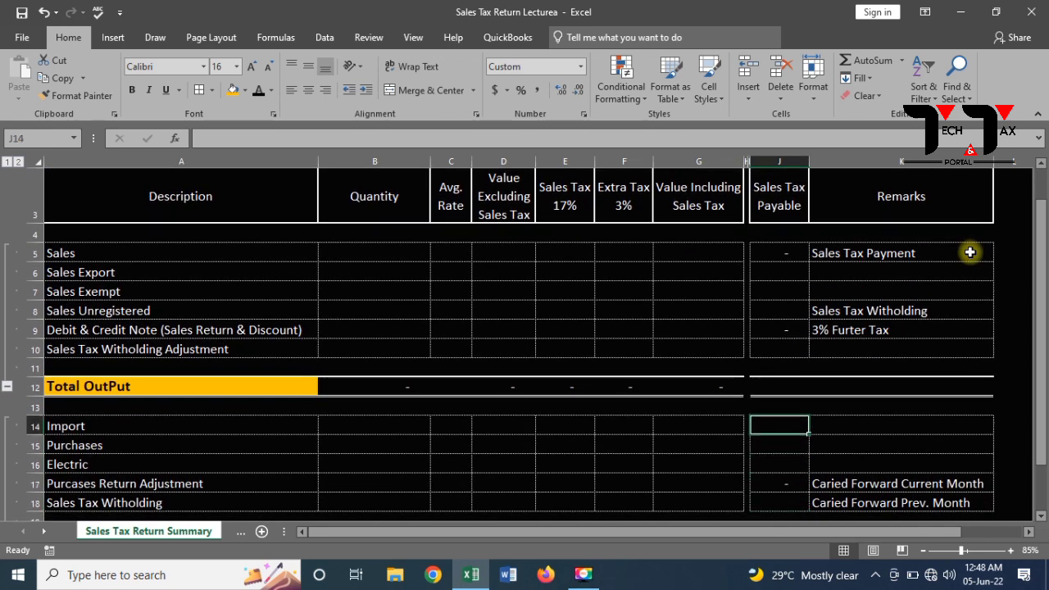
pyautogui.press('Up')
pyautogui.press('Up')
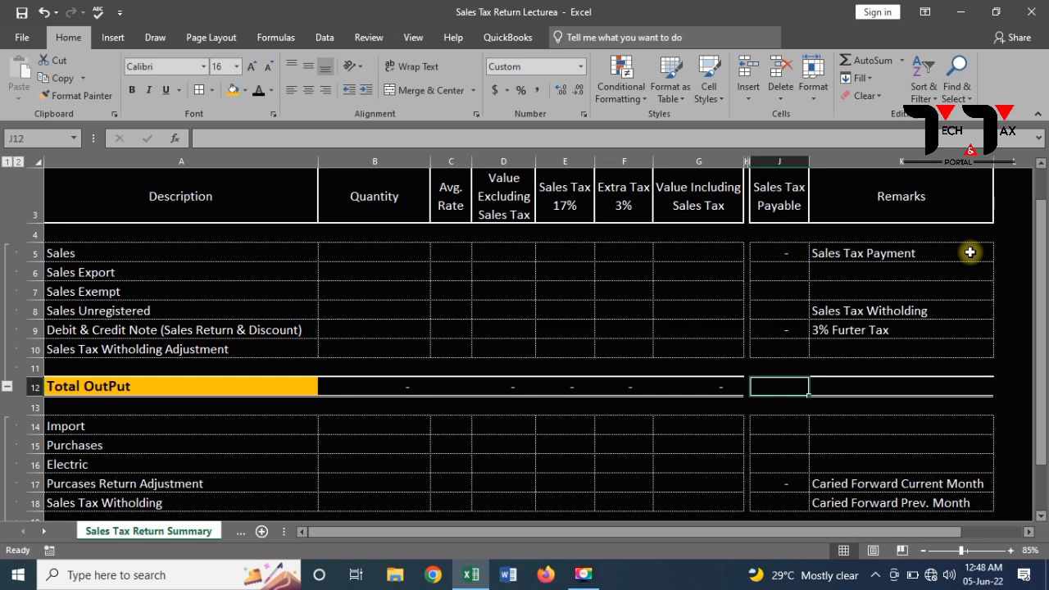
pyautogui.hotkey('alt', '=')
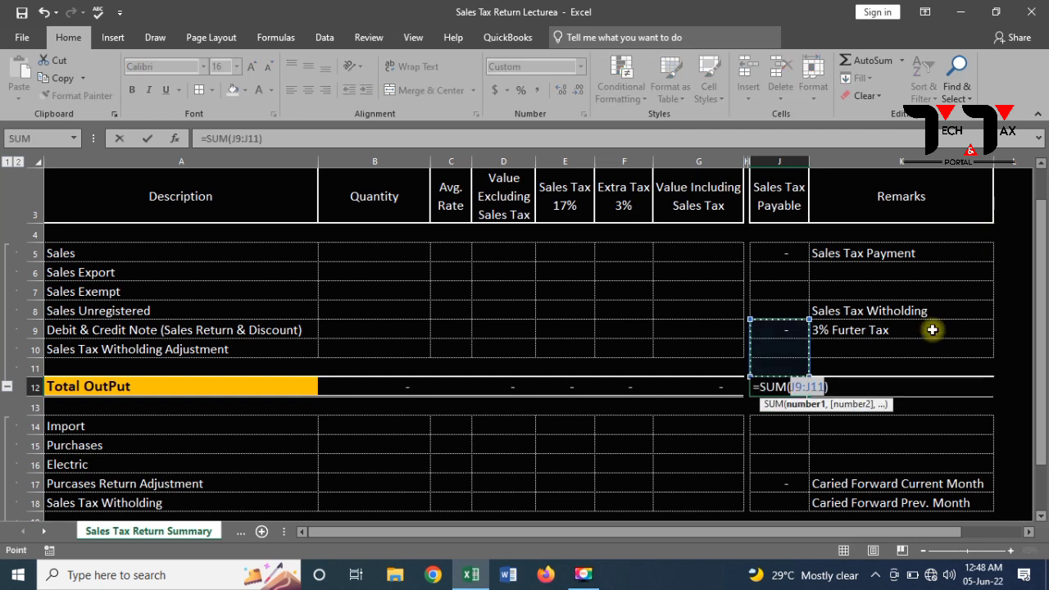
pyautogui.moveTo(807, 319); pyautogui.dragTo(801, 239)
pyautogui.press('Return')
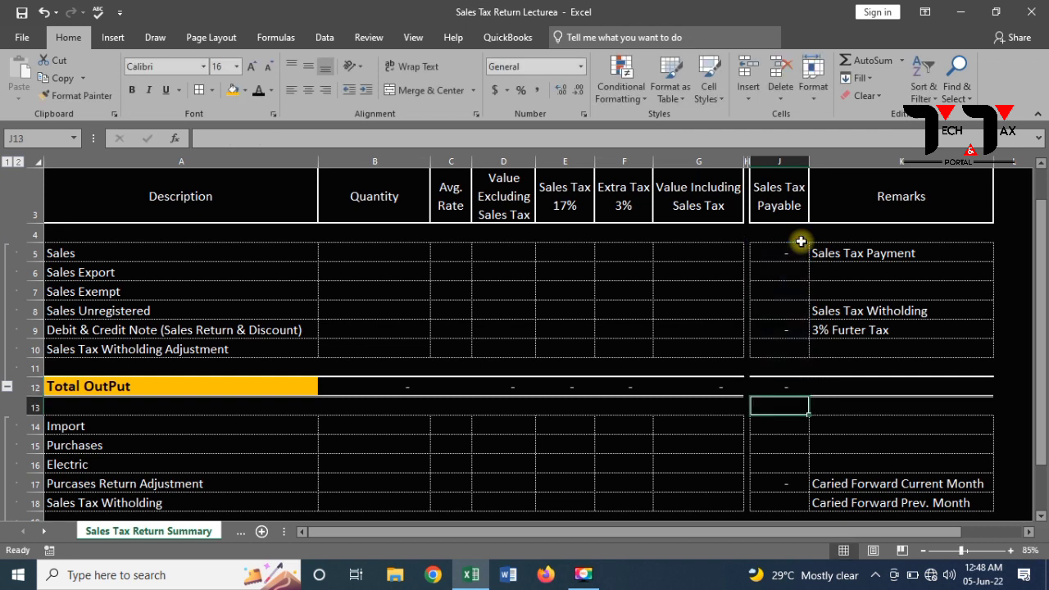
# Go to the empty cell A27 below the Total GST Payable row, passing down through the input section.
pyautogui.press('Left')
pyautogui.press('Left')
pyautogui.press('Left')
pyautogui.press('Left')
pyautogui.press('Left')
pyautogui.press('Left')
pyautogui.press('Left')
pyautogui.press('Left')
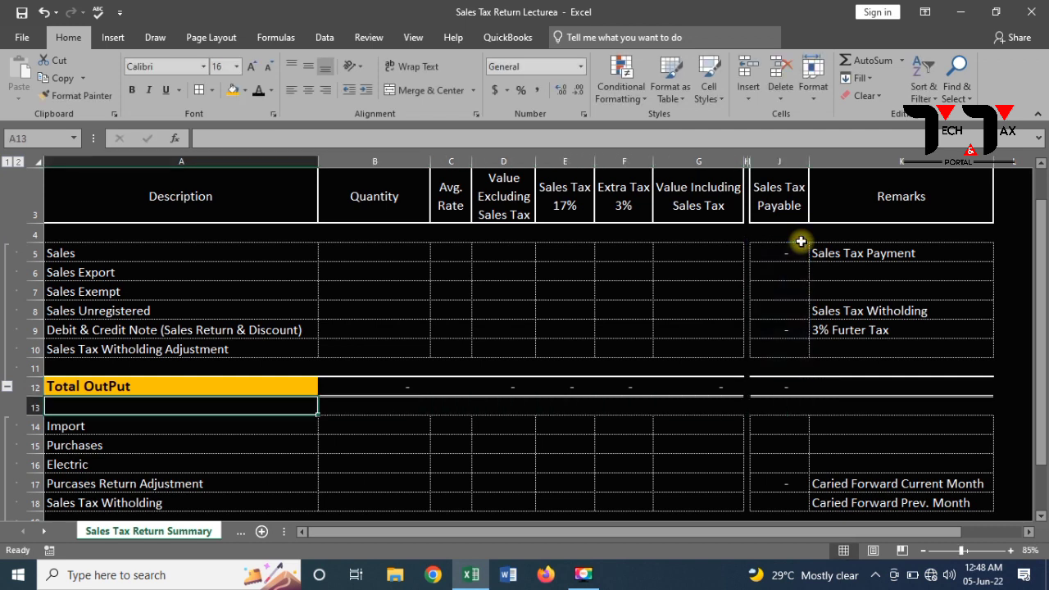
pyautogui.press('Down')
pyautogui.press('Down')
pyautogui.press('Down')
pyautogui.press('Down')
pyautogui.press('Down')
pyautogui.press('Down')
pyautogui.press('Down')
pyautogui.press('Down')
pyautogui.press('Down')
pyautogui.press('Down')
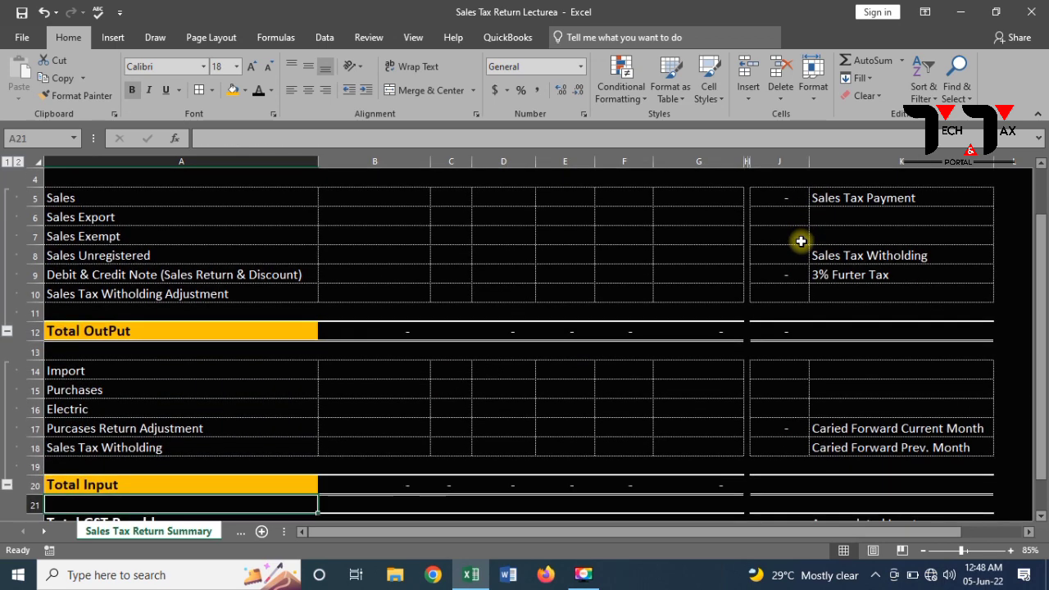
pyautogui.press('Down')
pyautogui.press('Down')
pyautogui.press('Down')
pyautogui.press('Down')
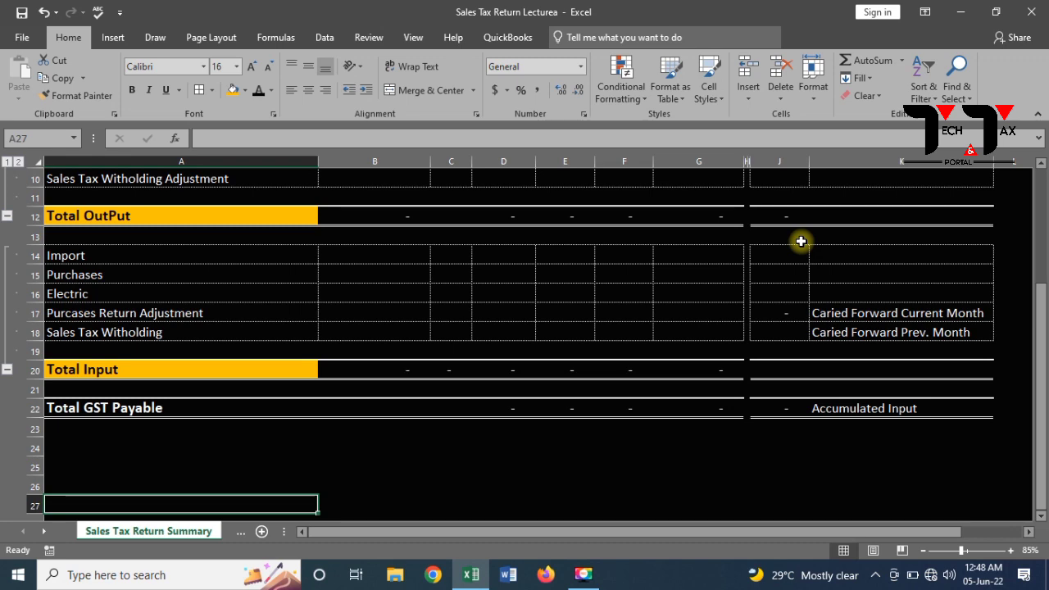
# Enter 100000 as the Sales value excluding sales tax in D5.
pyautogui.press('Up')
pyautogui.press('Up')
pyautogui.press('Up')
pyautogui.press('Up')
pyautogui.press('Up')
pyautogui.press('Up')
pyautogui.press('Up')
pyautogui.press('Up')
pyautogui.press('Up')
pyautogui.press('Up')
pyautogui.press('Up')
pyautogui.press('Up')
pyautogui.press('Up')
pyautogui.press('Up')
pyautogui.press('Up')
pyautogui.press('Up')
pyautogui.press('Up')
pyautogui.press('Up')
pyautogui.press('Up')
pyautogui.press('Up')
pyautogui.press('Up')
pyautogui.press('Up')
pyautogui.press('Up')
pyautogui.press('Up')
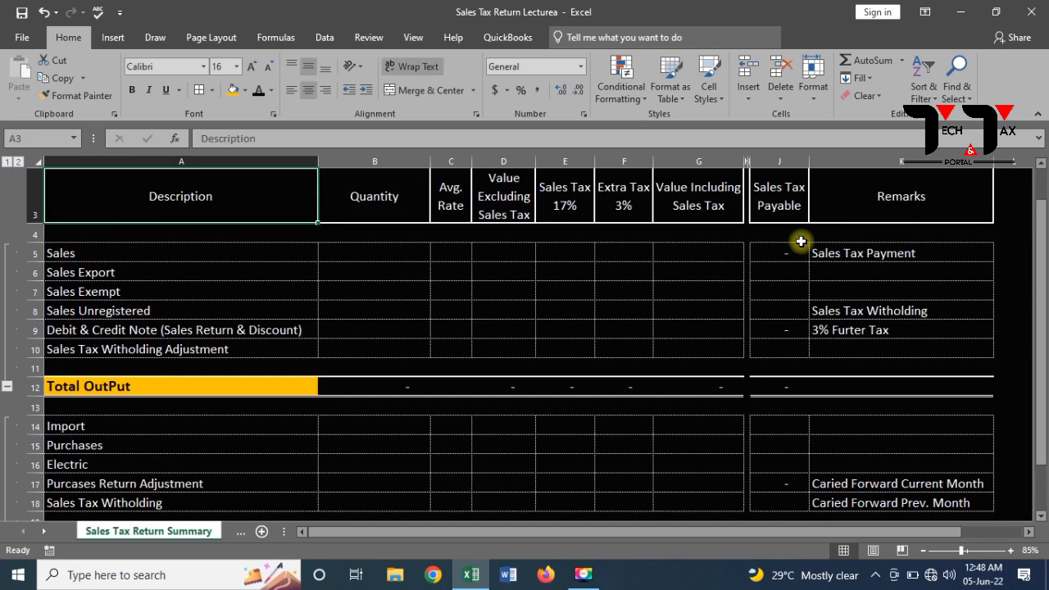
pyautogui.press('Down')
pyautogui.press('Right')
pyautogui.press('Right')
pyautogui.press('Right')
pyautogui.press('Down')
pyautogui.press('Down')
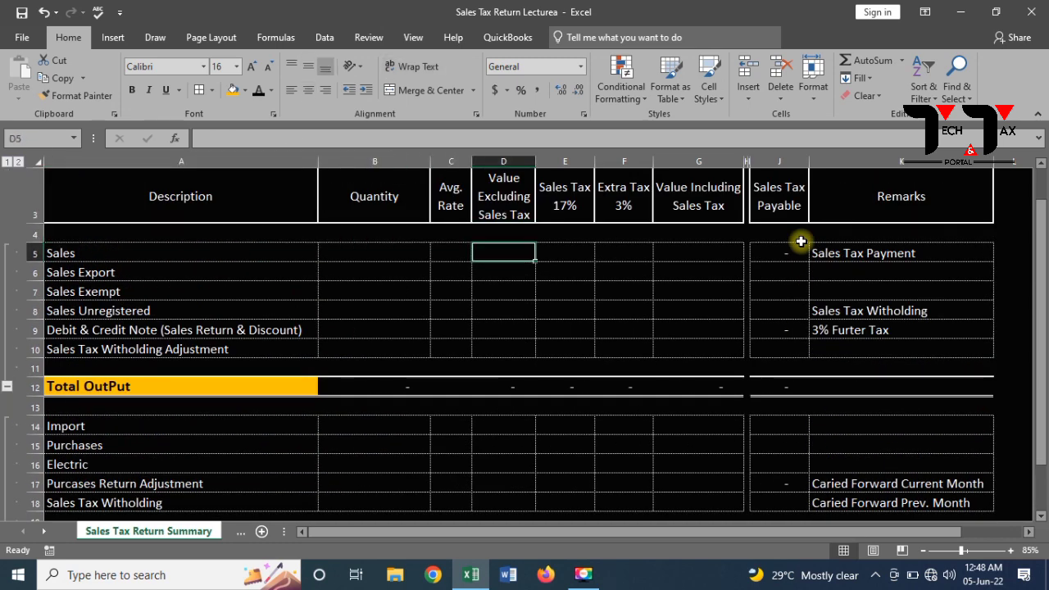
pyautogui.press('Up')
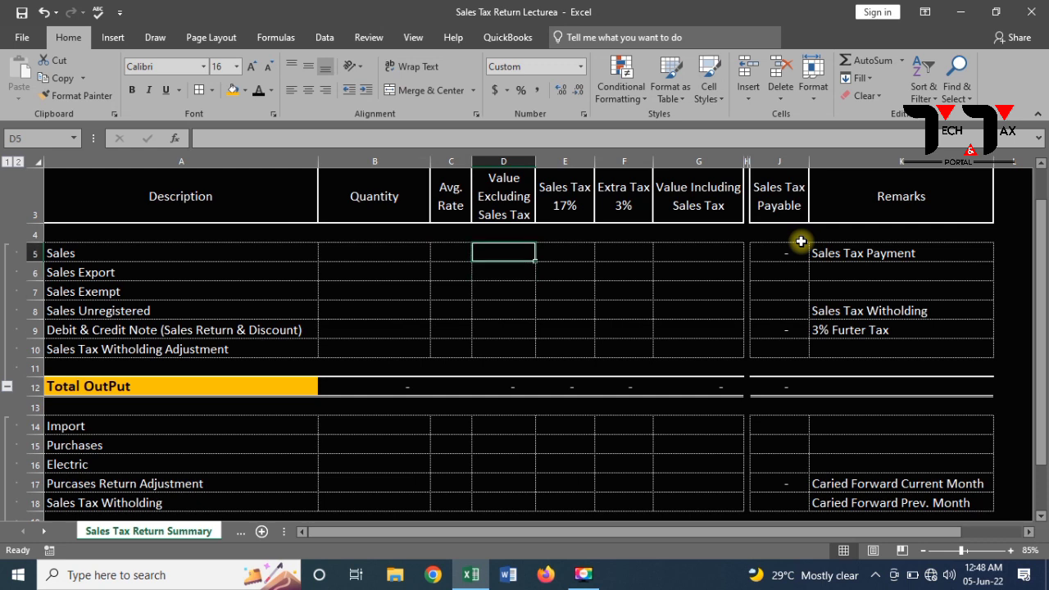
pyautogui.write('100000')
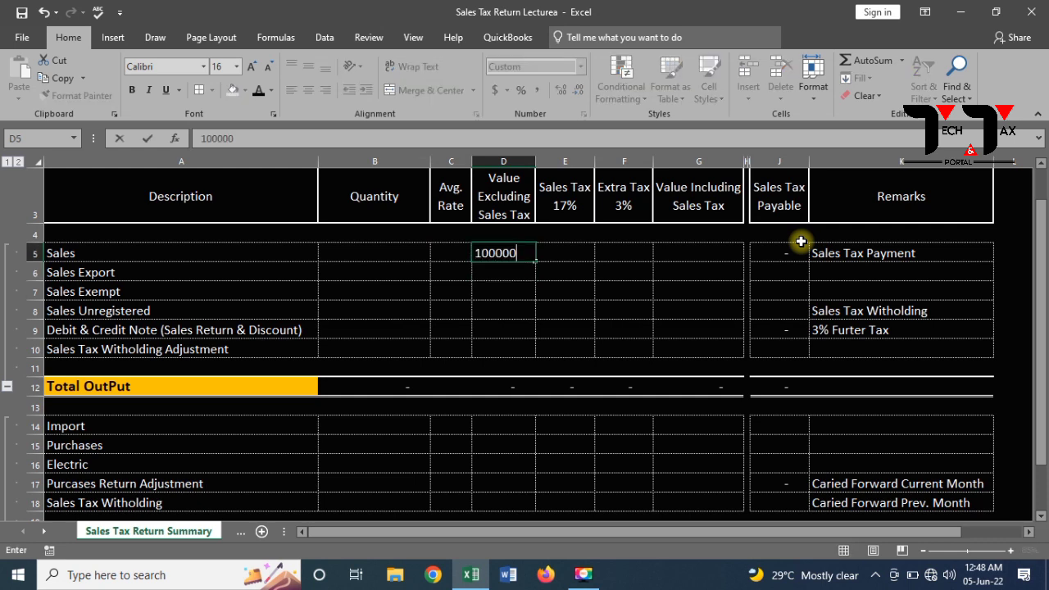
pyautogui.press('Return')
# Calculate the 17% sales tax for the Sales row in E5 with the formula +D5*17/100.
pyautogui.press('Up')
pyautogui.press('Right')
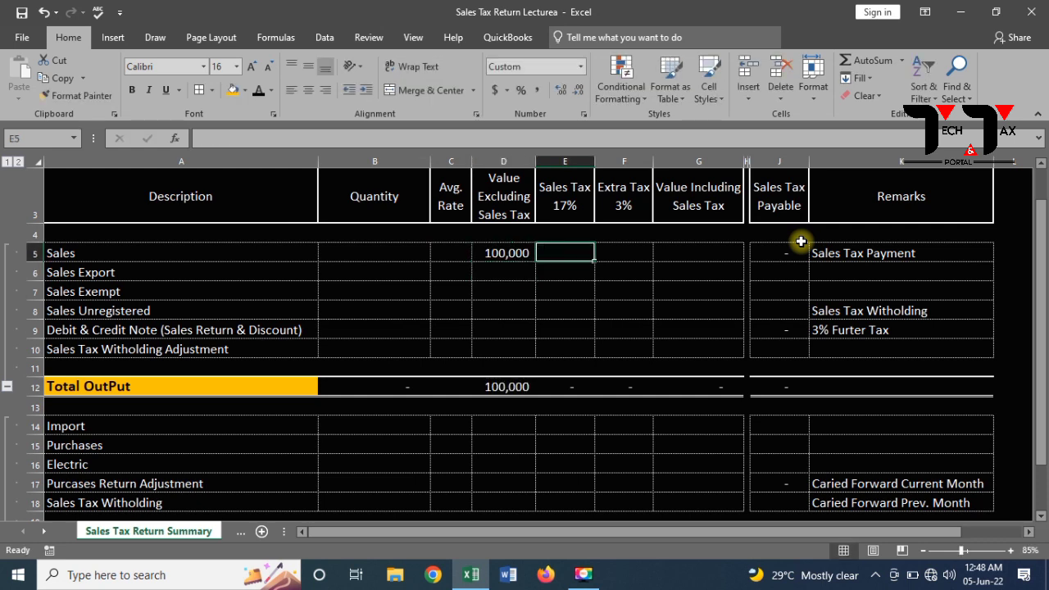
pyautogui.write('+')
pyautogui.press('Left')
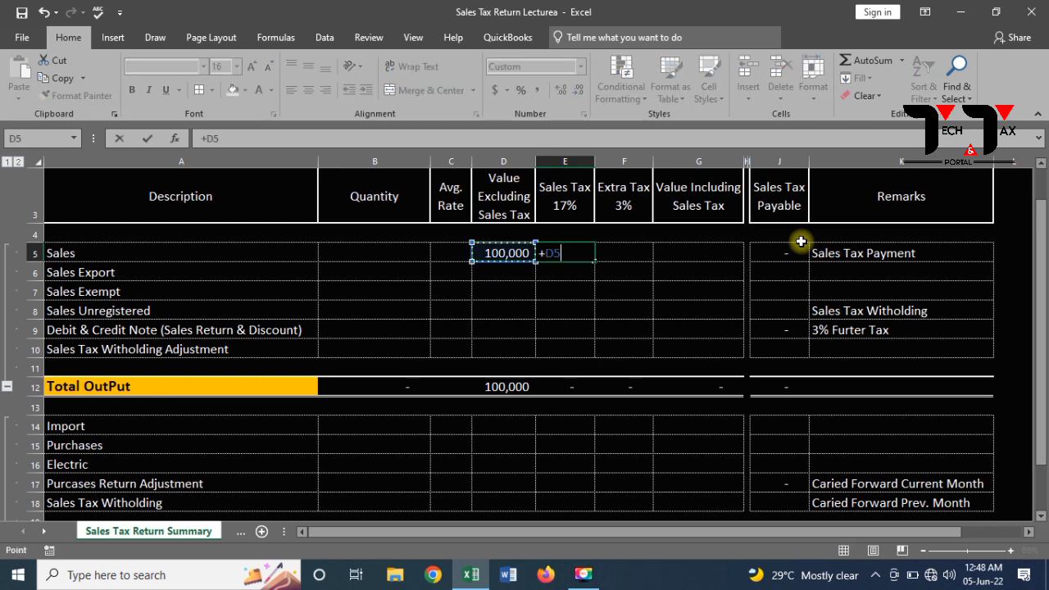
pyautogui.write('*17/100')
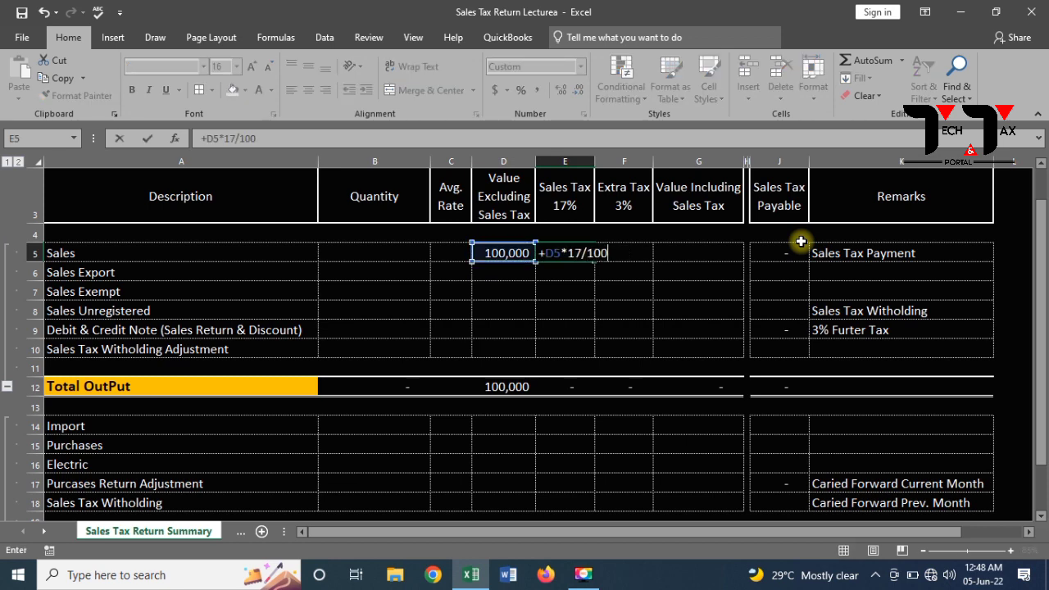
pyautogui.press('Return')
# Calculate the Sales value including sales tax in G5 with the formula +D5+E5+F5.
pyautogui.press('Up')
pyautogui.press('Right')
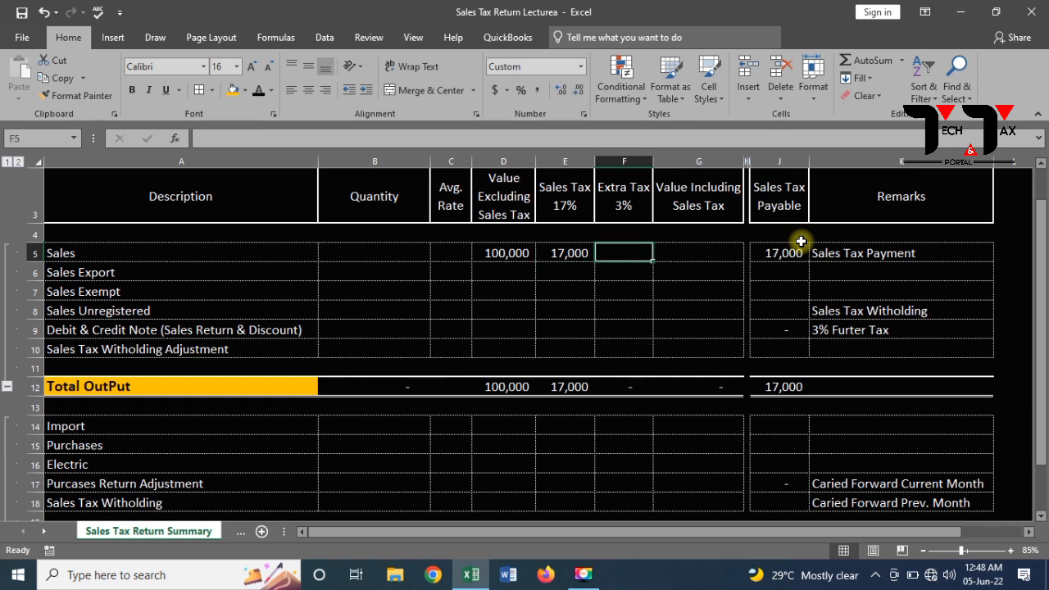
pyautogui.press('Right')
pyautogui.write('+')
pyautogui.press('Left')
pyautogui.press('Left')
pyautogui.press('Left')
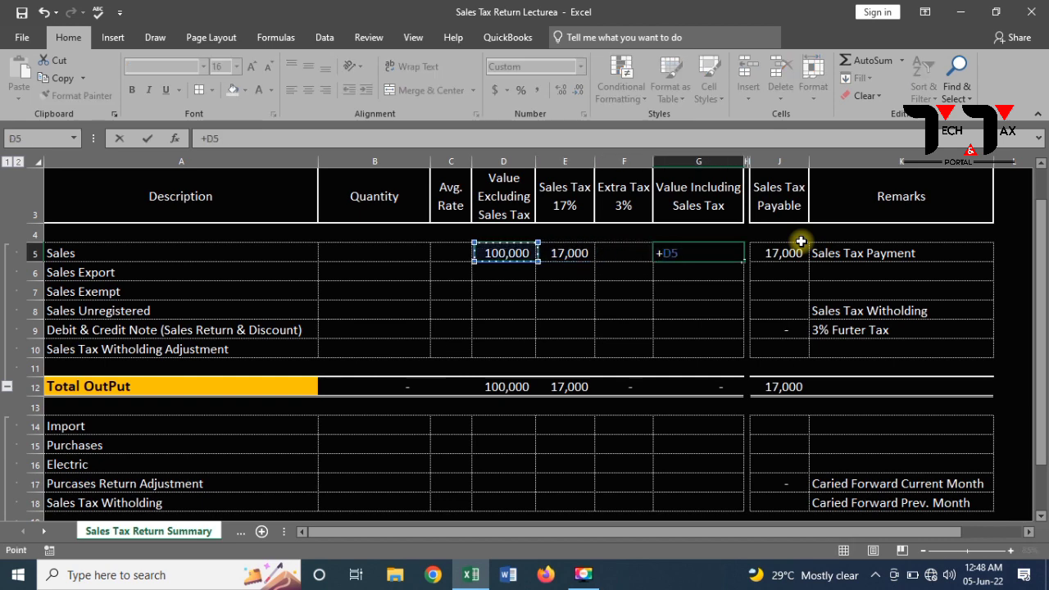
pyautogui.write('+')
pyautogui.press('Left')
pyautogui.press('Left')
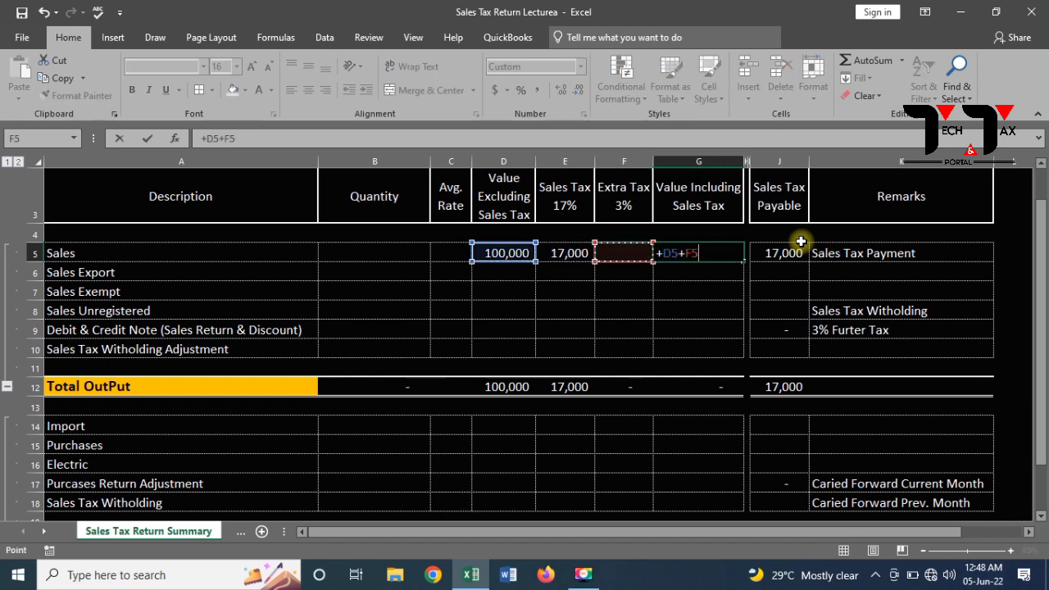
pyautogui.write('+')
pyautogui.press('Left')
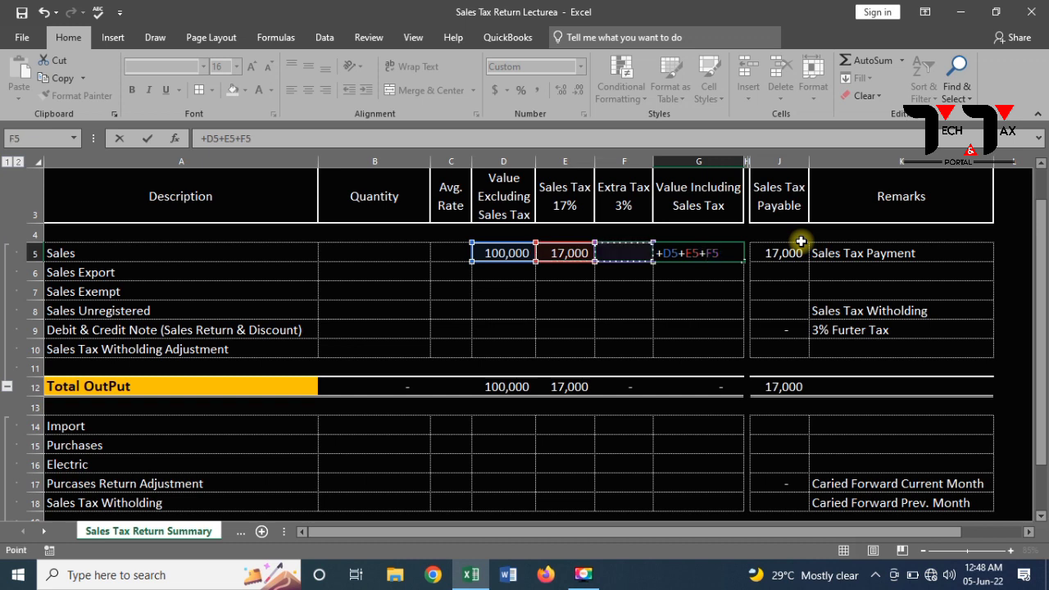
pyautogui.press('Return')
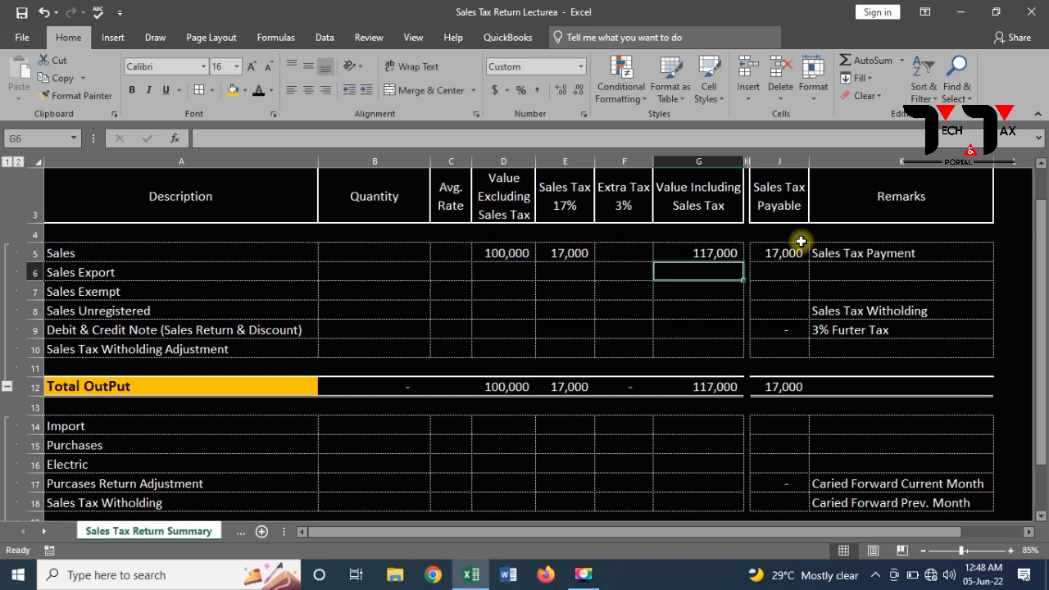
# Enter 50000 as the Purchases value excluding sales tax in D15.
pyautogui.press('Down')
pyautogui.press('Down')
pyautogui.press('Down')
pyautogui.press('Down')
pyautogui.press('Down')
pyautogui.press('Down')
pyautogui.press('Down')
pyautogui.press('Down')
pyautogui.press('Down')
pyautogui.press('Down')
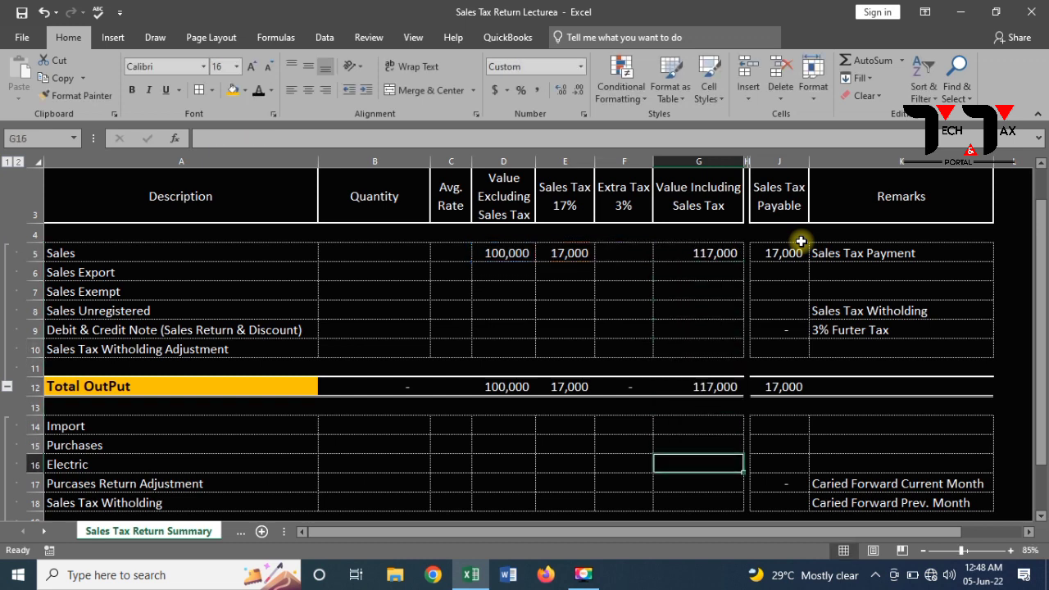
pyautogui.press('Left')
pyautogui.press('Left')
pyautogui.press('Left')
pyautogui.press('Left')
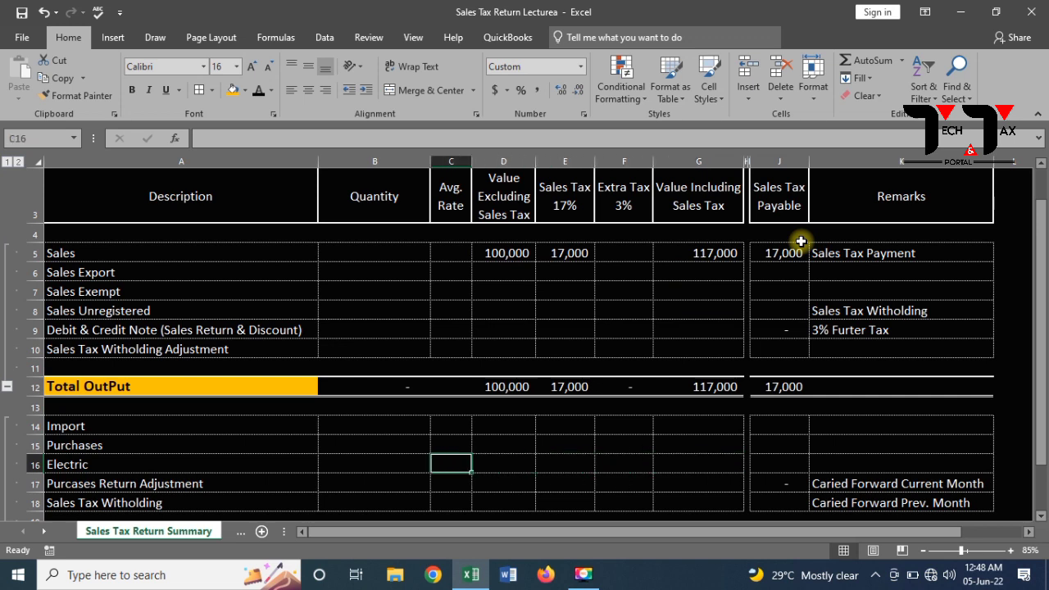
pyautogui.press('Up')
pyautogui.press('Up')
pyautogui.press('Right')
pyautogui.press('Down')
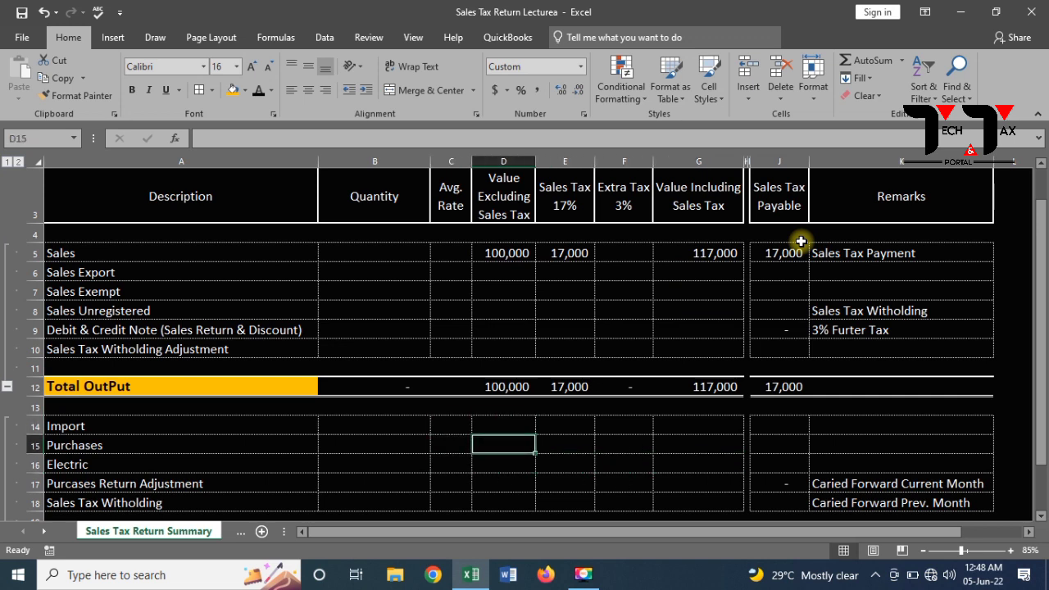
pyautogui.write('50000')
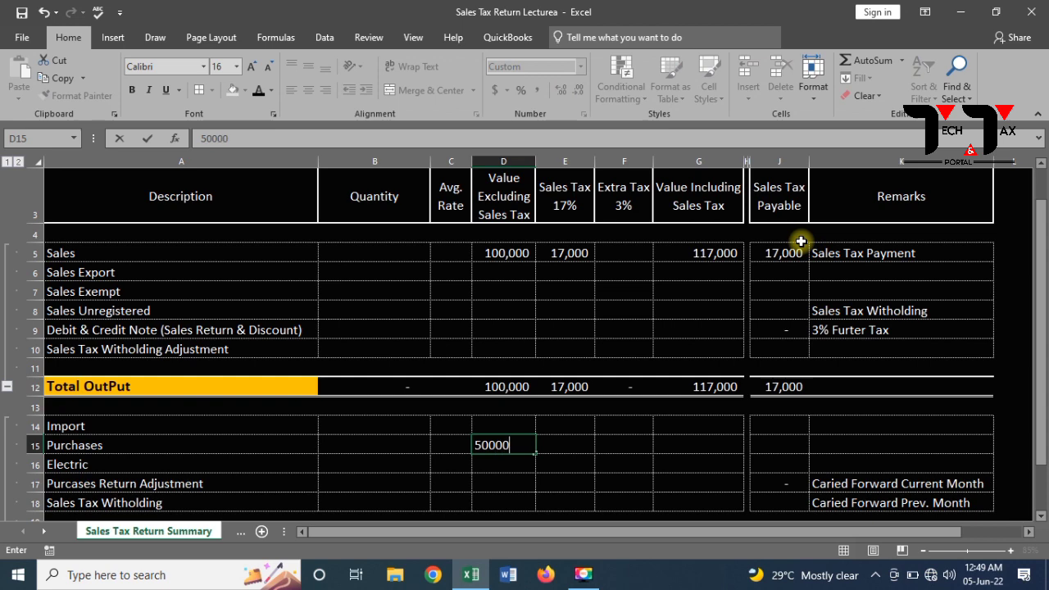
pyautogui.press('Return')
# Calculate the 17% sales tax for the Purchases row in E15 with the formula +D15*17/100.
pyautogui.press('Up')
pyautogui.press('Right')
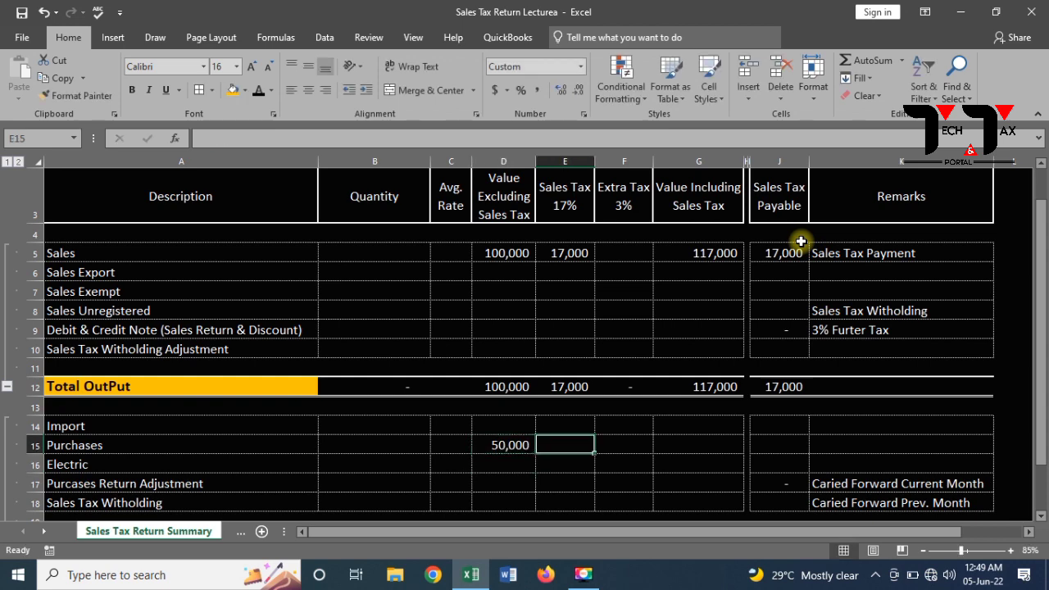
pyautogui.write('+')
pyautogui.press('Left')
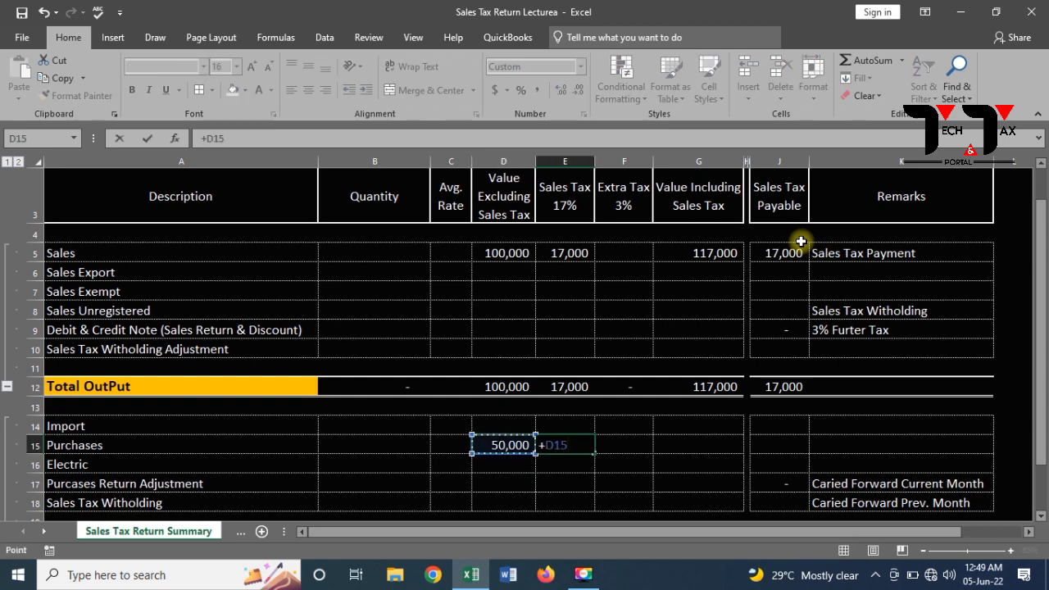
pyautogui.write('*17/100')
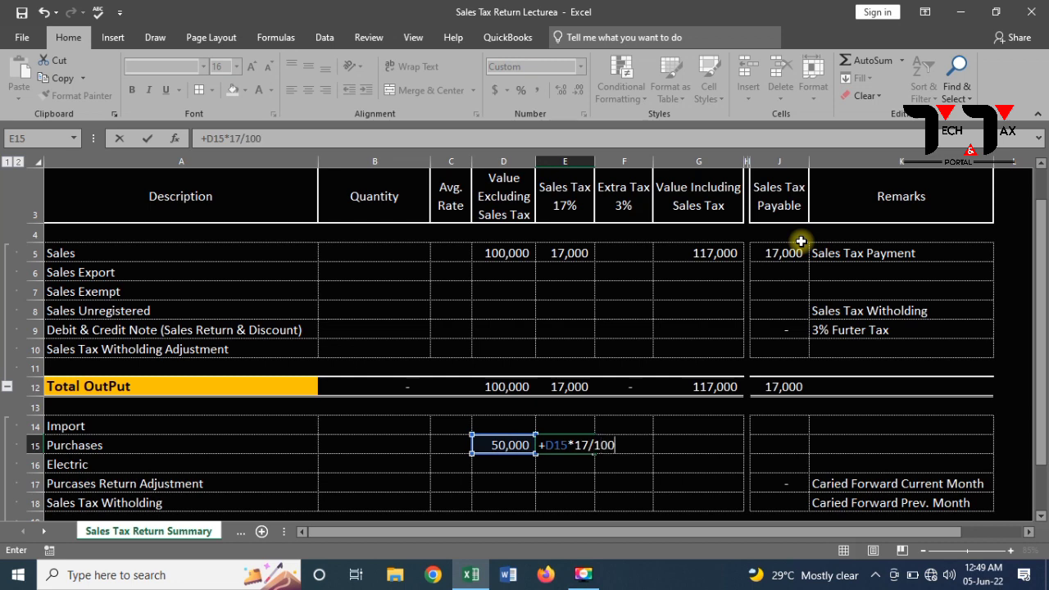
pyautogui.press('Return')
# Calculate the Purchases value including sales tax in G15 by adding D15, E15 and the extra tax cell F15.
pyautogui.press('Up')
pyautogui.press('Right')
pyautogui.press('Right')
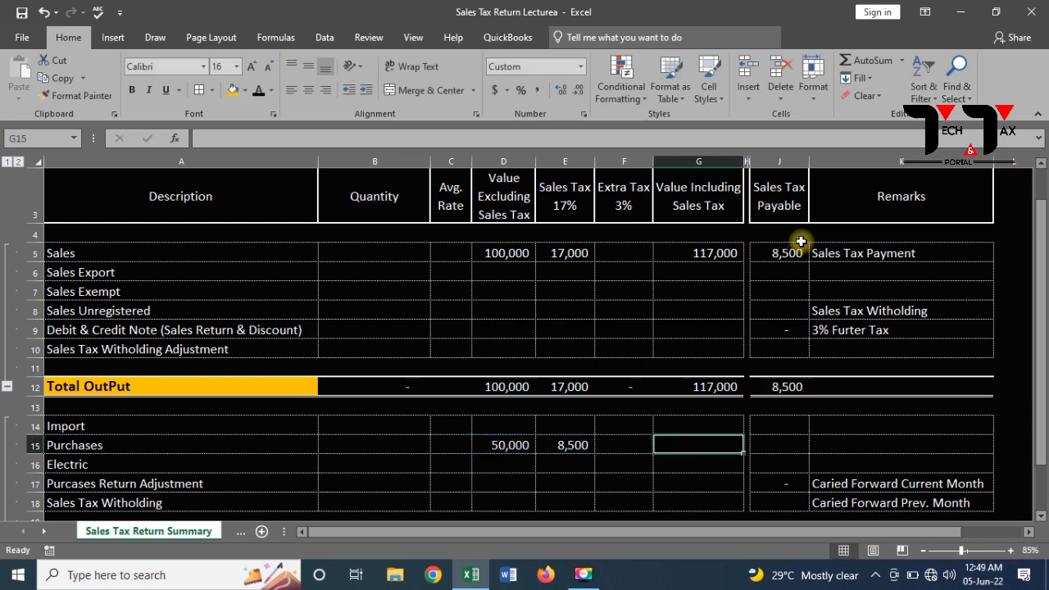
pyautogui.write('+')
pyautogui.press('Left')
pyautogui.press('Left')
pyautogui.press('Left')
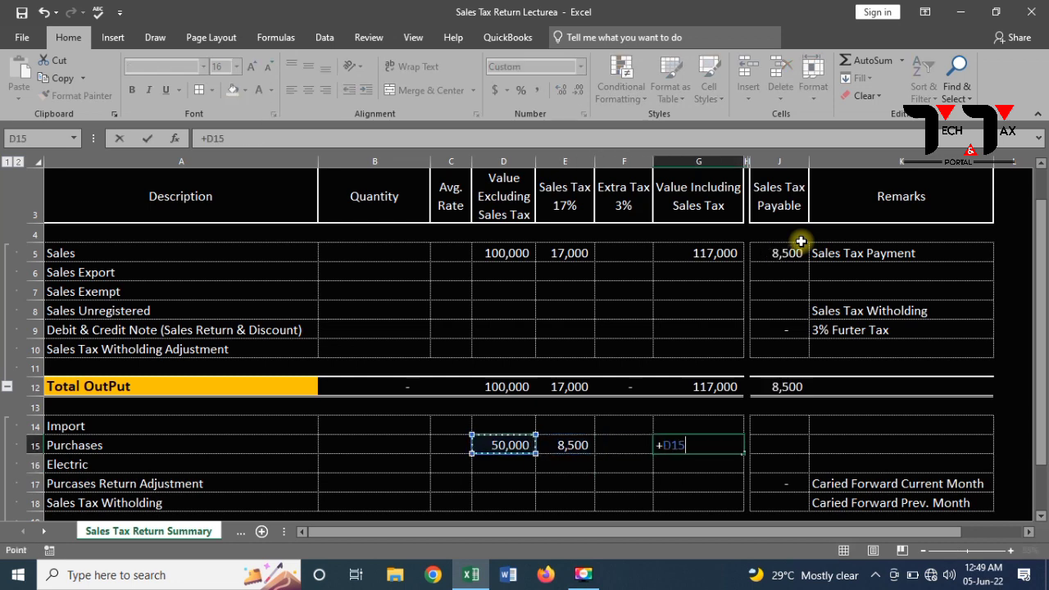
pyautogui.write('+')
pyautogui.press('Left')
pyautogui.press('Left')
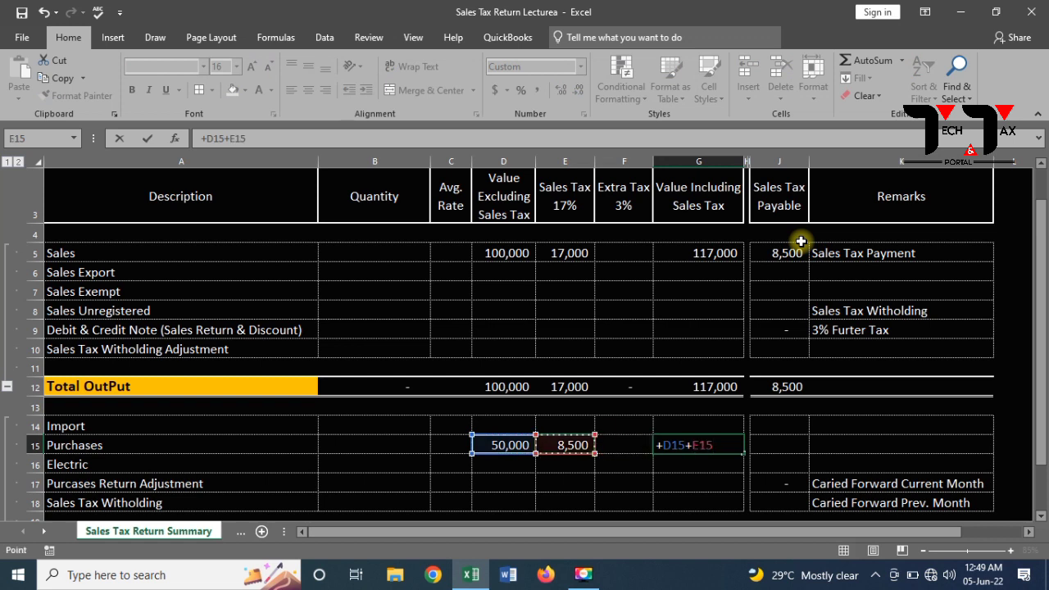
pyautogui.write('+')
pyautogui.press('Right')
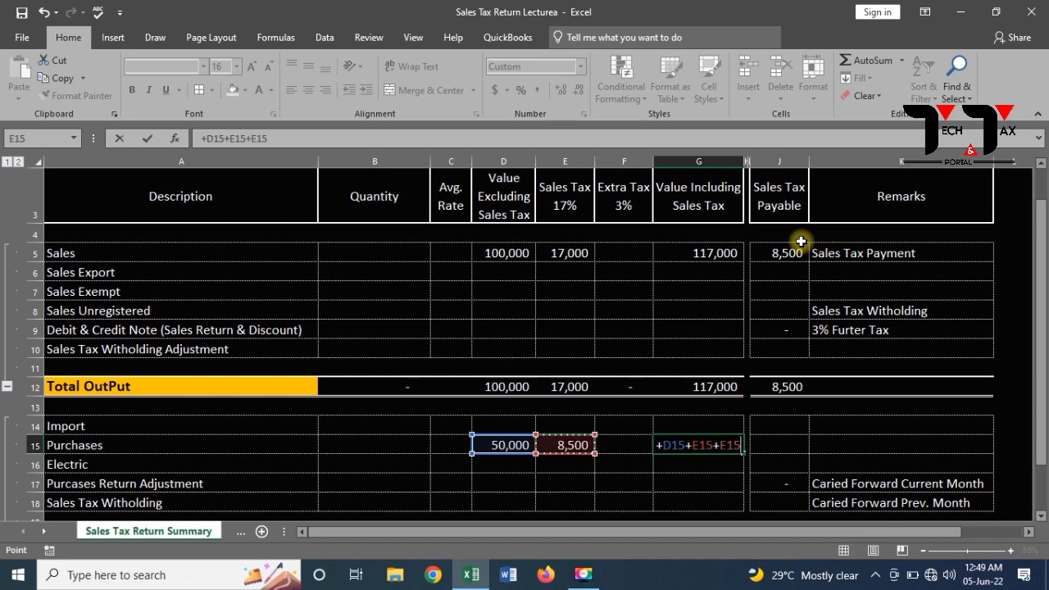
pyautogui.press('Return')
# Examine the Total Input and Total GST Payable rows to check how the sample figures flow into the totals.
pyautogui.press('Down')
pyautogui.press('Down')
pyautogui.press('Down')
pyautogui.press('Down')
pyautogui.press('Down')
pyautogui.press('Down')
pyautogui.press('Down')
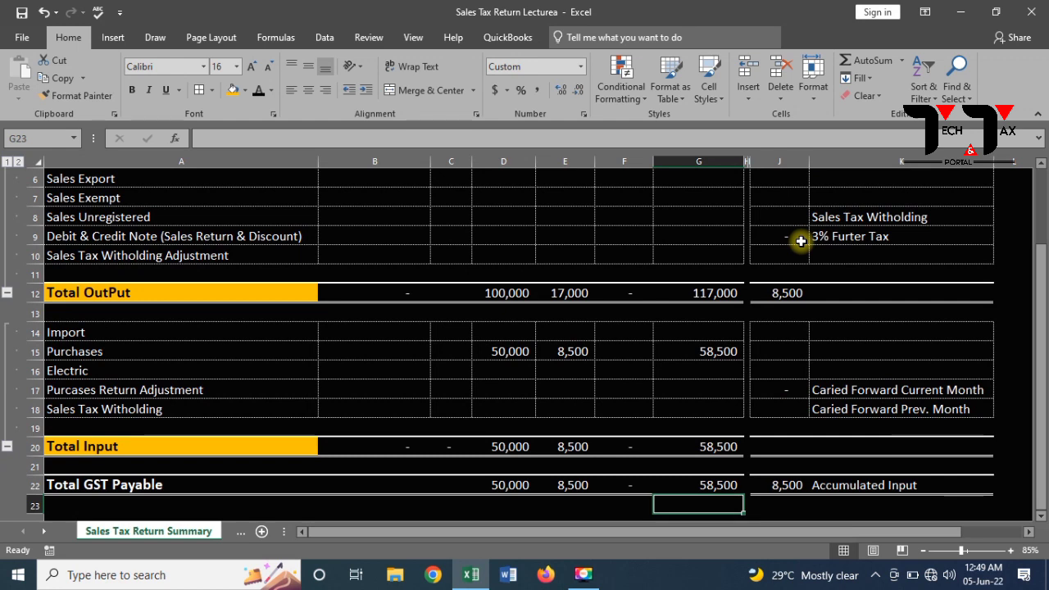
pyautogui.press('Up')
pyautogui.press('Up')
pyautogui.press('Up')
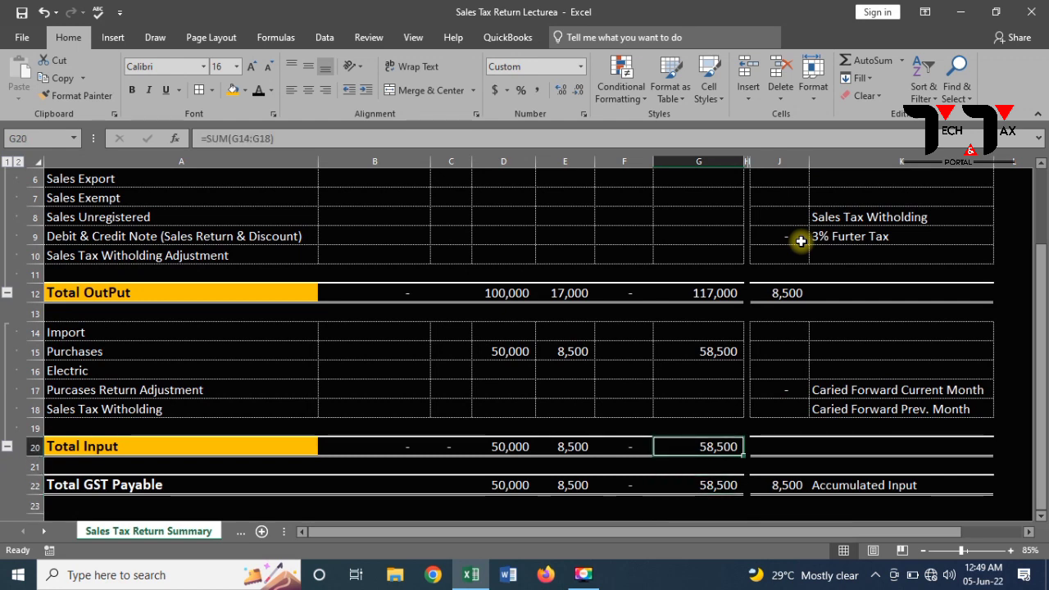
# Change the Purchases value excluding sales tax in D15 to 200000.
pyautogui.press('Up')
pyautogui.press('Up')
pyautogui.press('Left')
pyautogui.press('Up')
pyautogui.press('Left')
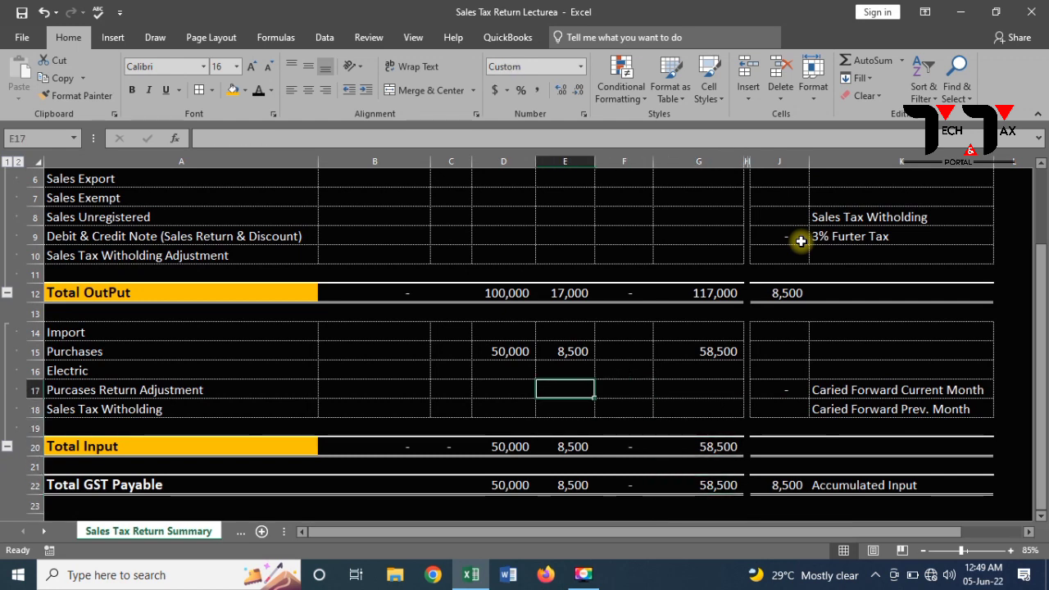
pyautogui.press('Up')
pyautogui.press('Up')
pyautogui.press('Left')
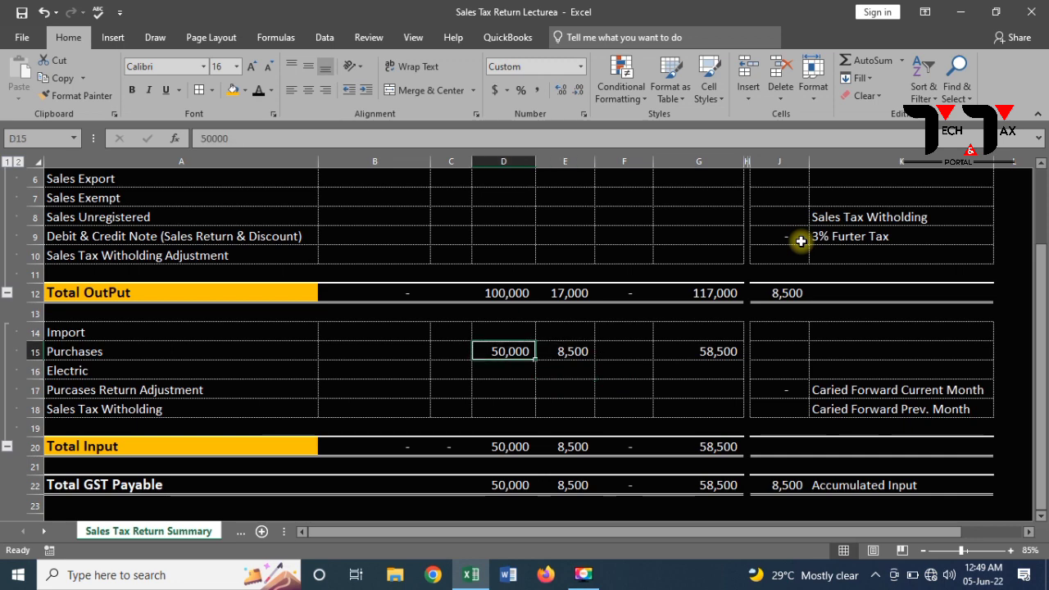
pyautogui.write('200000')
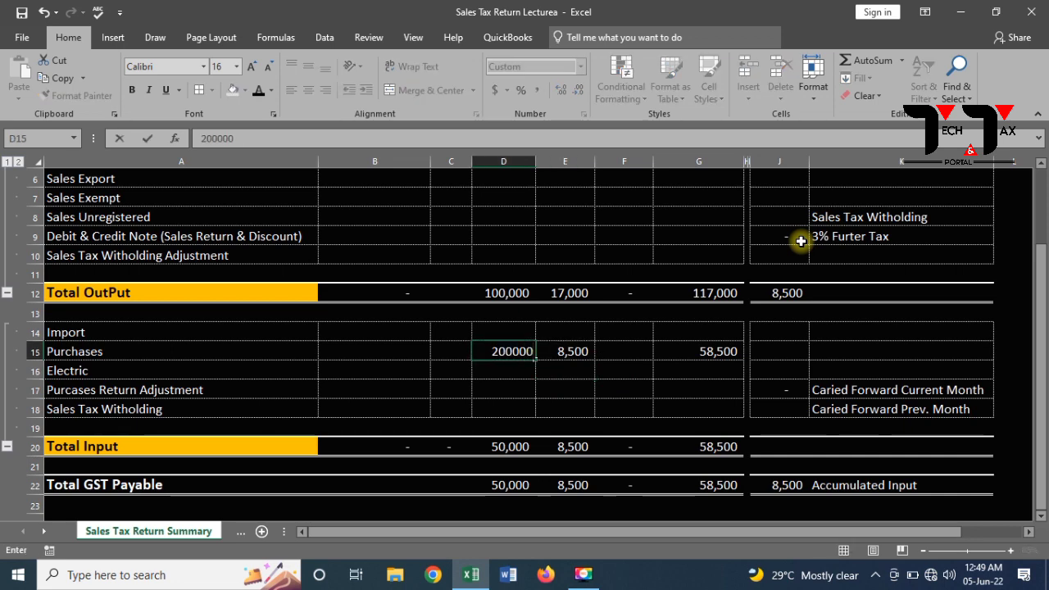
pyautogui.press('Return')
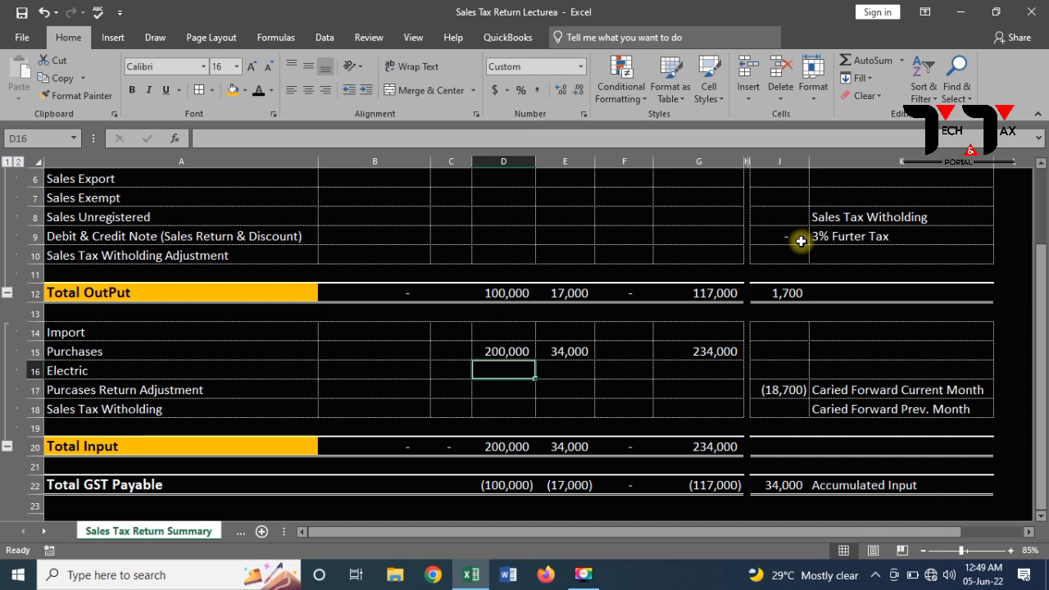
# Examine the Sales section and the Sales Tax Payable column from the sheet's title row with purchases exceeding sales.
pyautogui.press('Up')
pyautogui.press('Up')
pyautogui.press('Up')
pyautogui.press('Up')
pyautogui.press('Up')
pyautogui.press('Up')
pyautogui.press('Up')
pyautogui.press('Up')
pyautogui.press('Up')
pyautogui.press('Up')
pyautogui.press('Up')
pyautogui.press('Up')
pyautogui.press('Up')
pyautogui.press('Up')
pyautogui.press('Up')
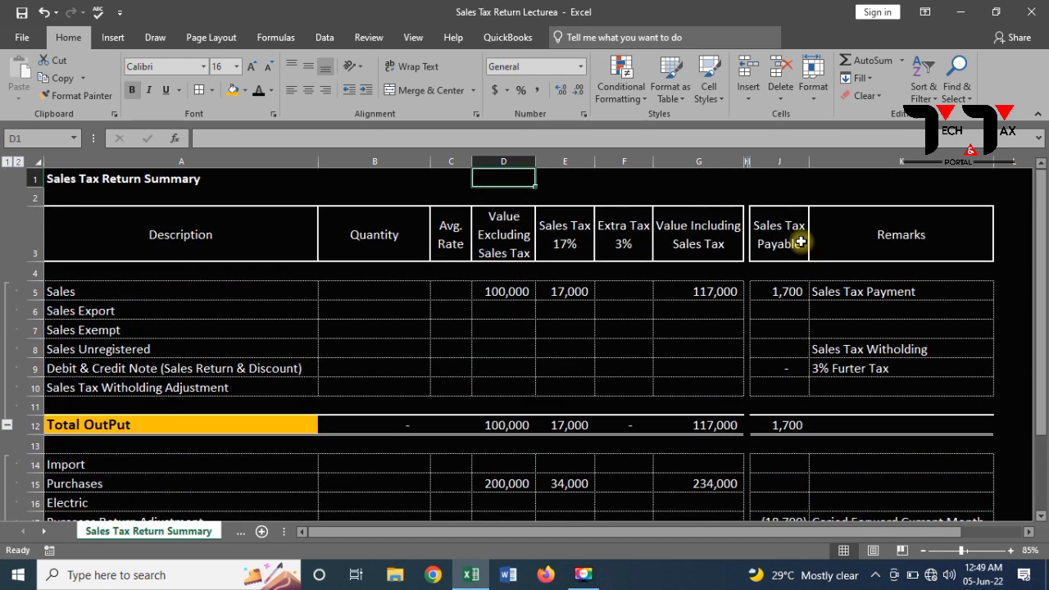
# Set the Purchases value excluding sales tax in D15 to 100000, equal to the sales value.
pyautogui.press('Down')
pyautogui.press('Down')
pyautogui.press('Down')
pyautogui.press('Down')
pyautogui.press('Down')
pyautogui.press('Down')
pyautogui.press('Down')
pyautogui.press('Down')
pyautogui.press('Down')
pyautogui.press('Down')
pyautogui.press('Down')
pyautogui.press('Down')
pyautogui.press('Down')
pyautogui.press('Down')
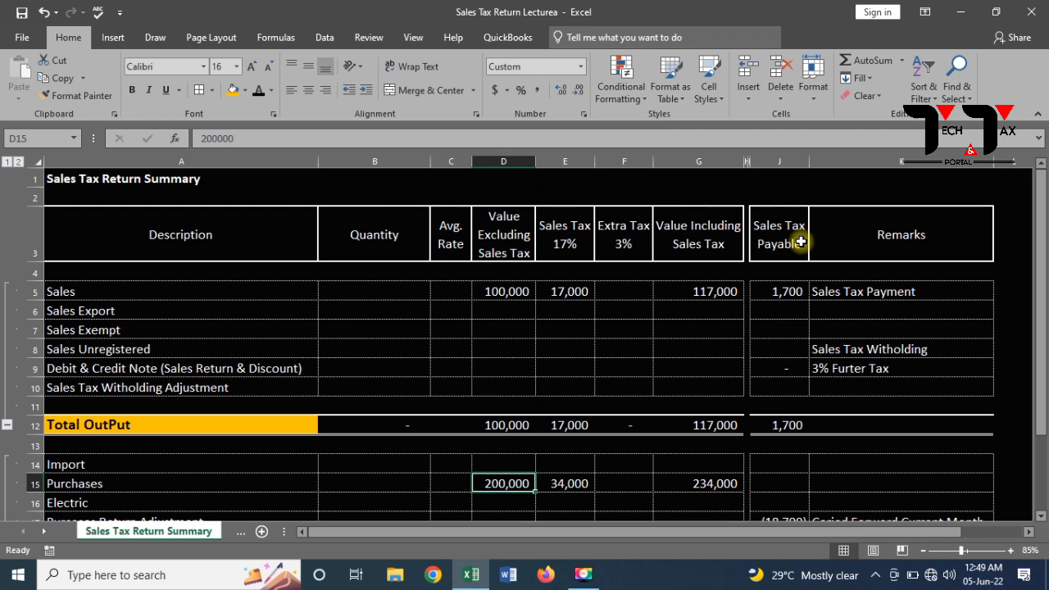
pyautogui.write('100000')
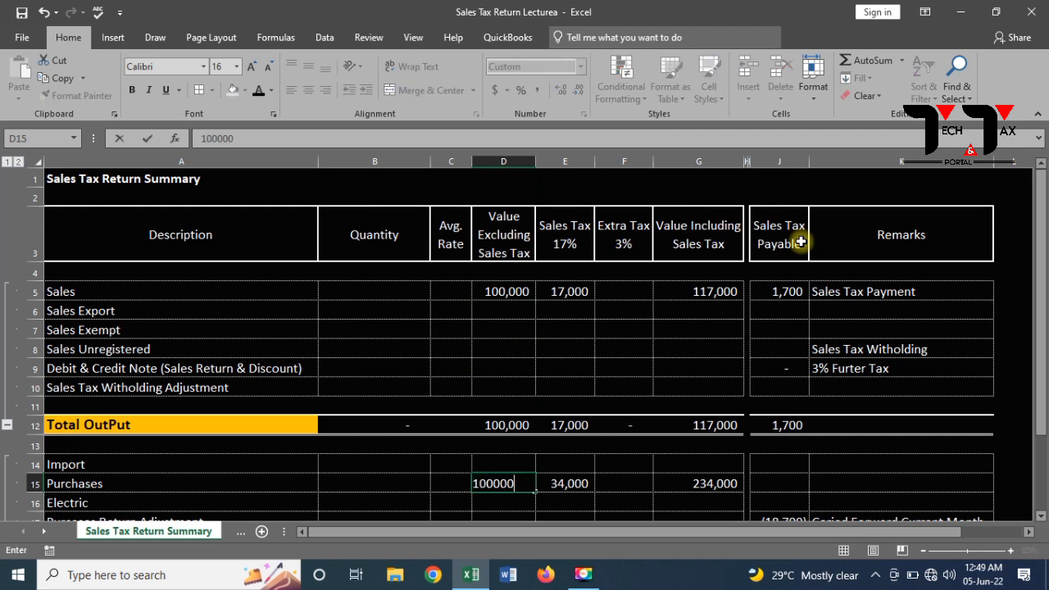
pyautogui.press('Return')
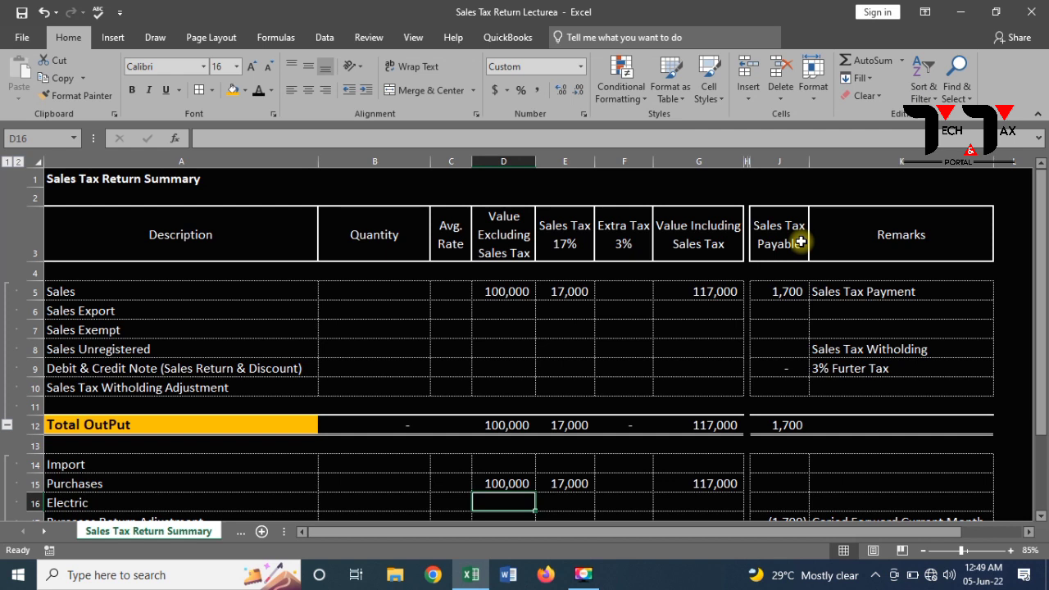
# Clear the sample values from Purchases cell D15 and Sales cell D5, keeping the formulas in both rows.
pyautogui.press('Up')
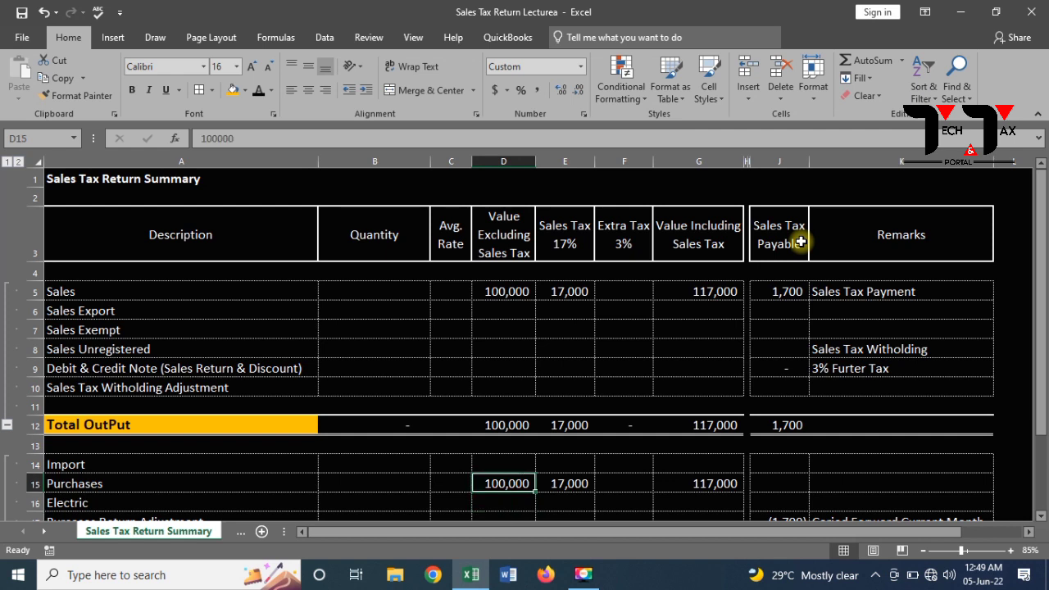
pyautogui.press('Delete')
pyautogui.press('Up')
pyautogui.press('Up')
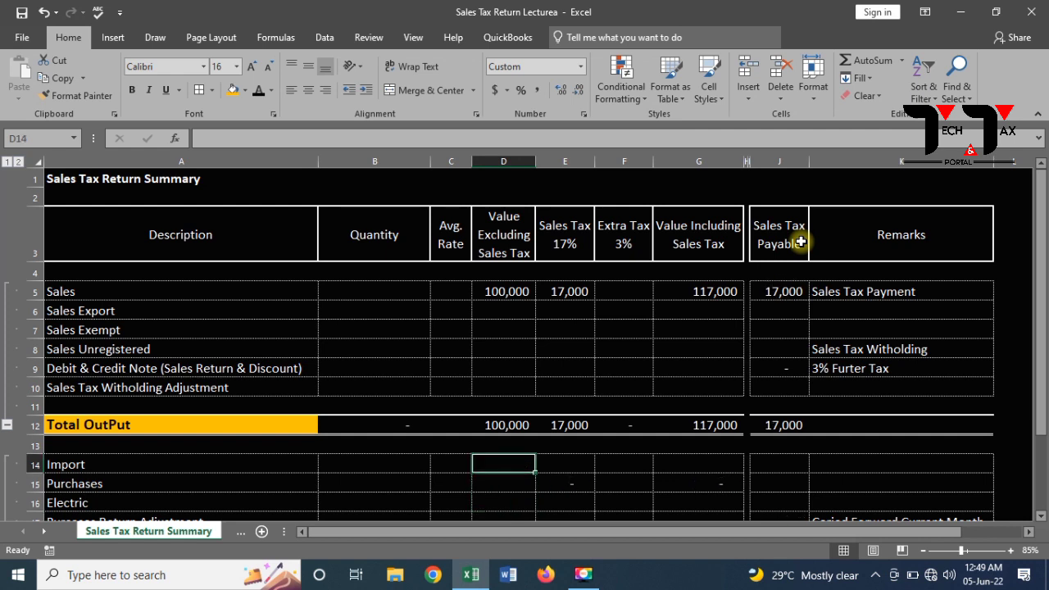
pyautogui.press('Up')
pyautogui.press('Up')
pyautogui.press('Up')
pyautogui.press('Up')
pyautogui.press('Up')
pyautogui.press('Up')
pyautogui.press('Up')
pyautogui.press('Up')
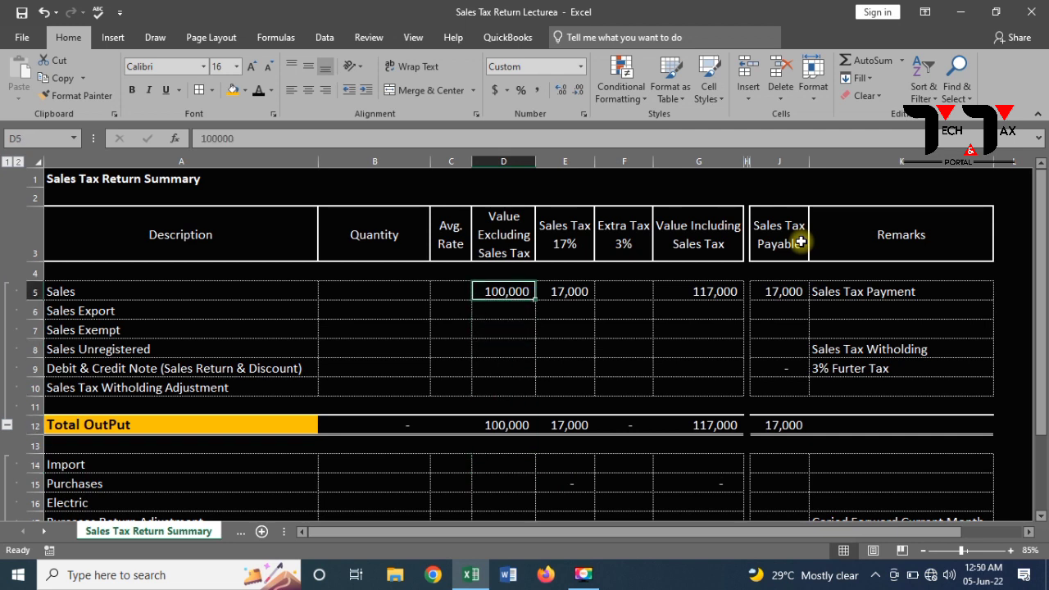
pyautogui.press('Delete')
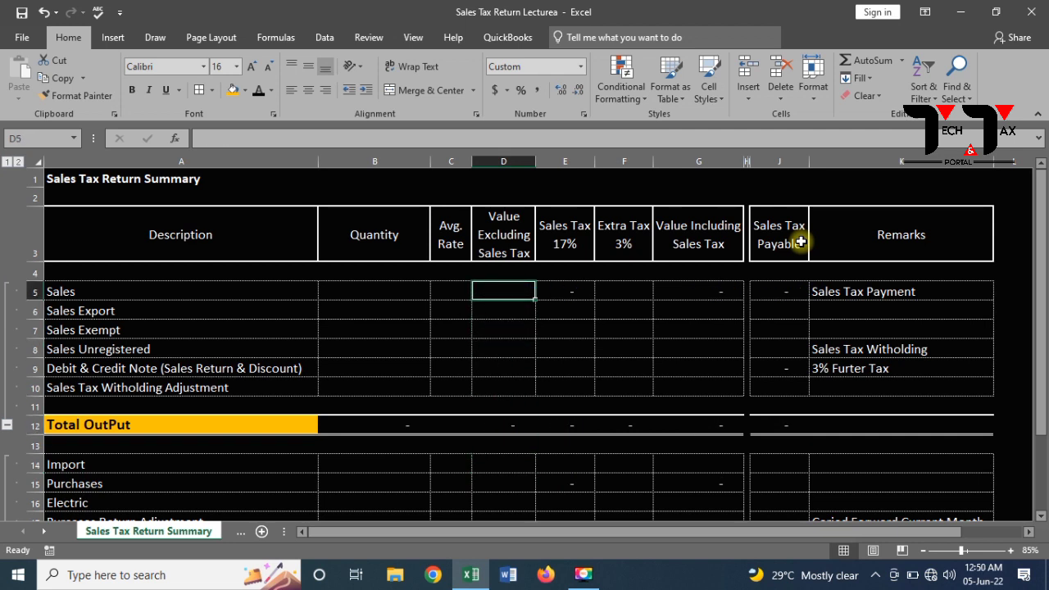